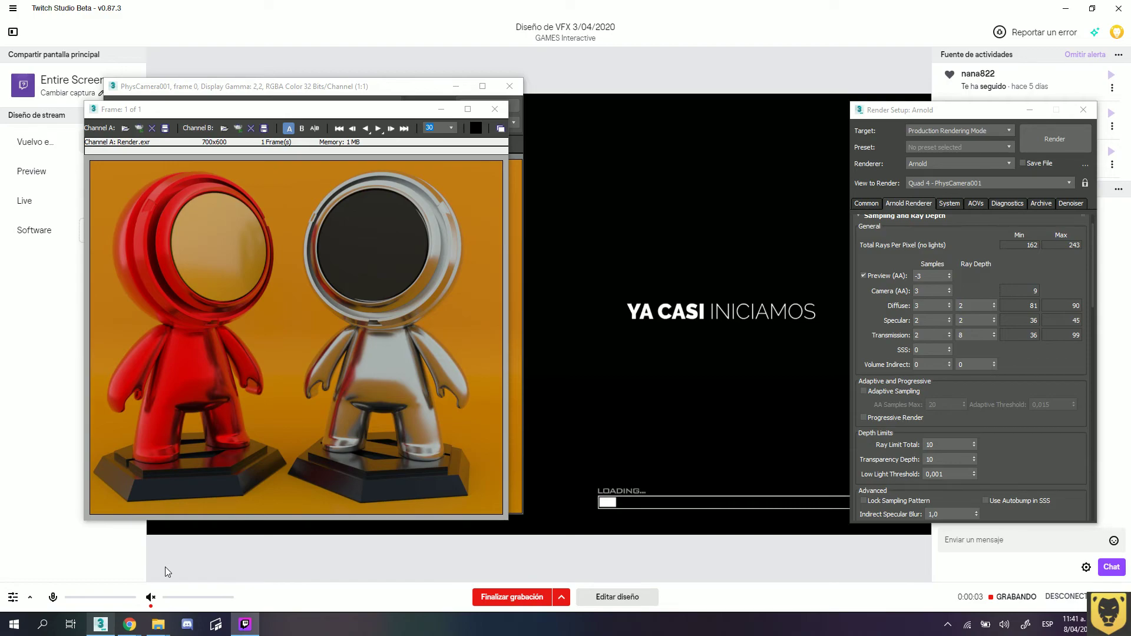
# Switch to 3ds Max, minimize the saved render image and place the PhysCamera001 render window beside the silver character.
pyautogui.hotkey('alt', 'Tab')
pyautogui.moveTo(234, 113); pyautogui.dragTo(198, 132)
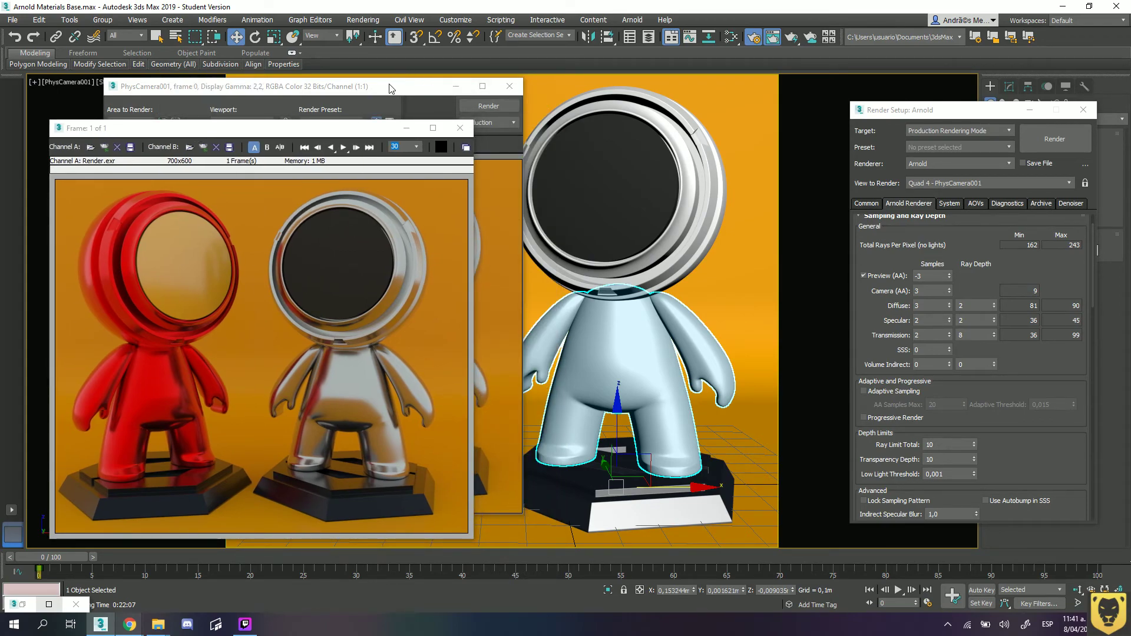
pyautogui.click(392, 90)
pyautogui.moveTo(406, 94); pyautogui.dragTo(424, 95)
pyautogui.click(75, 141)
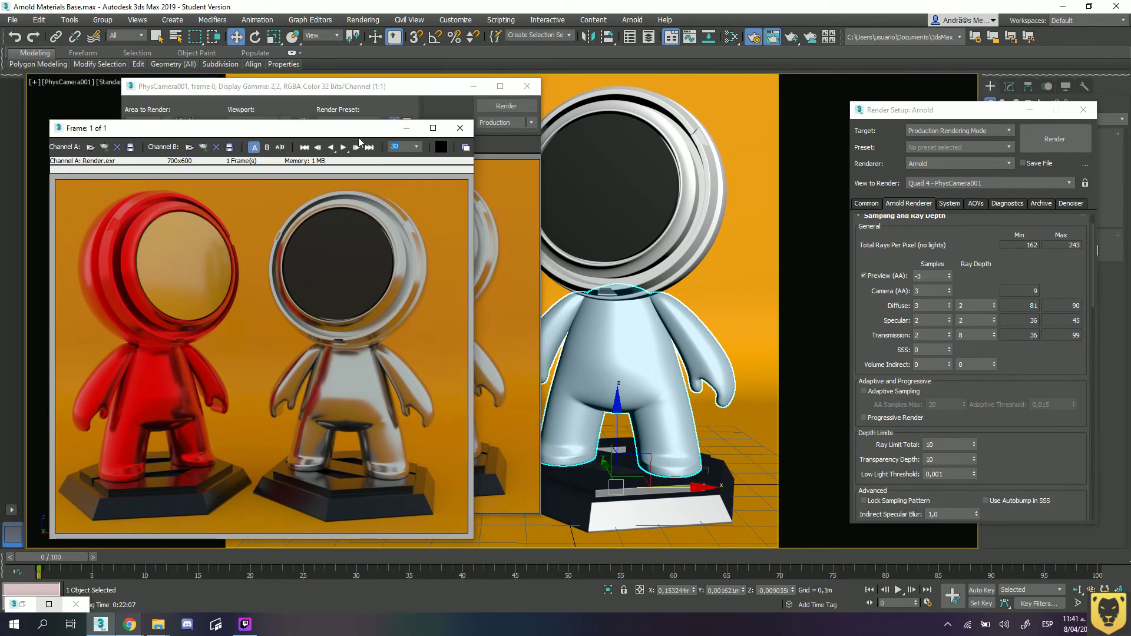
pyautogui.click(407, 128)
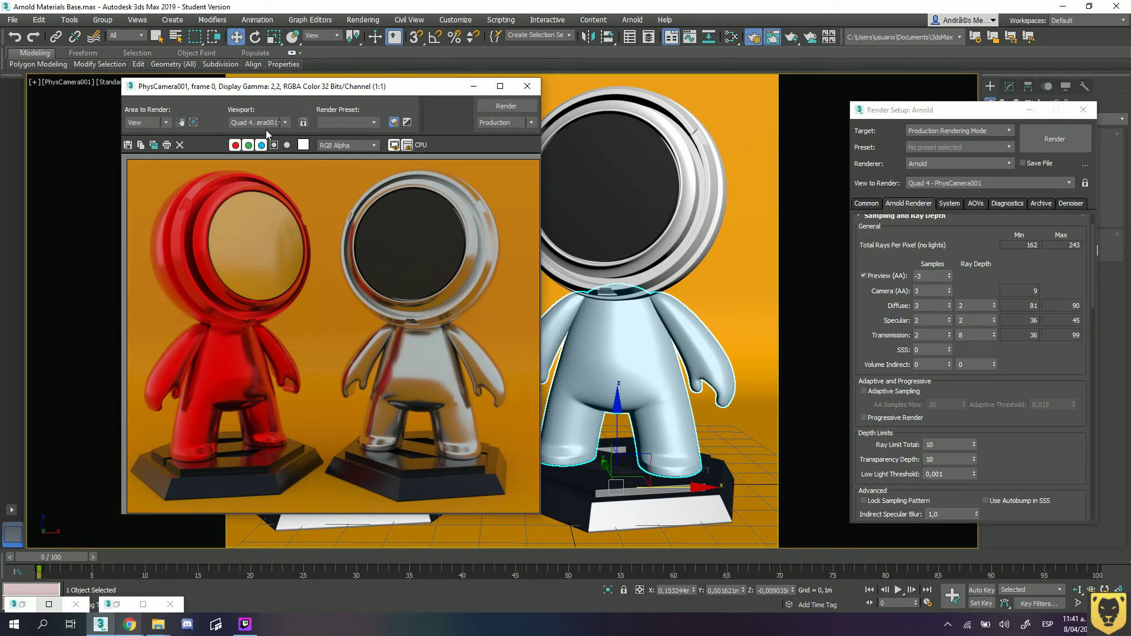
pyautogui.moveTo(311, 80); pyautogui.dragTo(283, 105)
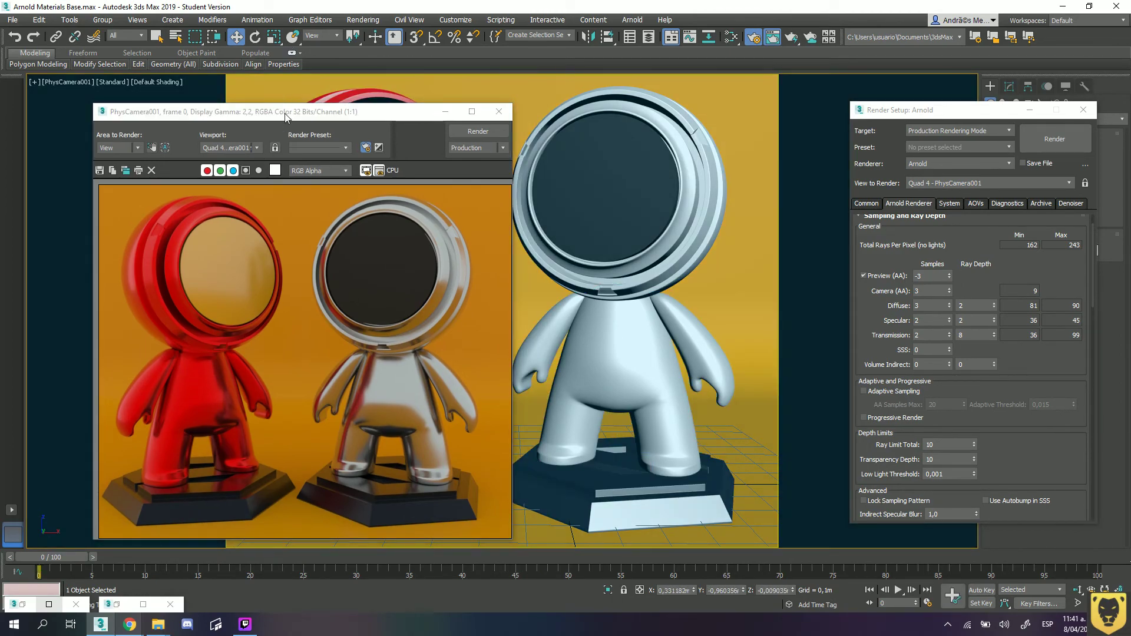
pyautogui.moveTo(280, 112); pyautogui.dragTo(250, 99)
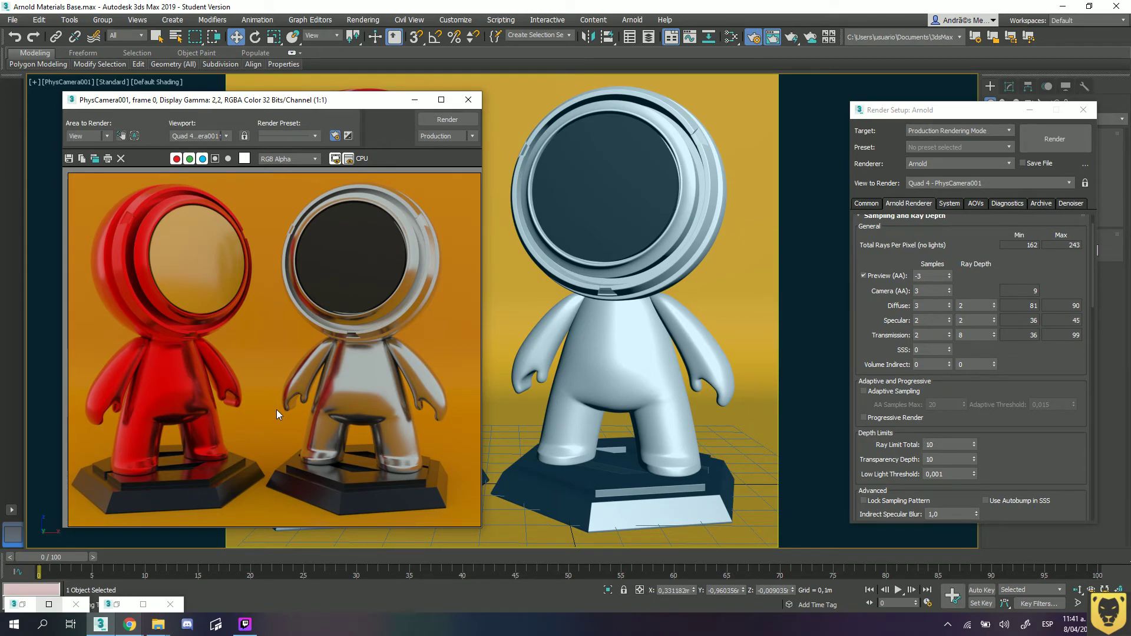
# Uncover both characters in the viewport to compare them with the render, and bring Render Setup back into view.
pyautogui.click(556, 266)
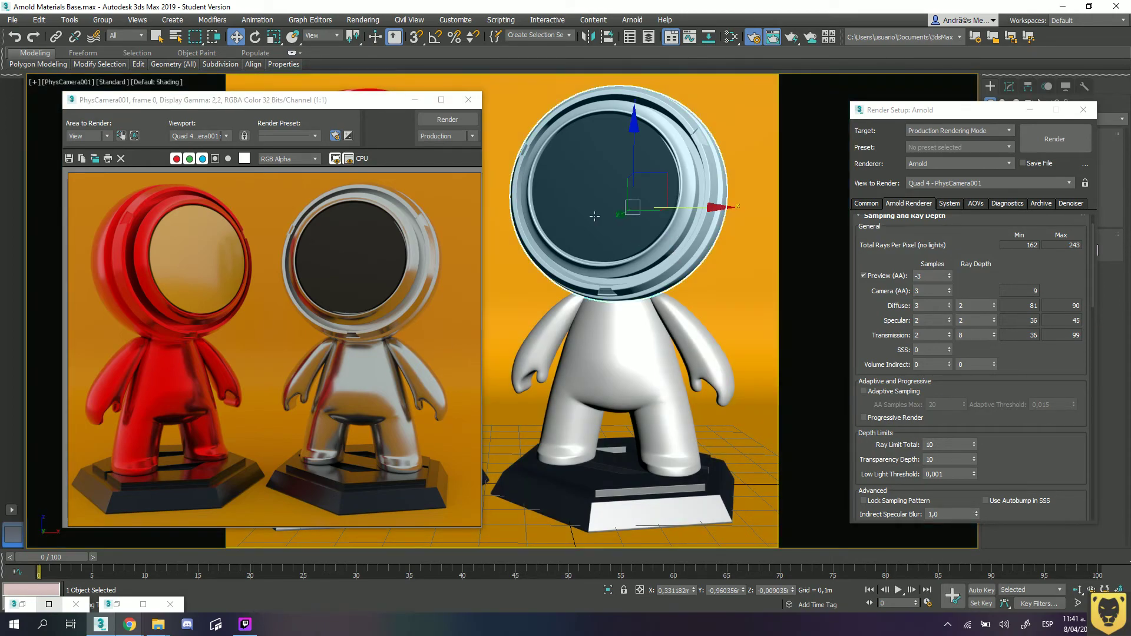
pyautogui.moveTo(266, 100); pyautogui.dragTo(886, 87)
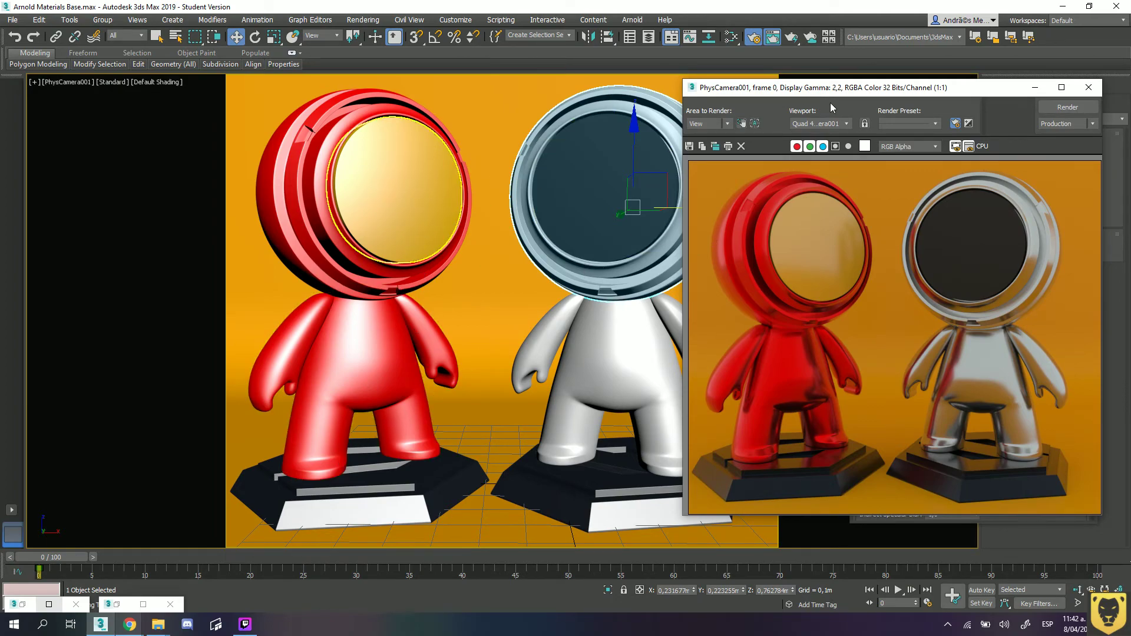
pyautogui.moveTo(841, 90); pyautogui.dragTo(852, 97)
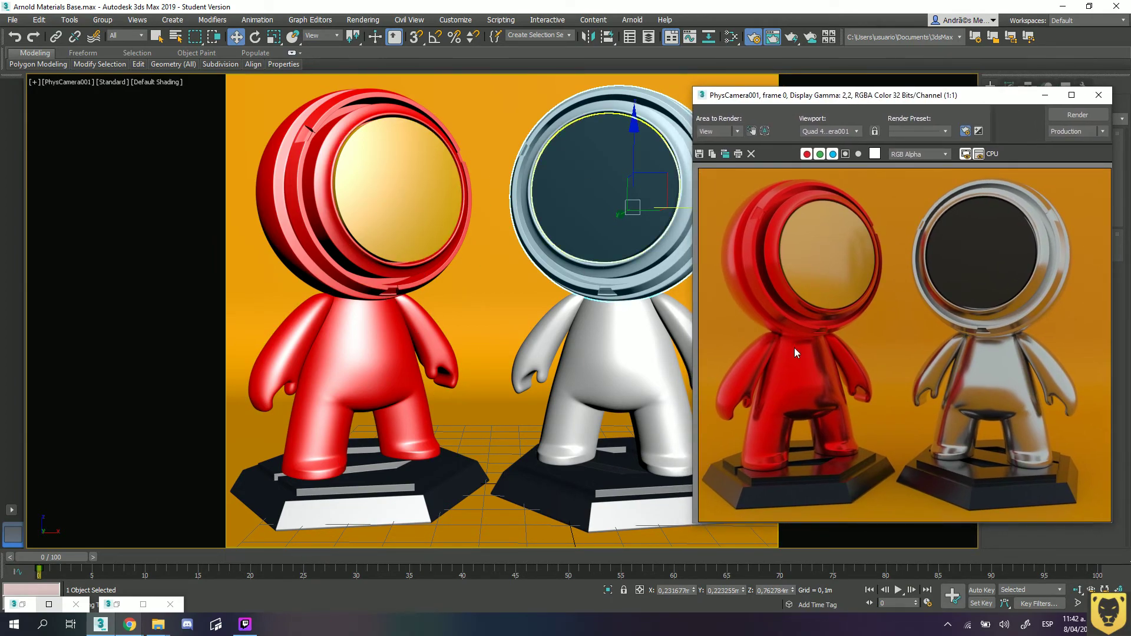
pyautogui.press('F10')
pyautogui.moveTo(911, 107); pyautogui.dragTo(266, 110)
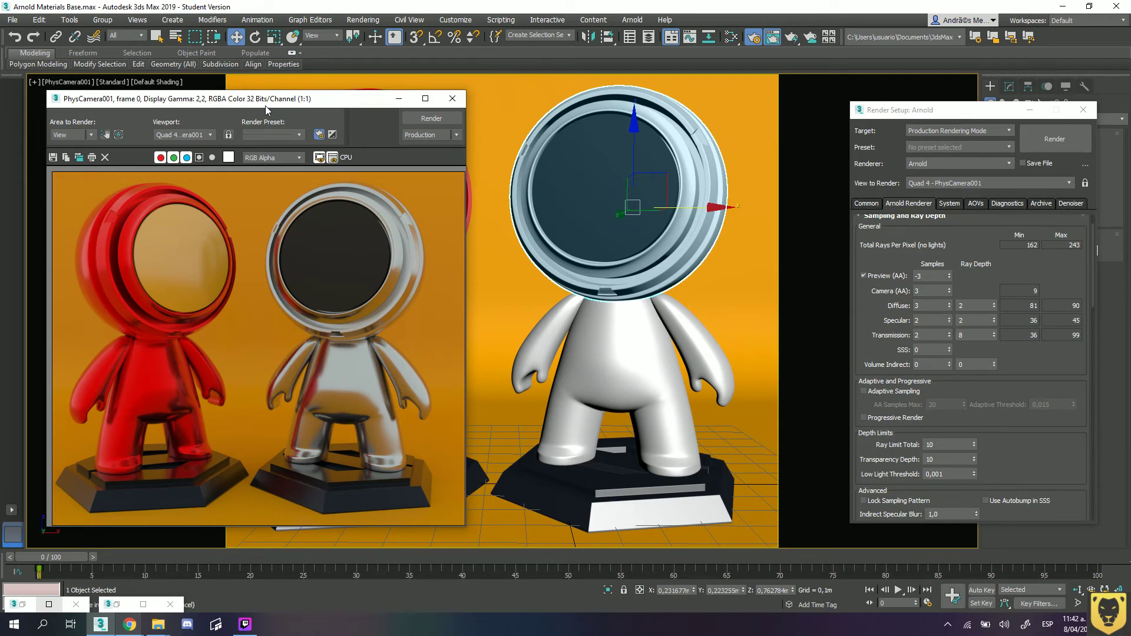
# Inspect the characters' reflections close up in the rendered frame.
pyautogui.click(283, 64)
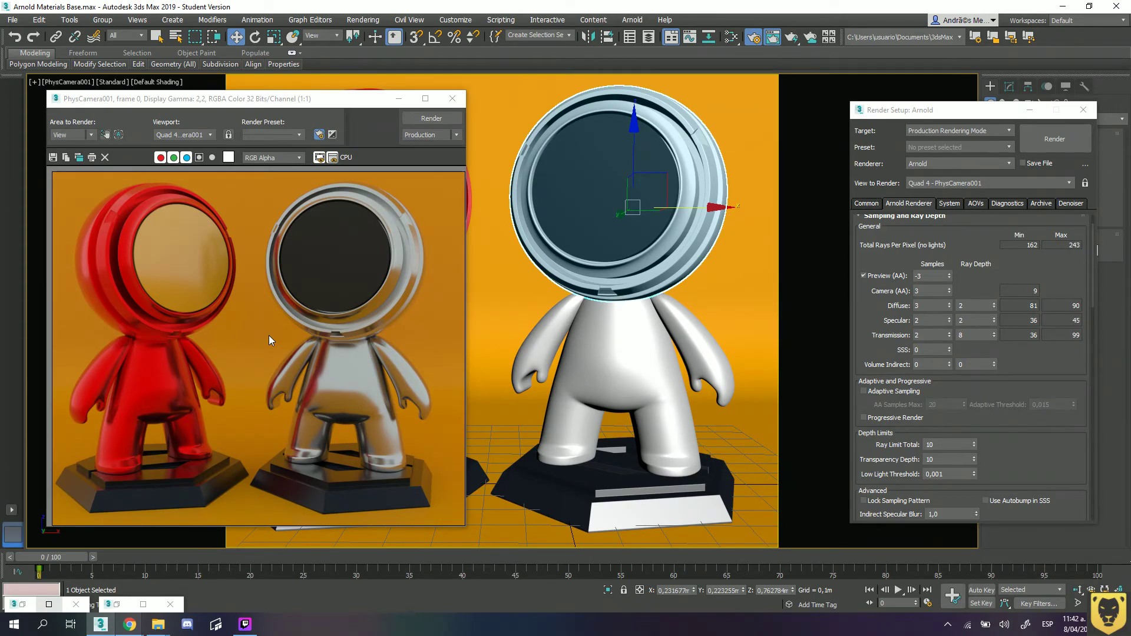
pyautogui.scroll(1, 307, 284)
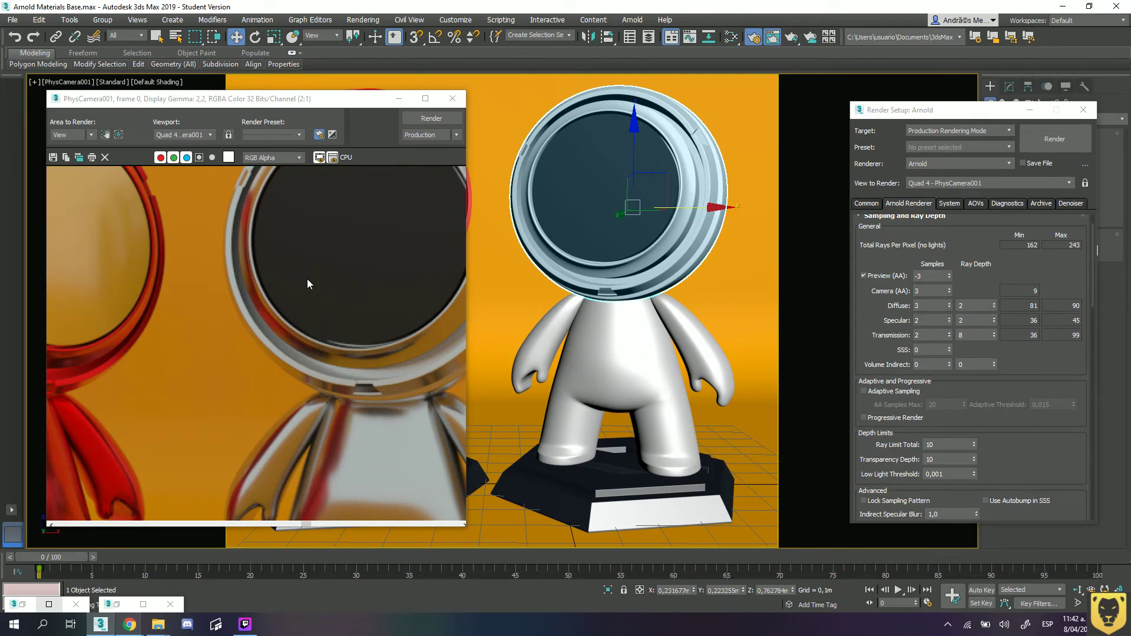
pyautogui.scroll(2, 295, 306)
pyautogui.scroll(-4, 295, 301)
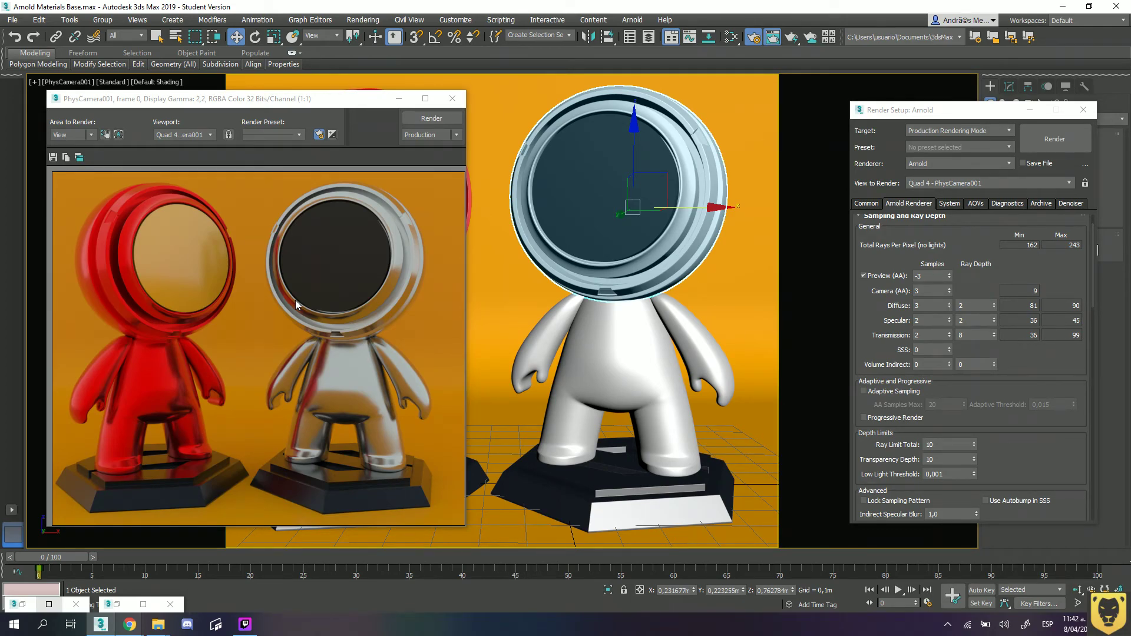
# Bring the Render Setup window and the rendered frame closer together.
pyautogui.moveTo(922, 113); pyautogui.dragTo(803, 105)
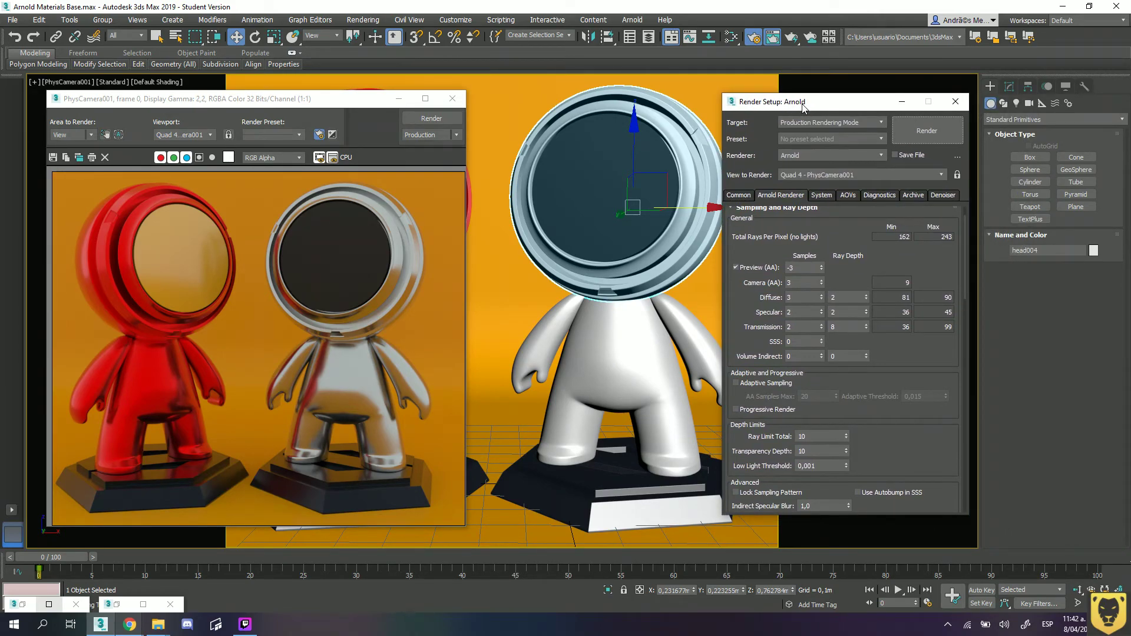
pyautogui.click(349, 106)
pyautogui.moveTo(348, 108); pyautogui.dragTo(234, 110)
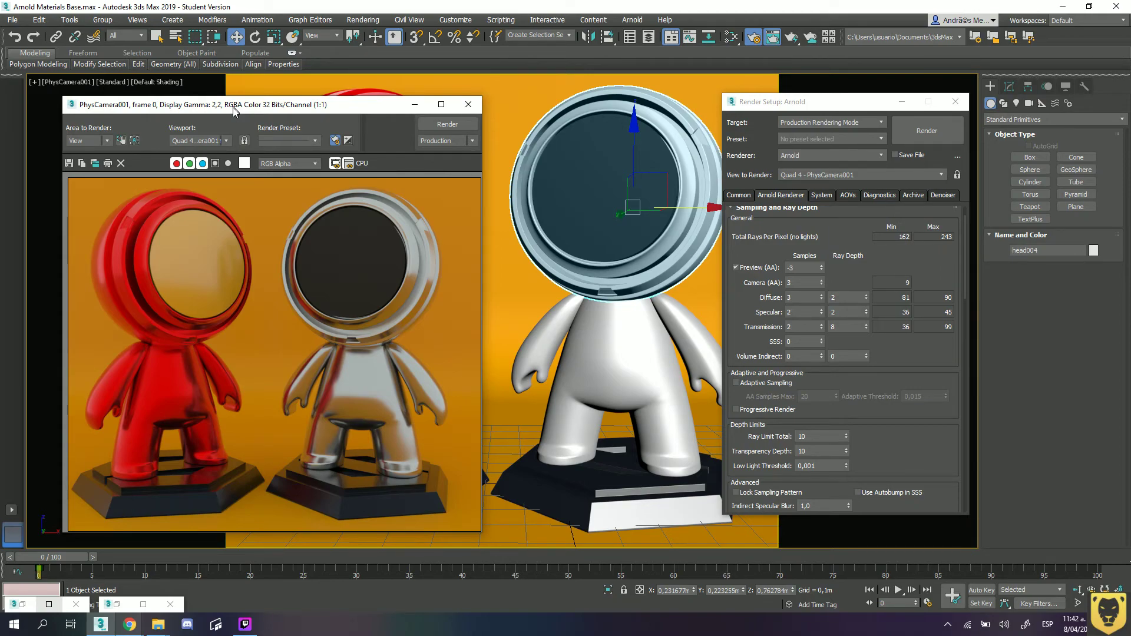
pyautogui.moveTo(850, 106); pyautogui.dragTo(804, 103)
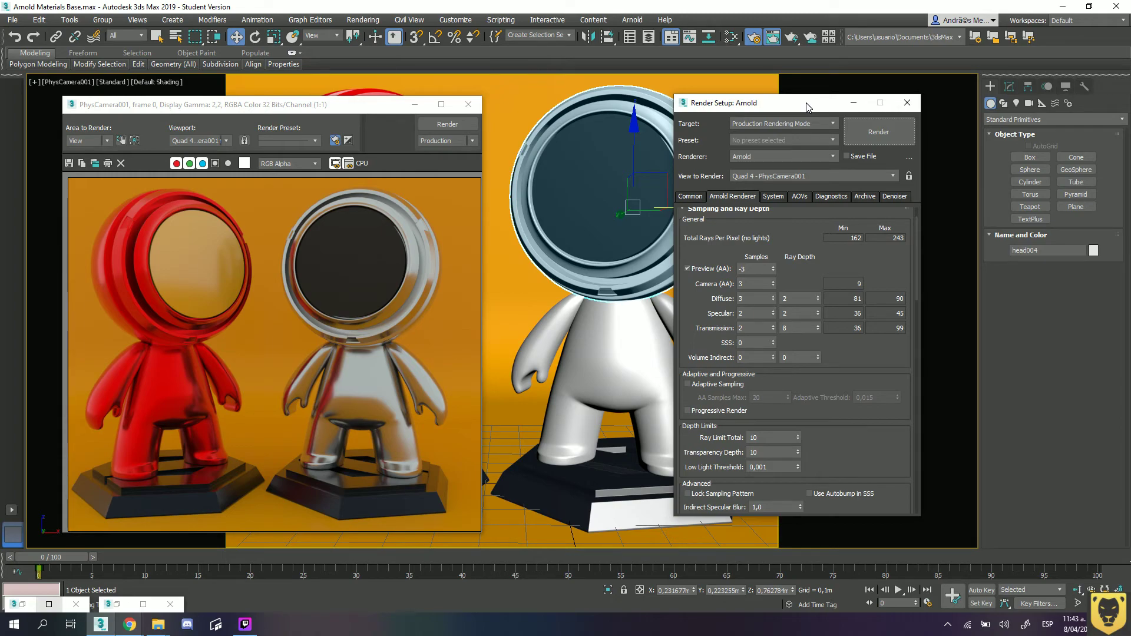
# Clear the windows off the viewport and examine the whole backdrop and characters in the Perspective view.
pyautogui.moveTo(806, 102); pyautogui.dragTo(911, 112)
pyautogui.moveTo(197, 111); pyautogui.dragTo(535, 273)
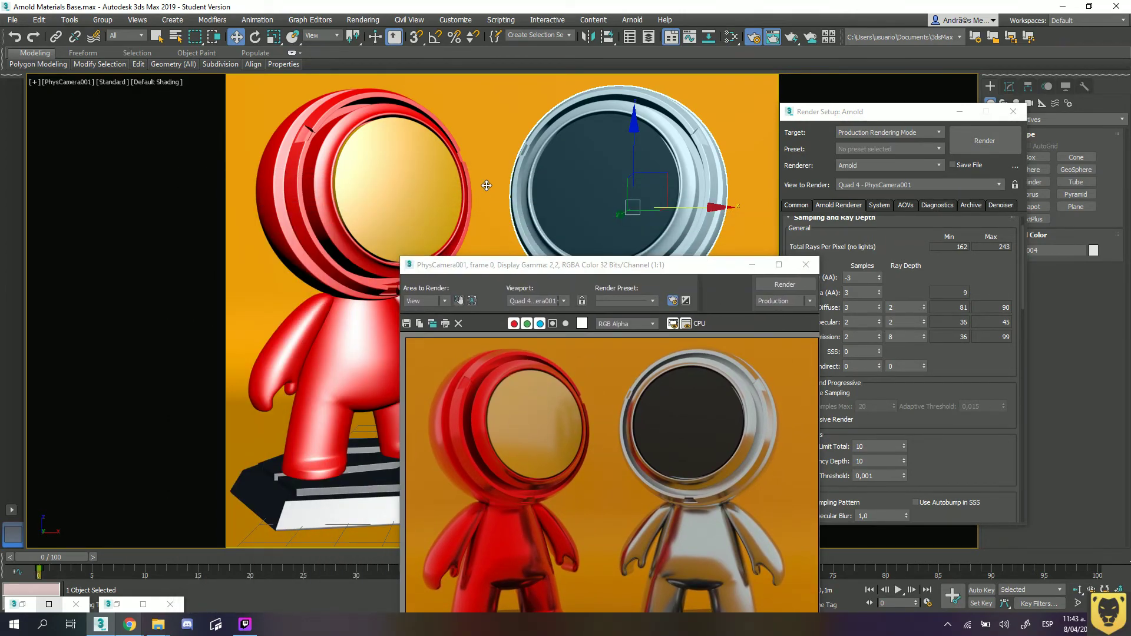
pyautogui.press('p')
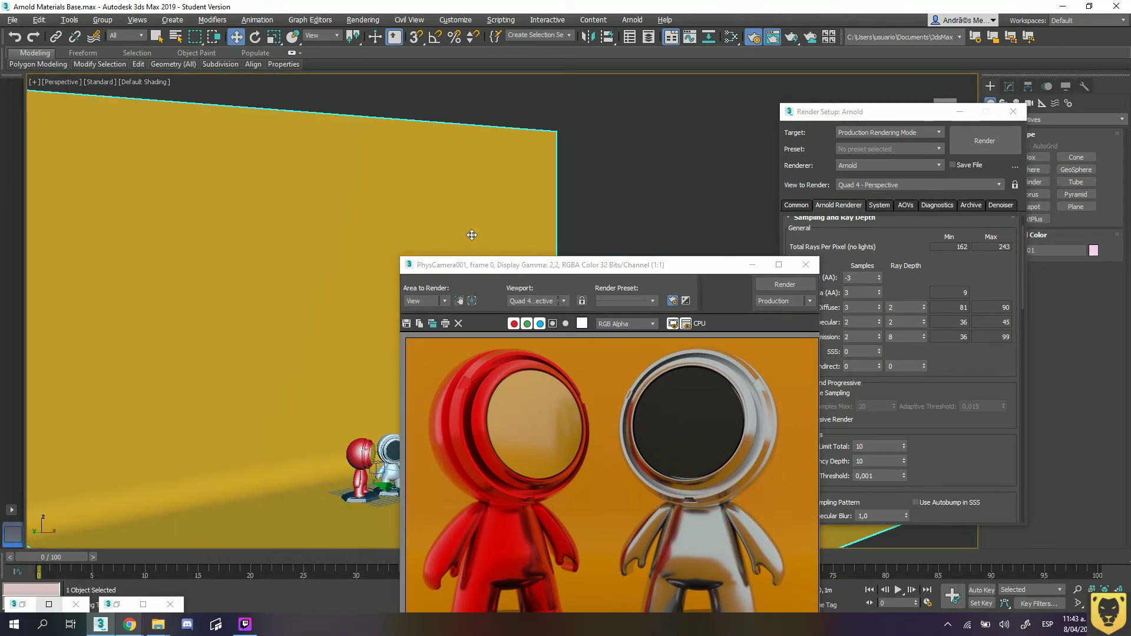
pyautogui.keyDown('alt'); pyautogui.moveTo(486, 185); pyautogui.dragTo(390, 253, button='middle'); pyautogui.keyUp('alt')
pyautogui.keyDown('alt'); pyautogui.moveTo(437, 207); pyautogui.dragTo(453, 255, button='middle'); pyautogui.keyUp('alt')
pyautogui.scroll(-2, 449, 221)
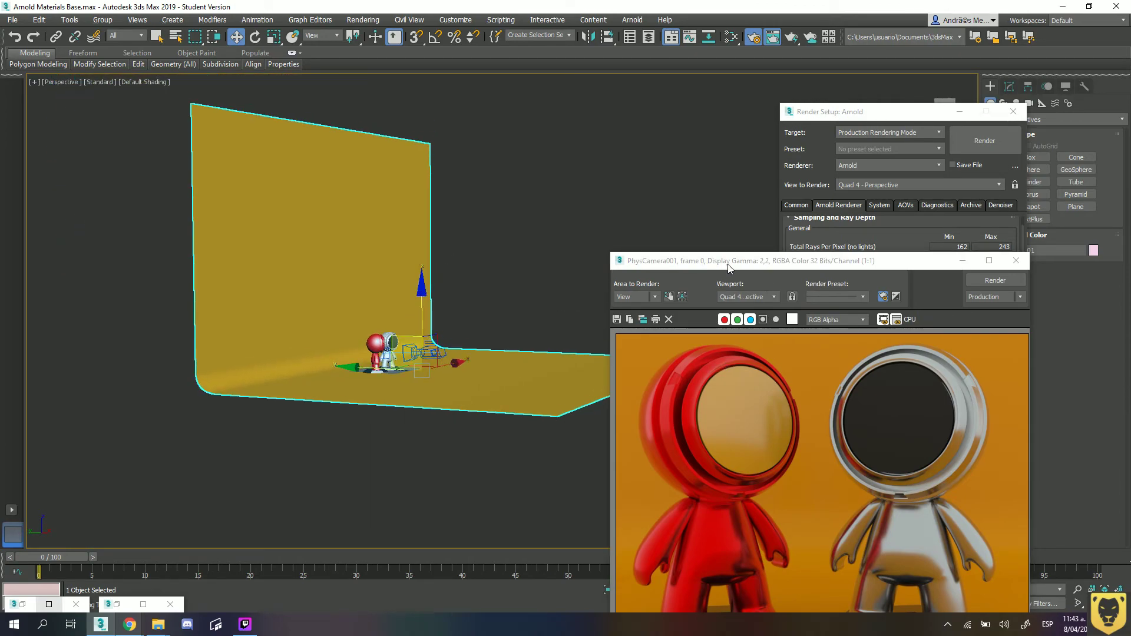
# Select the physical camera in front of the characters and return the viewport to the PhysCamera001 view.
pyautogui.scroll(3, 433, 352)
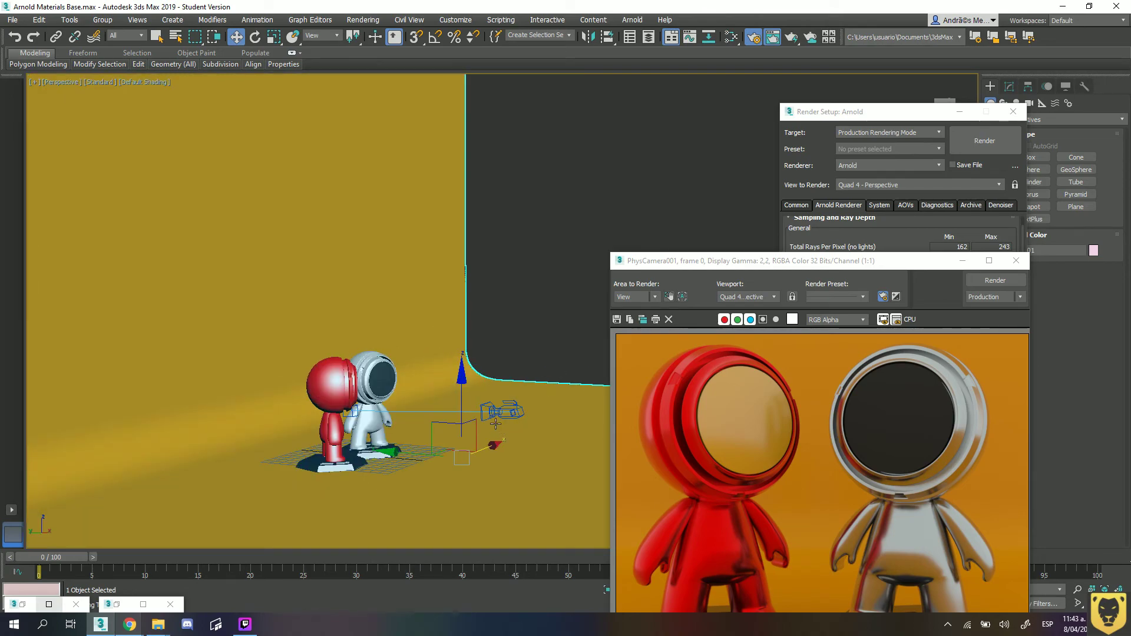
pyautogui.click(497, 411)
pyautogui.scroll(2, 497, 411)
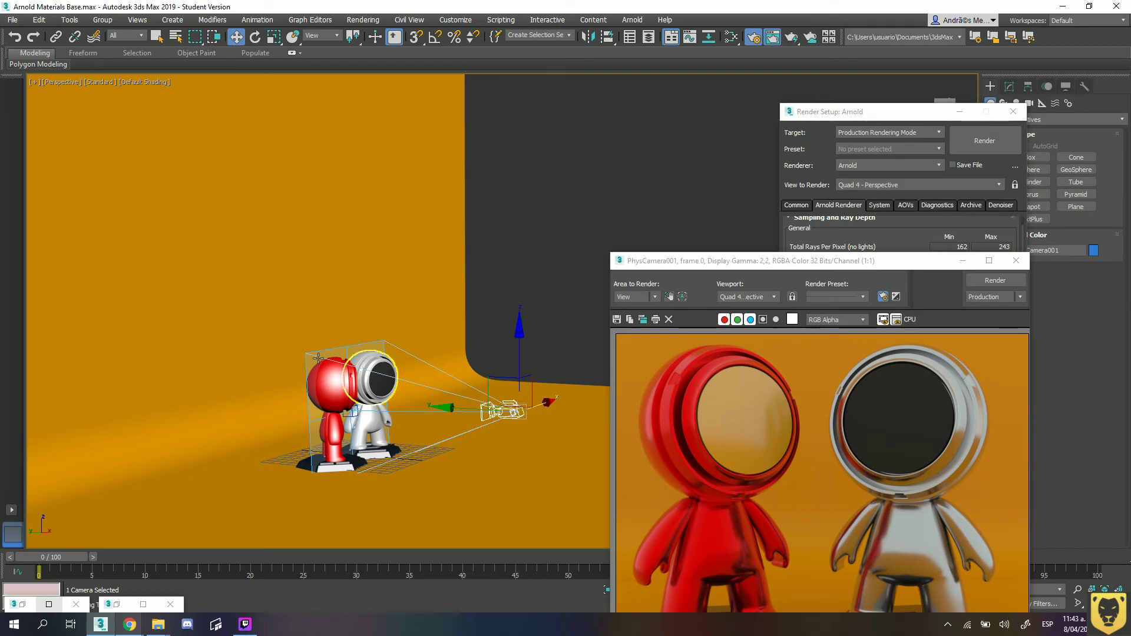
pyautogui.press('c')
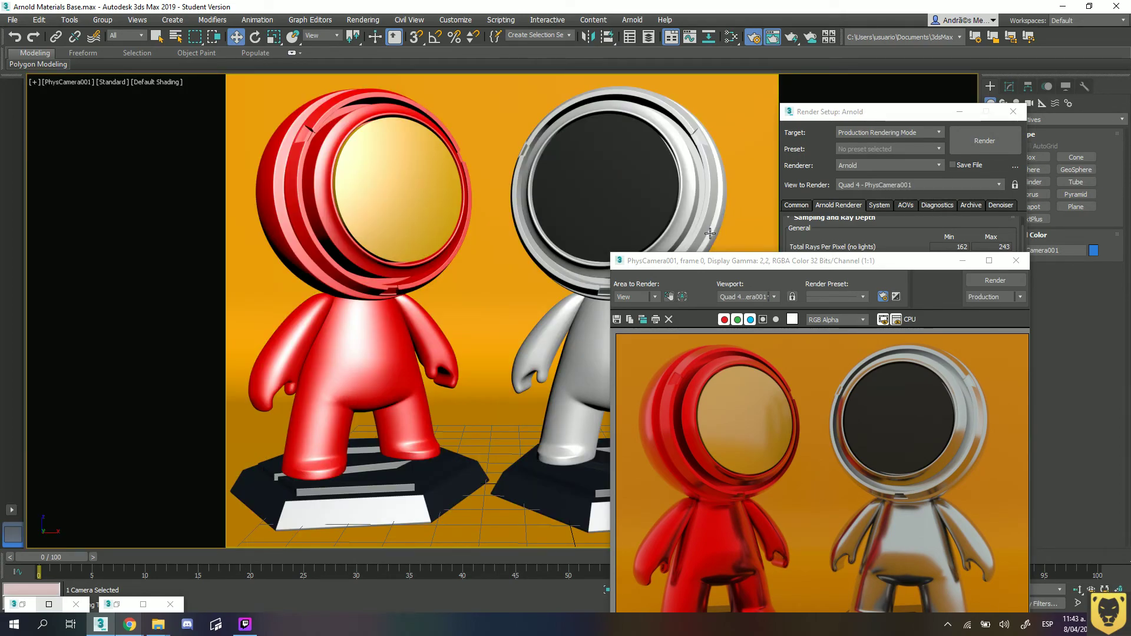
# Arrange the rendered frame and the Render Setup window on either side of the silver character.
pyautogui.moveTo(758, 260); pyautogui.dragTo(192, 108)
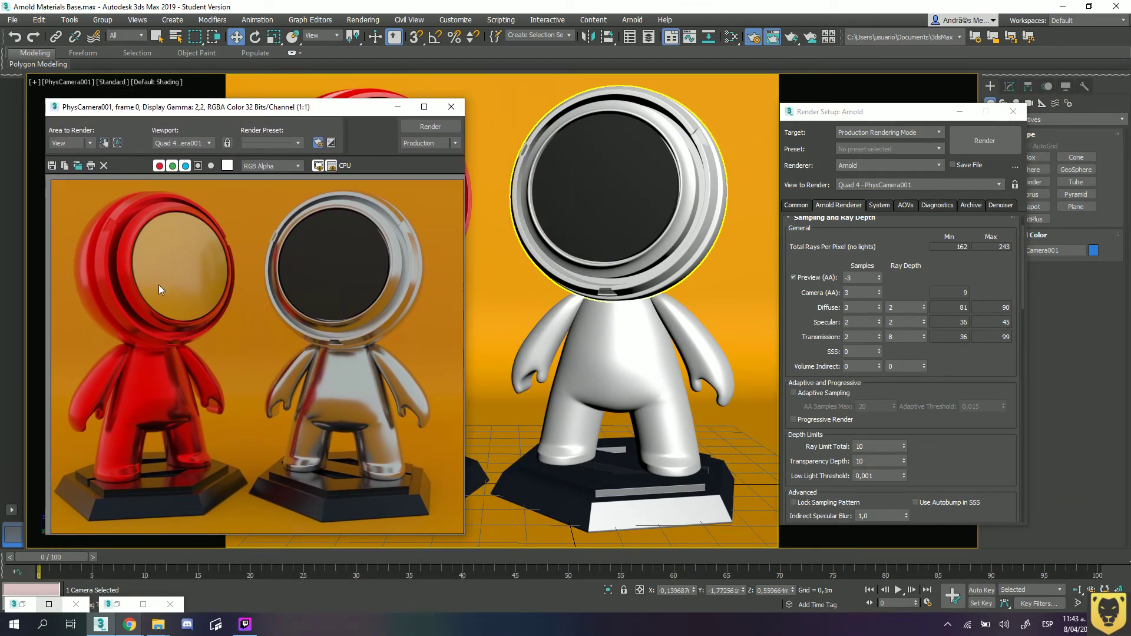
pyautogui.hotkey('shift', 'q')
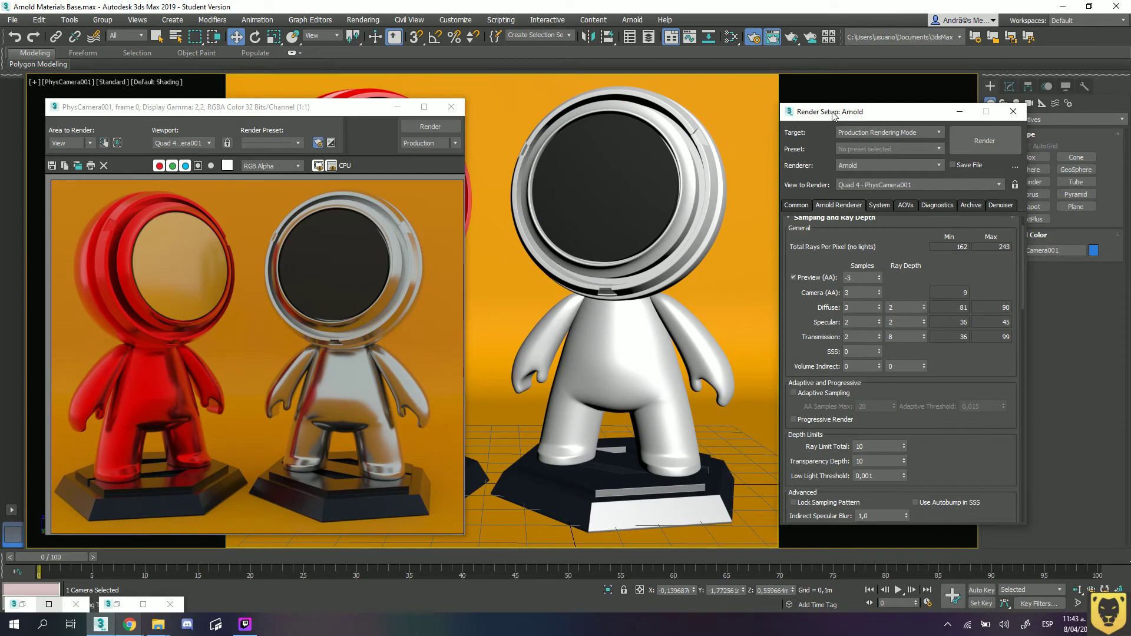
pyautogui.moveTo(872, 111); pyautogui.dragTo(830, 118)
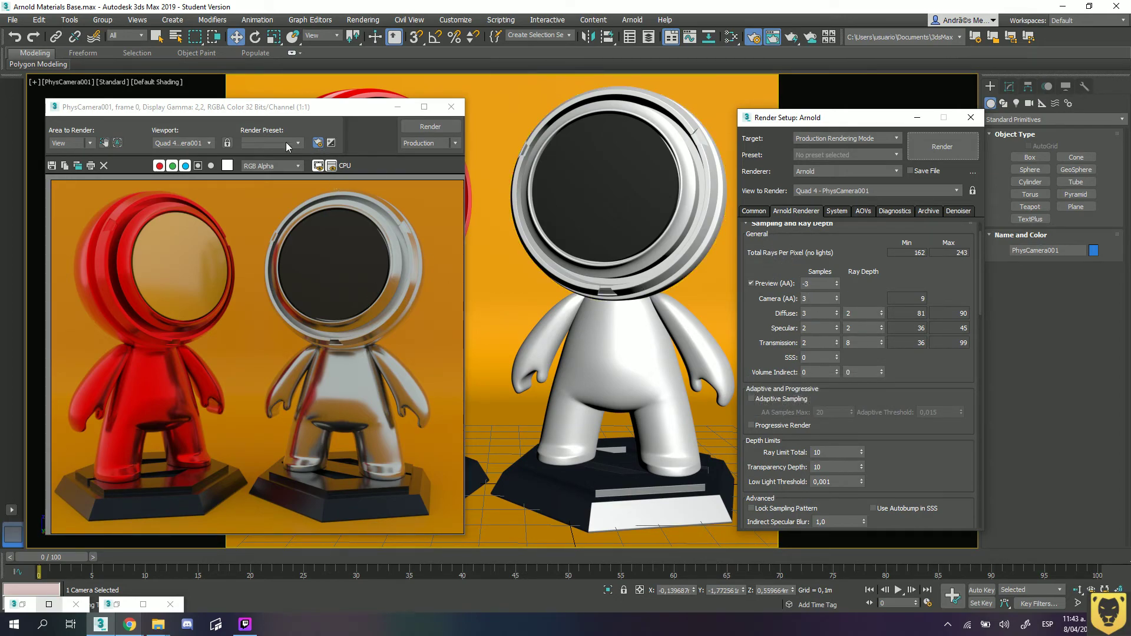
pyautogui.moveTo(259, 112); pyautogui.dragTo(247, 116)
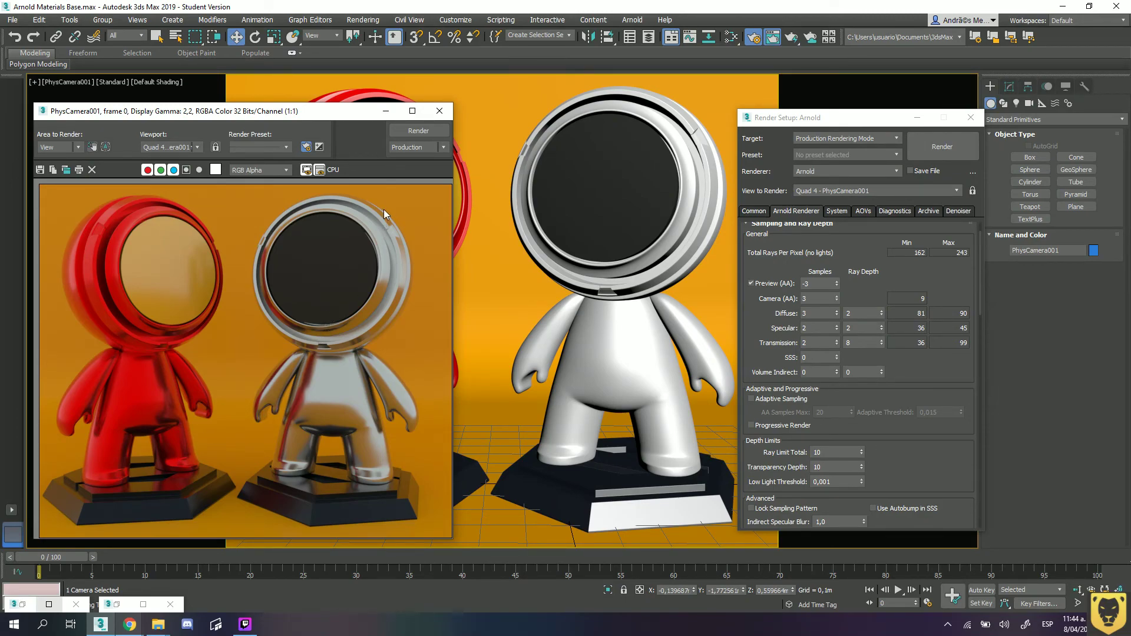
pyautogui.moveTo(290, 111); pyautogui.dragTo(310, 98)
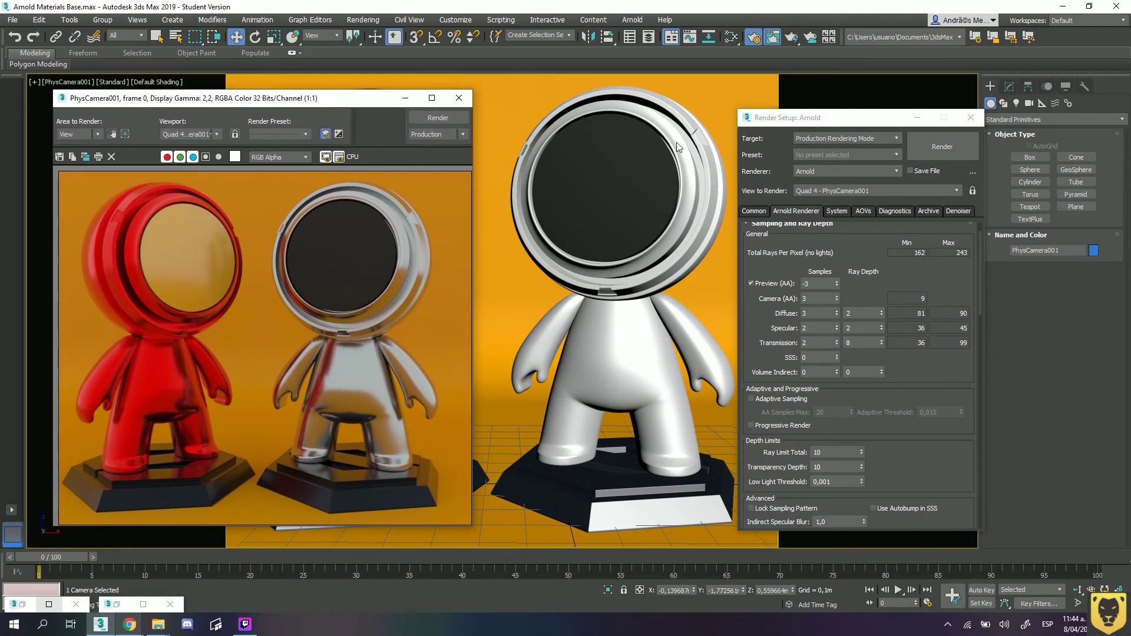
pyautogui.moveTo(855, 122); pyautogui.dragTo(827, 121)
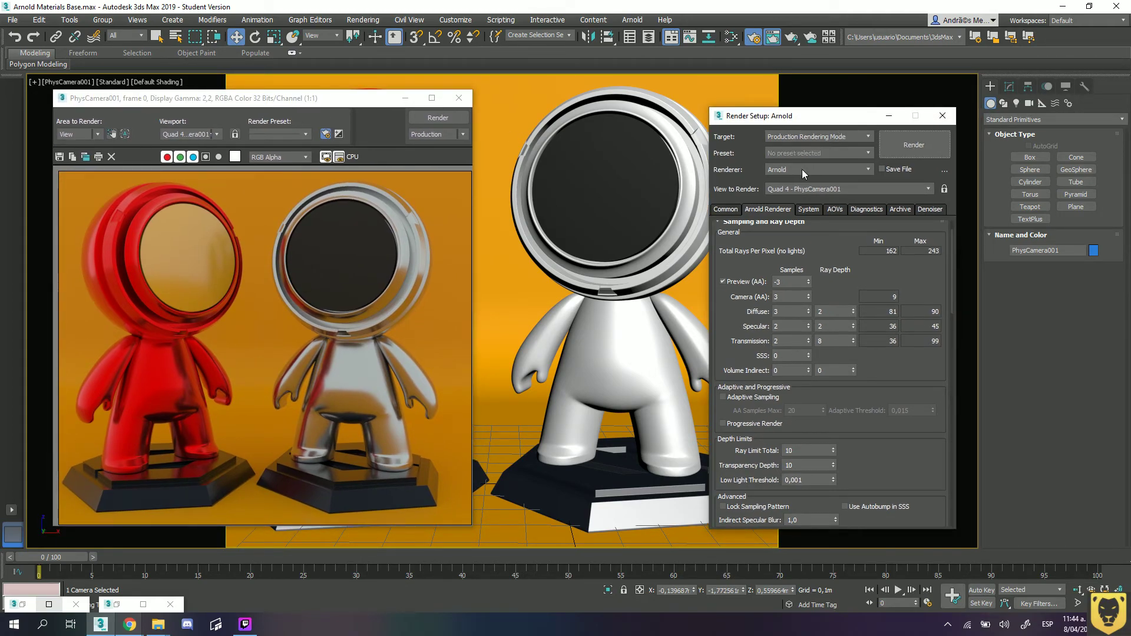
# Review the Common and Arnold Renderer settings, including filtering, environment lighting and background.
pyautogui.scroll(-5, 873, 370)
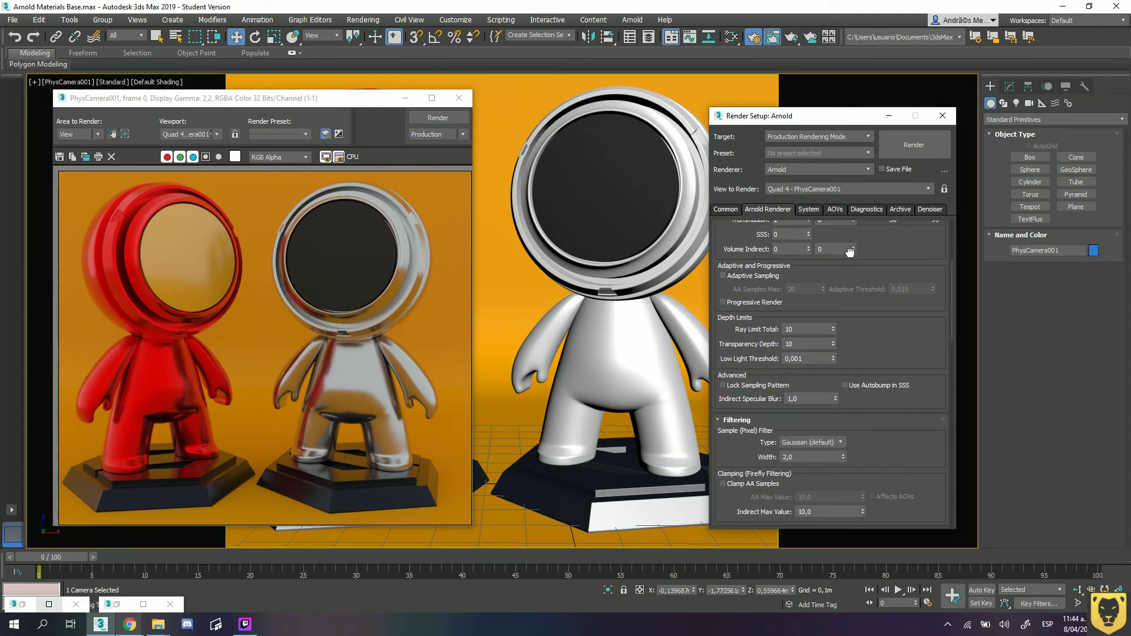
pyautogui.click(725, 209)
pyautogui.moveTo(850, 116)
pyautogui.mouseDown()
pyautogui.moveTo(816, 98)
pyautogui.moveTo(824, 118)
pyautogui.moveTo(837, 110)
pyautogui.mouseUp()
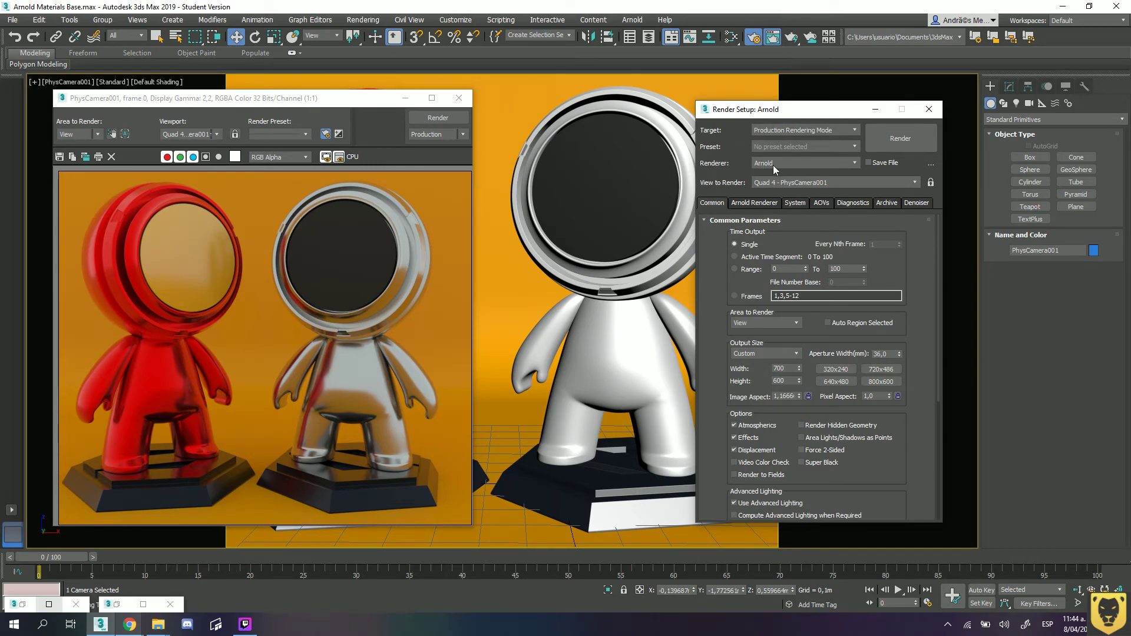
pyautogui.moveTo(938, 243)
pyautogui.mouseDown()
pyautogui.moveTo(937, 264)
pyautogui.moveTo(941, 229)
pyautogui.mouseUp()
pyautogui.click(753, 203)
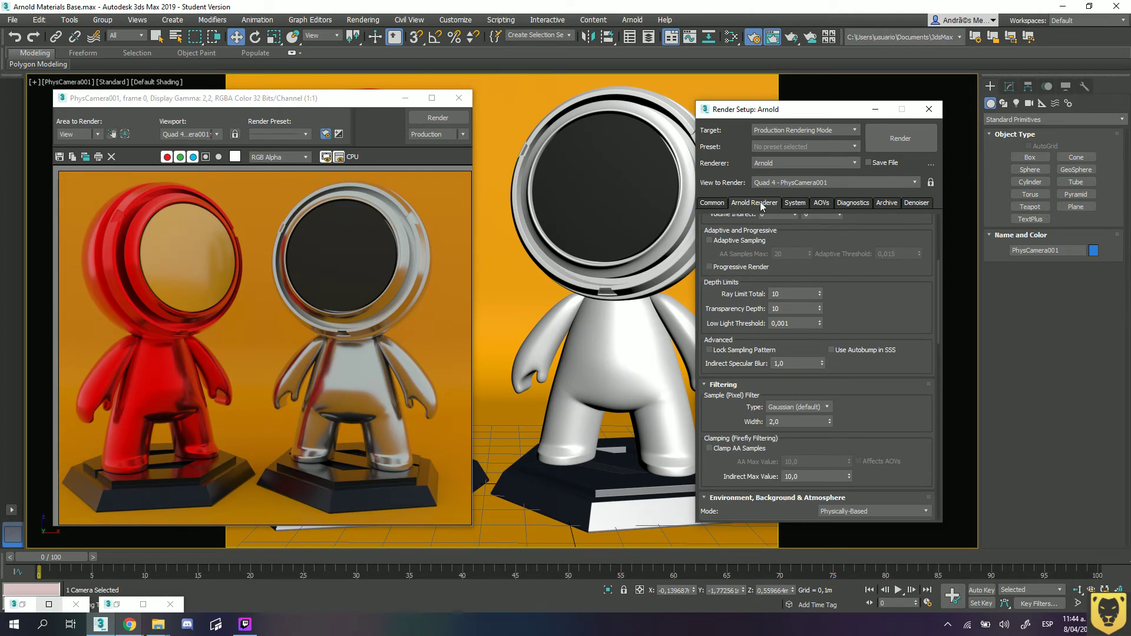
pyautogui.moveTo(867, 403); pyautogui.dragTo(877, 286)
pyautogui.scroll(-5, 877, 286)
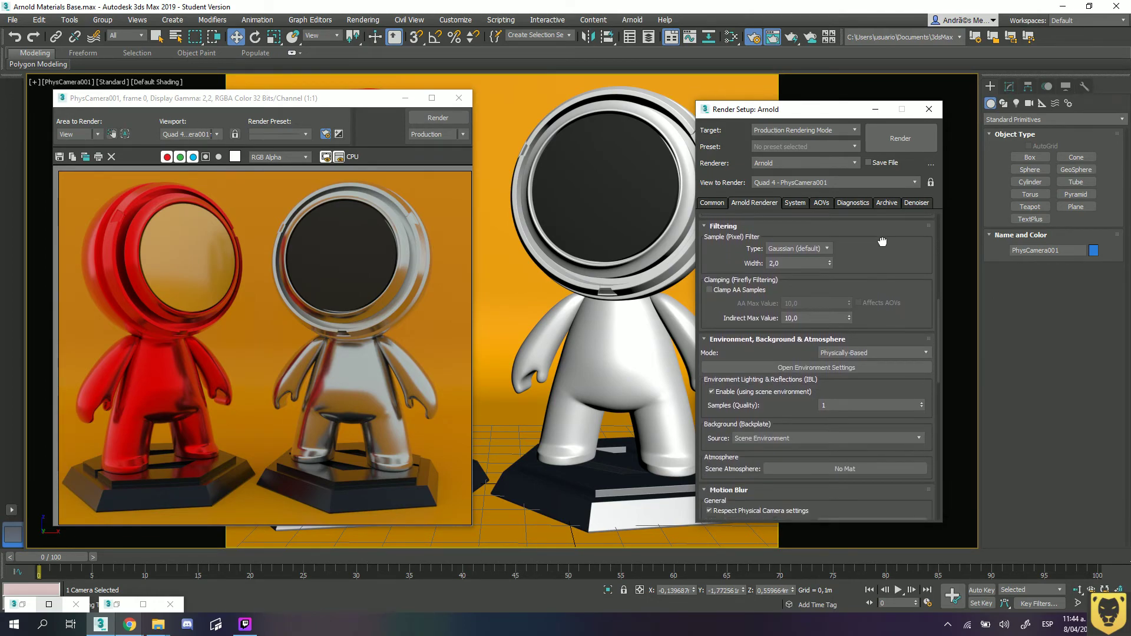
pyautogui.scroll(-2, 867, 351)
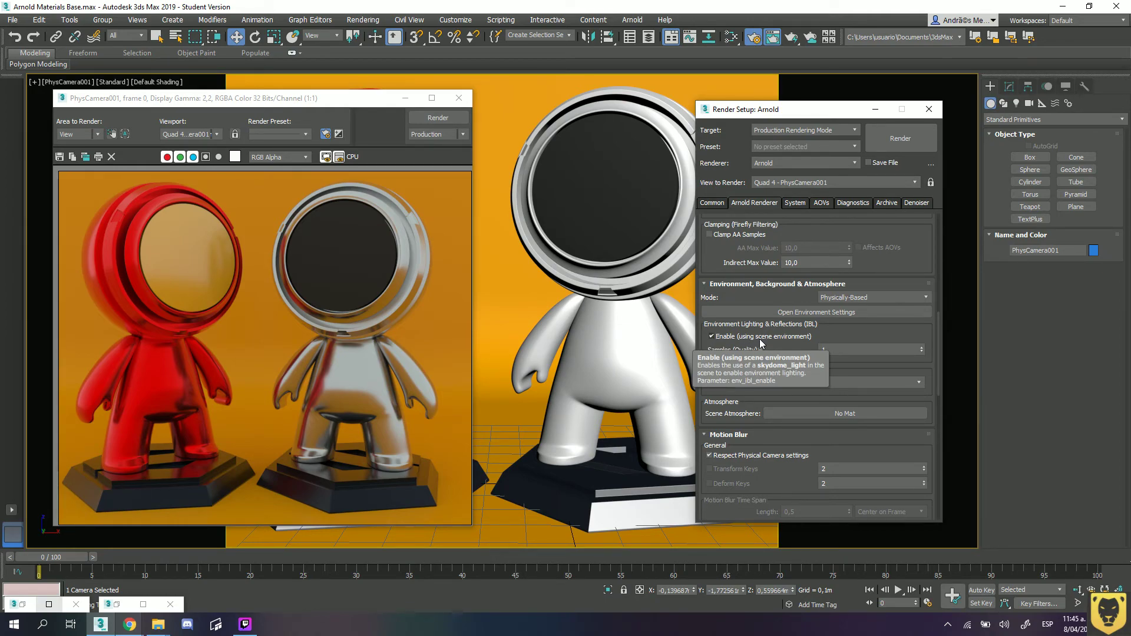
# Open the Environment and Effects window and place it between the rendered frame and Render Setup.
pyautogui.click(570, 287)
pyautogui.press('8')
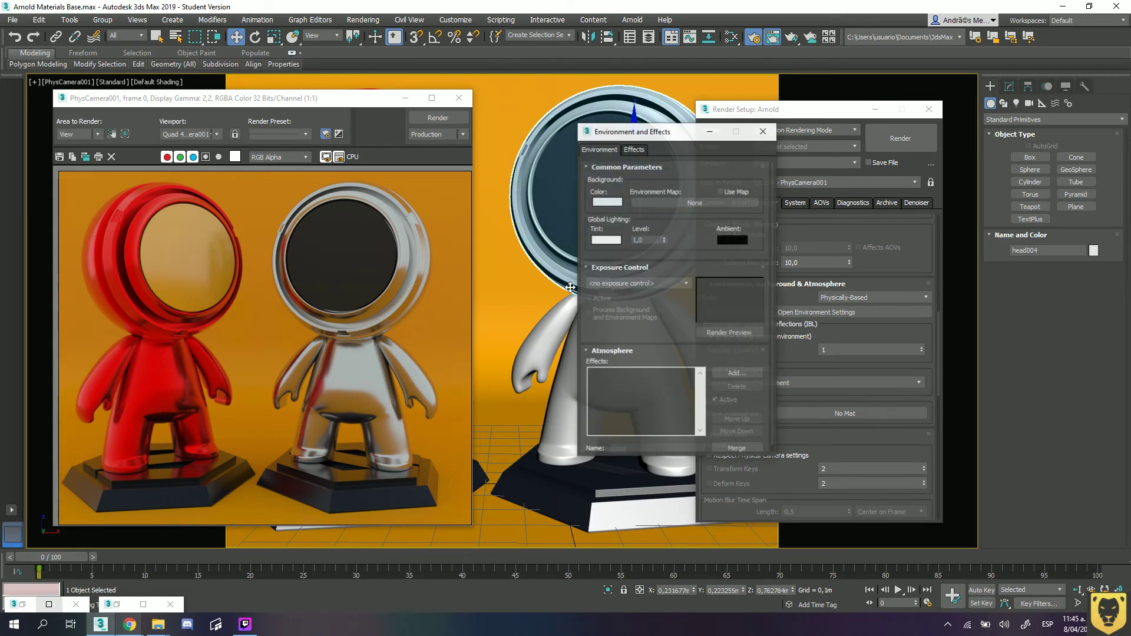
pyautogui.moveTo(667, 135); pyautogui.dragTo(577, 152)
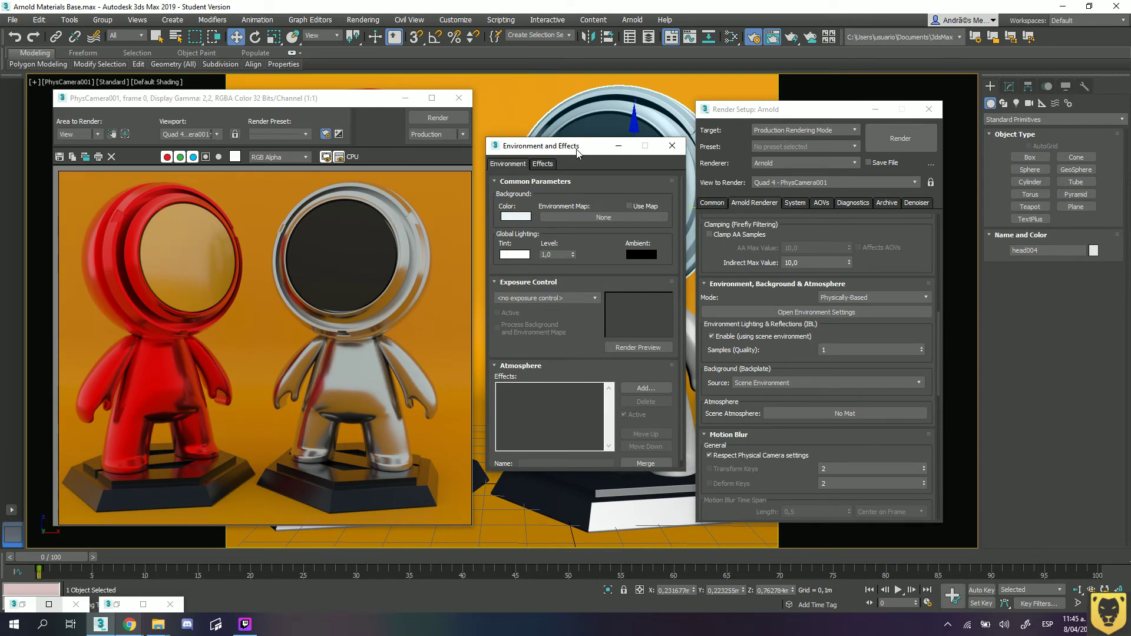
pyautogui.press('8')
pyautogui.press('8')
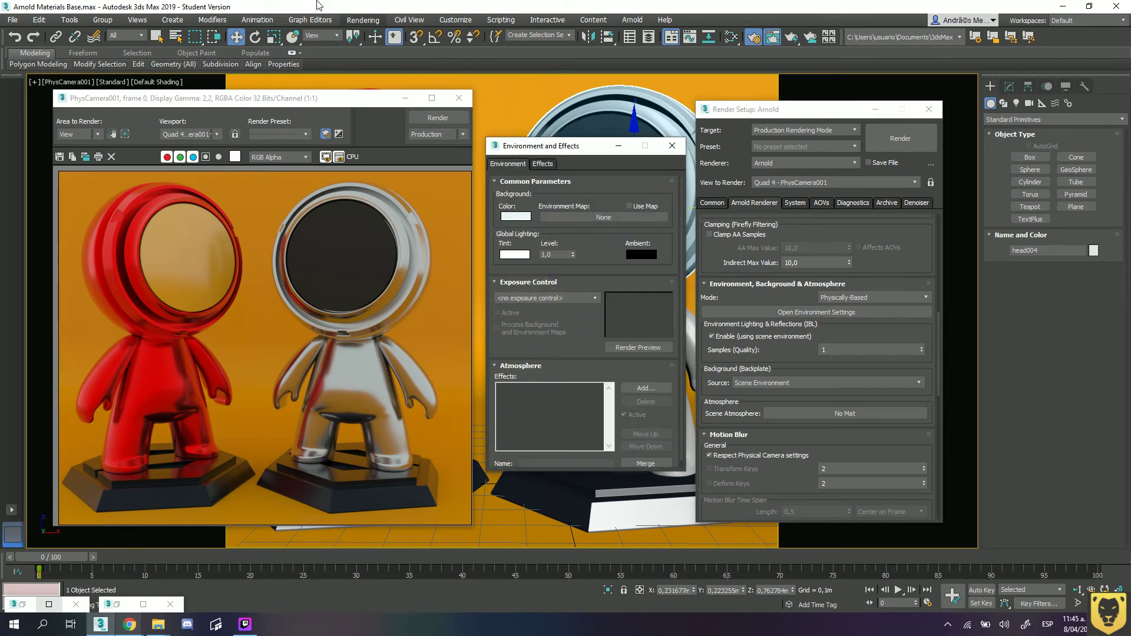
pyautogui.click(362, 20)
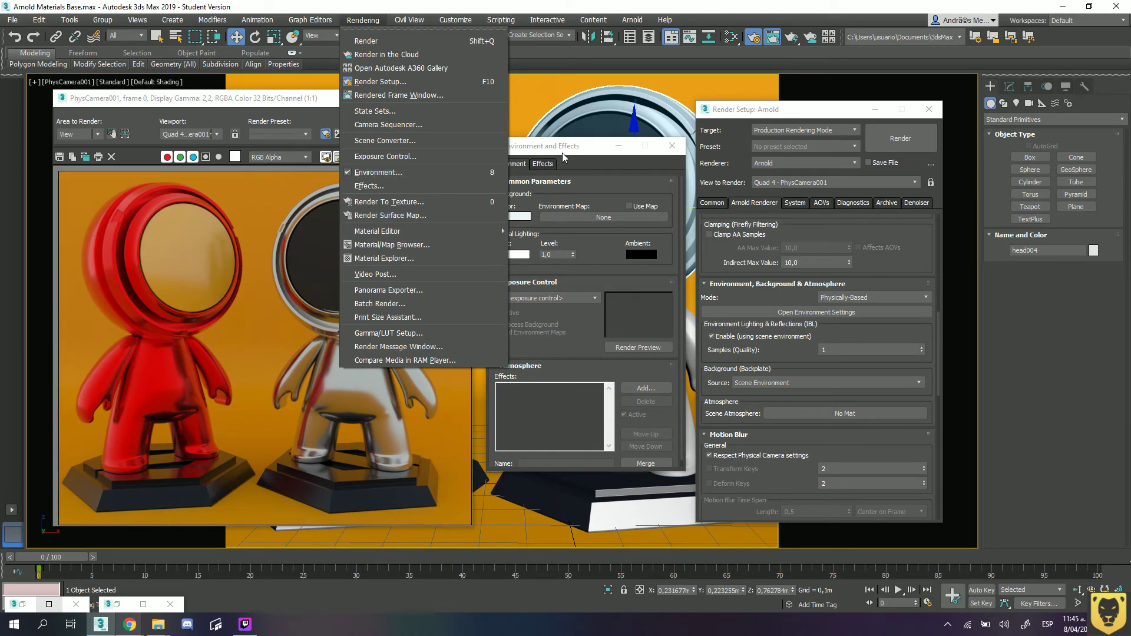
pyautogui.click(556, 174)
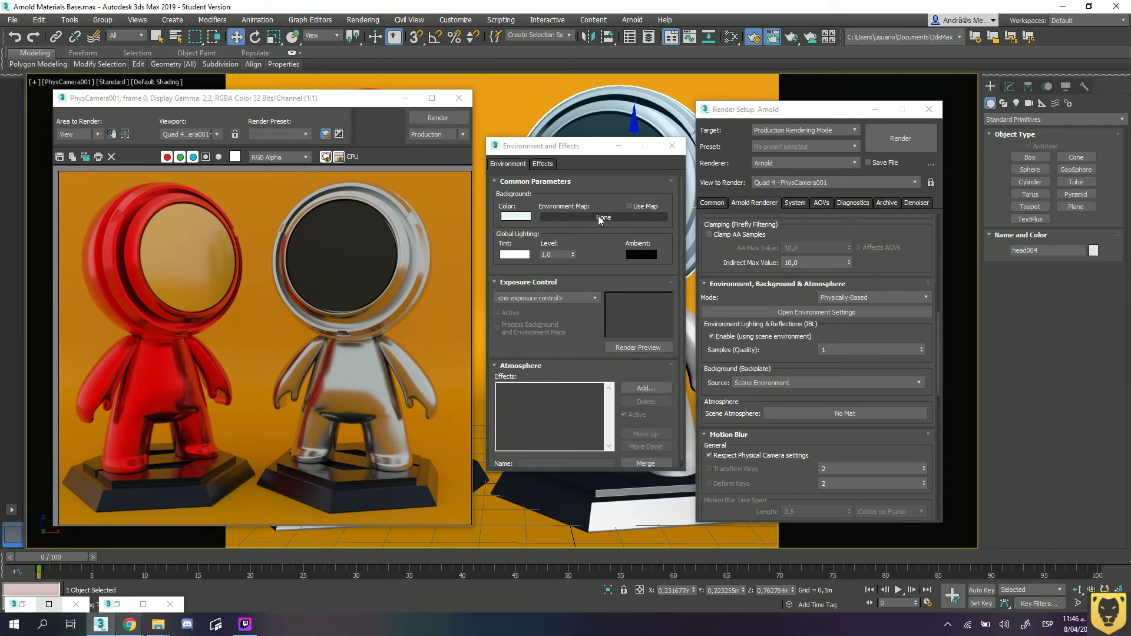
# Set the environment background colour to dark violet (hue 179, saturation 255, value 88) and test-render the camera view.
pyautogui.click(514, 216)
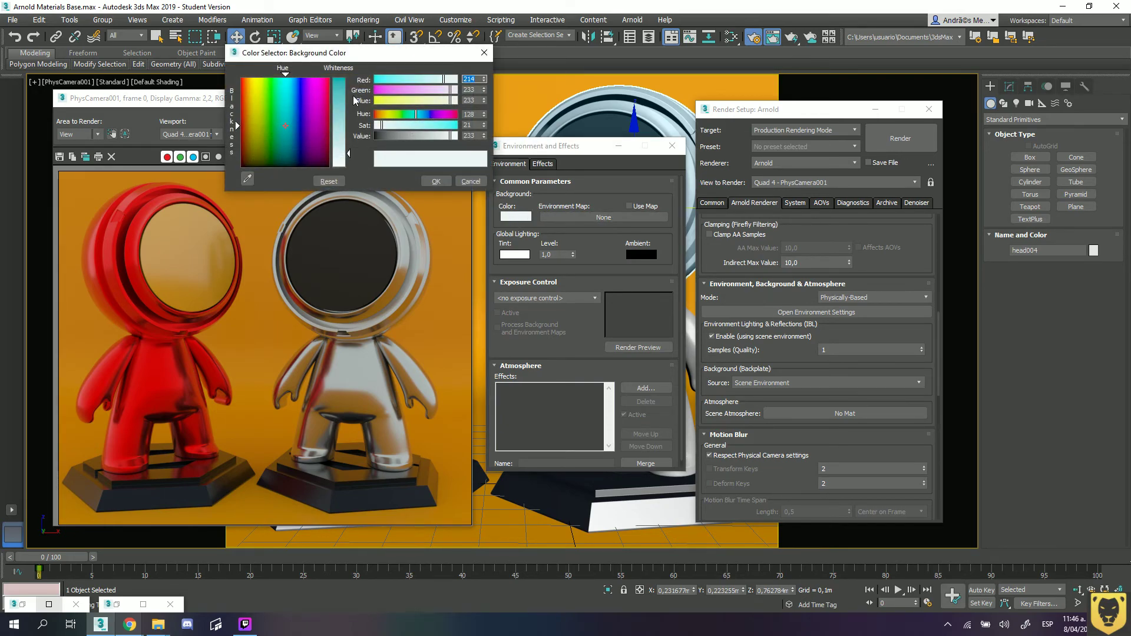
pyautogui.click(303, 78)
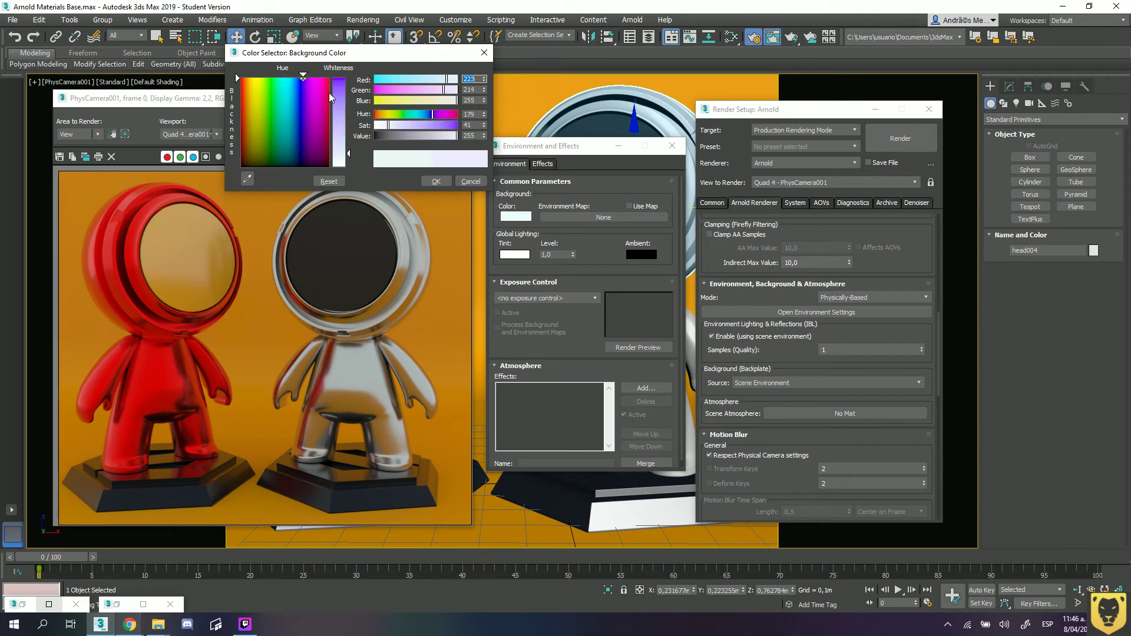
pyautogui.moveTo(339, 99); pyautogui.dragTo(339, 78)
pyautogui.click(403, 135)
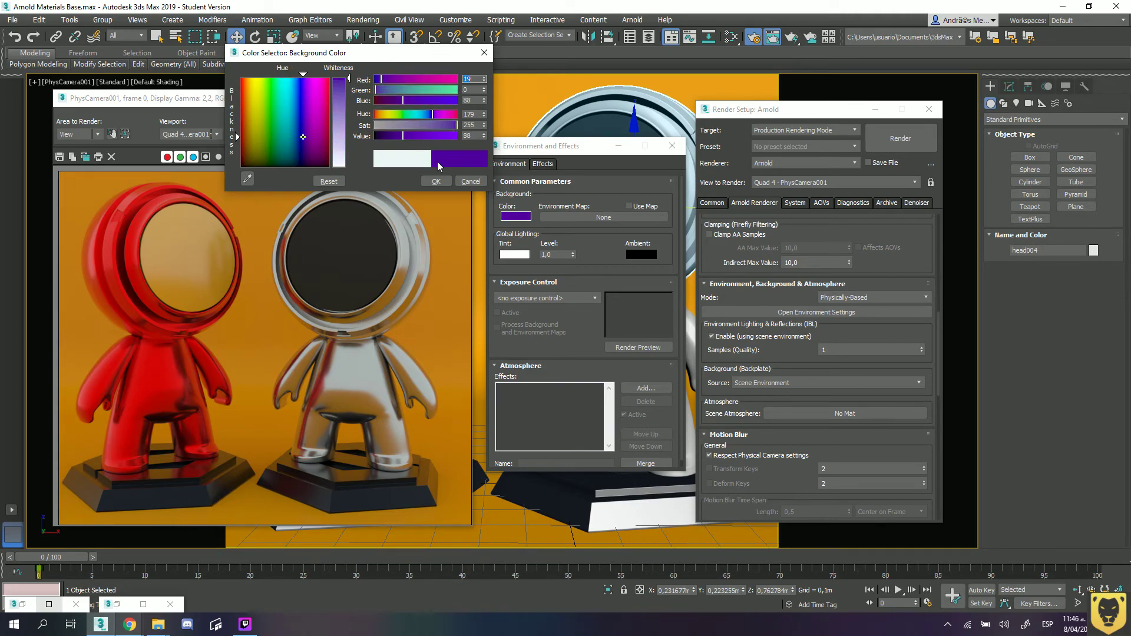
pyautogui.click(436, 182)
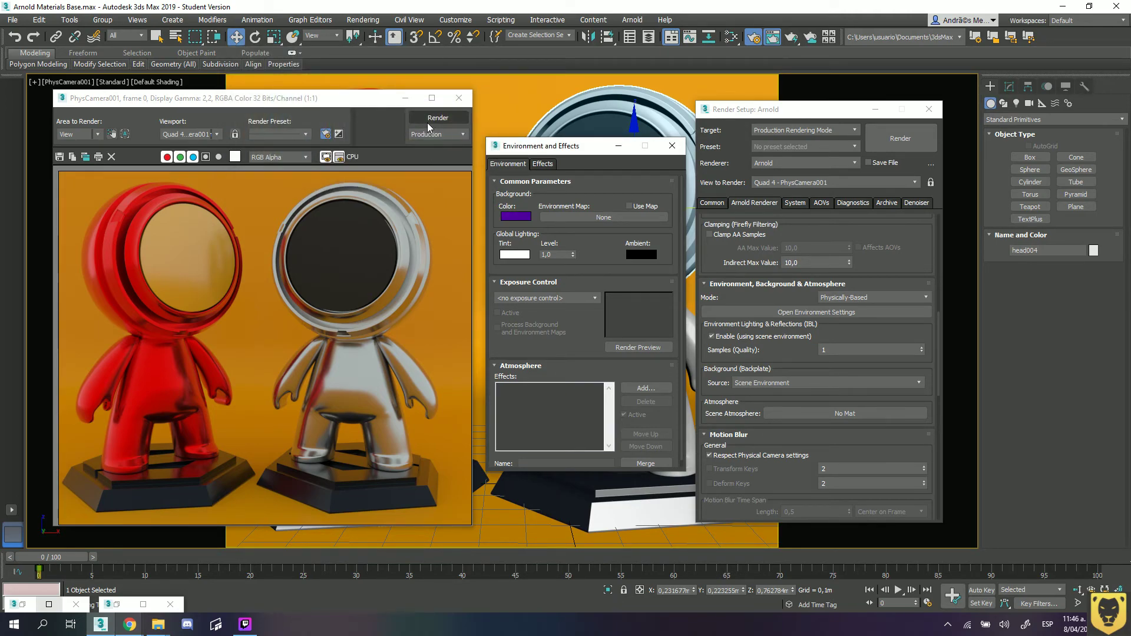
pyautogui.click(428, 125)
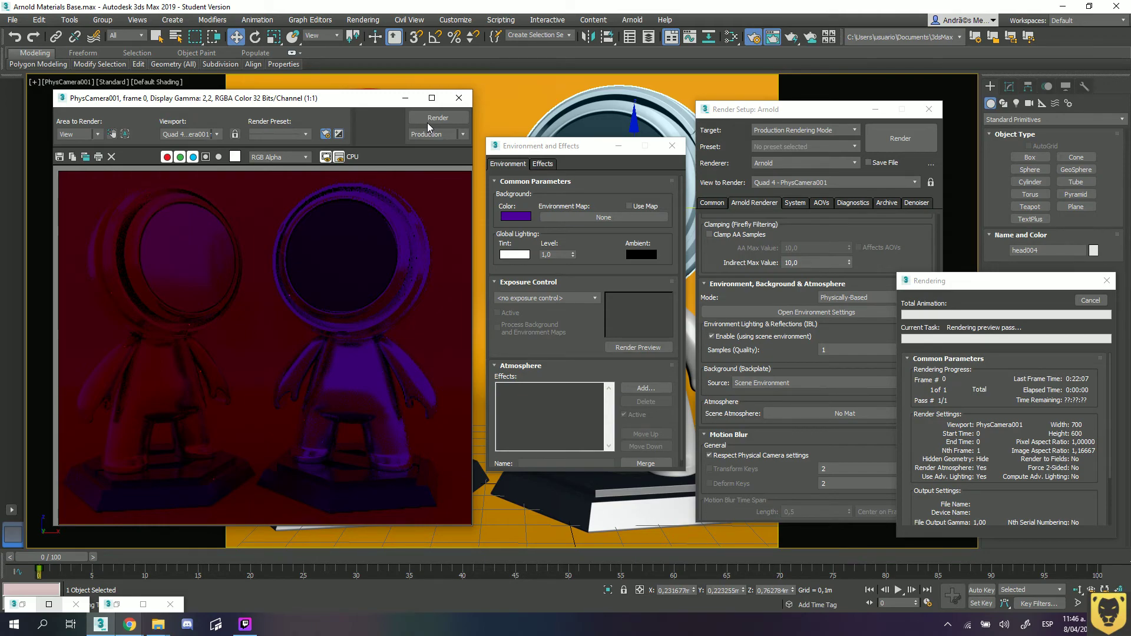
pyautogui.click(1107, 282)
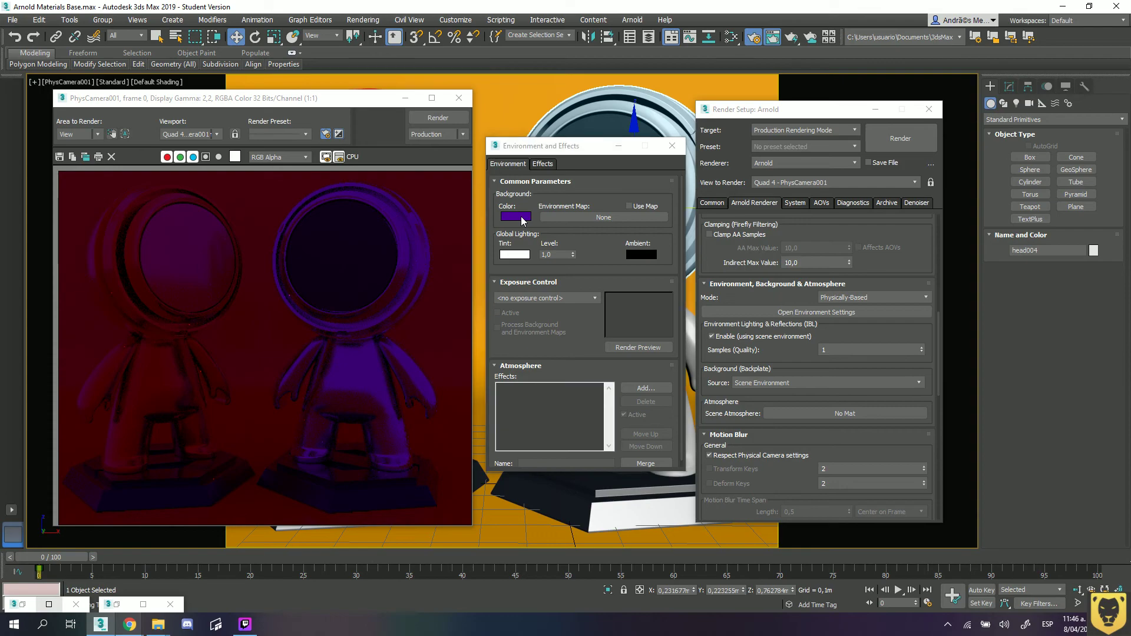
# Set the environment background colour to white and disable Arnold's environment lighting and reflections from the scene environment.
pyautogui.click(521, 216)
pyautogui.moveTo(348, 82); pyautogui.dragTo(348, 168)
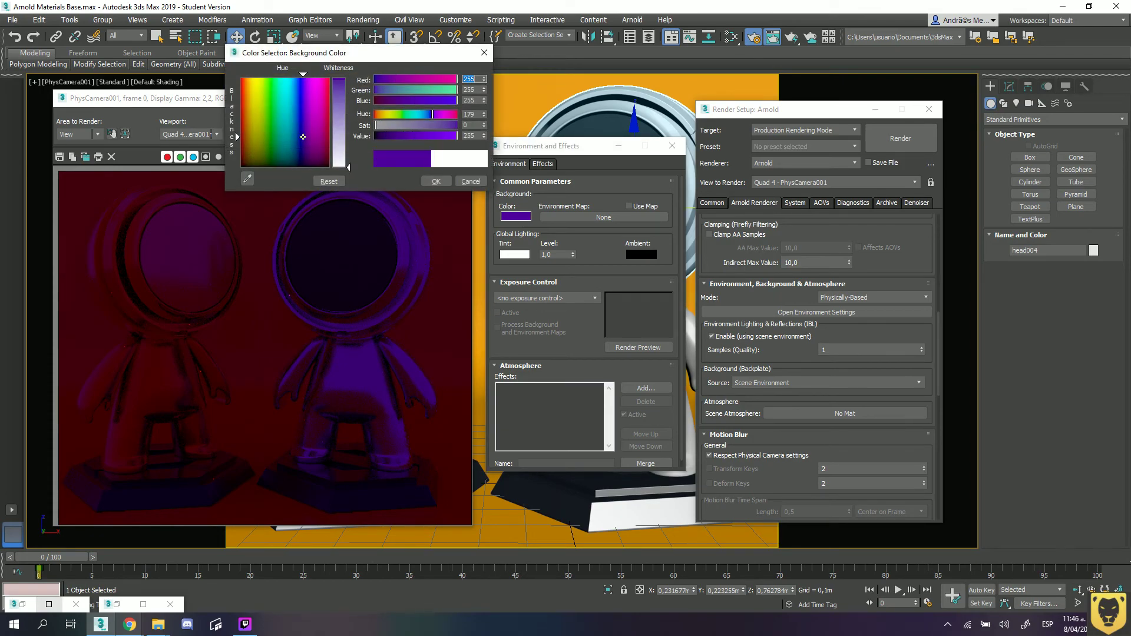
pyautogui.click(711, 336)
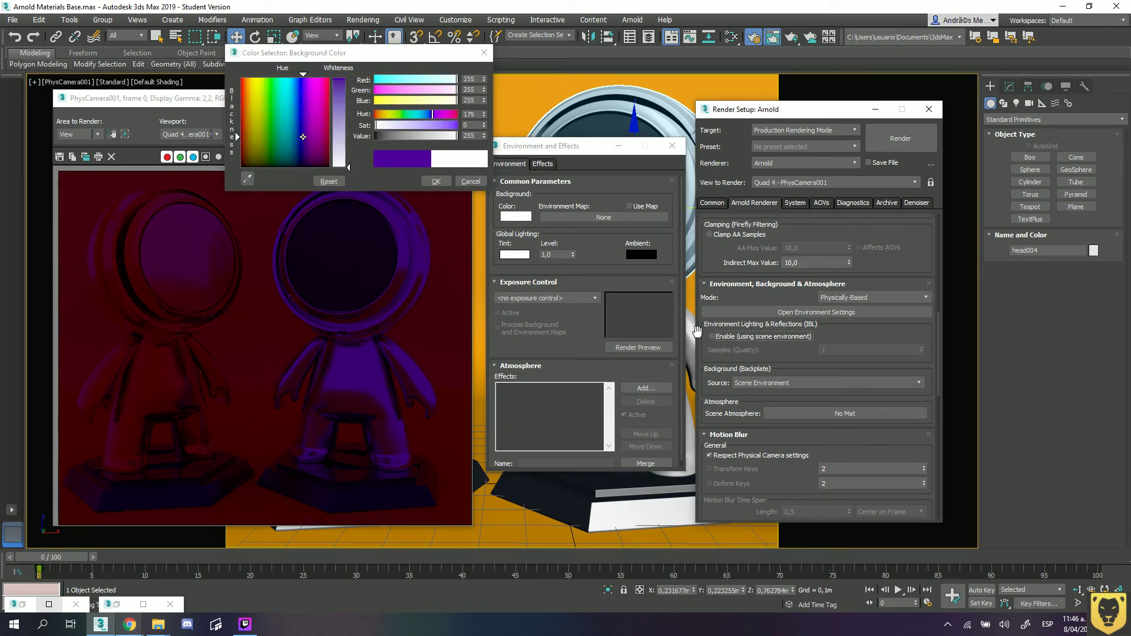
pyautogui.click(436, 181)
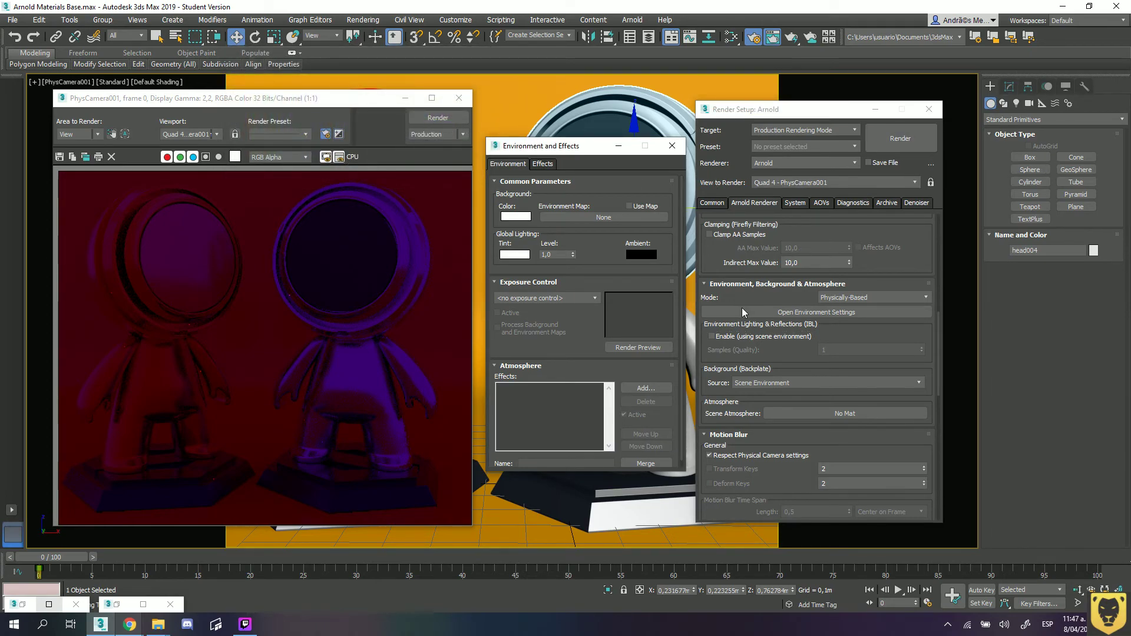
# Test-render the PhysCamera001 view without environment lighting, moving the progress window aside and cancelling the render.
pyautogui.click(878, 146)
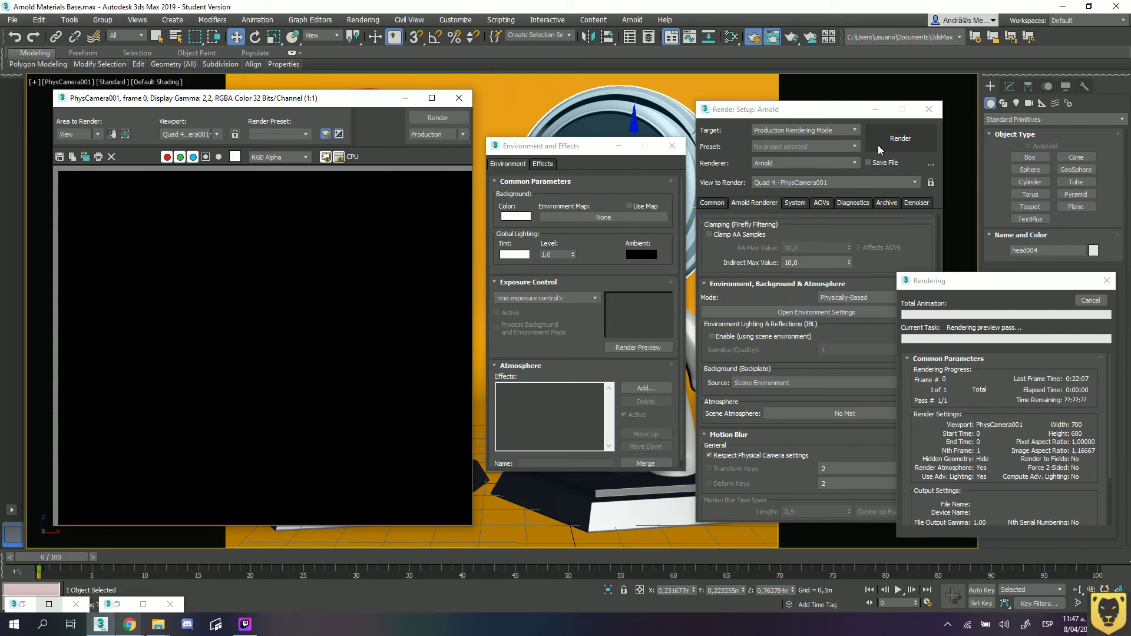
pyautogui.moveTo(987, 288); pyautogui.dragTo(884, 264)
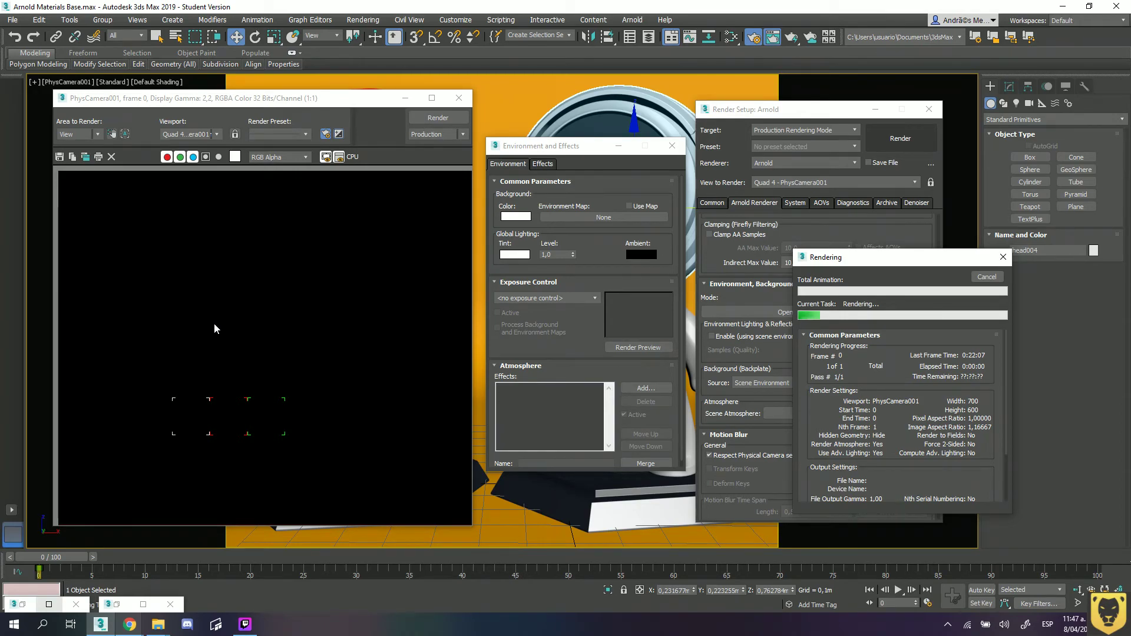
pyautogui.moveTo(905, 251); pyautogui.dragTo(993, 272)
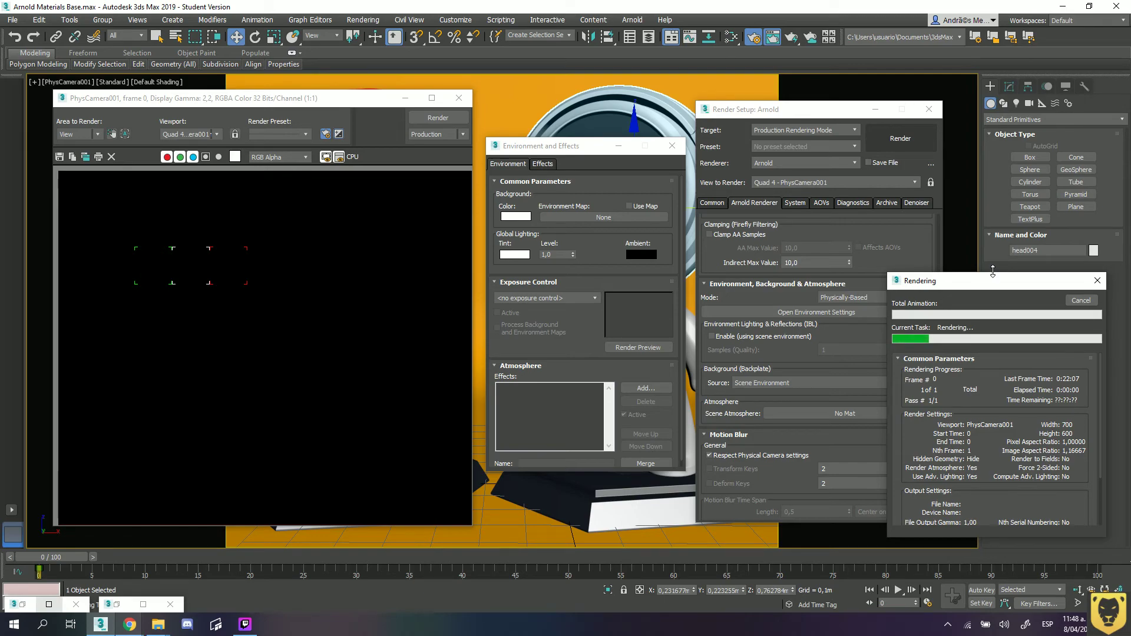
pyautogui.click(1097, 281)
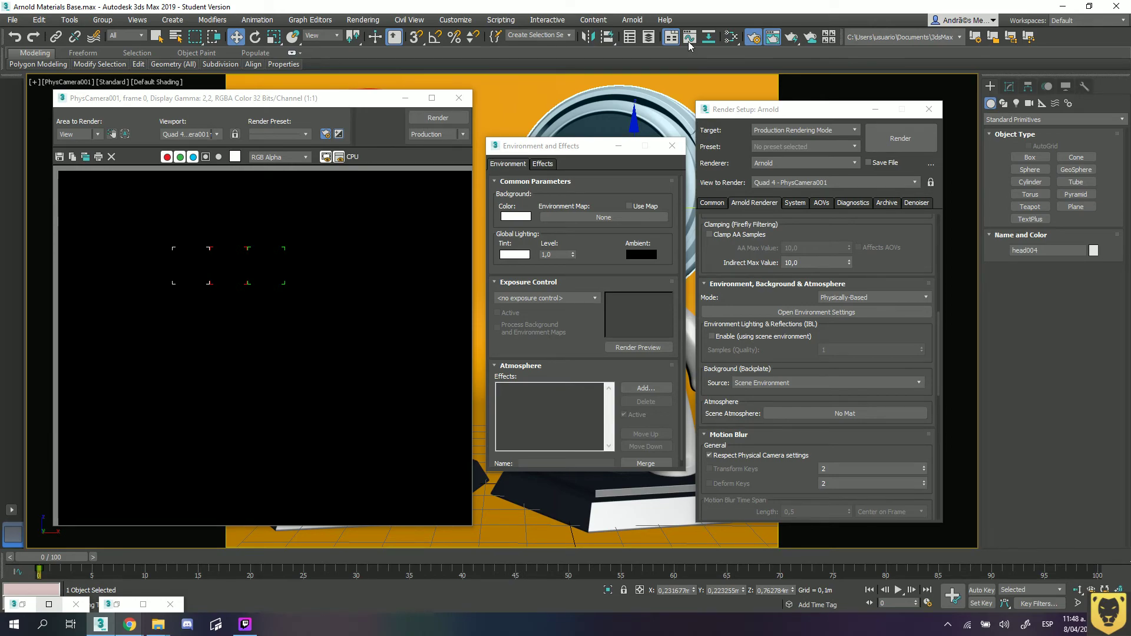
# Minimise Environment and Effects, close the rendered frame and move Render Setup over the red character's side.
pyautogui.moveTo(794, 115); pyautogui.dragTo(885, 133)
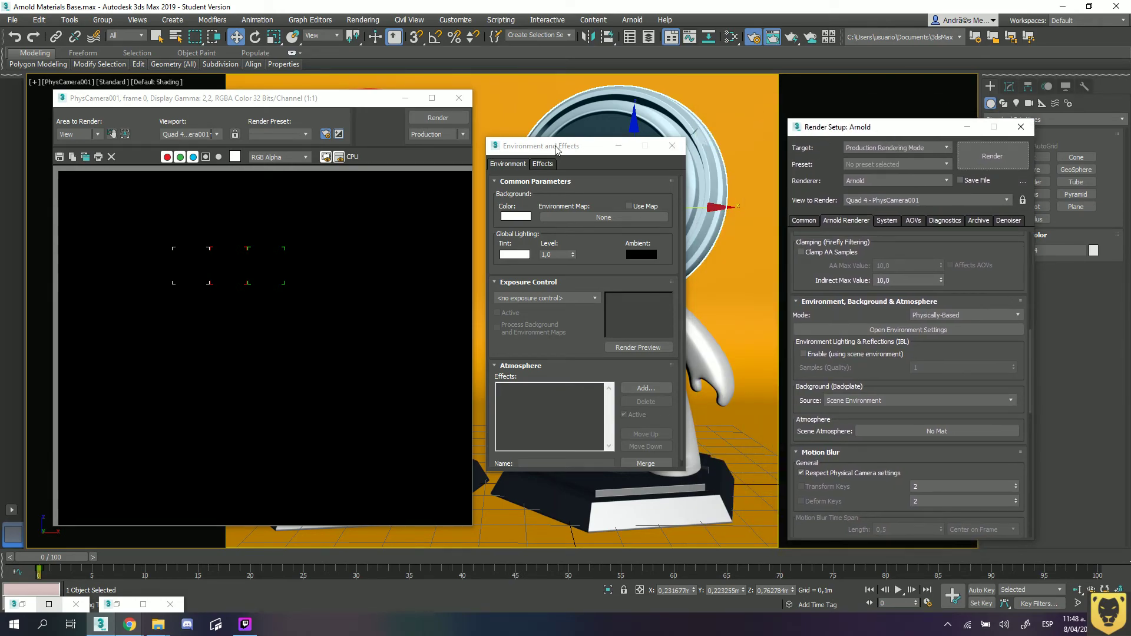
pyautogui.moveTo(569, 149); pyautogui.dragTo(365, 97)
pyautogui.click(357, 99)
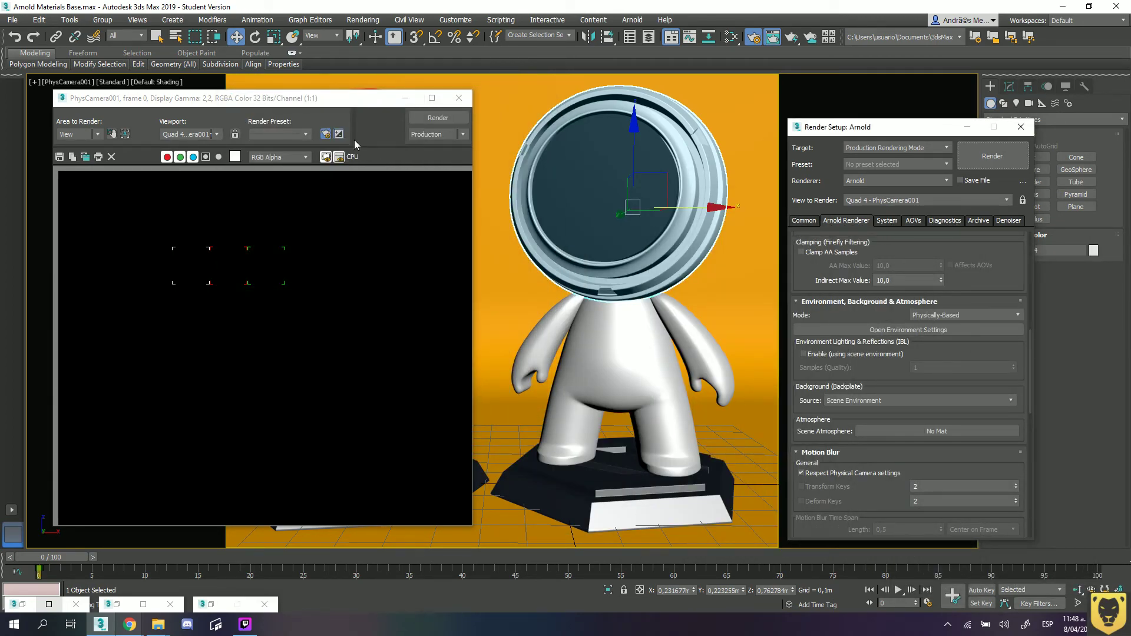
pyautogui.click(459, 98)
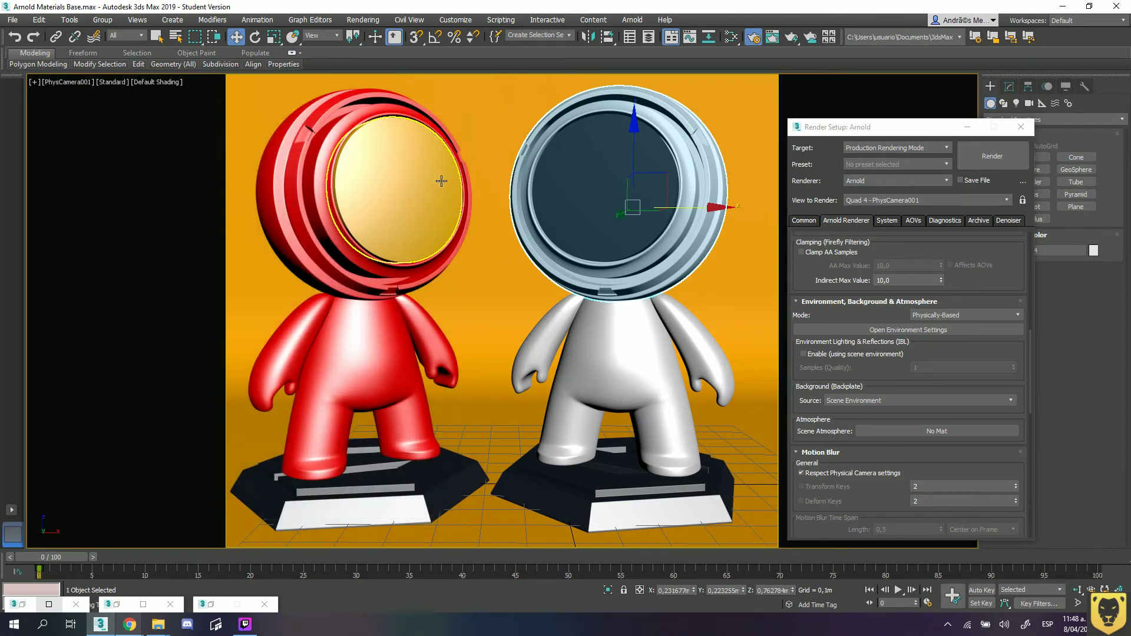
pyautogui.moveTo(852, 126); pyautogui.dragTo(169, 121)
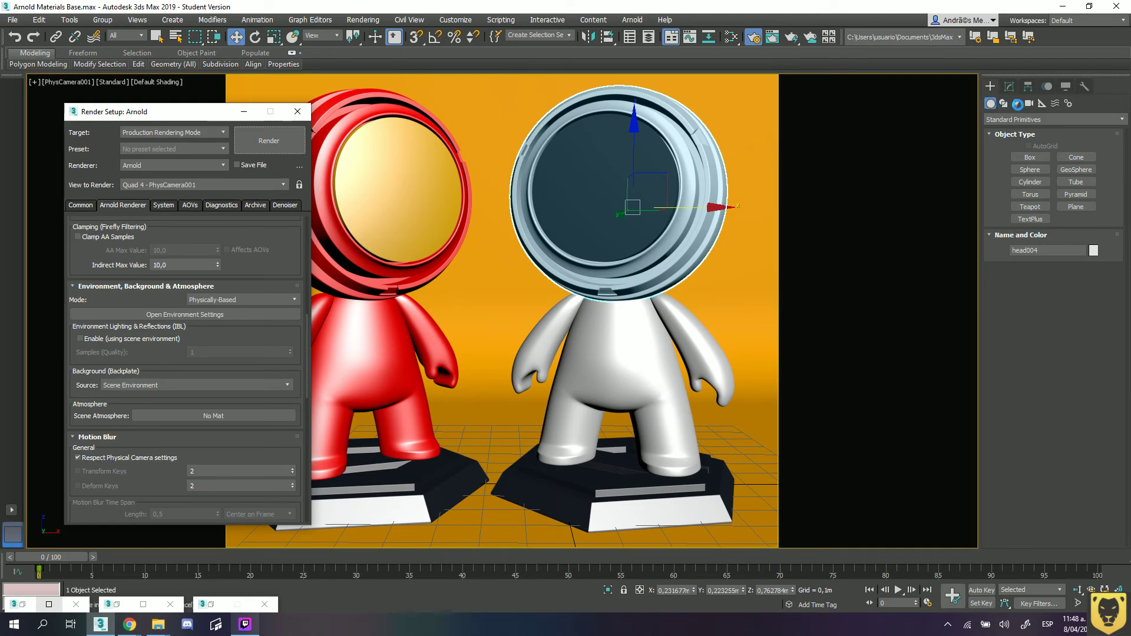
# Switch light creation to the Arnold category and activate the Arnold Light tool.
pyautogui.click(1017, 105)
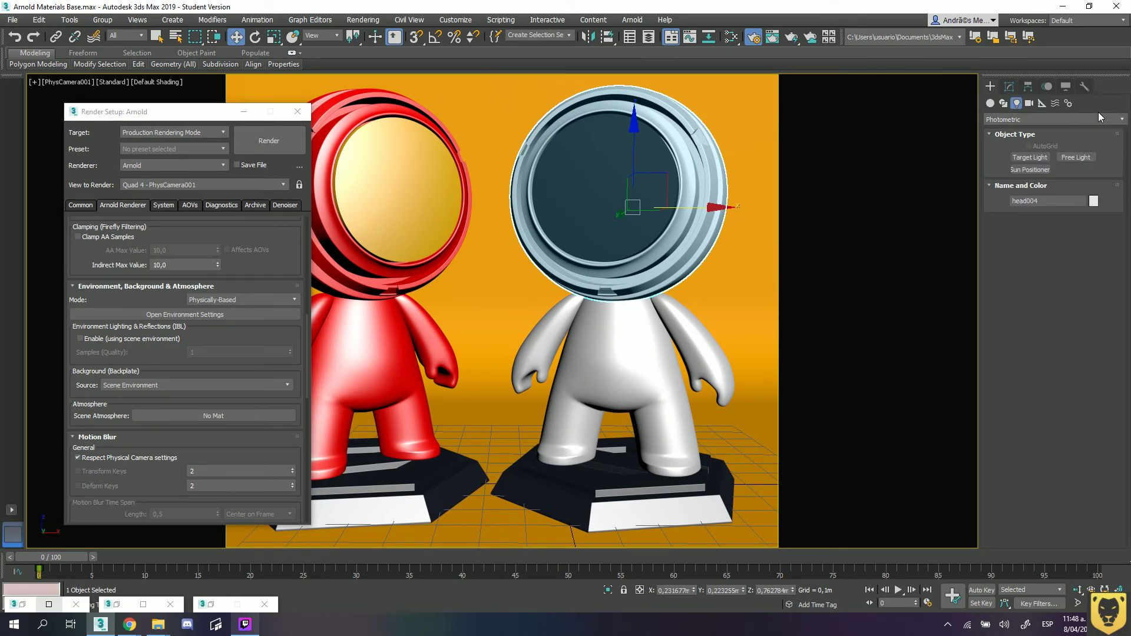
pyautogui.click(1038, 121)
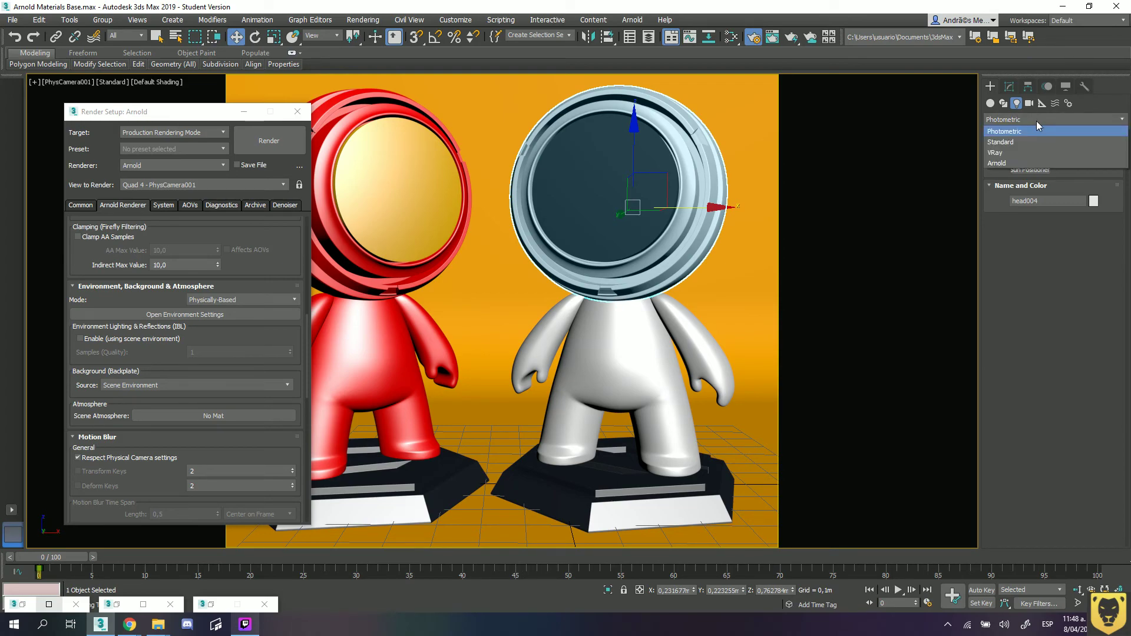
pyautogui.click(1012, 162)
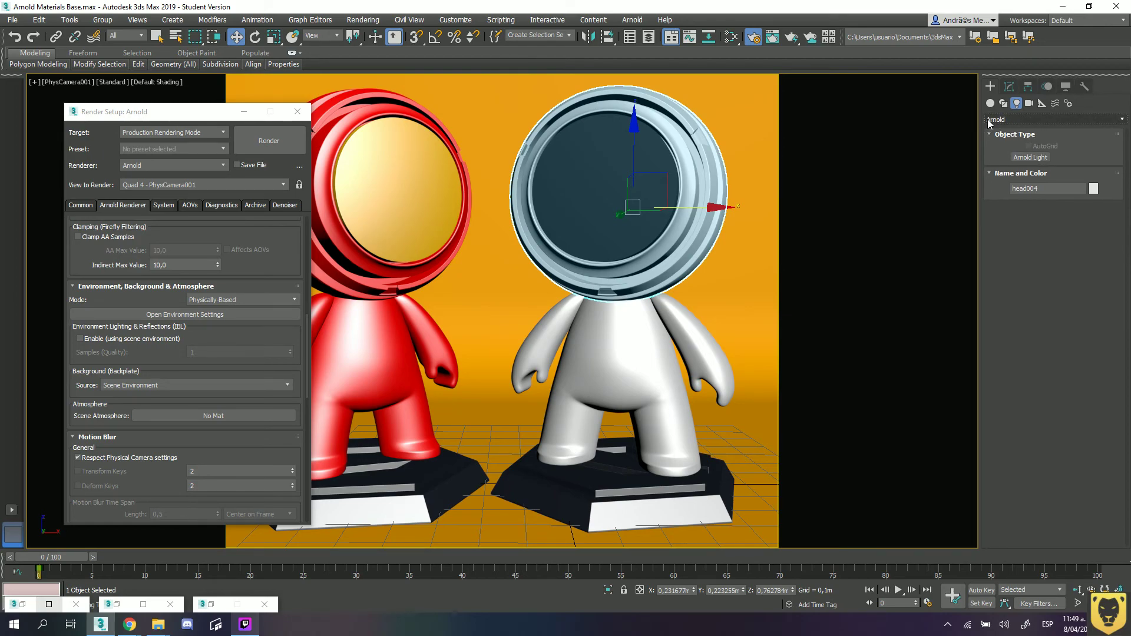
pyautogui.click(1025, 158)
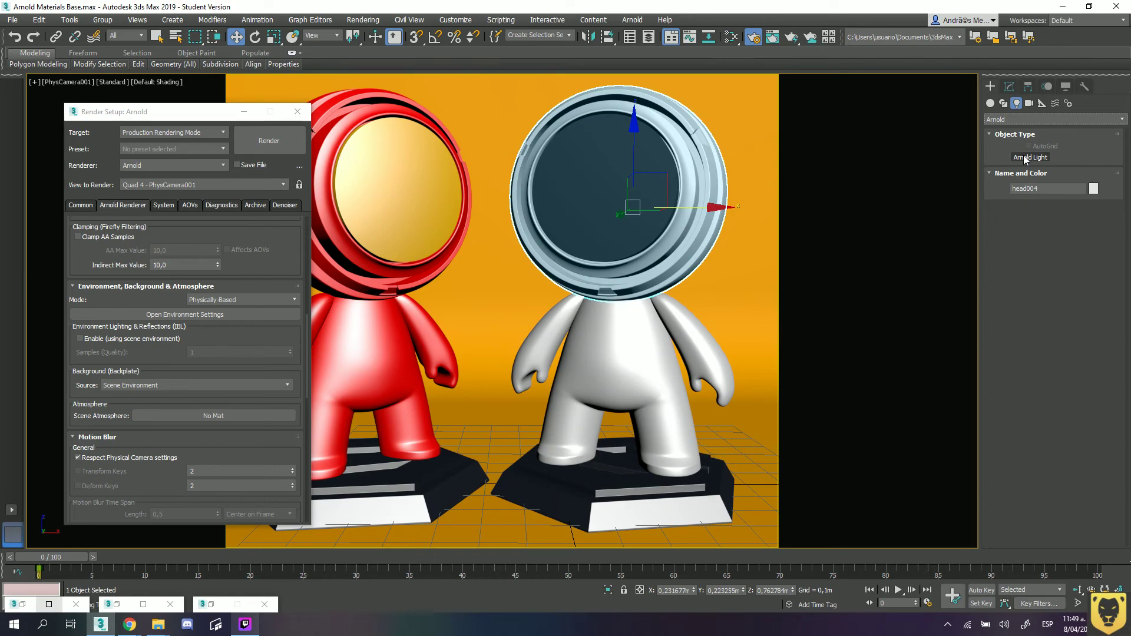
pyautogui.click(1025, 158)
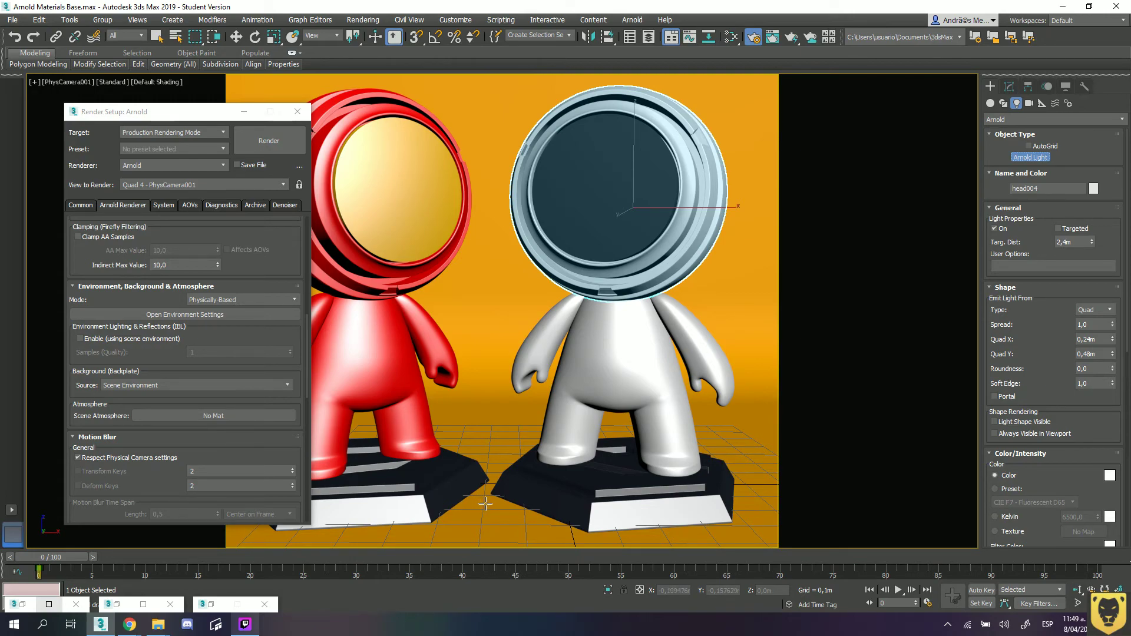
# Place a trial Quad light between the two pedestals and replace it with an Arnold light of type Skydome.
pyautogui.click(487, 502)
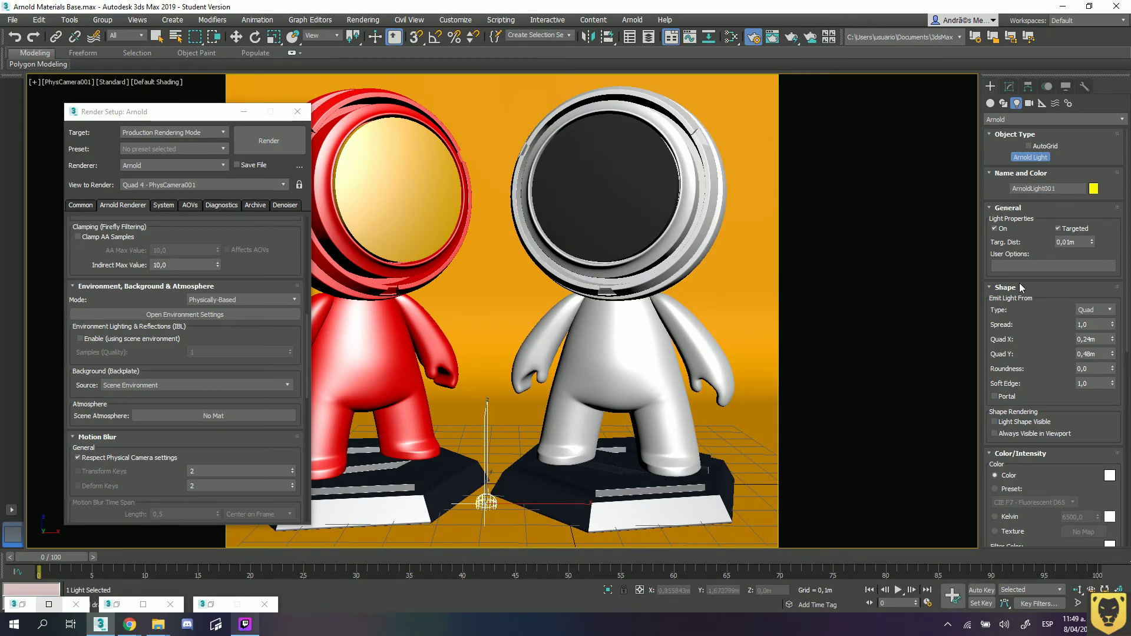
pyautogui.press('Delete')
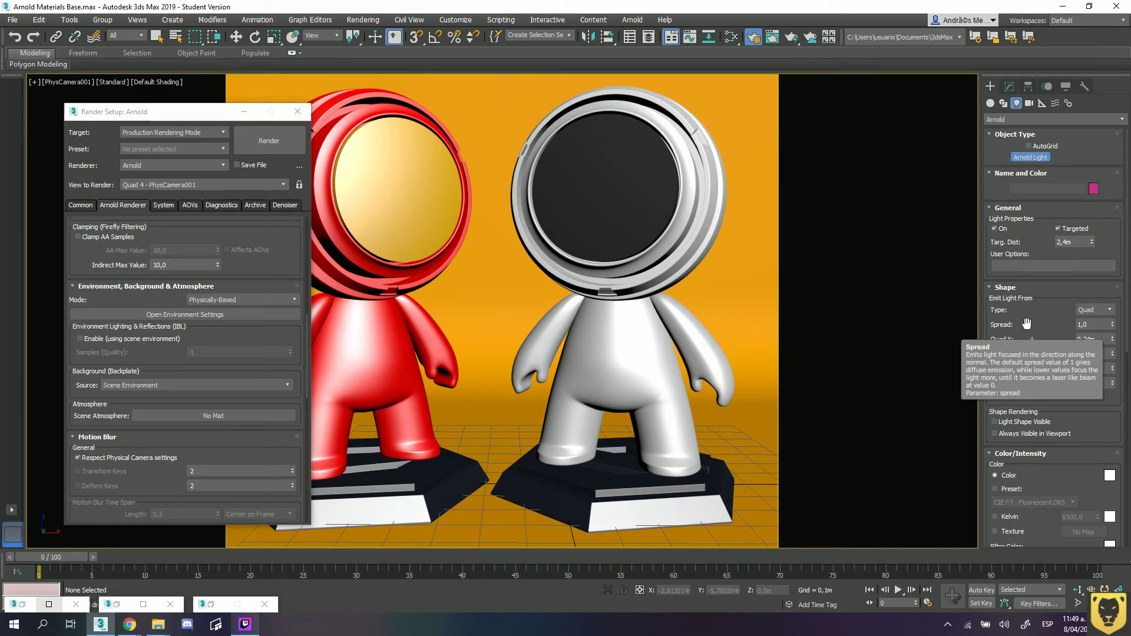
pyautogui.click(1111, 311)
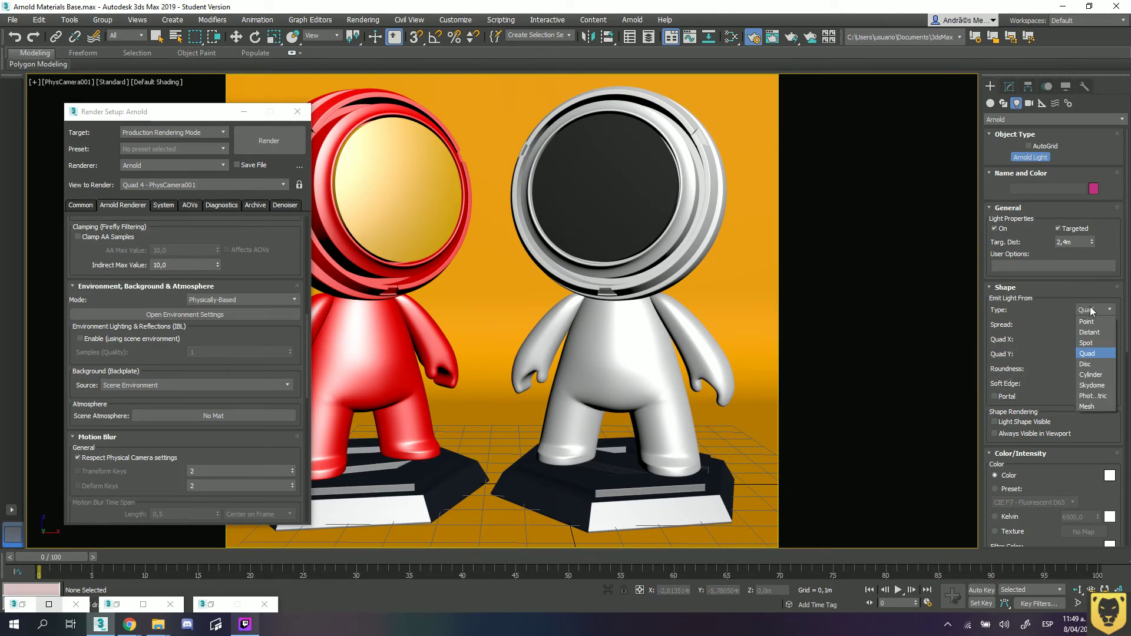
pyautogui.click(1090, 385)
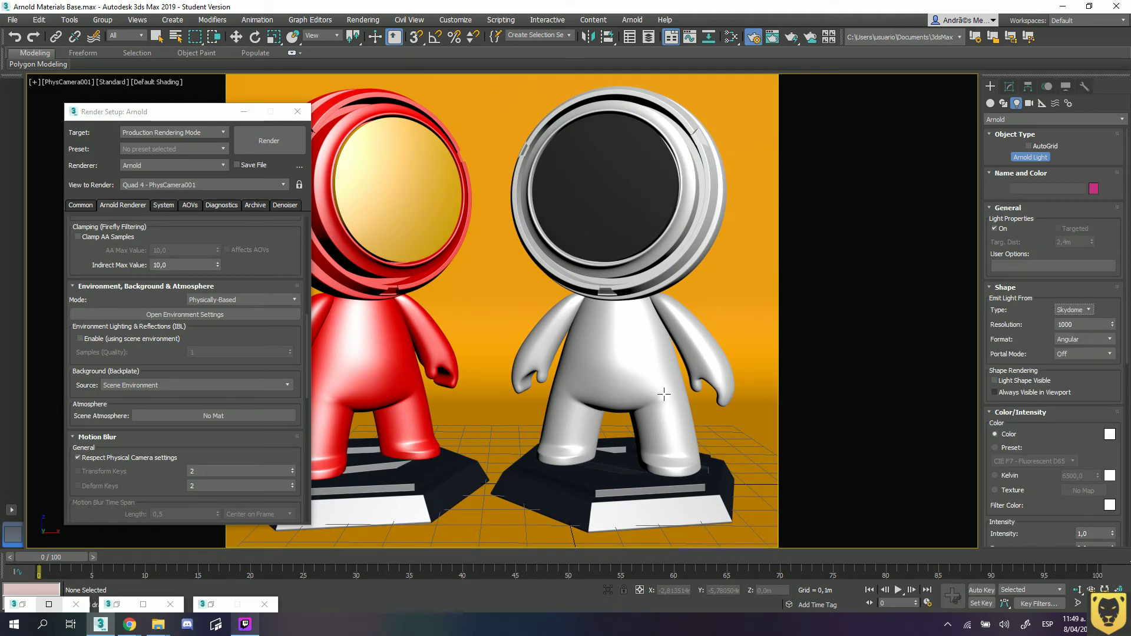
pyautogui.click(489, 504)
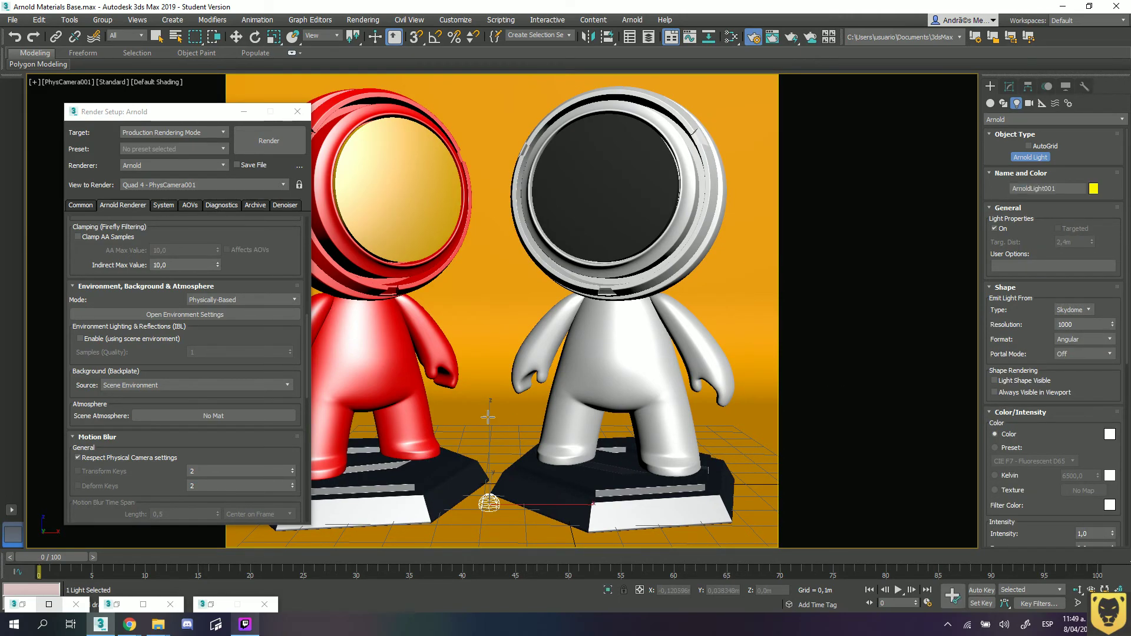
pyautogui.rightClick(501, 443)
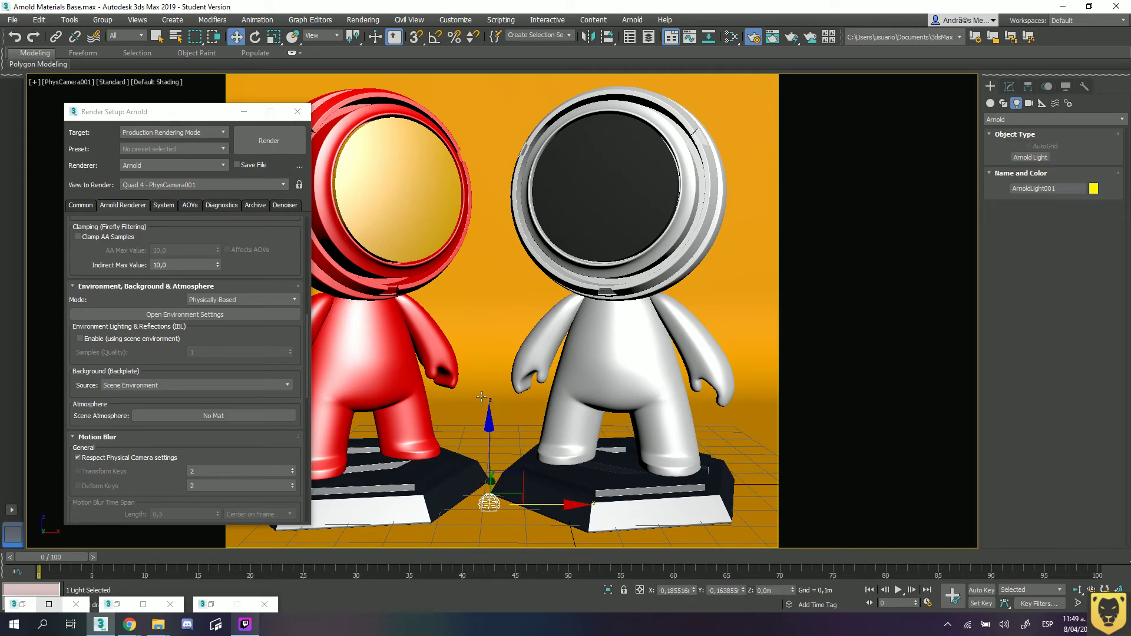
# Test-render the scene with the skydome light and review the light's parameters and available shape types.
pyautogui.click(273, 151)
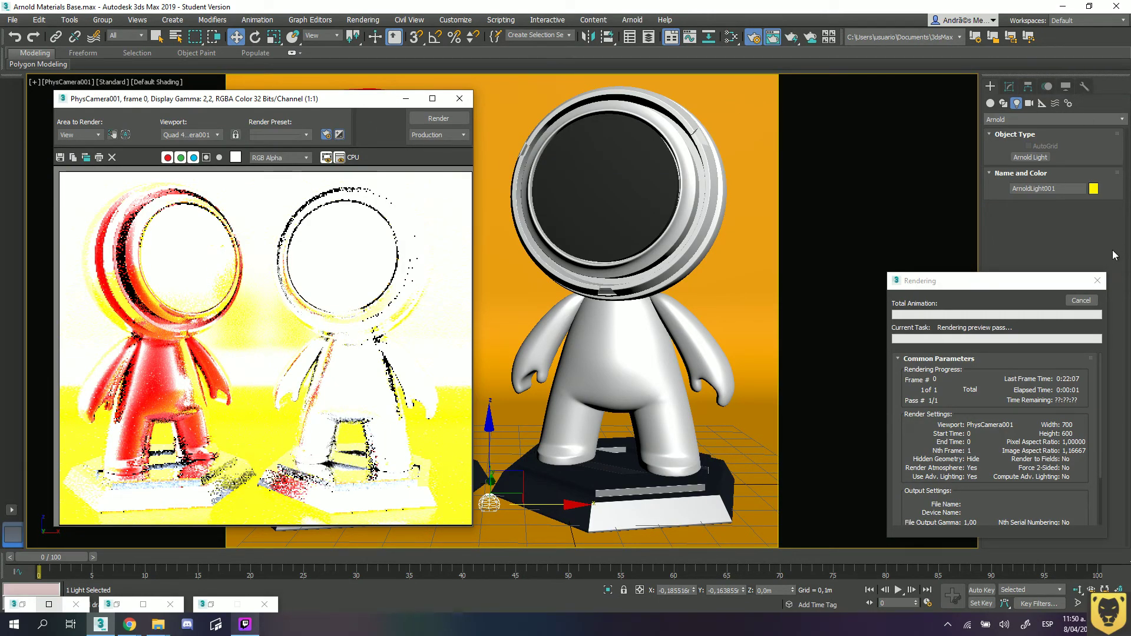
pyautogui.click(1103, 284)
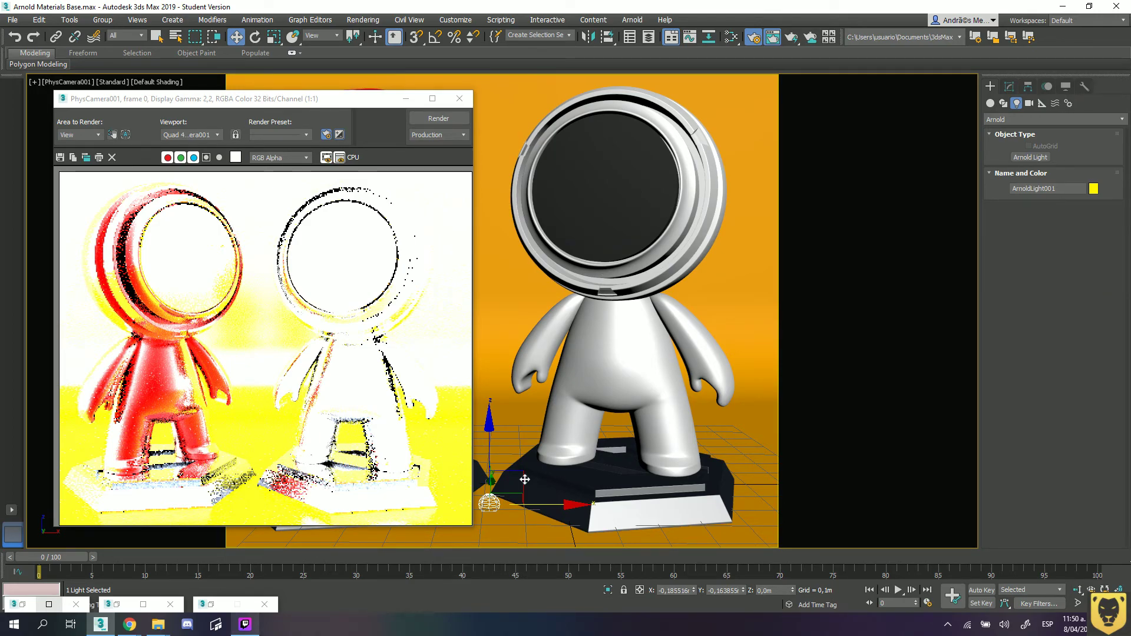
pyautogui.click(1009, 86)
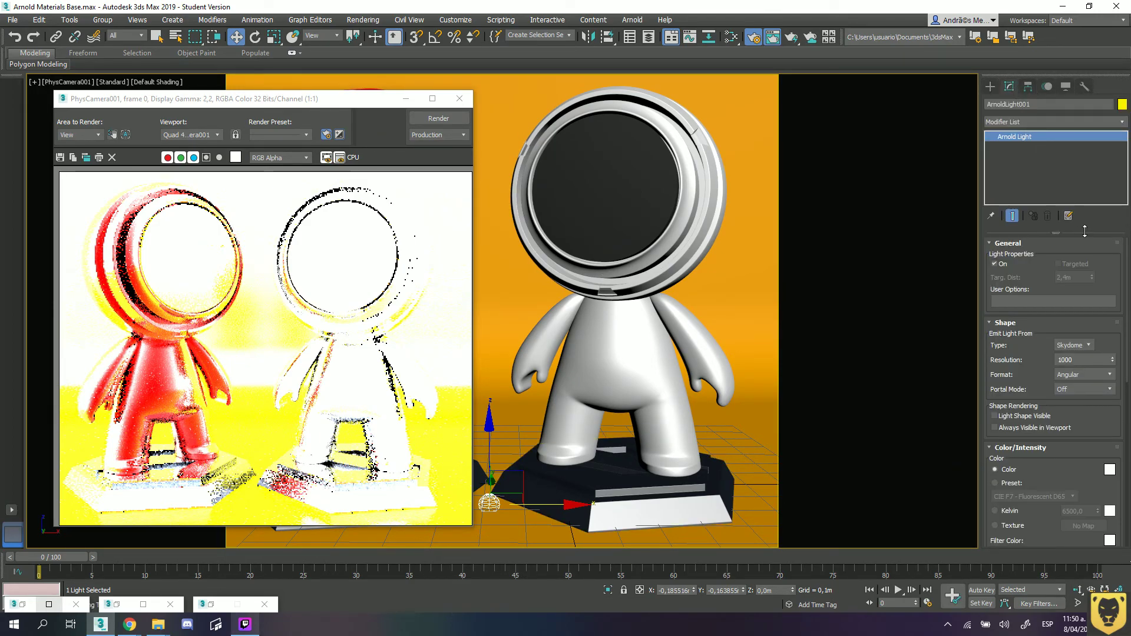
pyautogui.click(1089, 345)
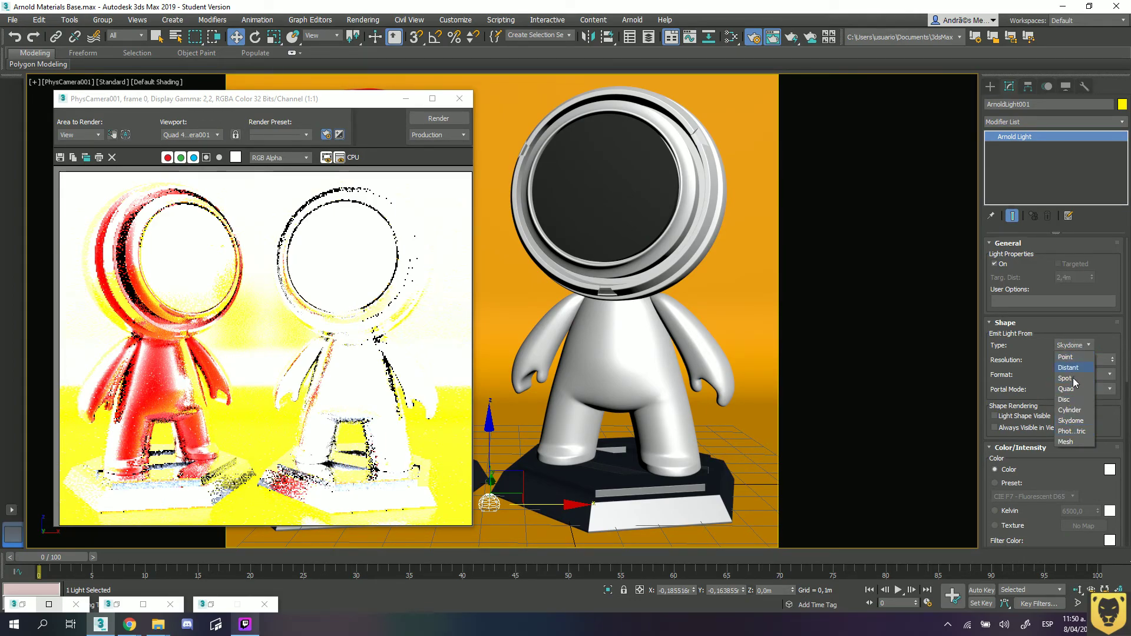
pyautogui.click(1025, 340)
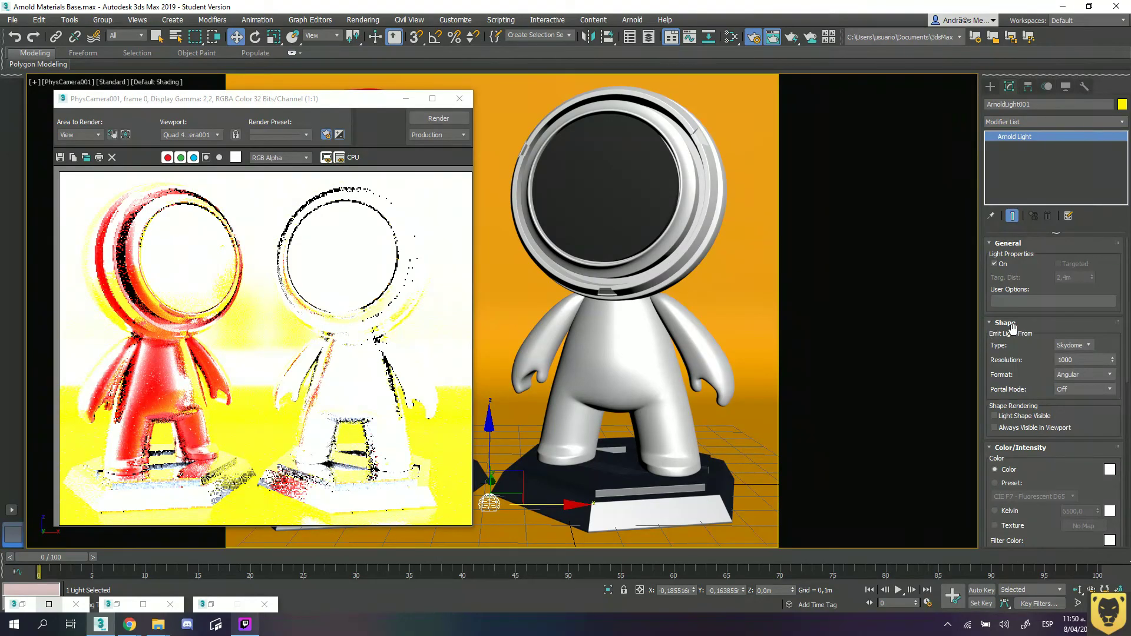
# Look through the skydome light's shape and colour parameters and set its exposure to 0.
pyautogui.click(1092, 346)
pyautogui.click(1067, 422)
pyautogui.scroll(-2, 1127, 353)
pyautogui.moveTo(1128, 354); pyautogui.dragTo(1122, 422)
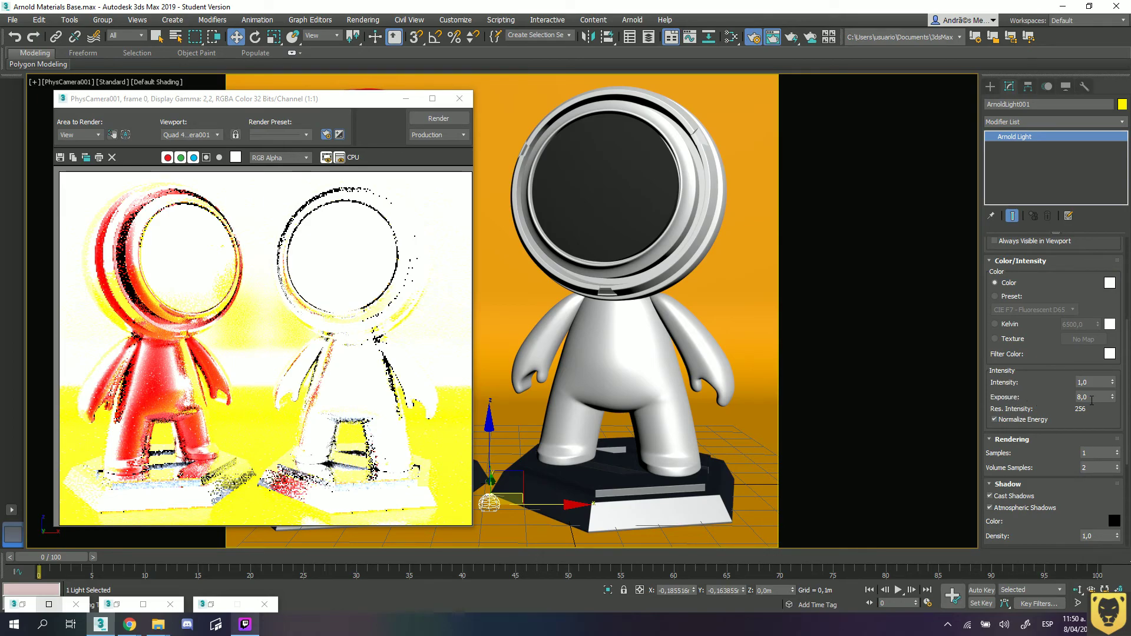
pyautogui.click(1090, 382)
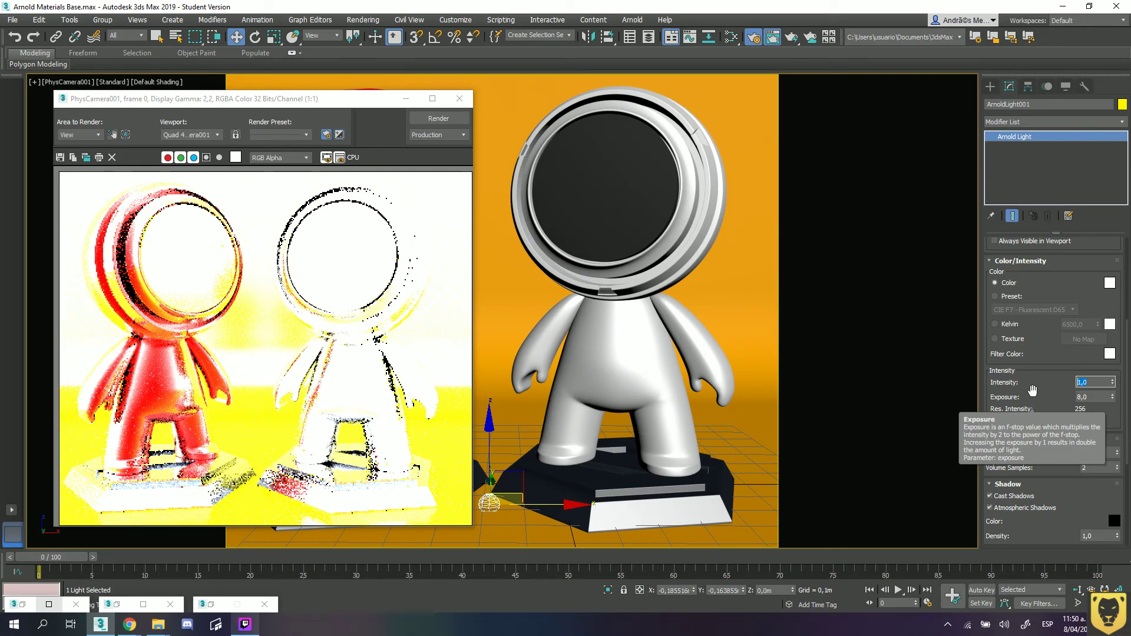
pyautogui.press('Tab')
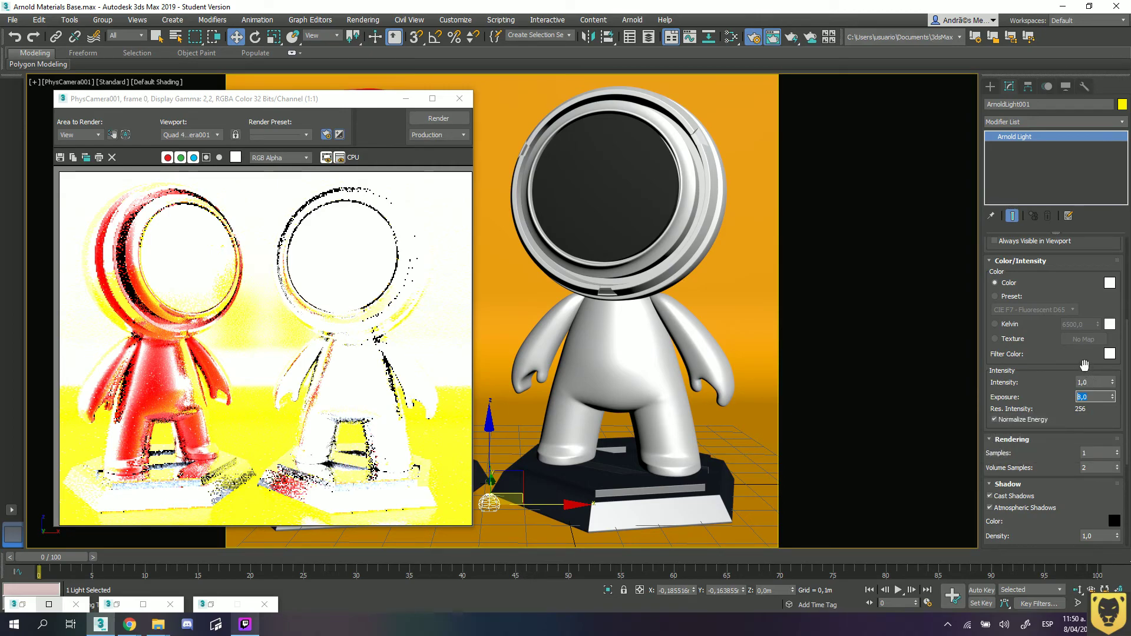
pyautogui.press('Return')
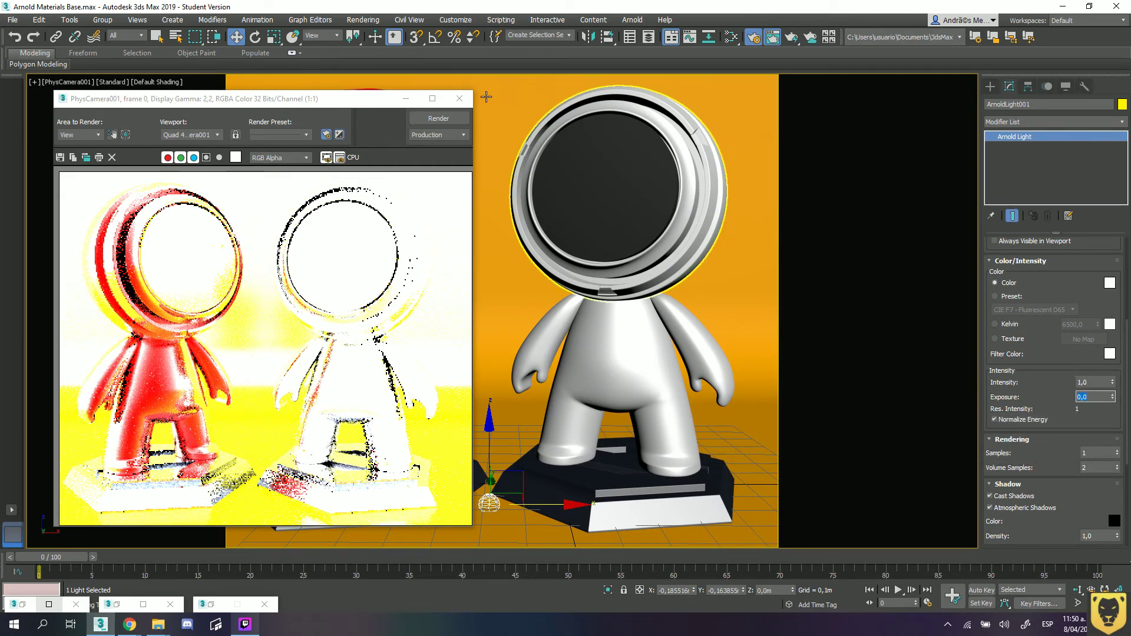
# Test-render the scene with the lowered exposure, move the progress dialog off the light's parameters and stop the render.
pyautogui.click(416, 119)
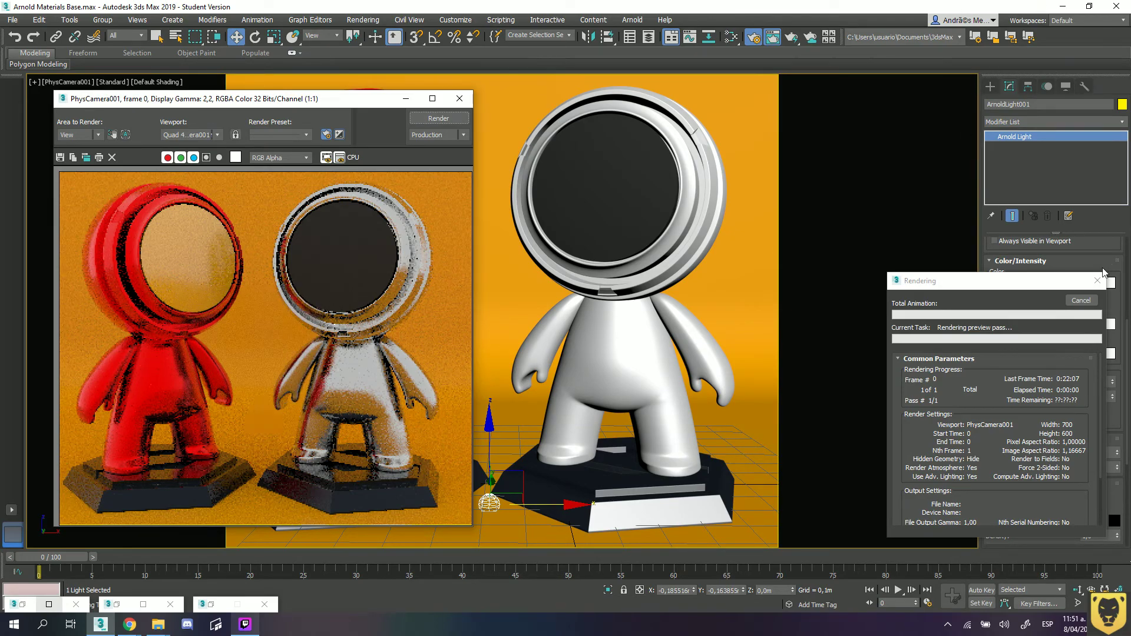
pyautogui.moveTo(978, 287); pyautogui.dragTo(822, 235)
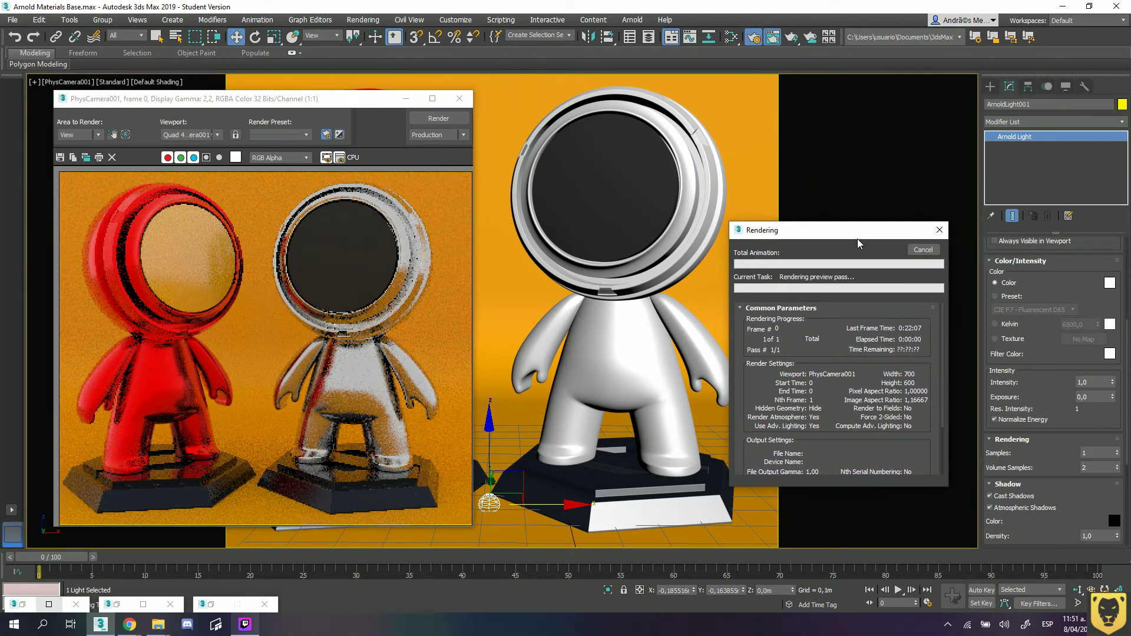
pyautogui.click(939, 230)
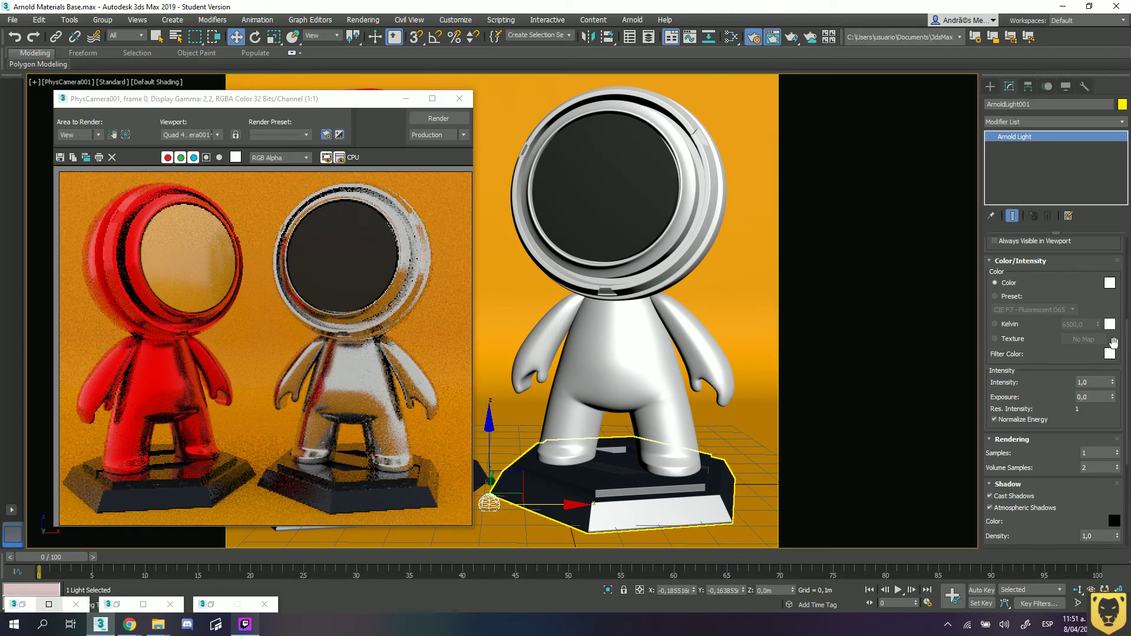
# Set the skydome light's intensity to 0,1, test-render the scene and cancel the render after the preview.
pyautogui.scroll(3, 1129, 308)
pyautogui.moveTo(1129, 308); pyautogui.dragTo(1124, 333)
pyautogui.scroll(3, 1121, 347)
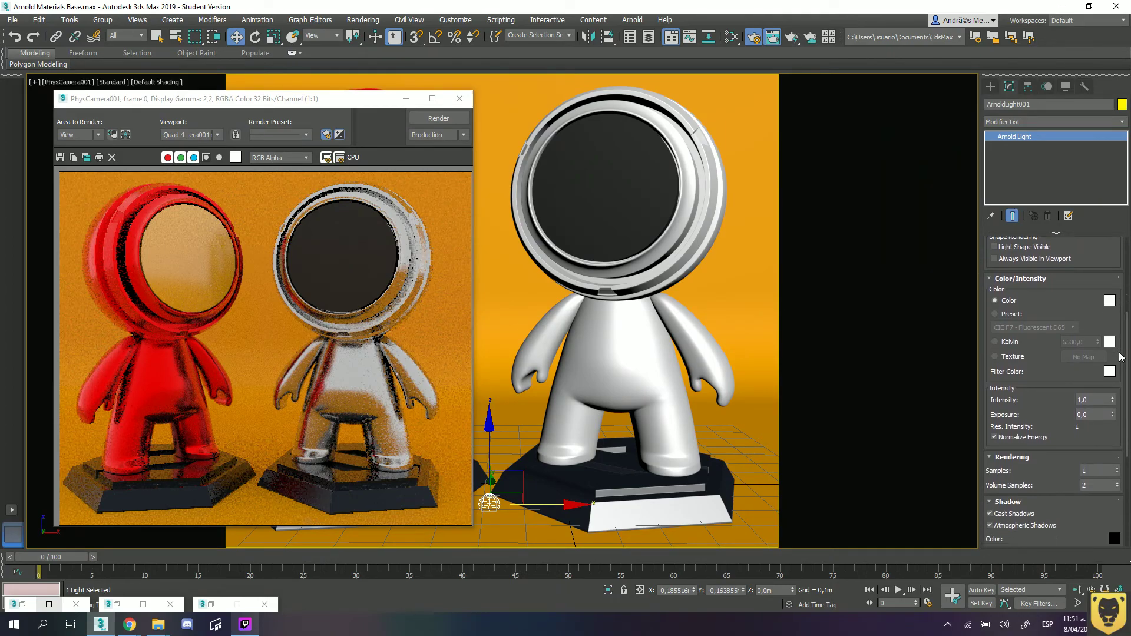
pyautogui.scroll(1, 1124, 313)
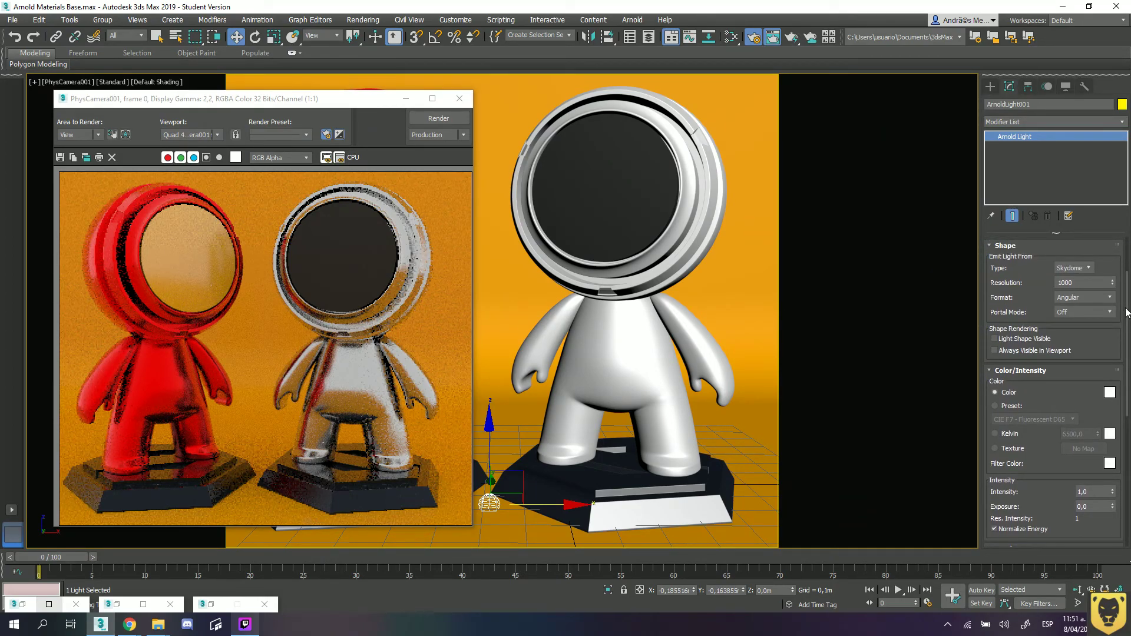
pyautogui.scroll(-3, 1001, 426)
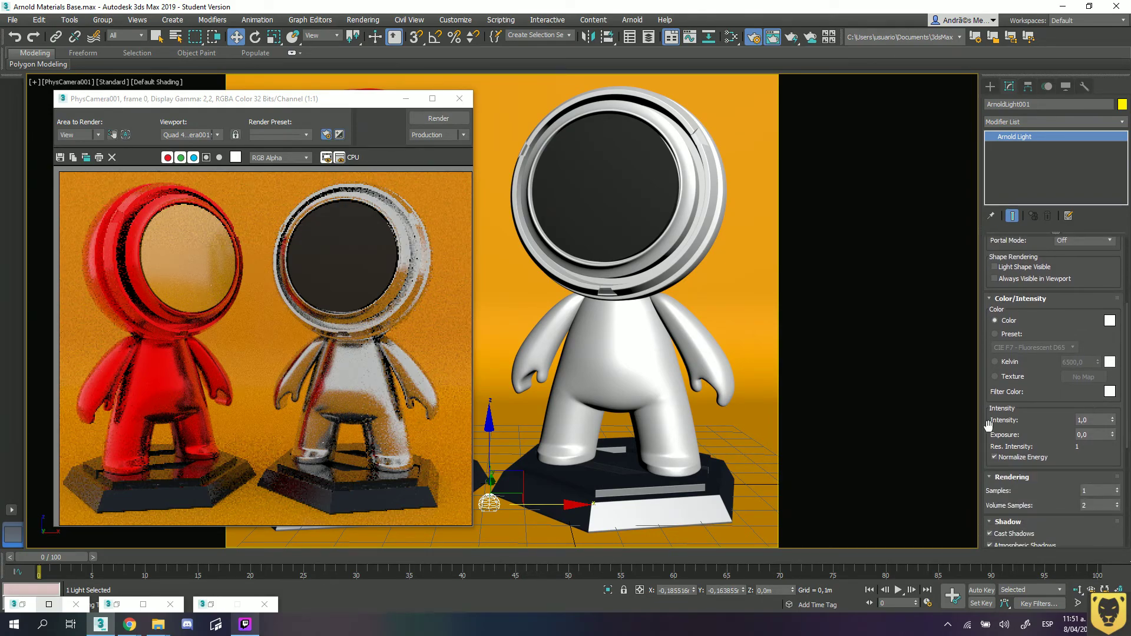
pyautogui.doubleClick(1092, 420)
pyautogui.write('0,1')
pyautogui.press('Return')
pyautogui.click(422, 123)
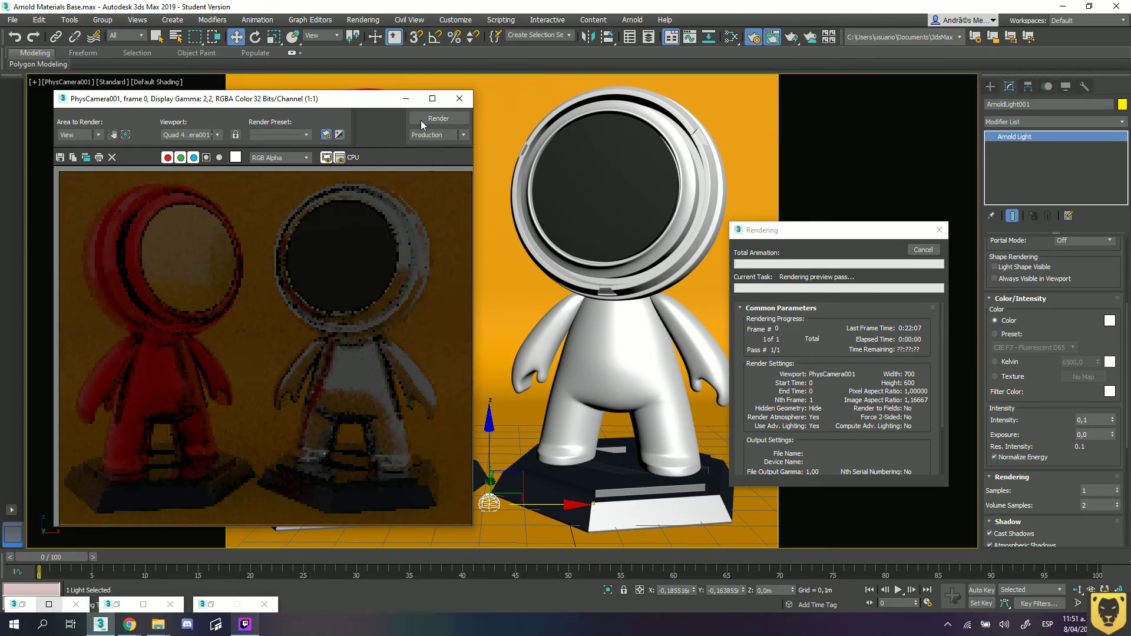
pyautogui.click(923, 250)
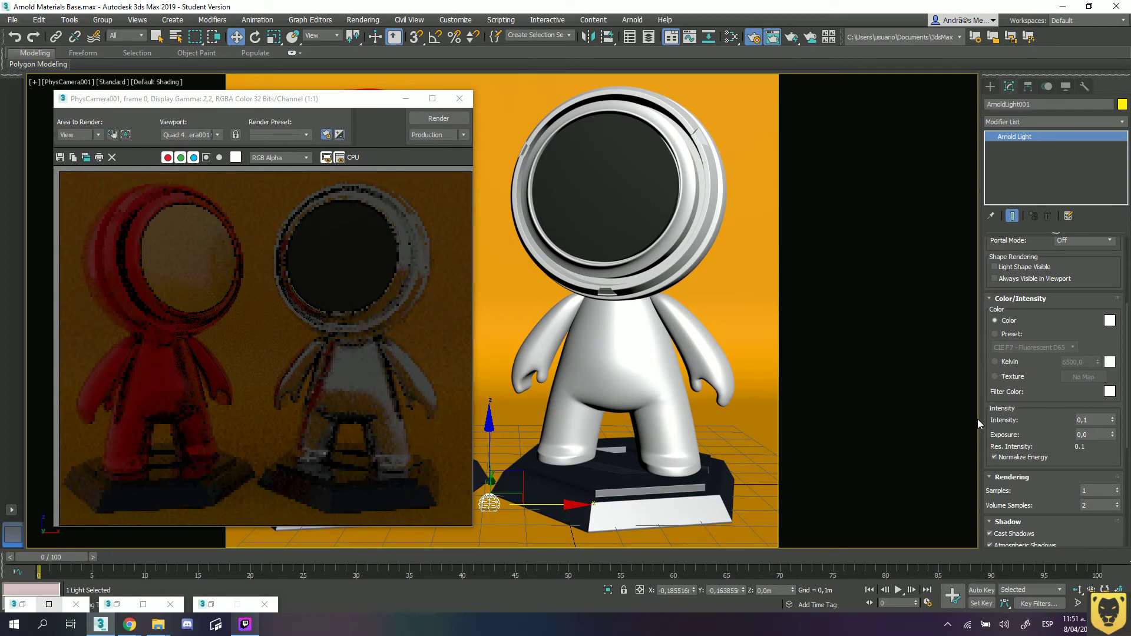
# Set the skydome light's intensity to 2 and its exposure to 1, and test-render the scene again.
pyautogui.click(1099, 420)
pyautogui.write('2')
pyautogui.press('Return')
pyautogui.press('Tab')
pyautogui.write('1')
pyautogui.press('Return')
pyautogui.click(441, 122)
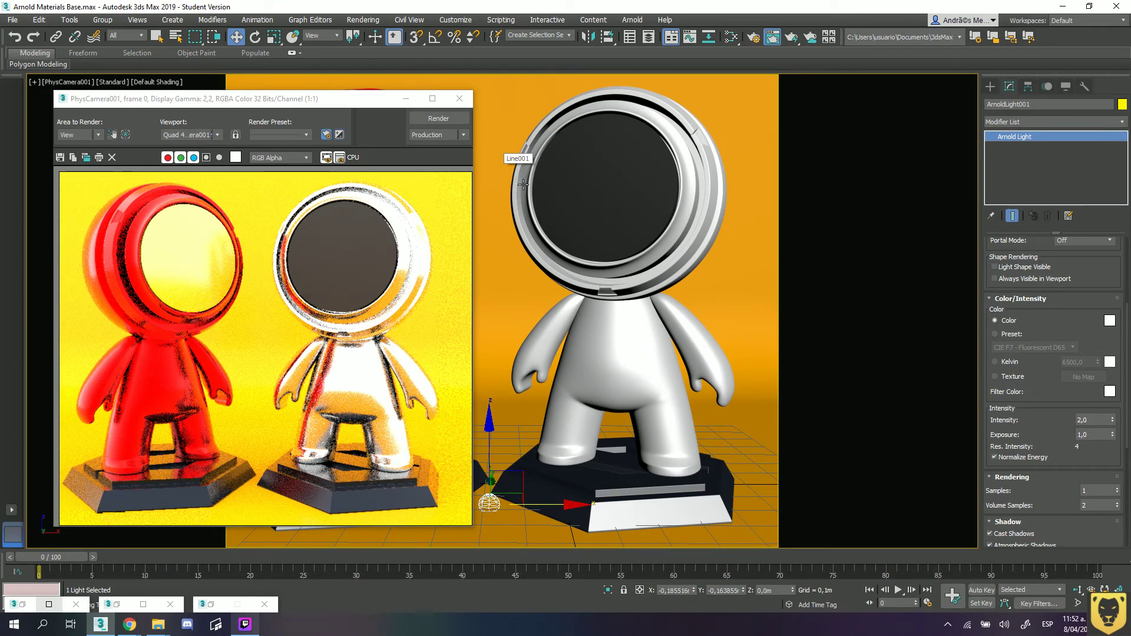
# Open Render Setup, place it beside the rendered frame and set the common output size to 7000 by 6000.
pyautogui.click(567, 264)
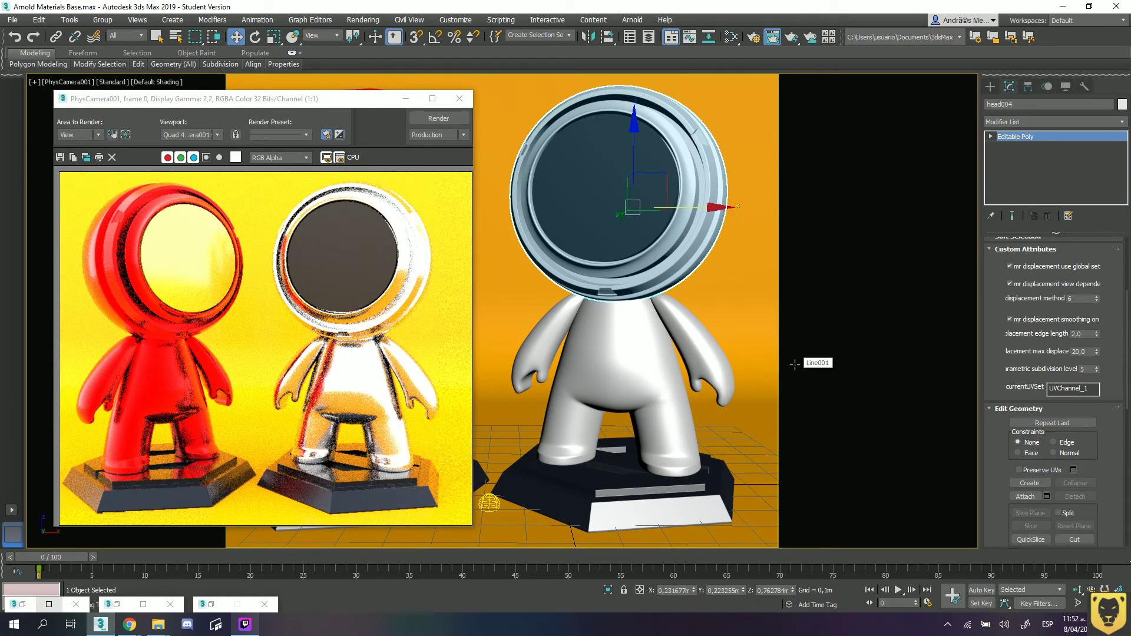
pyautogui.click(795, 364)
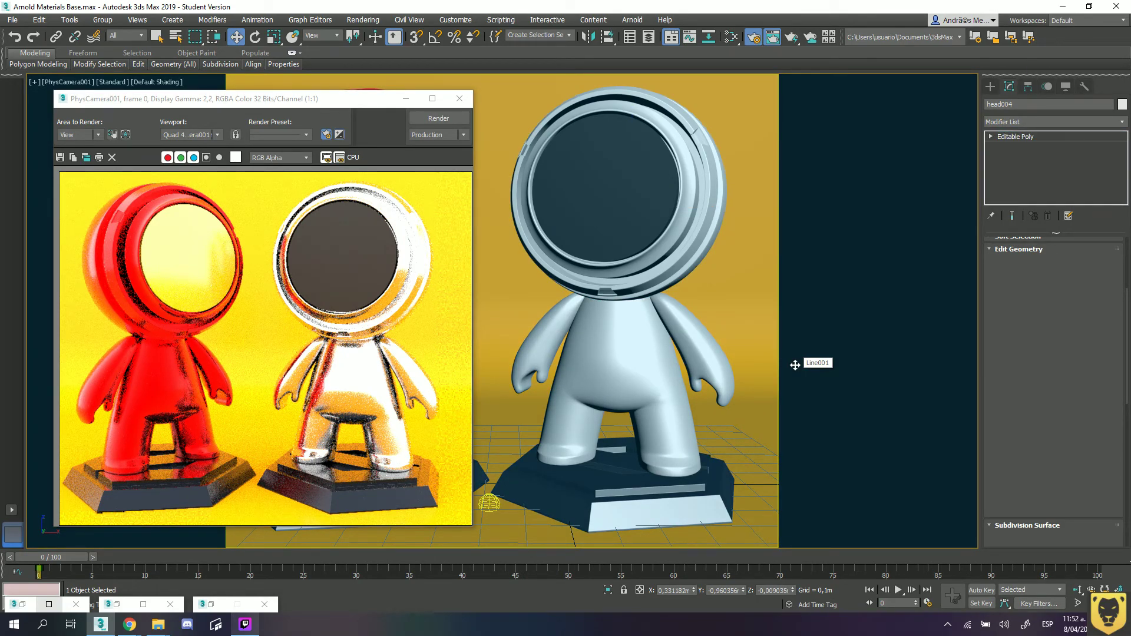
pyautogui.press('F10')
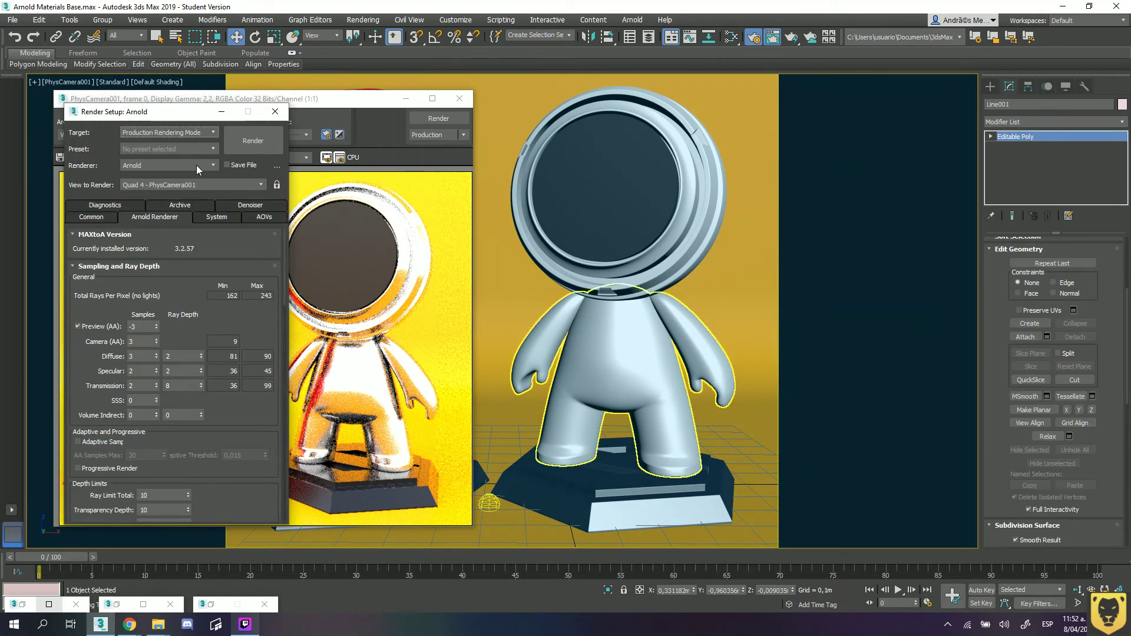
pyautogui.moveTo(112, 112); pyautogui.dragTo(764, 91)
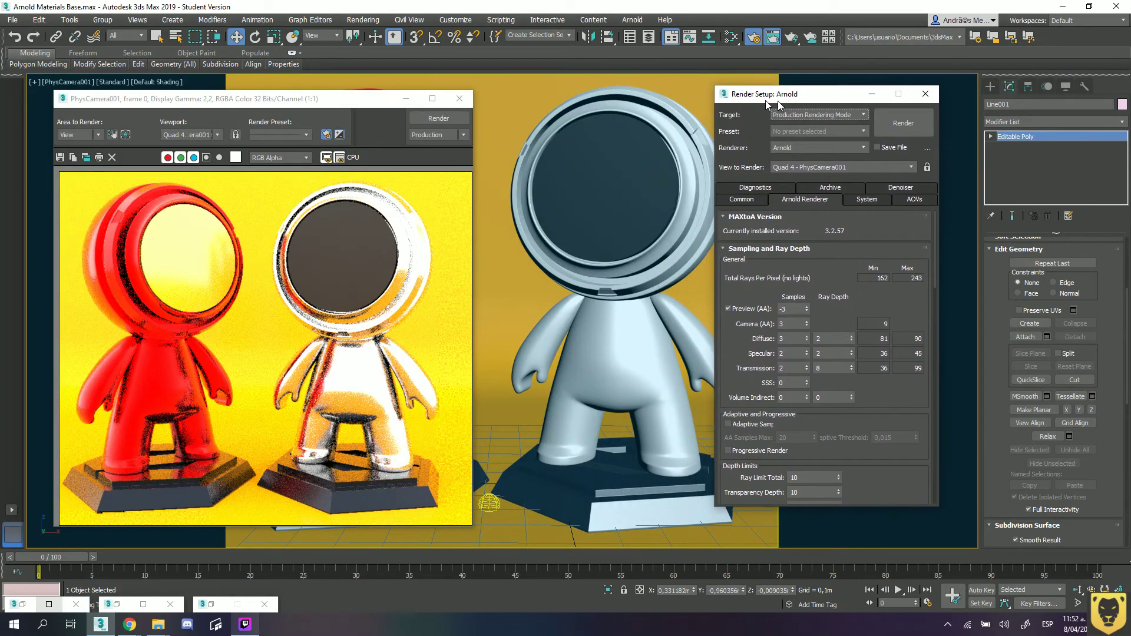
pyautogui.click(745, 197)
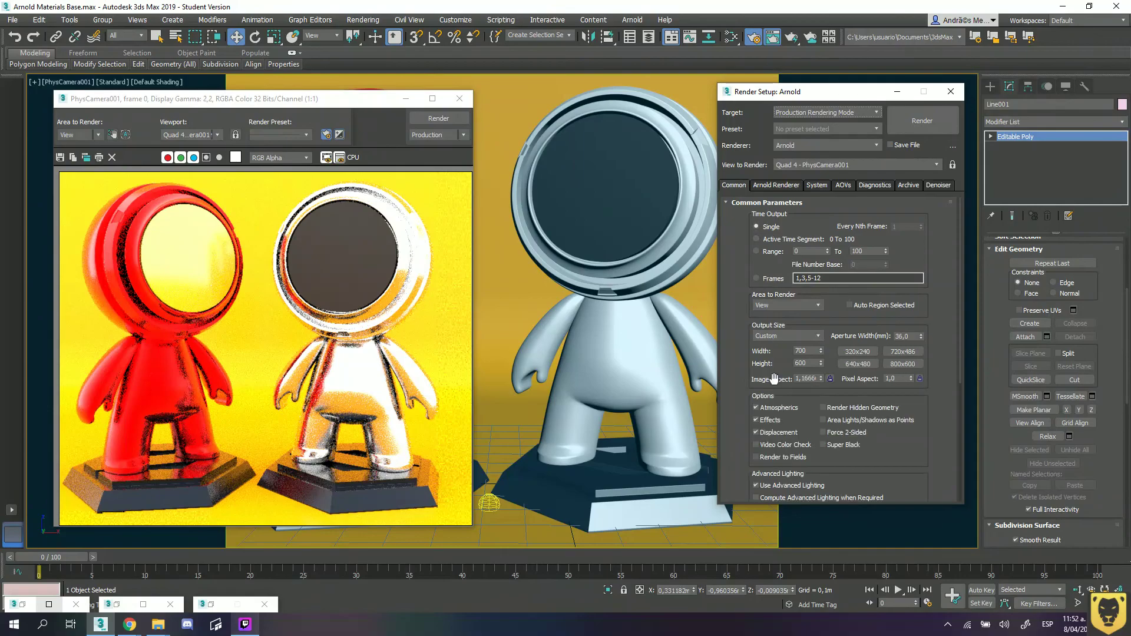
pyautogui.click(811, 351)
pyautogui.write('0')
pyautogui.click(804, 363)
pyautogui.write('0')
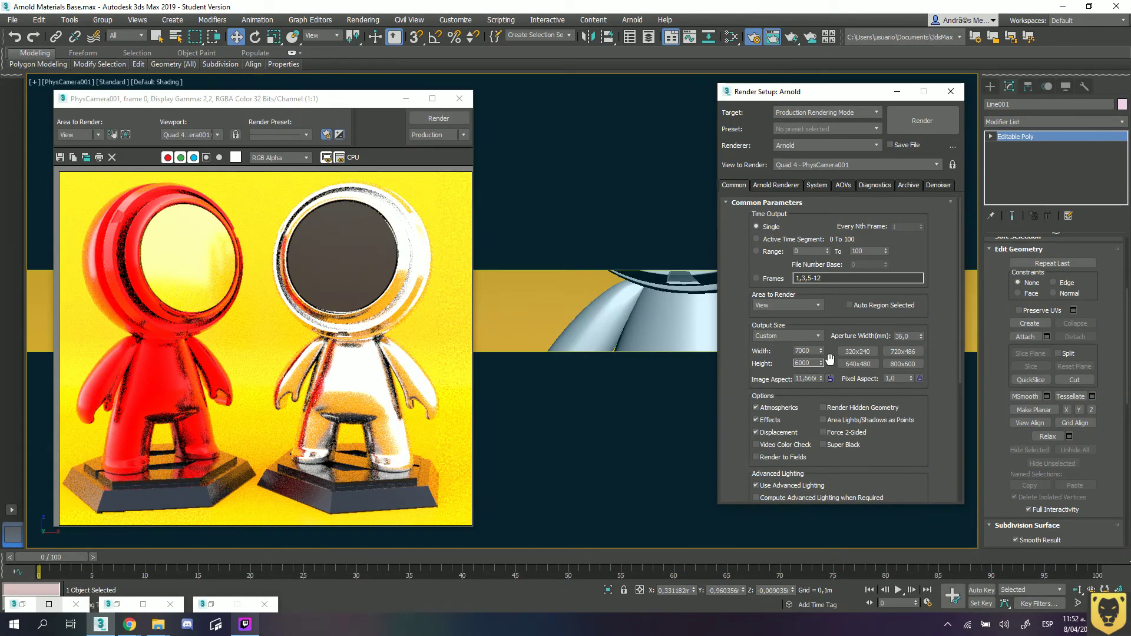
pyautogui.press('Return')
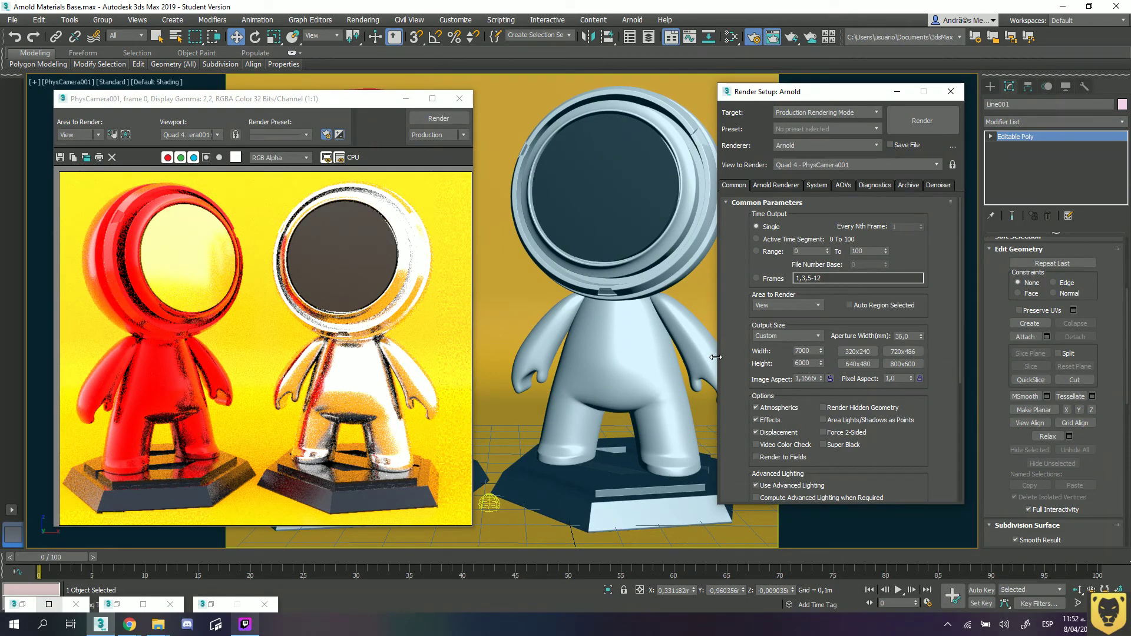
# Lock the output's image aspect, set the width to 700 and minimise Render Setup.
pyautogui.click(830, 378)
pyautogui.doubleClick(804, 351)
pyautogui.write('700')
pyautogui.press('Return')
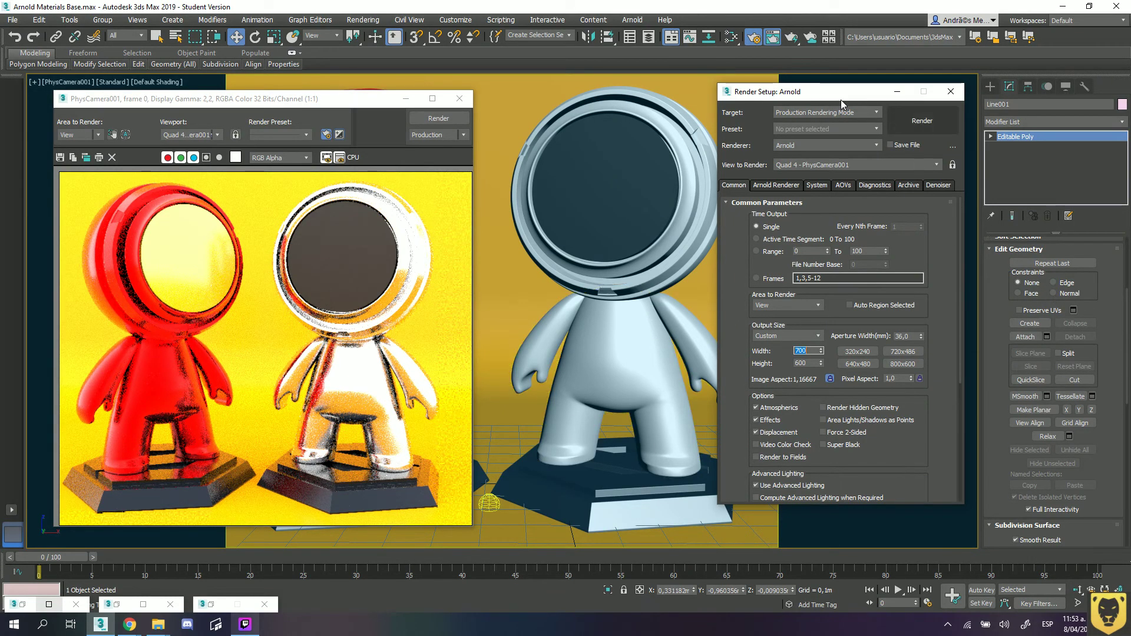
pyautogui.click(896, 92)
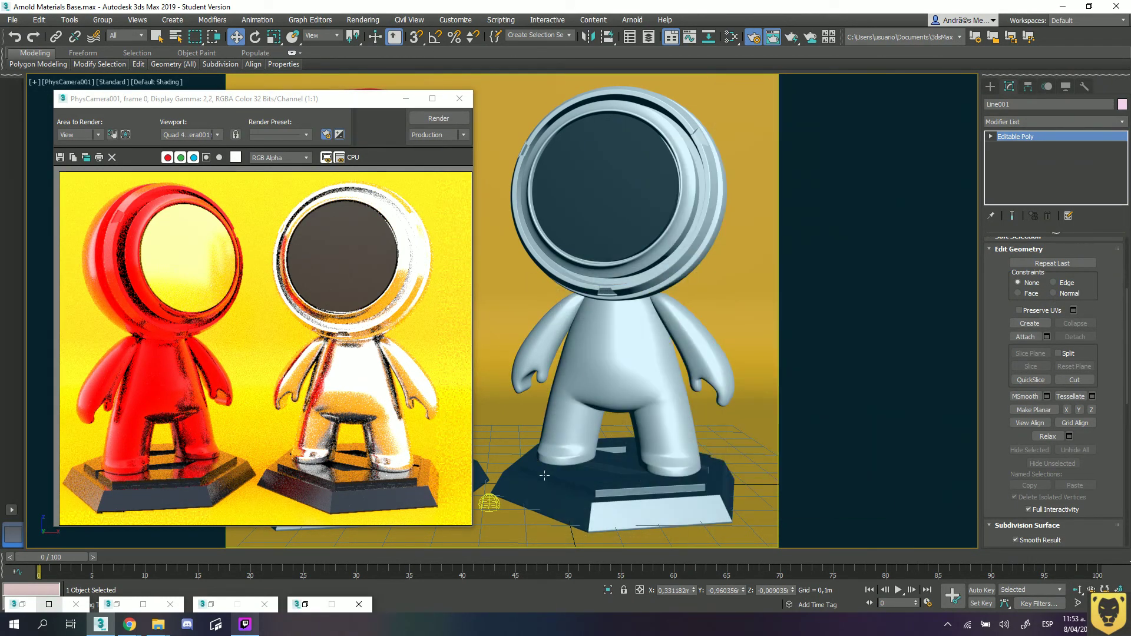
# Select the skydome light between the pedestals and set its intensity to 1 and exposure to 0.
pyautogui.click(488, 506)
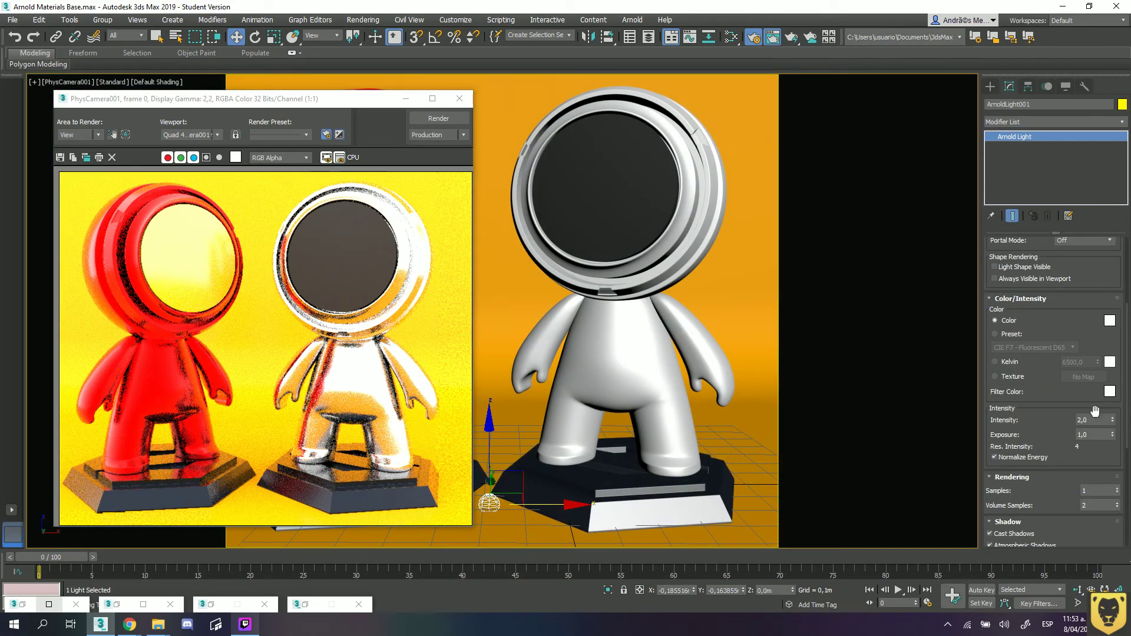
pyautogui.doubleClick(1098, 419)
pyautogui.write('1')
pyautogui.press('Tab')
pyautogui.write('0')
pyautogui.press('Return')
# Change the skydome light's colour to a saturated pink, test-render the scene and stop the render.
pyautogui.scroll(1, 1028, 345)
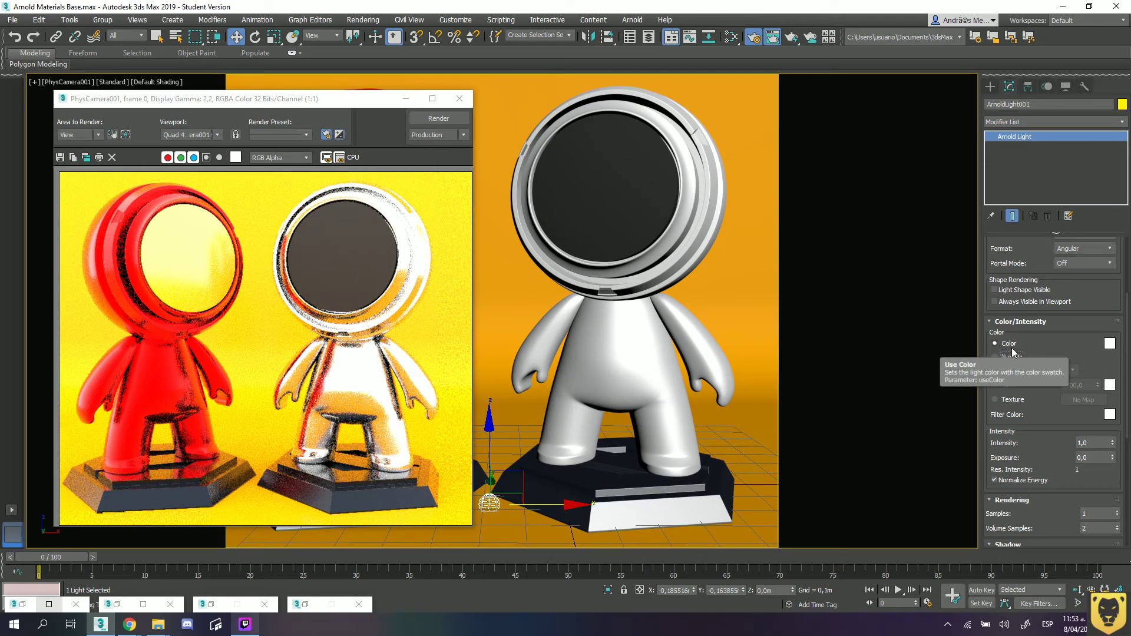
pyautogui.click(1110, 343)
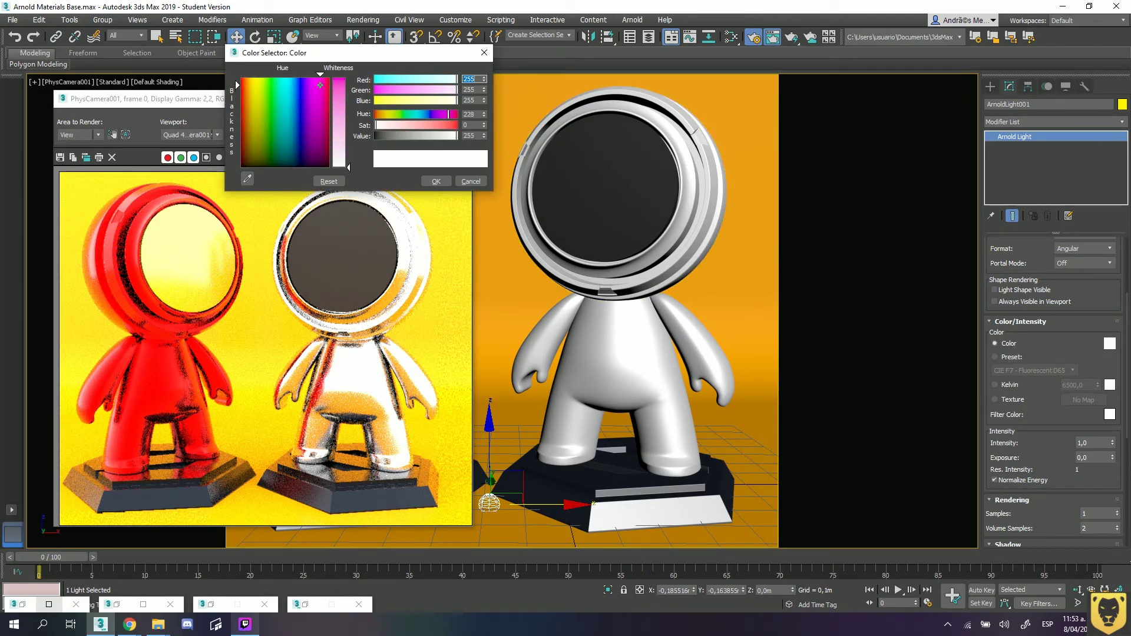
pyautogui.click(344, 91)
pyautogui.click(431, 181)
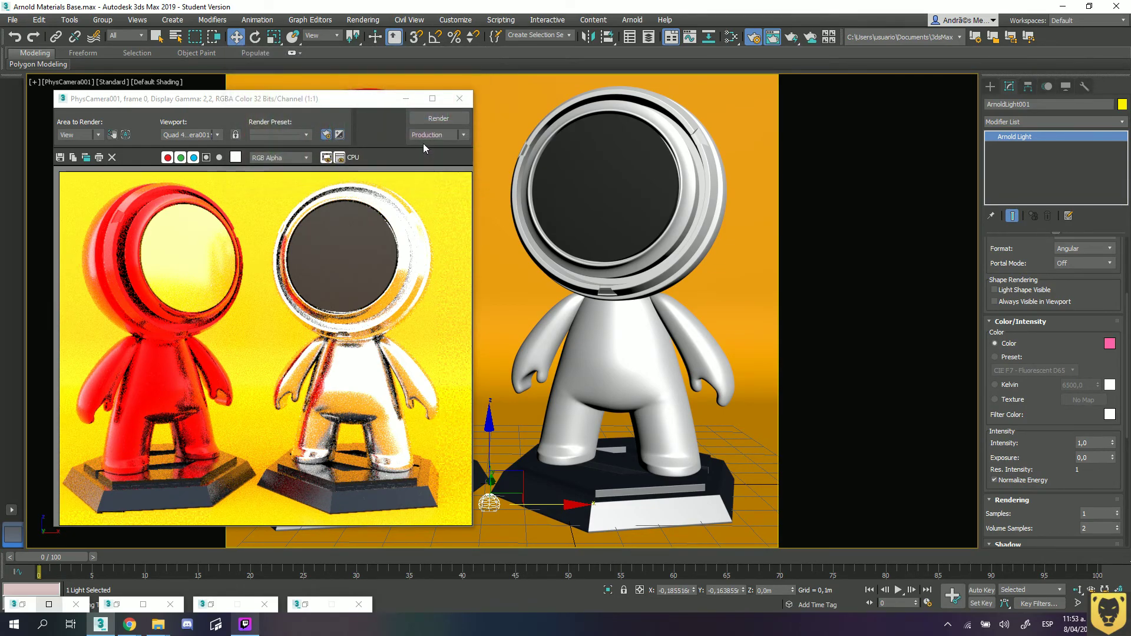
pyautogui.click(436, 117)
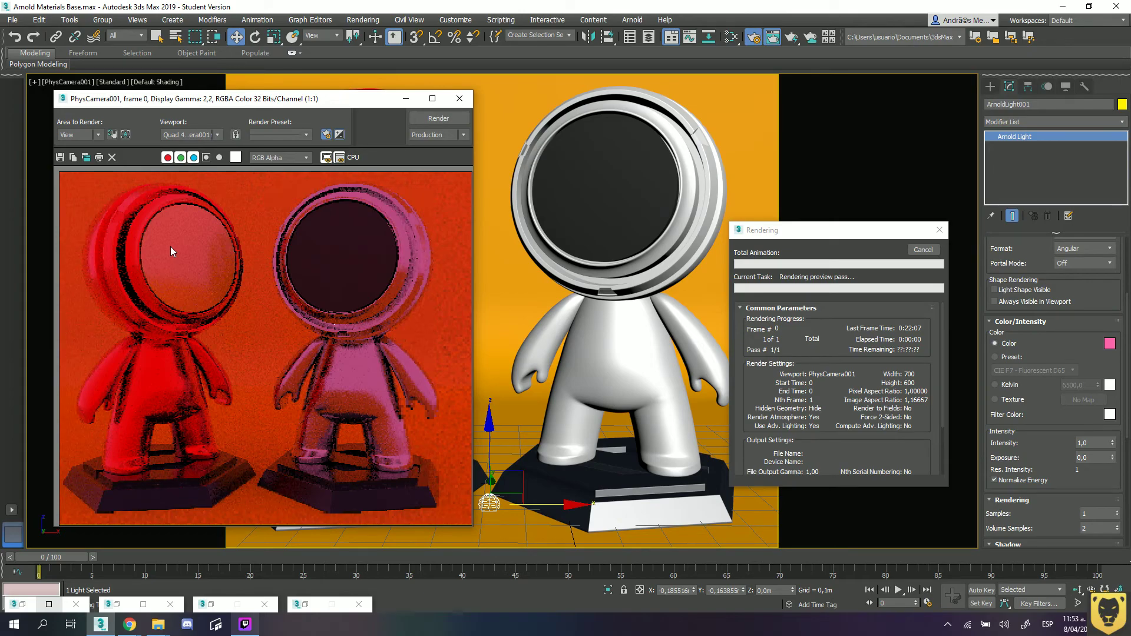
pyautogui.click(939, 230)
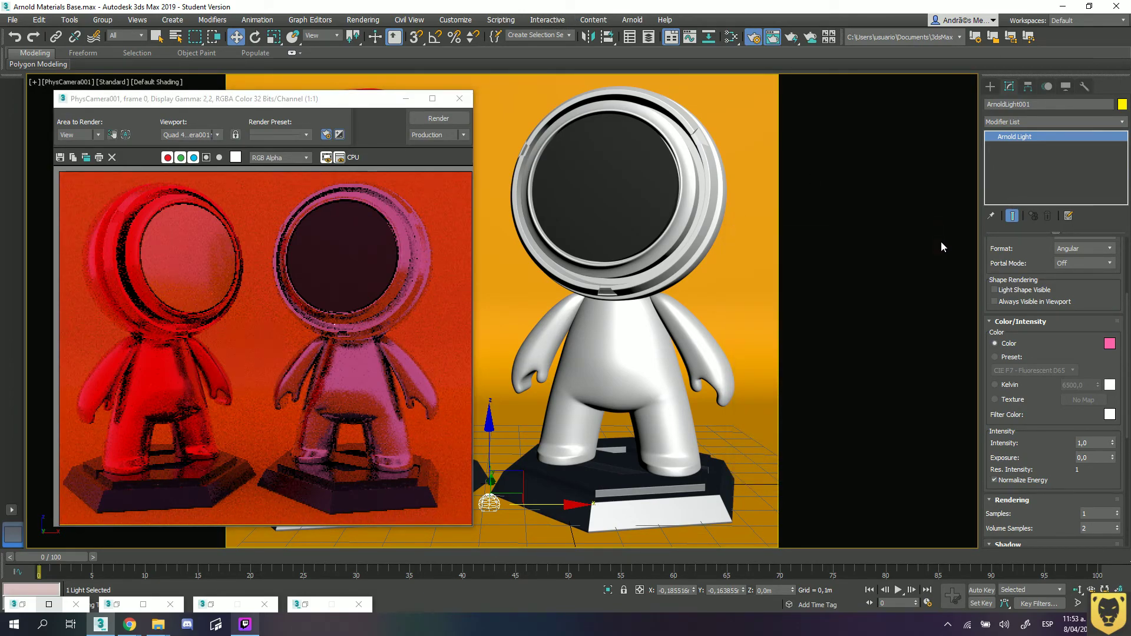
# Bring the skydome light's colour to near white by raising its whiteness, test-render the scene and stop the render.
pyautogui.click(1110, 343)
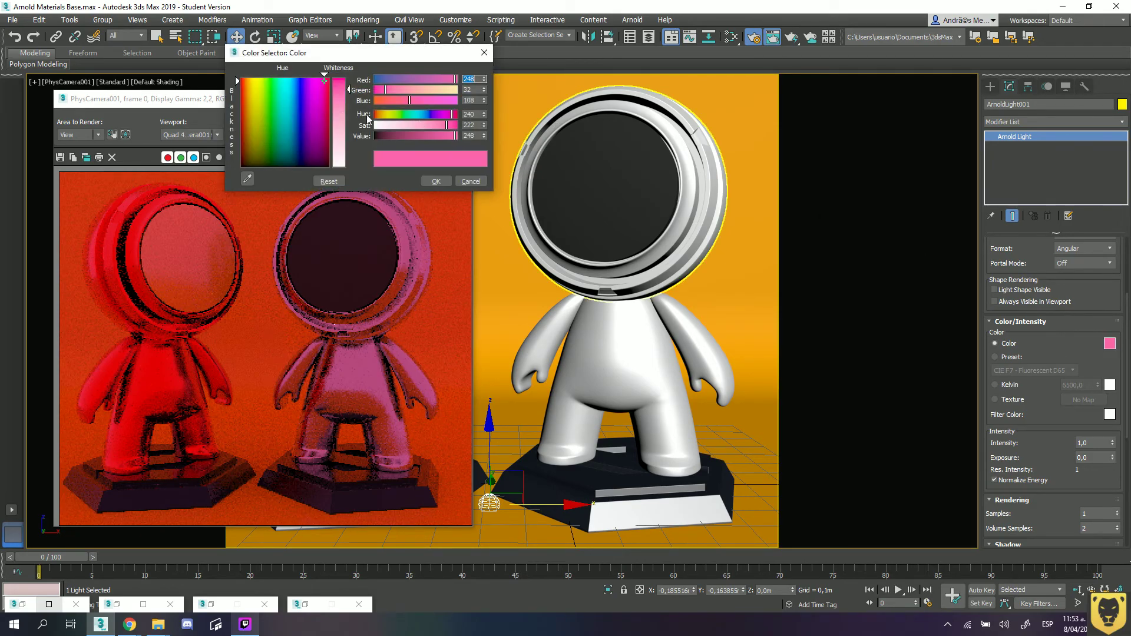
pyautogui.moveTo(348, 90); pyautogui.dragTo(348, 166)
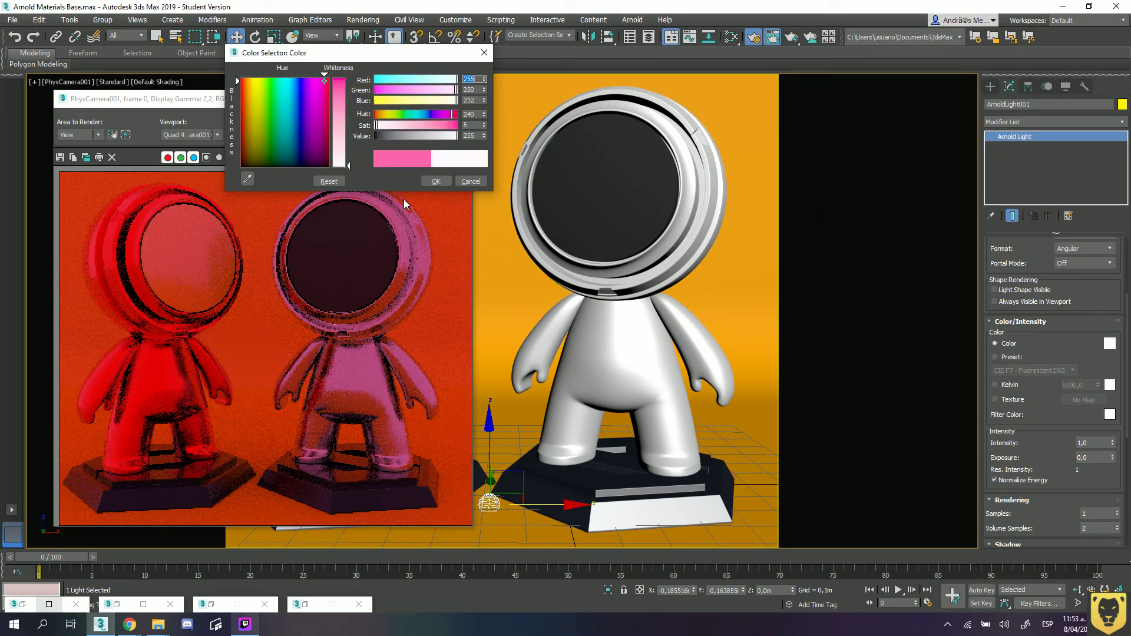
pyautogui.click(435, 181)
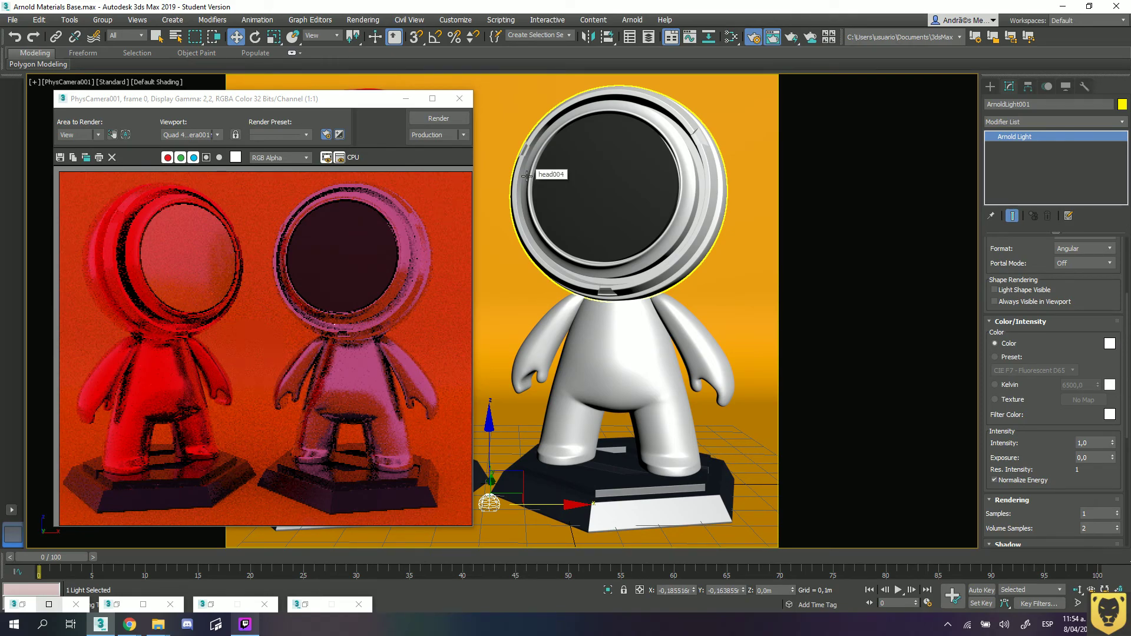
pyautogui.click(434, 121)
pyautogui.click(438, 118)
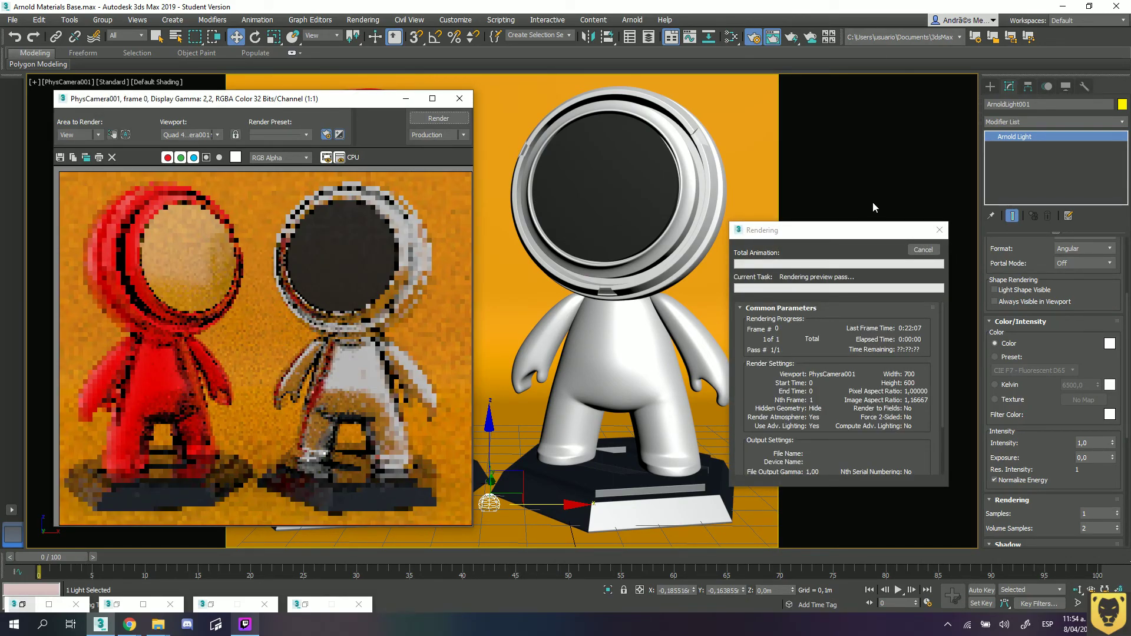
pyautogui.click(938, 230)
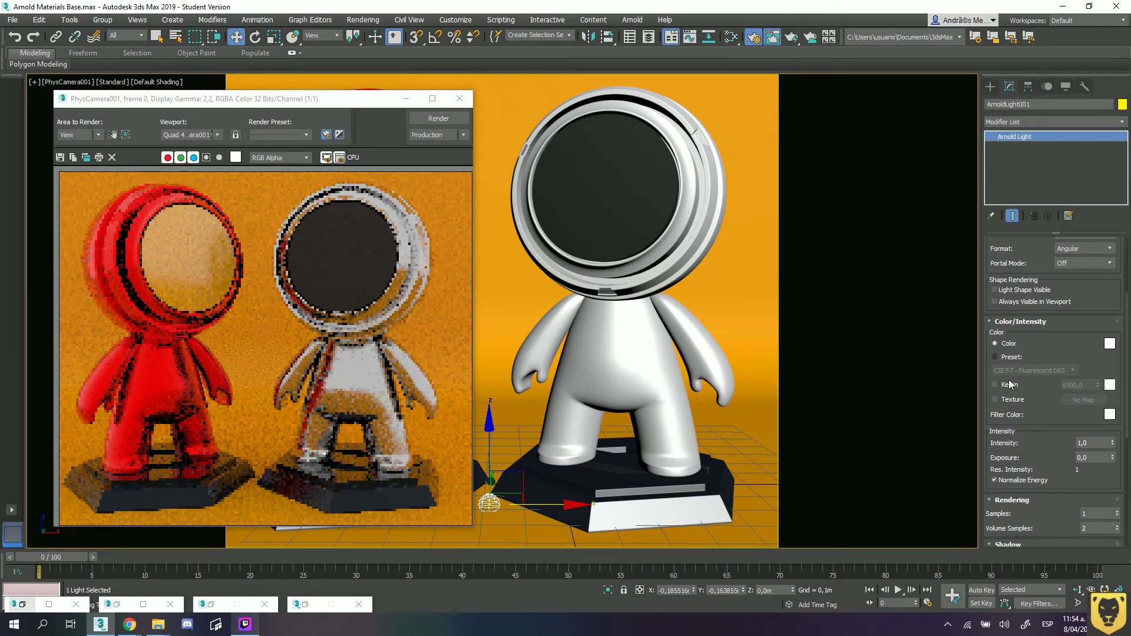
# Set the skydome light's colour source to Texture and reposition the rendered frame window.
pyautogui.click(997, 400)
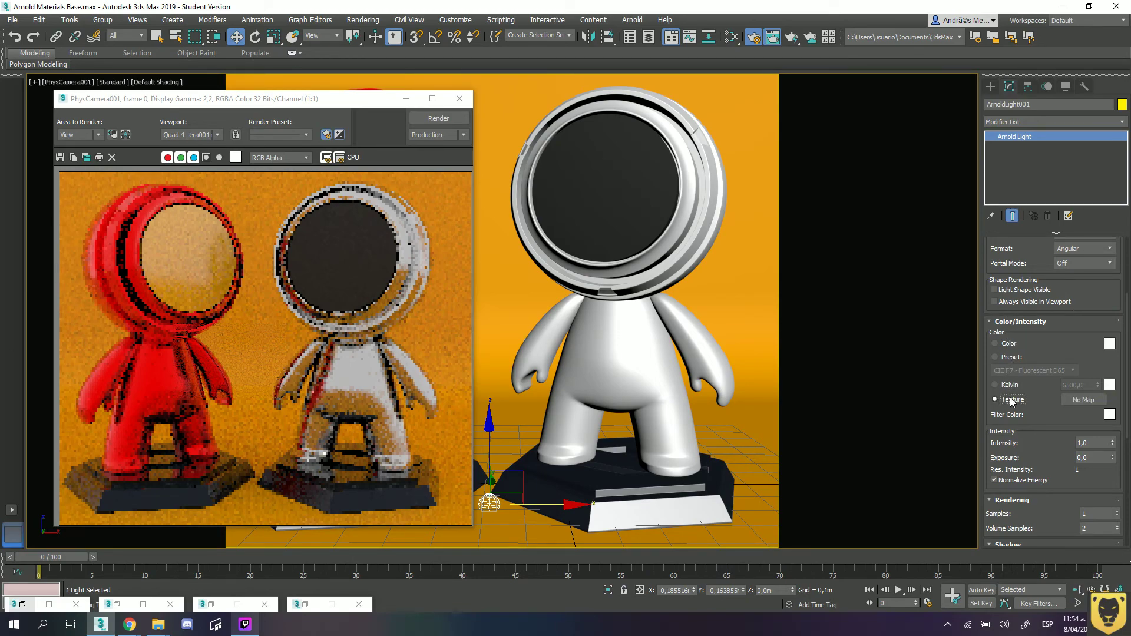
pyautogui.click(1092, 404)
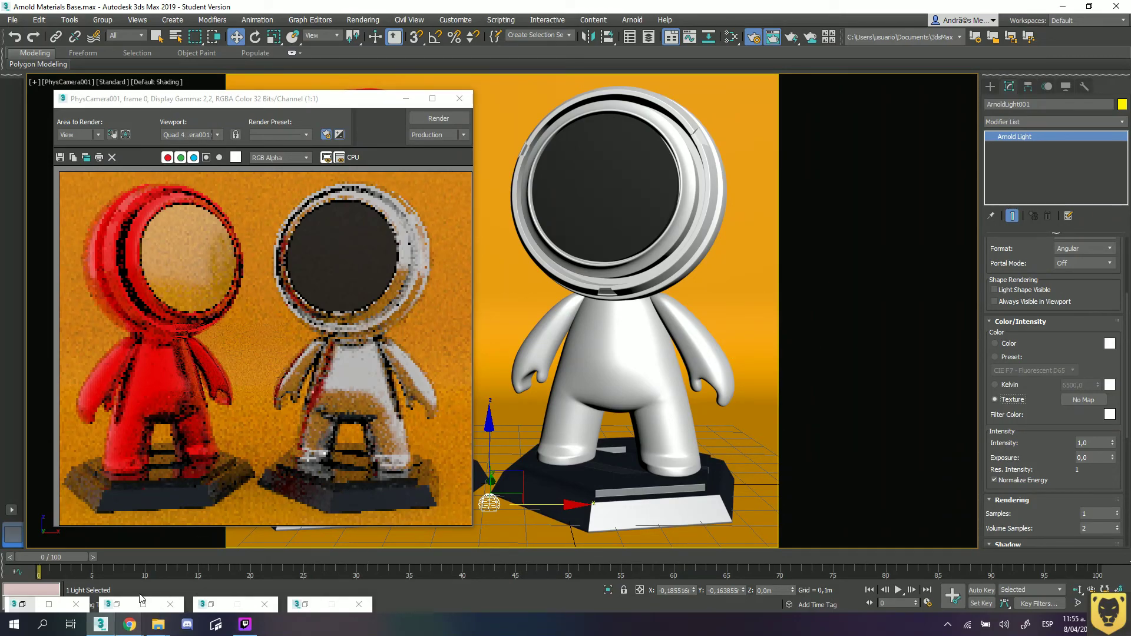
pyautogui.moveTo(341, 101); pyautogui.dragTo(387, 107)
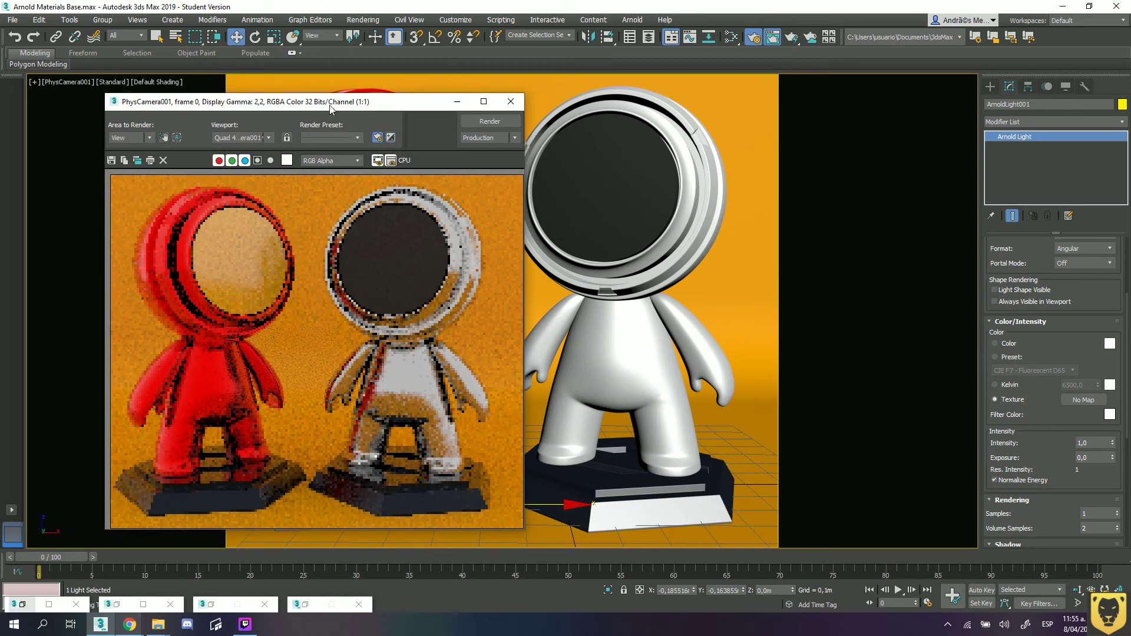
# Switch to Chrome and browse the full HDRI collection and its categories on HDRI Haven.
pyautogui.click(130, 624)
pyautogui.click(81, 582)
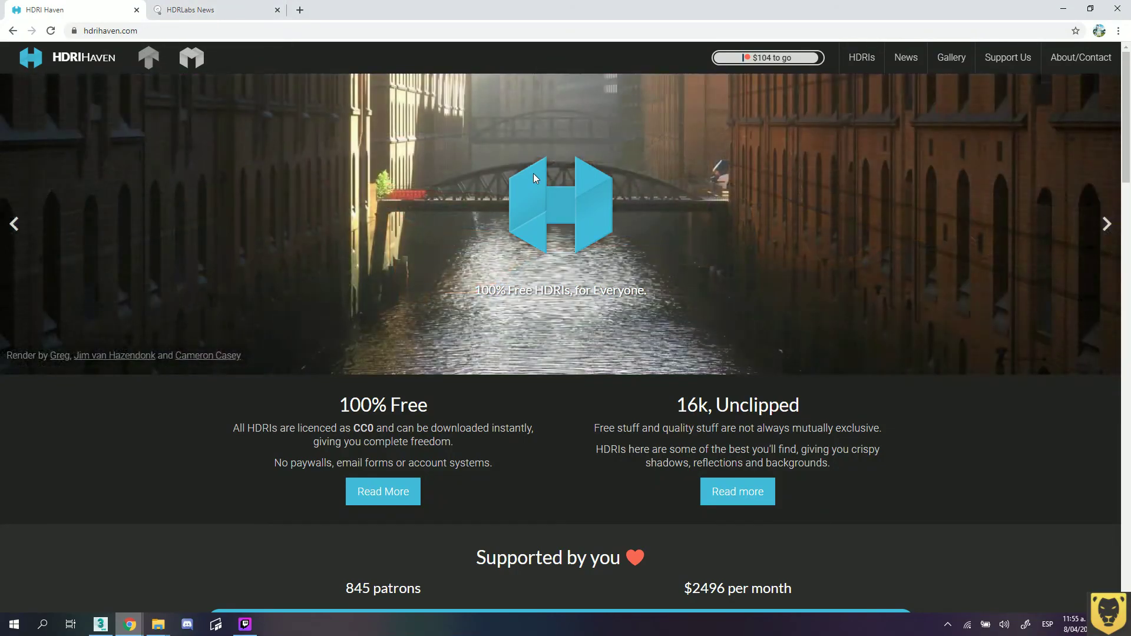
pyautogui.click(211, 7)
pyautogui.click(110, 15)
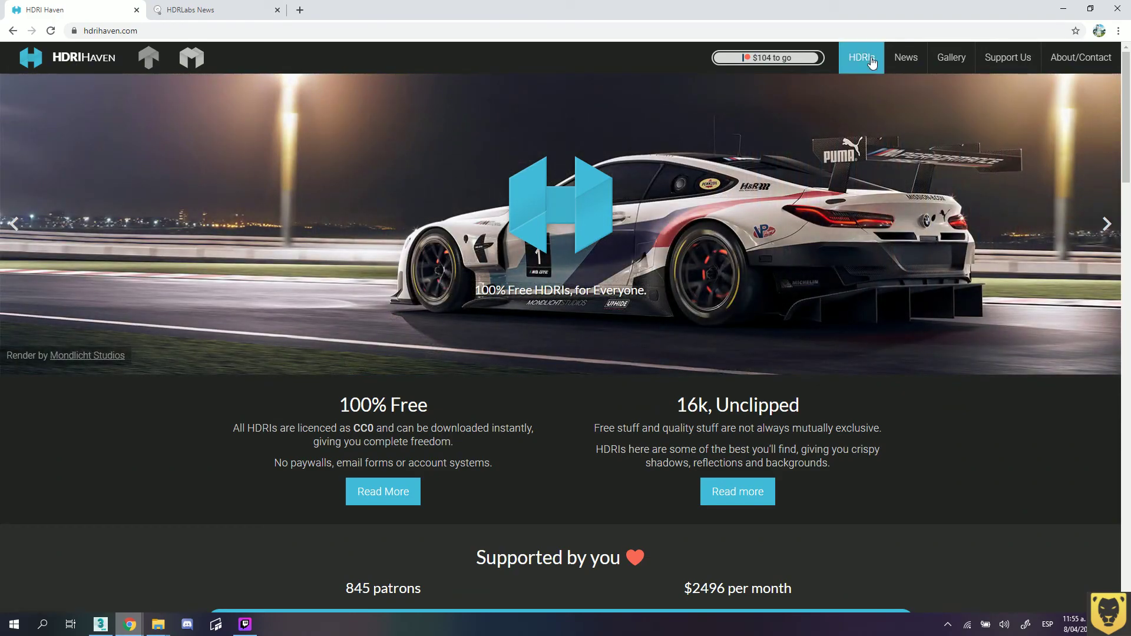
pyautogui.click(868, 62)
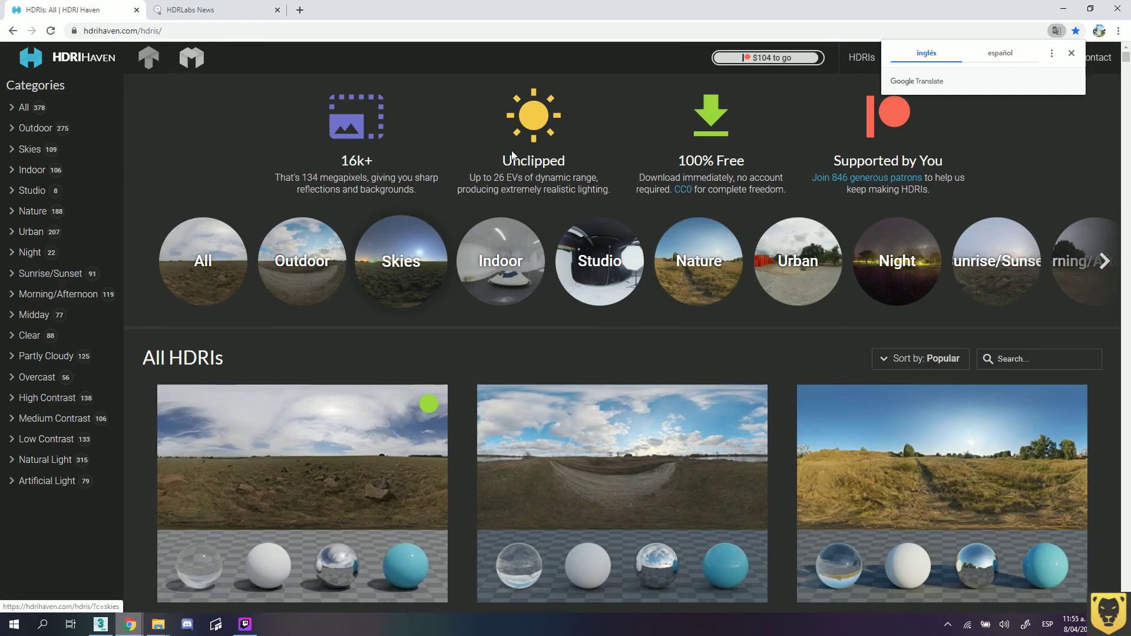
pyautogui.scroll(-2, 514, 156)
pyautogui.scroll(-1, 515, 157)
pyautogui.scroll(3, 538, 225)
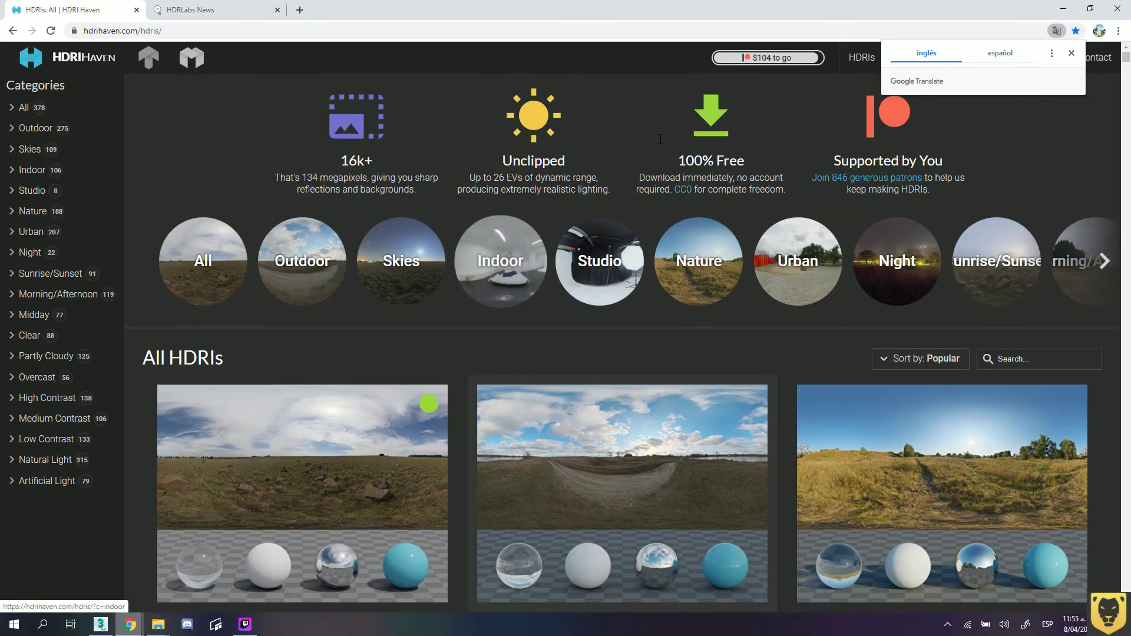
pyautogui.scroll(-3, 589, 312)
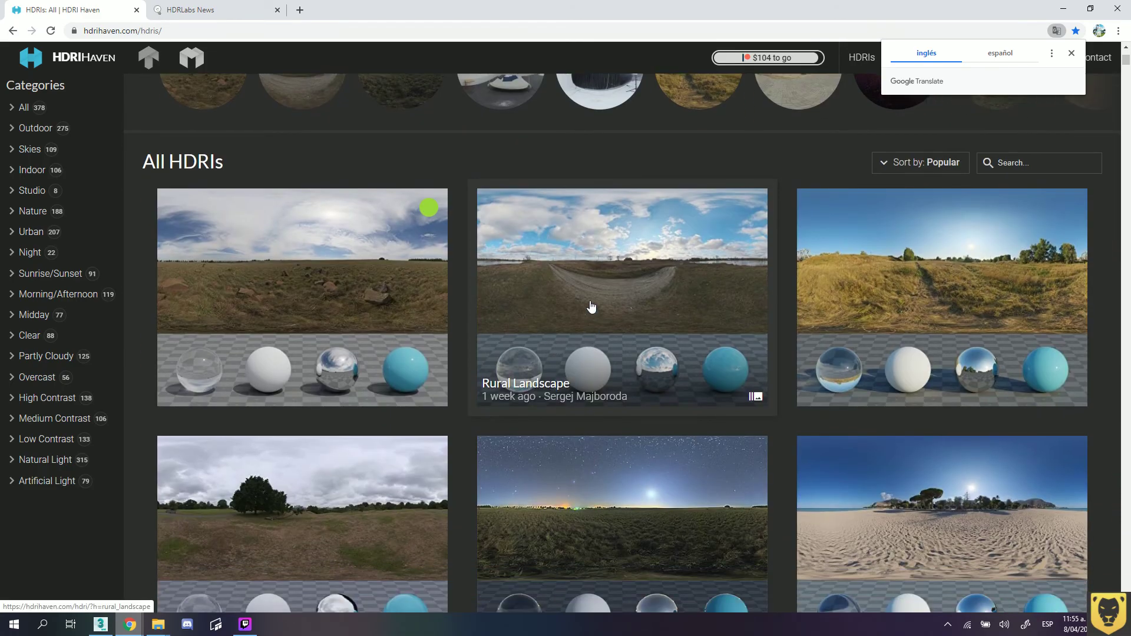
pyautogui.scroll(3, 424, 288)
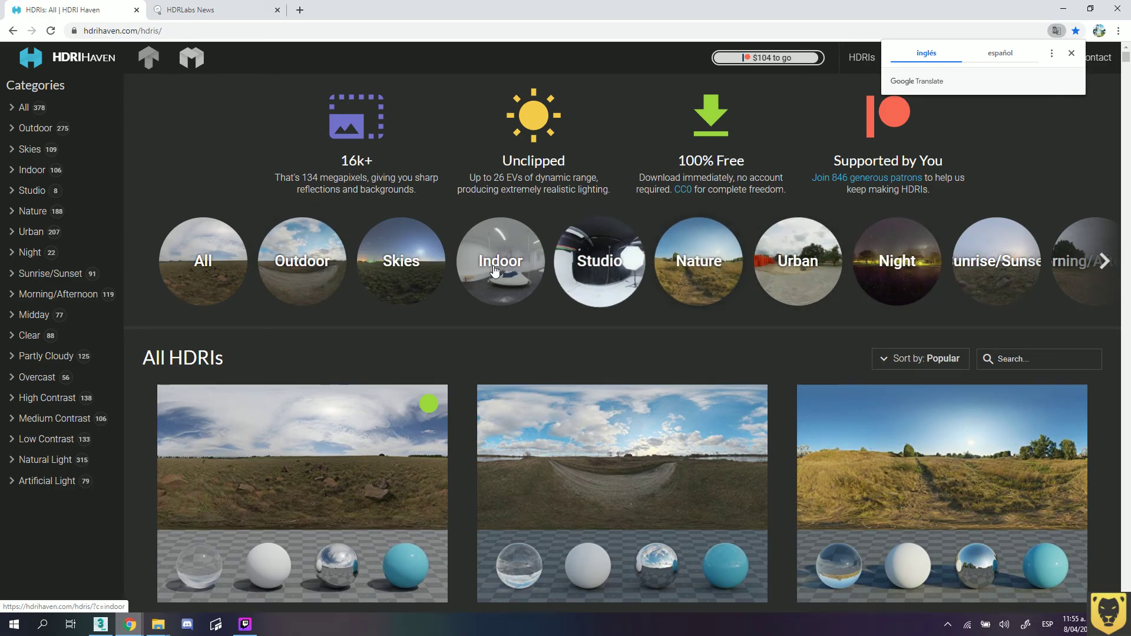
# Open Photo Studio 01 from the Studio category and examine its preview spheres and download resolutions.
pyautogui.click(595, 263)
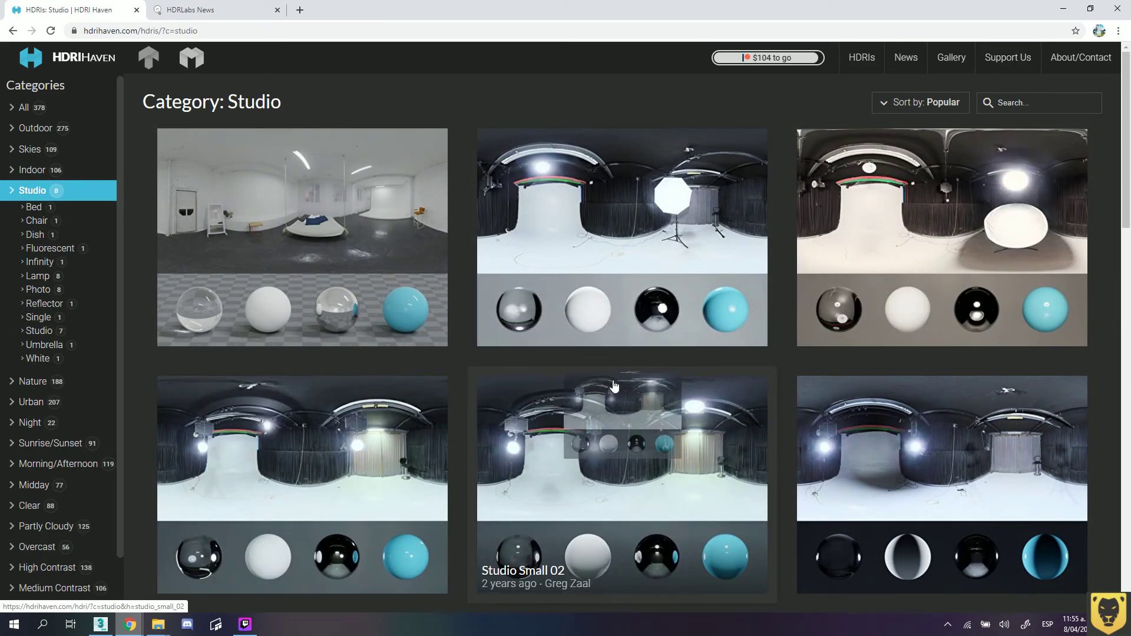
pyautogui.click(334, 253)
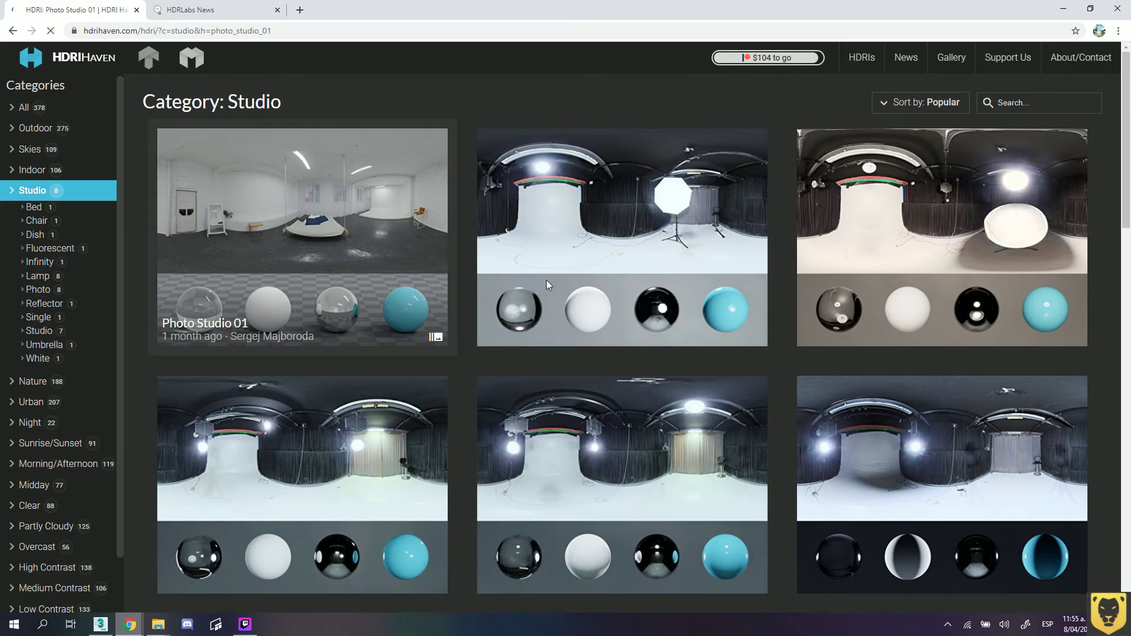
pyautogui.scroll(-5, 589, 392)
pyautogui.scroll(-3, 591, 379)
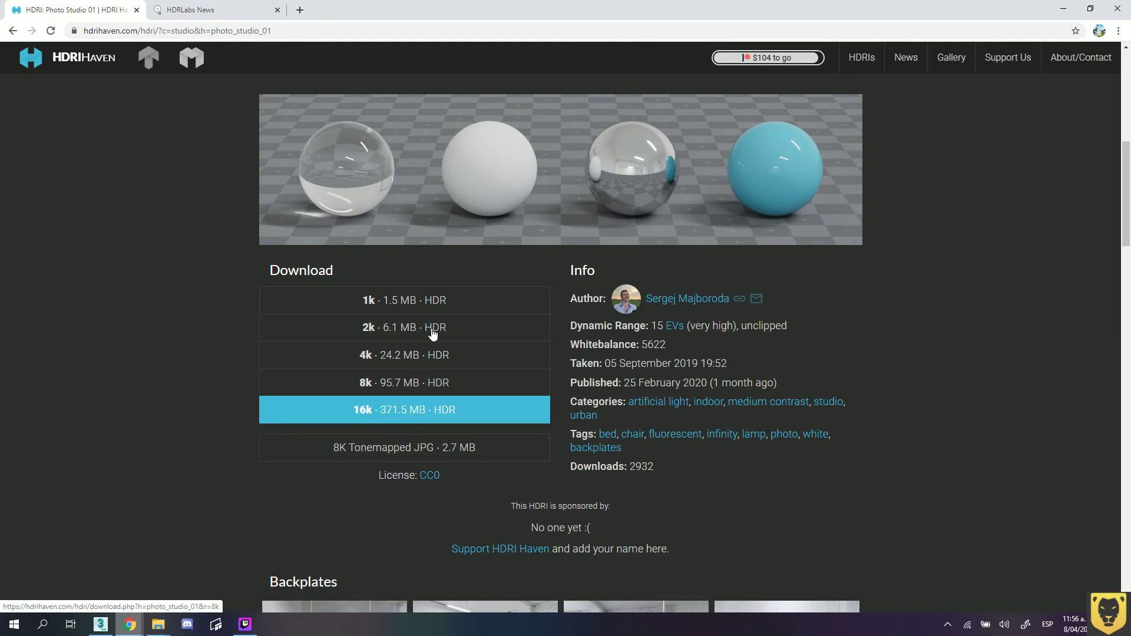
pyautogui.scroll(3, 480, 243)
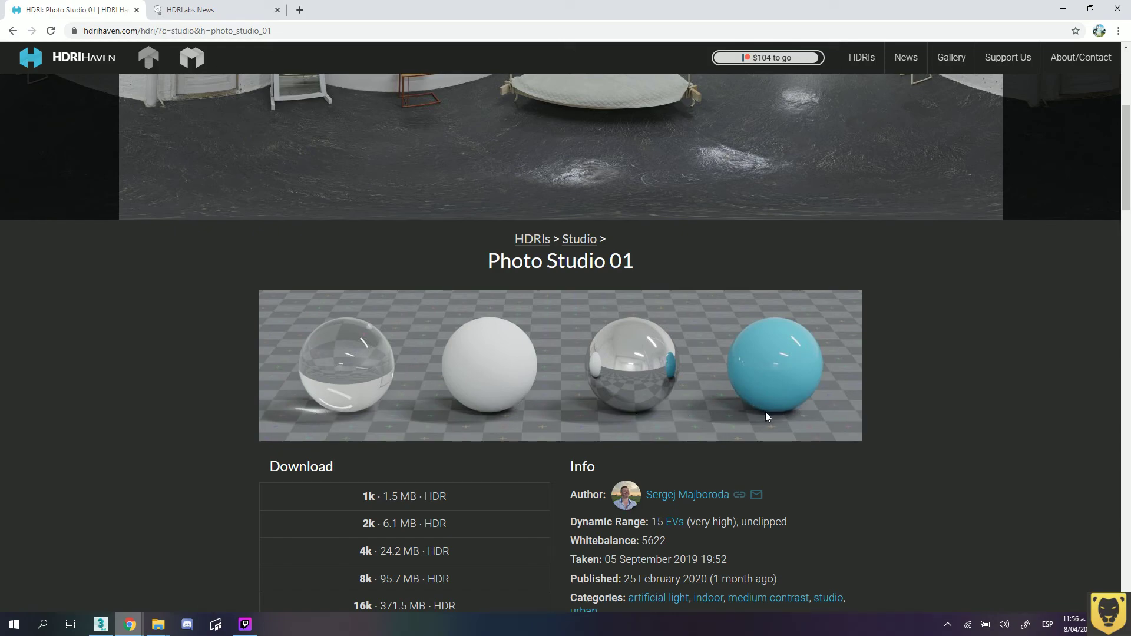
pyautogui.scroll(5, 436, 190)
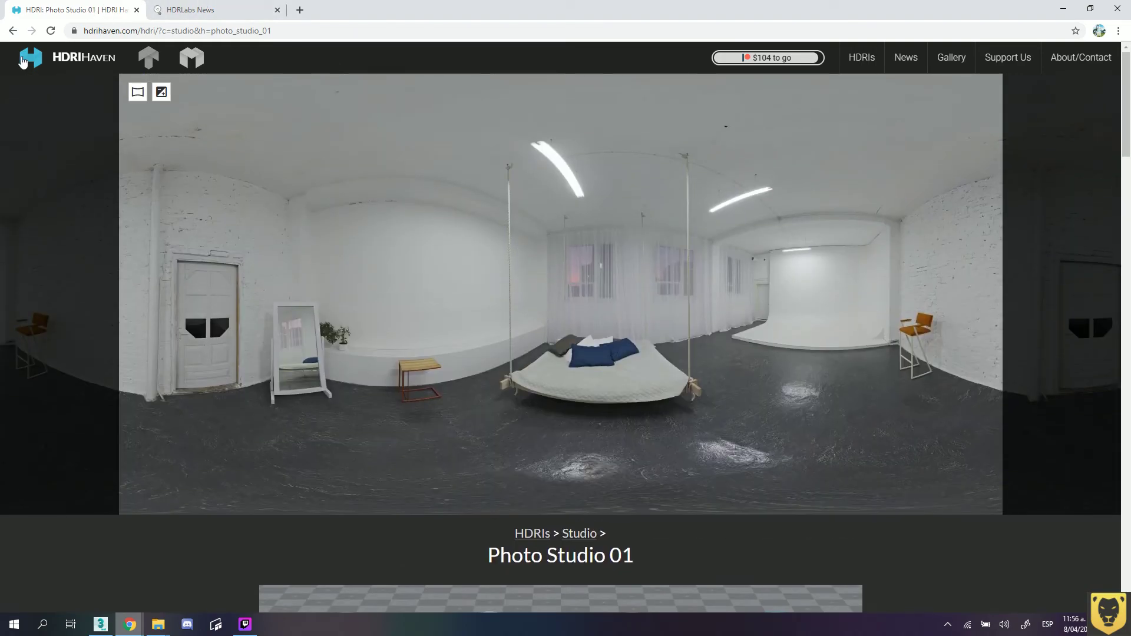
# Return to the complete HDRI list, open Spiaggia di Mondello and examine its panorama and preview spheres.
pyautogui.click(13, 30)
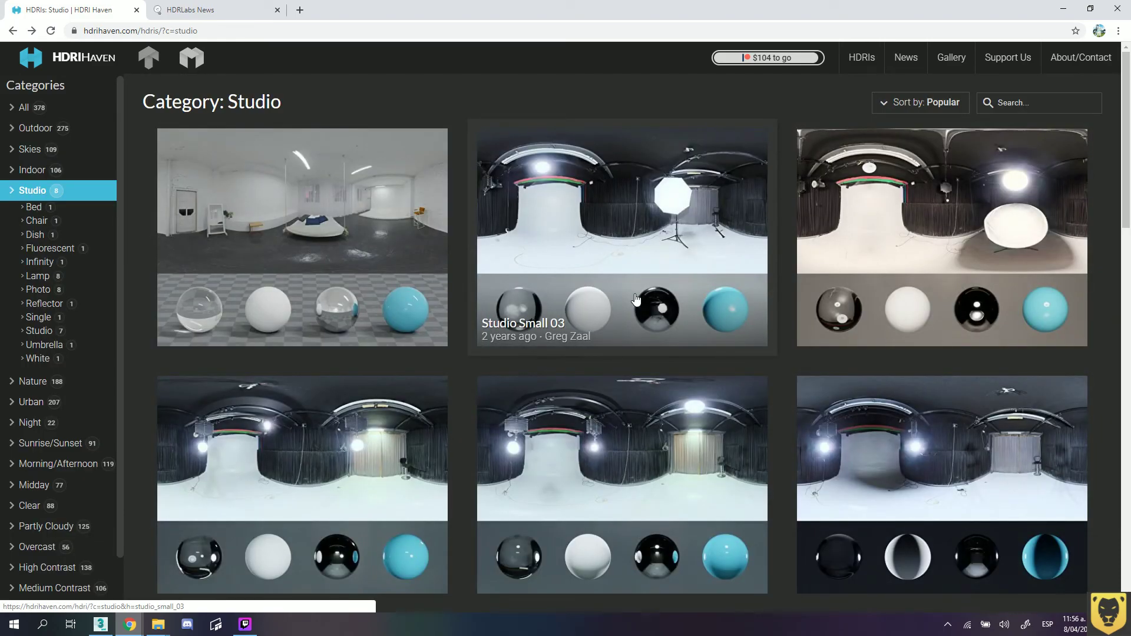
pyautogui.click(861, 57)
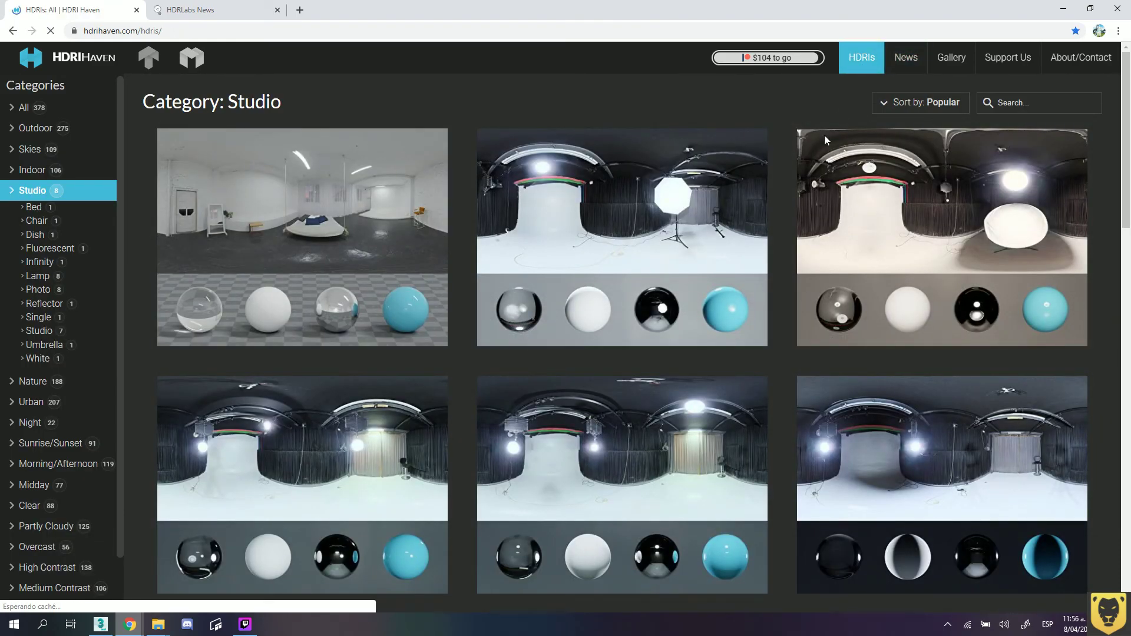
pyautogui.scroll(-3, 737, 412)
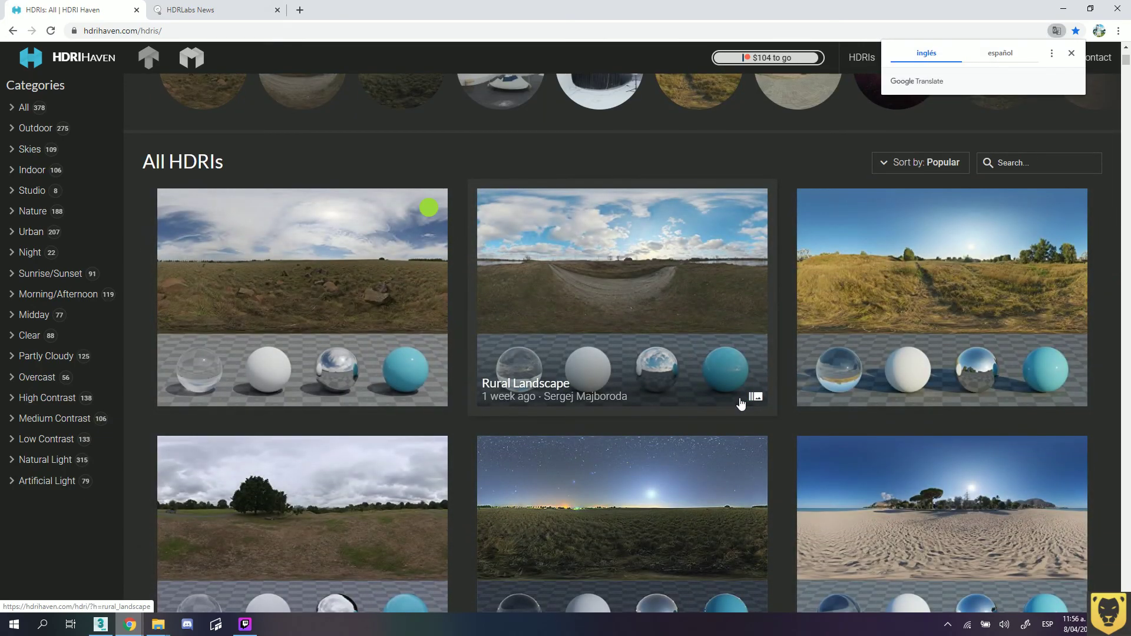
pyautogui.scroll(-2, 648, 421)
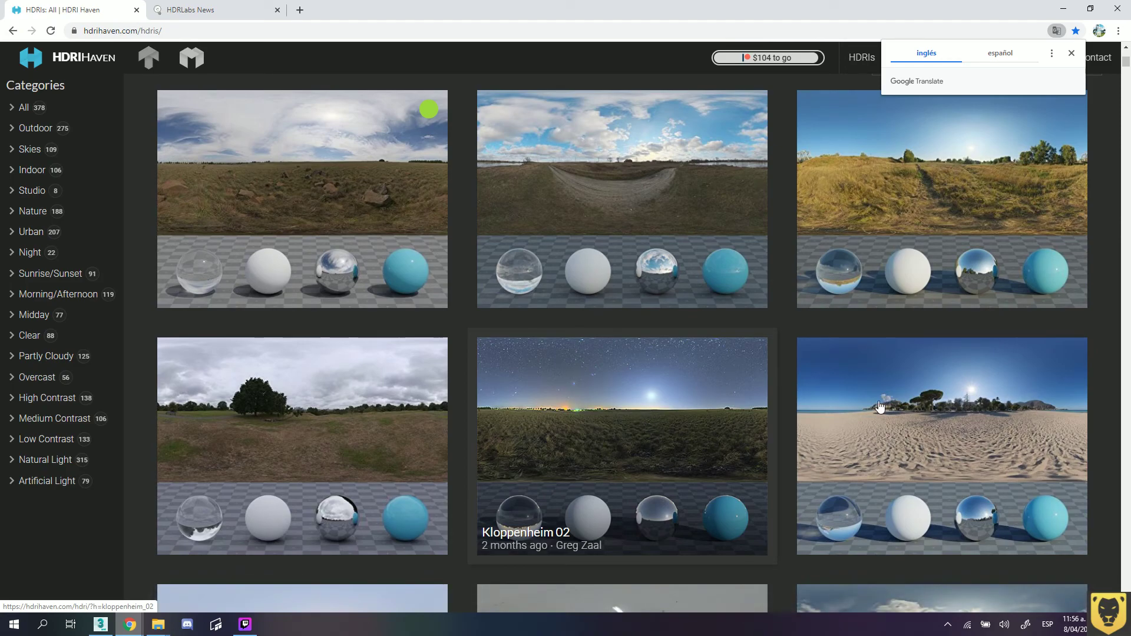
pyautogui.click(979, 413)
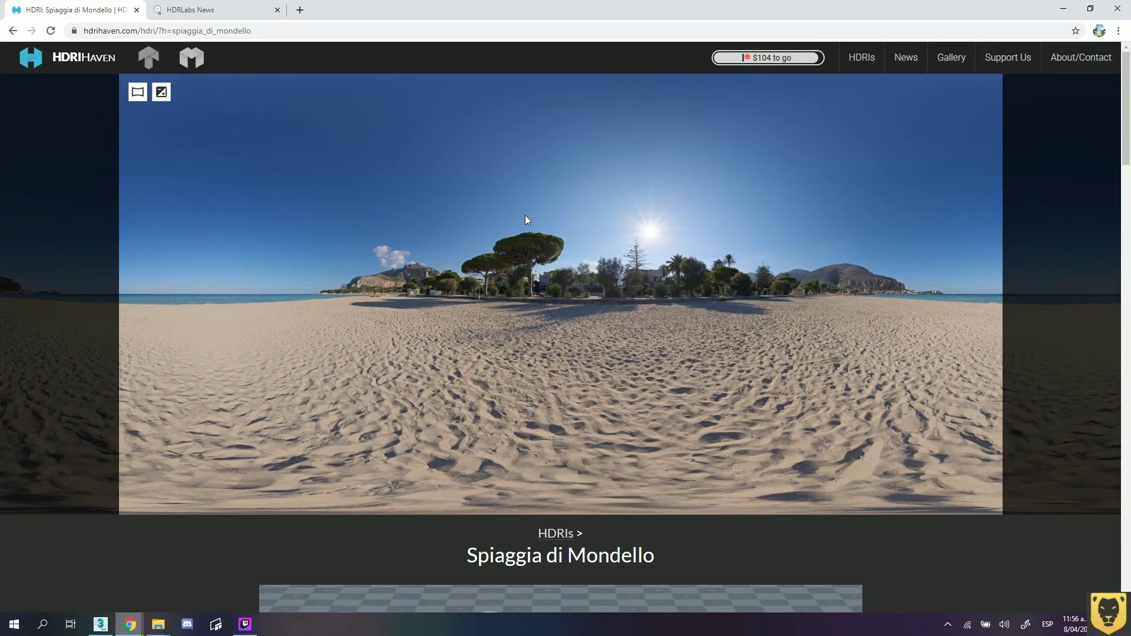
pyautogui.scroll(-3, 578, 353)
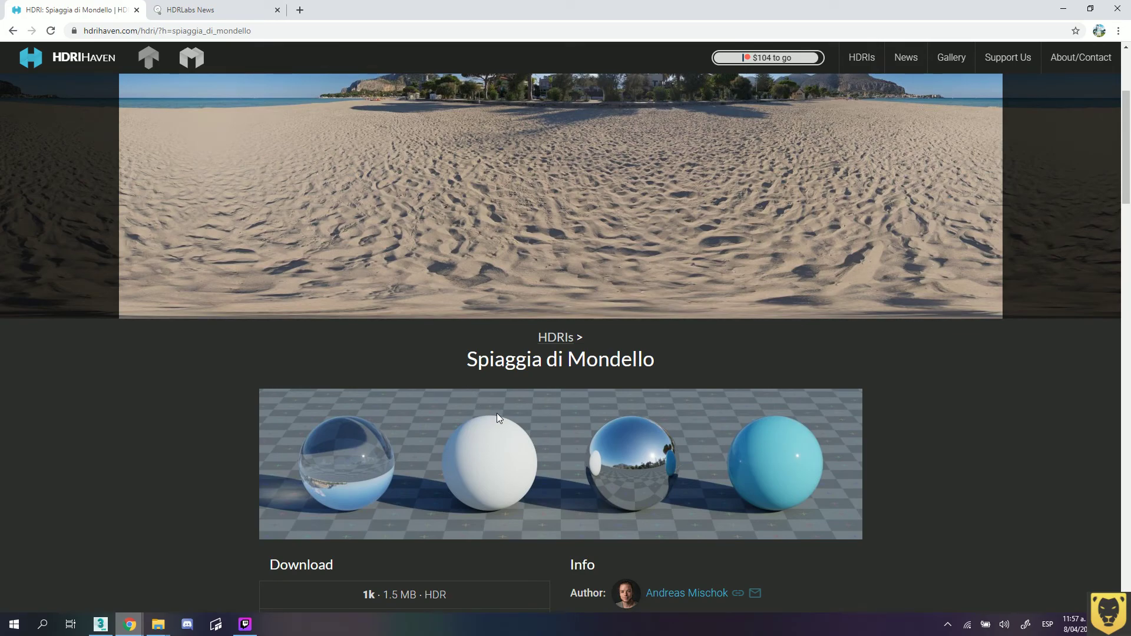
# Switch to the HDRLabs site and open the sIBL Archive in its Smart IBL section.
pyautogui.click(189, 10)
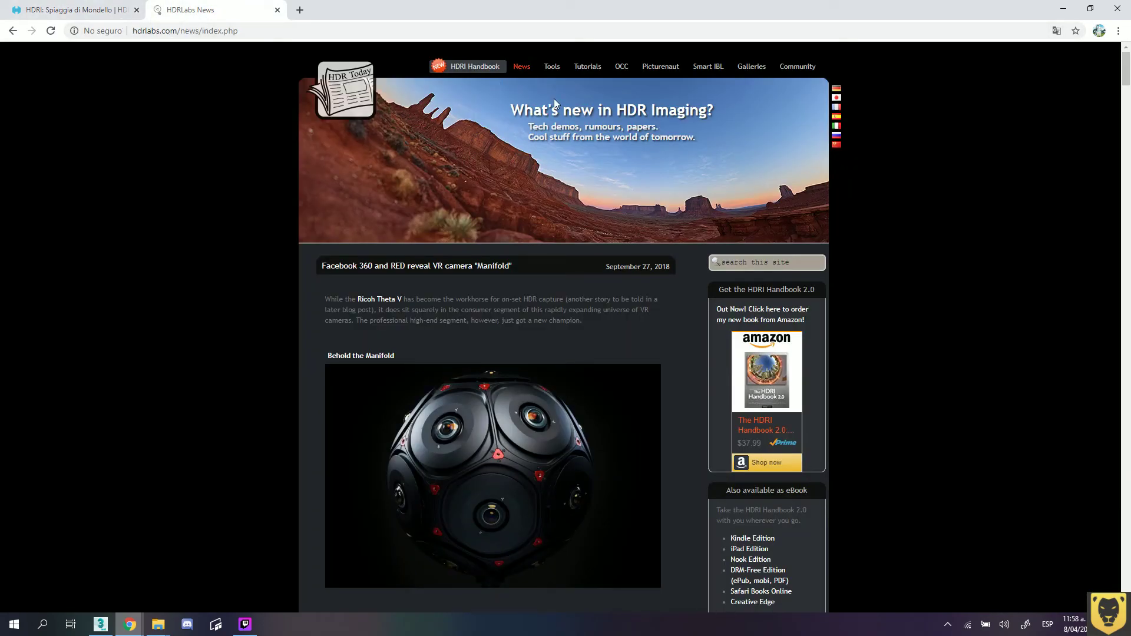
pyautogui.click(710, 71)
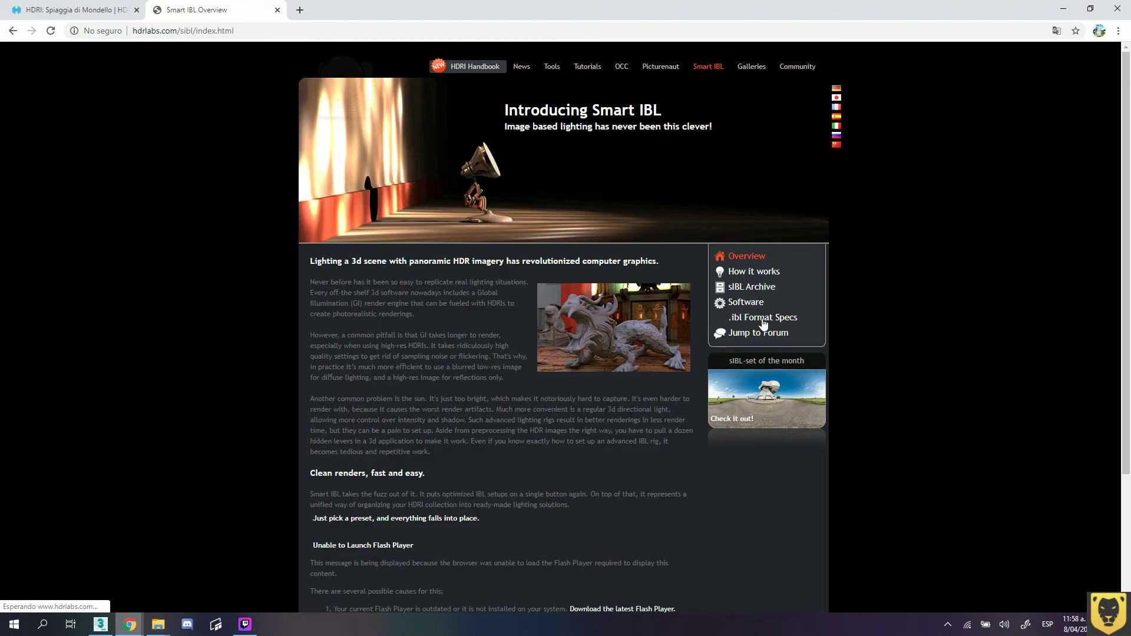
pyautogui.click(744, 287)
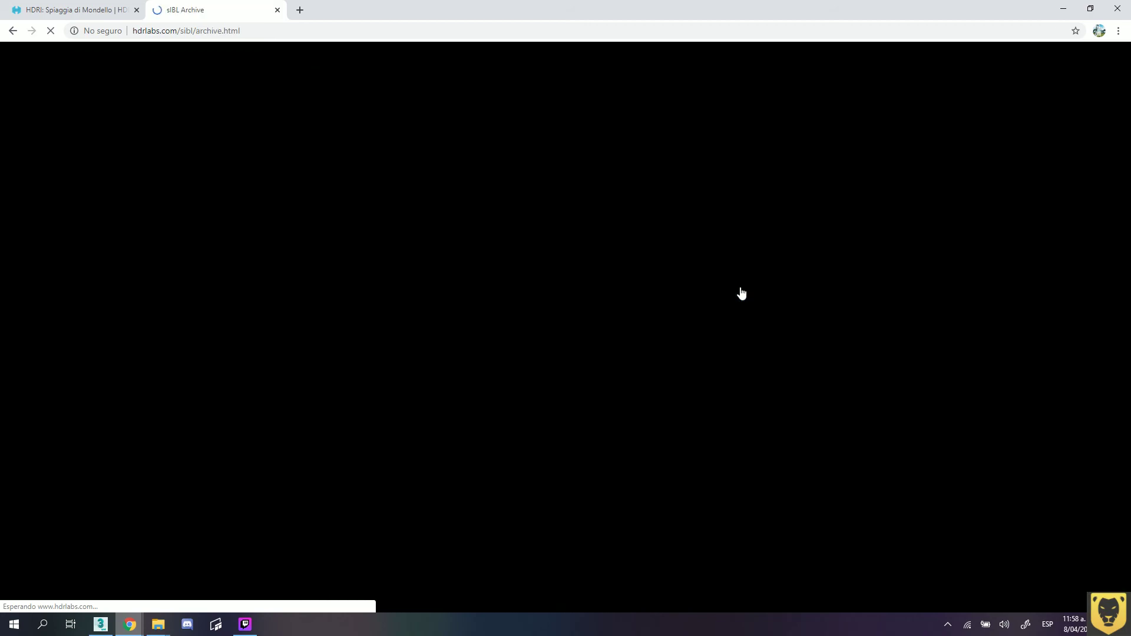
pyautogui.scroll(-3, 474, 377)
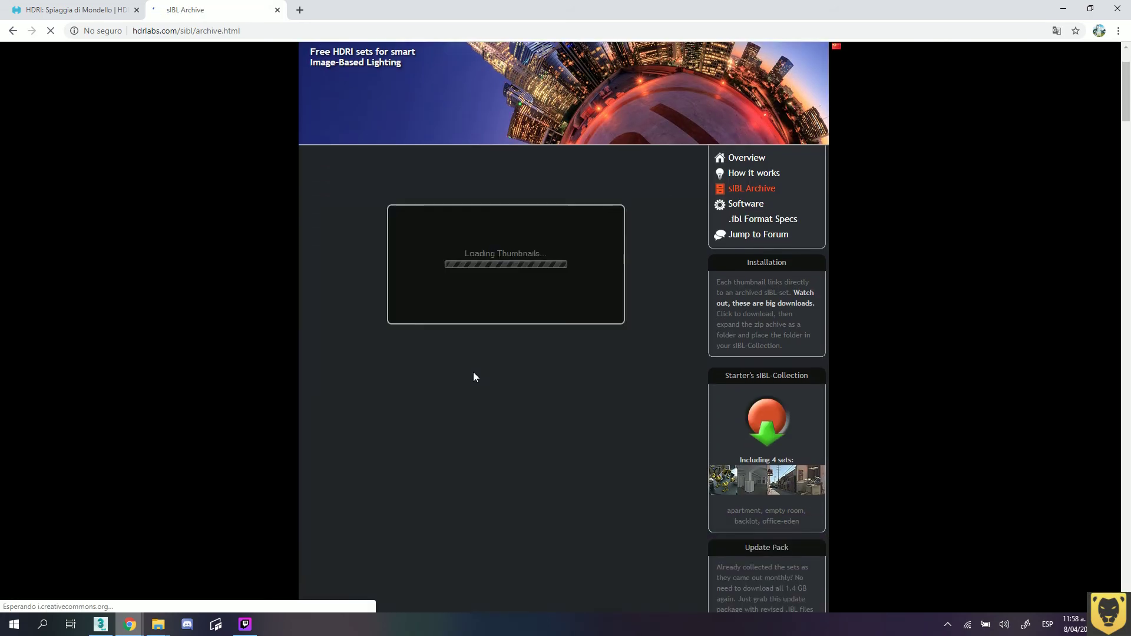
pyautogui.scroll(-1, 473, 365)
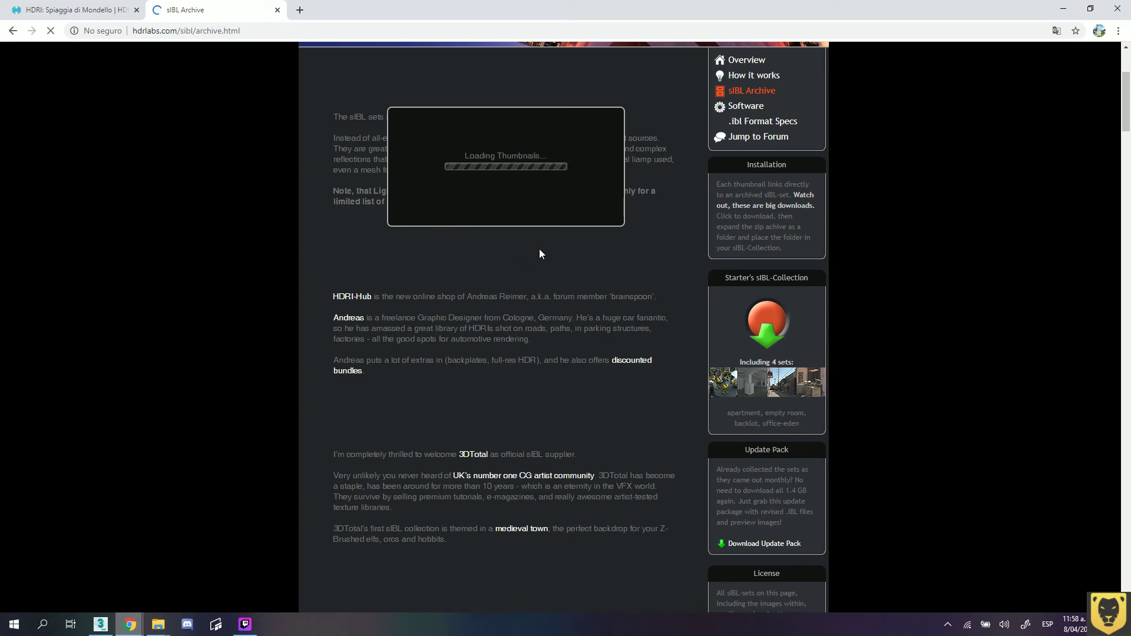
# Download the Barcelona Rooftops HDRI set from the sIBL Archive.
pyautogui.scroll(2, 527, 278)
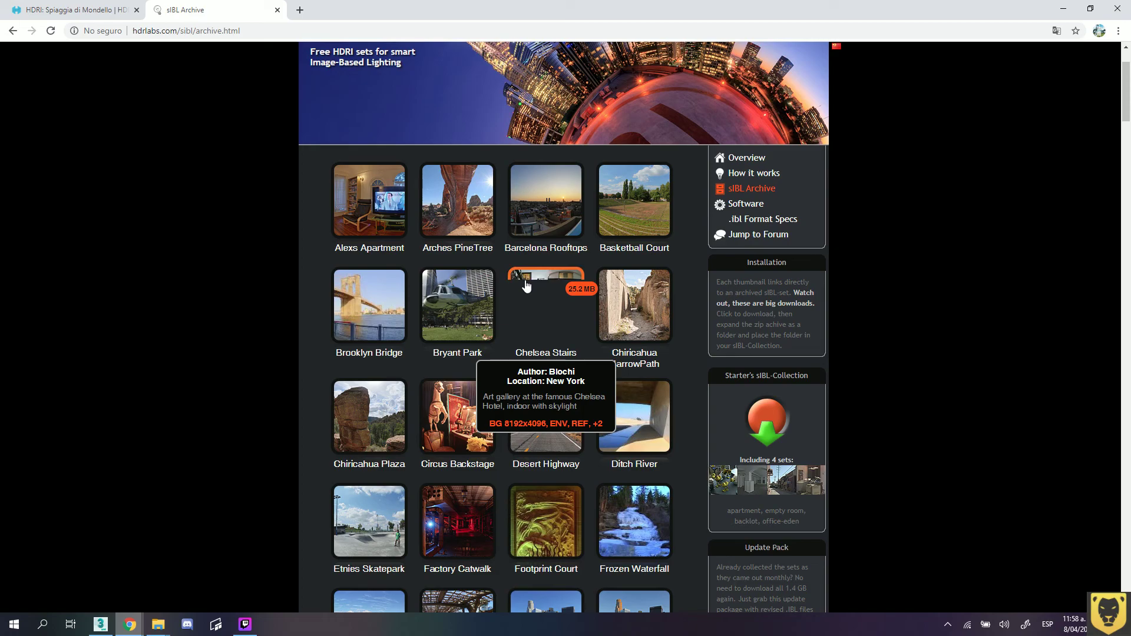
pyautogui.moveTo(542, 217)
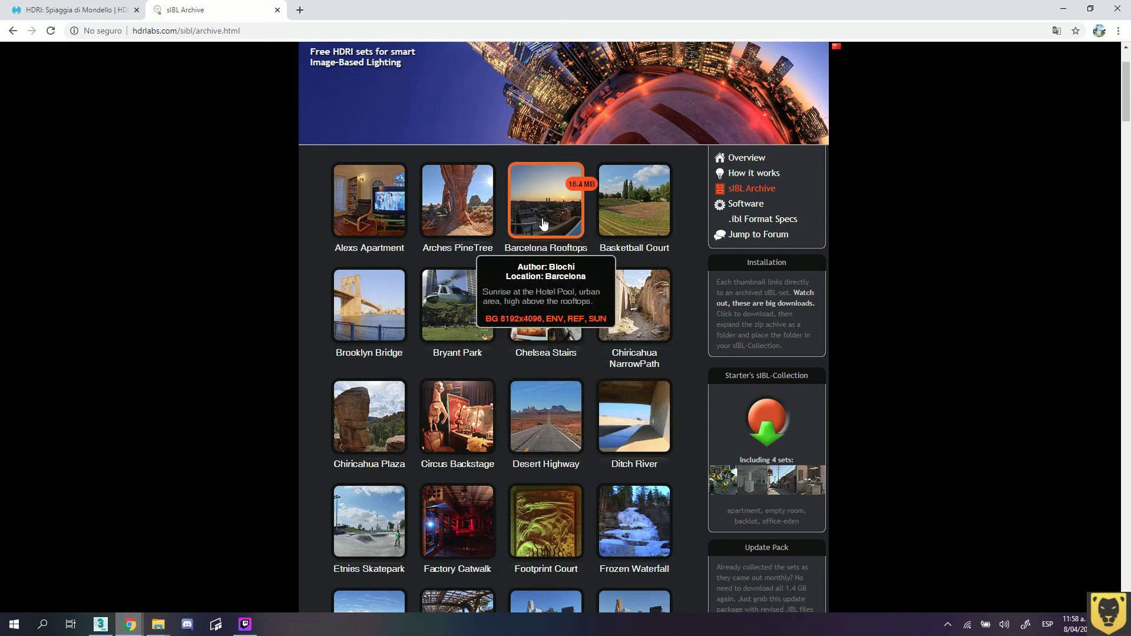
pyautogui.click(543, 223)
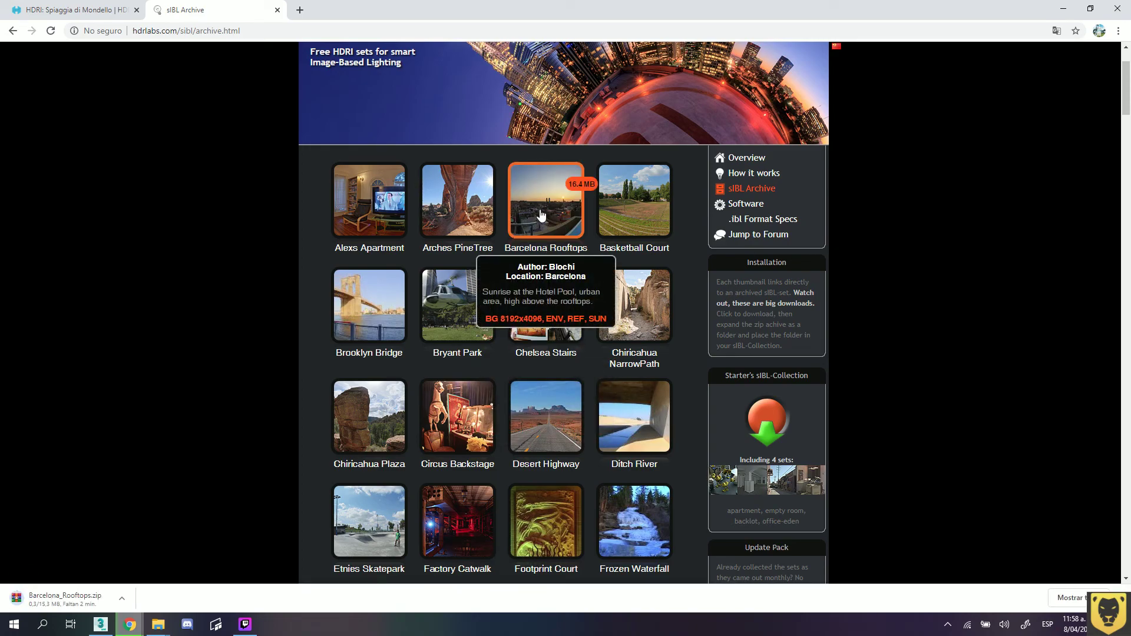
# Switch to File Explorer and view the contents of the local HDRI folder.
pyautogui.moveTo(533, 418)
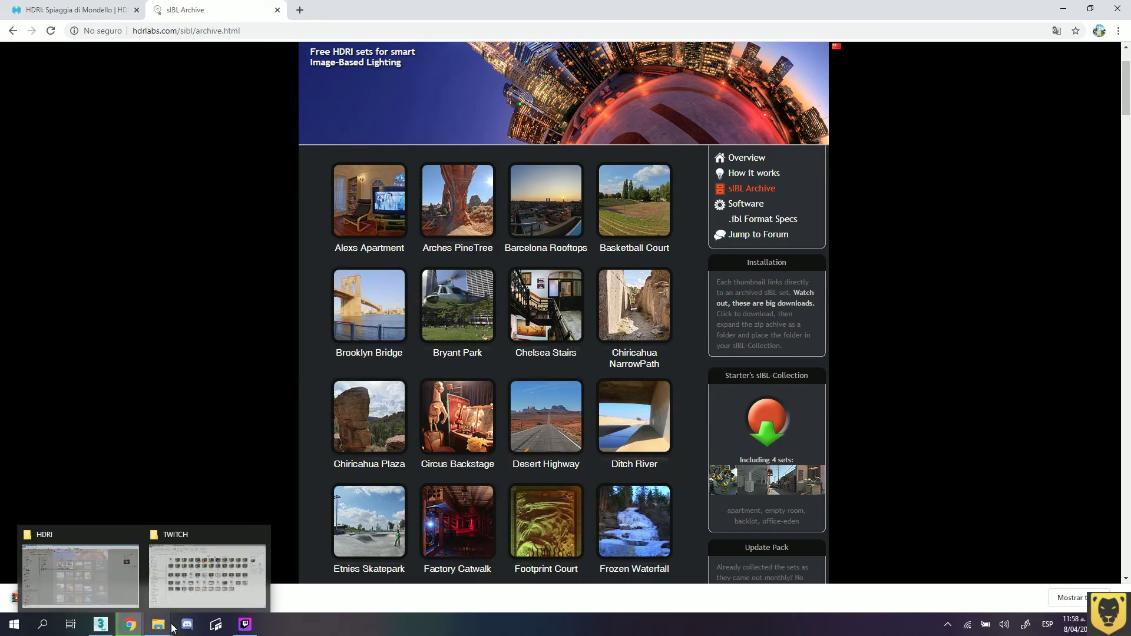
pyautogui.moveTo(96, 586)
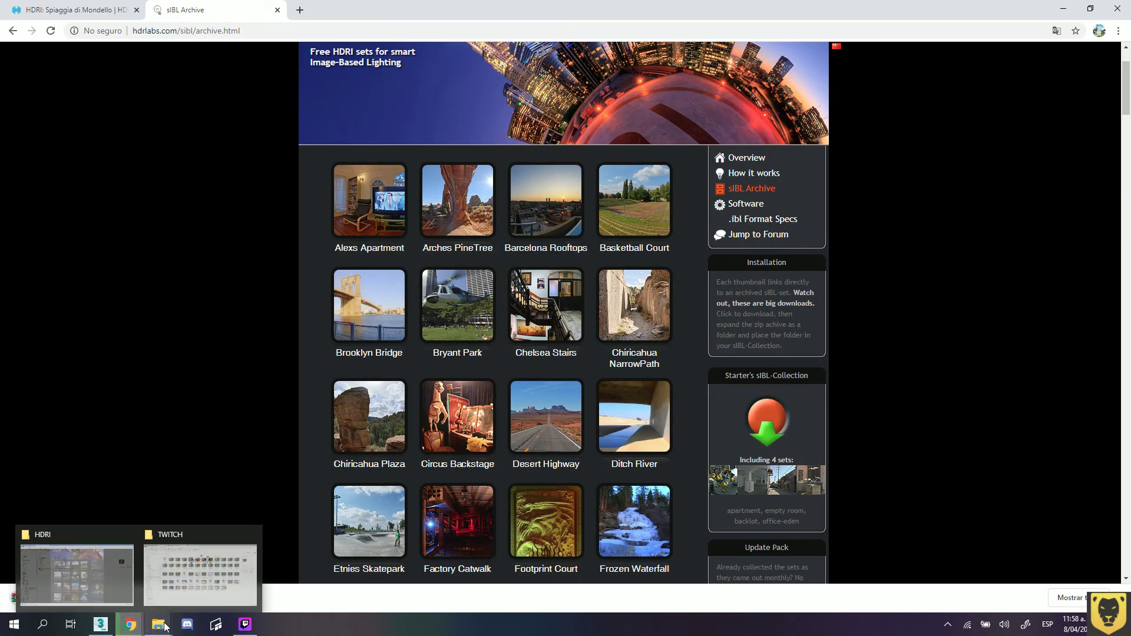
pyautogui.click(126, 574)
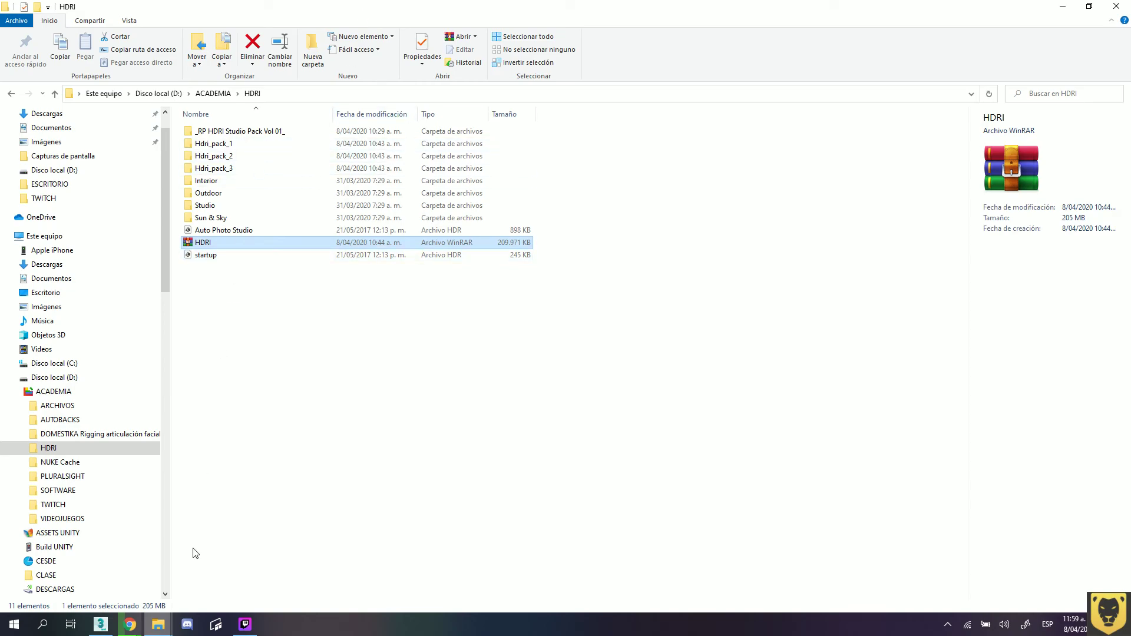
# Switch back to 3ds Max and start assigning a Bitmap map to the Arnold skydome light's Texture color.
pyautogui.click(101, 624)
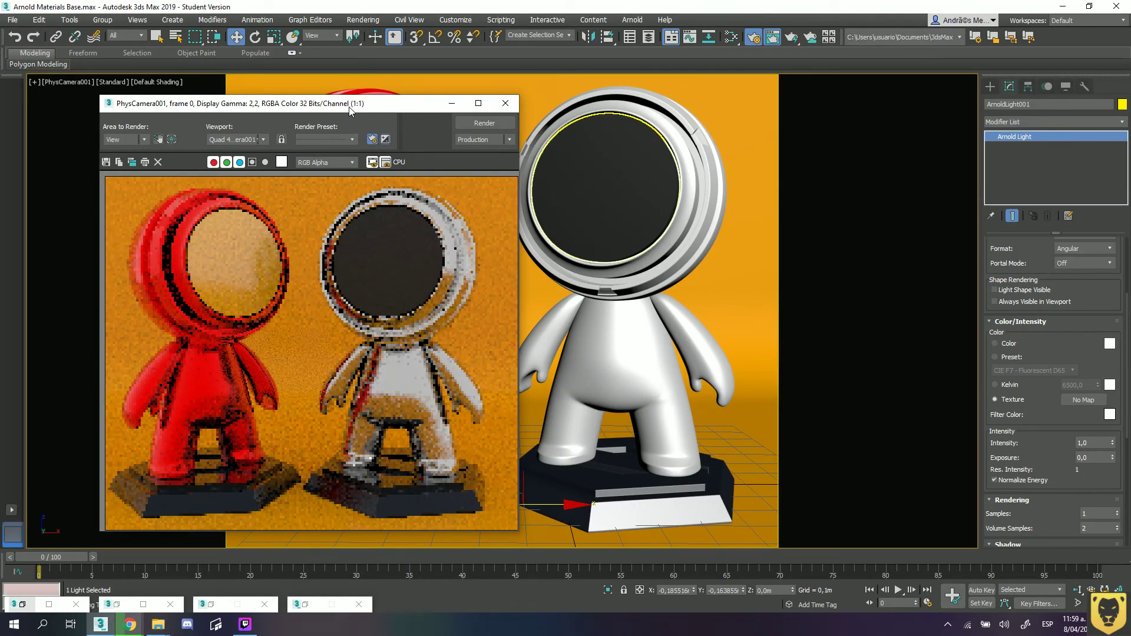
pyautogui.moveTo(350, 111); pyautogui.dragTo(310, 103)
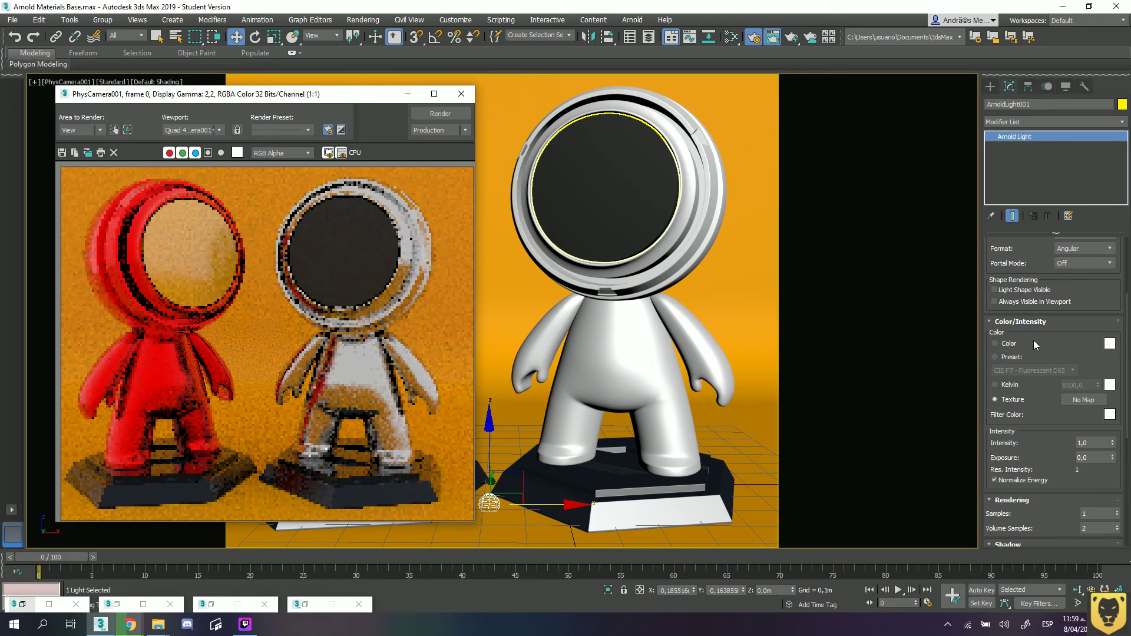
pyautogui.click(1078, 401)
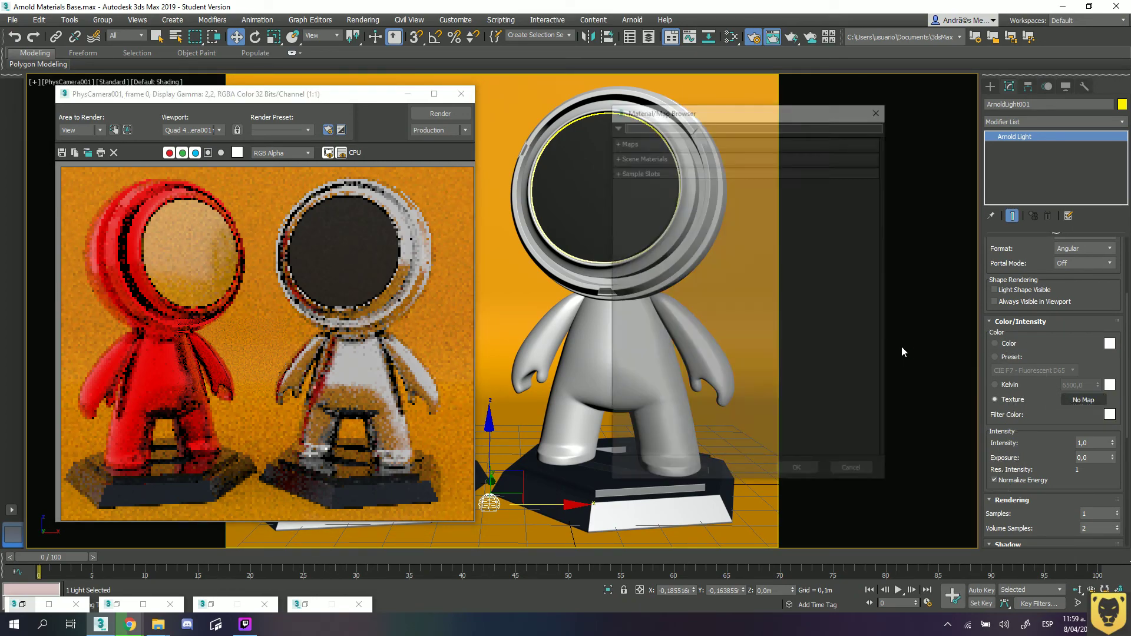
pyautogui.click(615, 142)
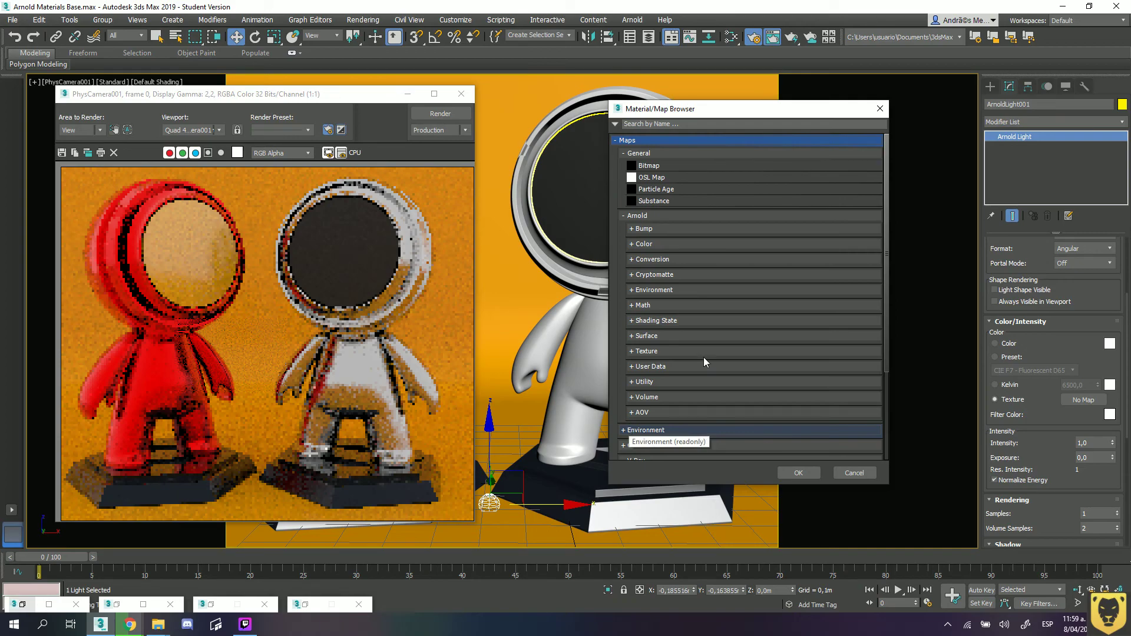
pyautogui.doubleClick(654, 168)
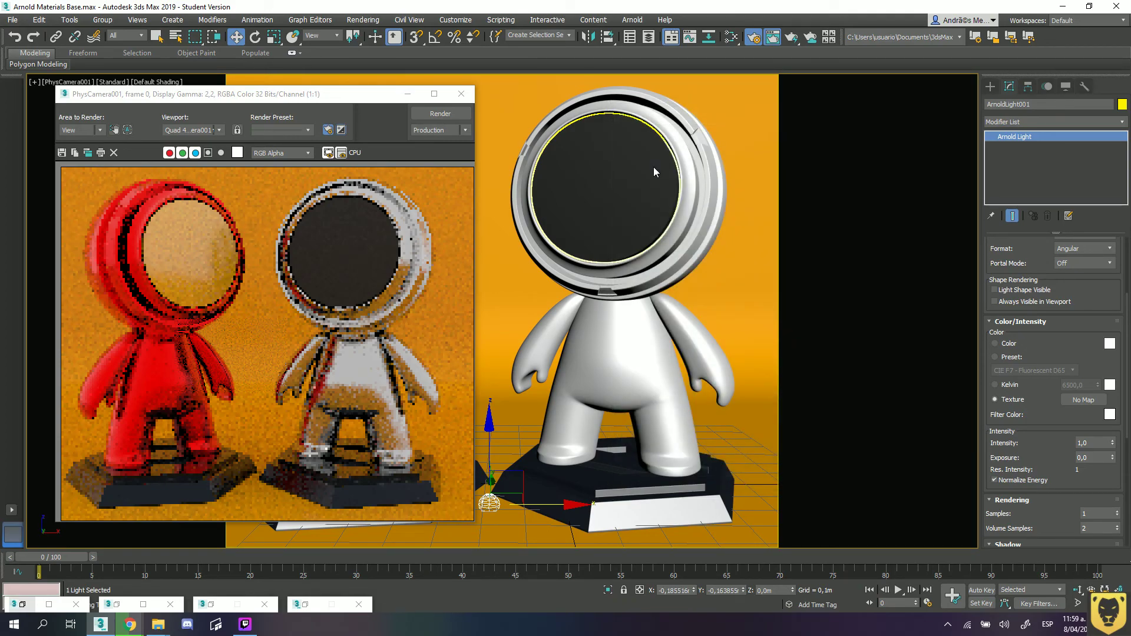
pyautogui.moveTo(218, 21); pyautogui.dragTo(700, 137)
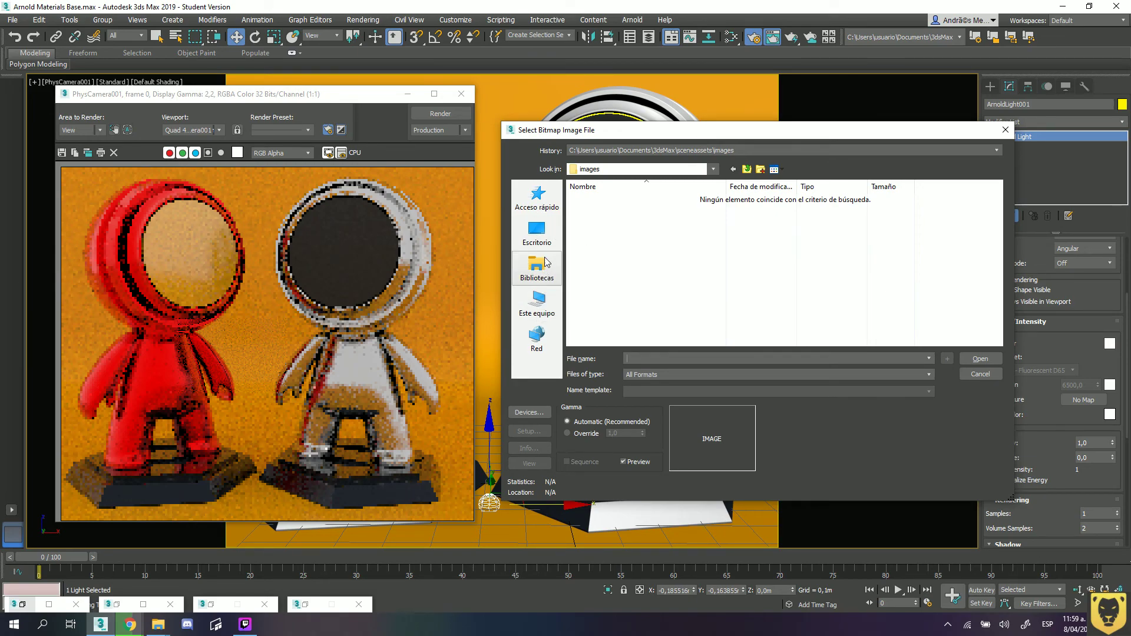
# Browse for the bitmap file on drive D:, in the HDRIs folder of ACADEMIA > HDRI > _RP HDRI Studio Pack Vol 01_.
pyautogui.click(536, 302)
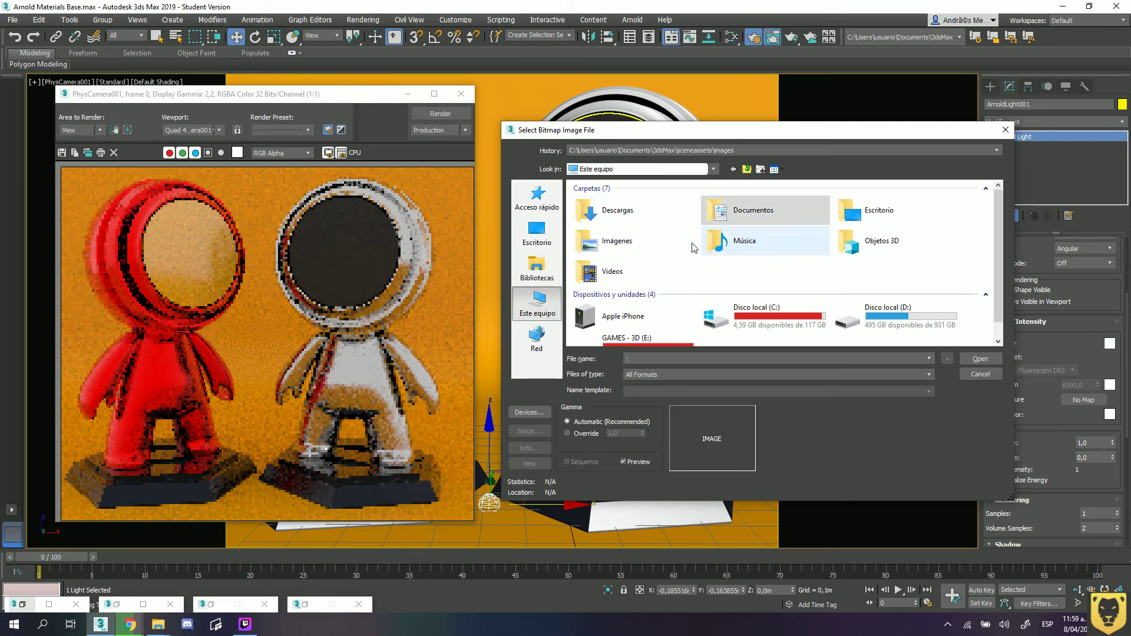
pyautogui.doubleClick(885, 318)
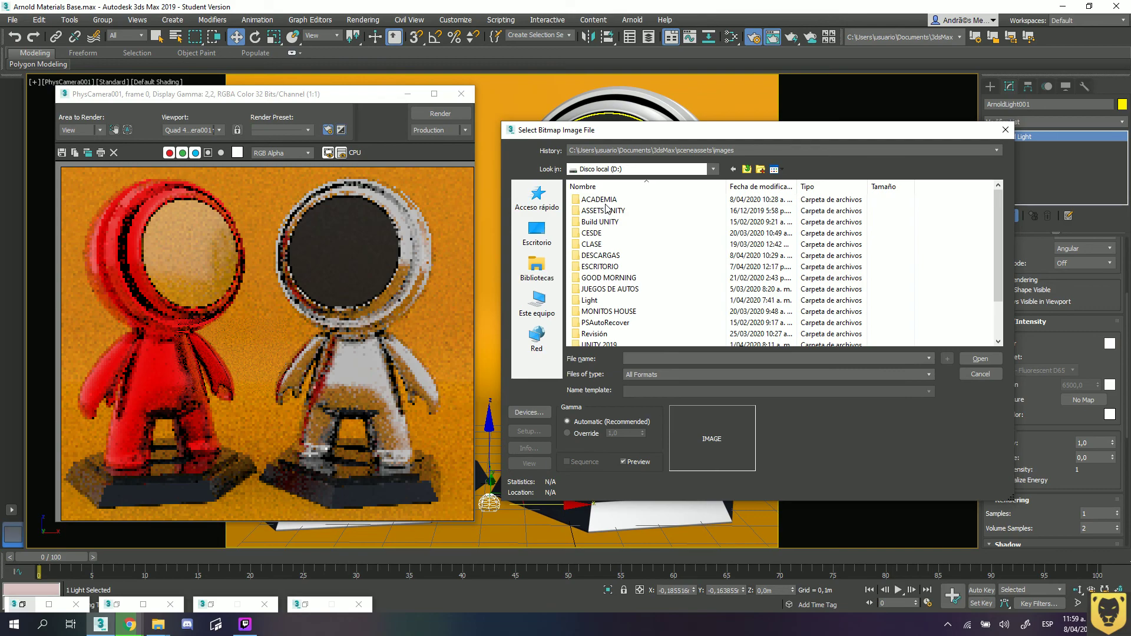
pyautogui.doubleClick(602, 198)
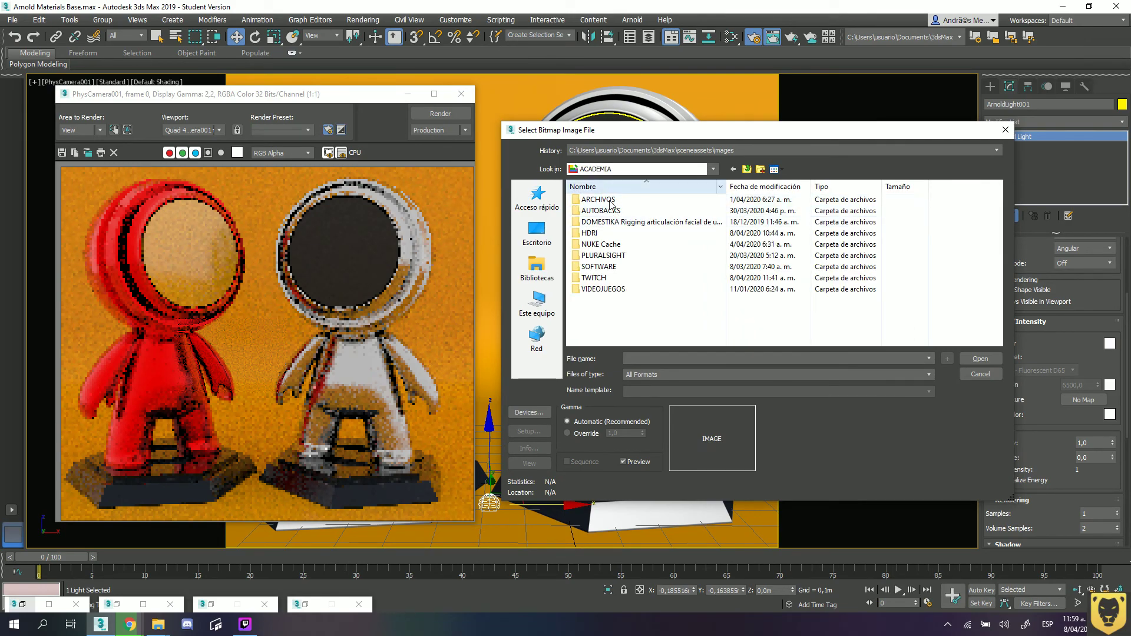
pyautogui.doubleClick(589, 233)
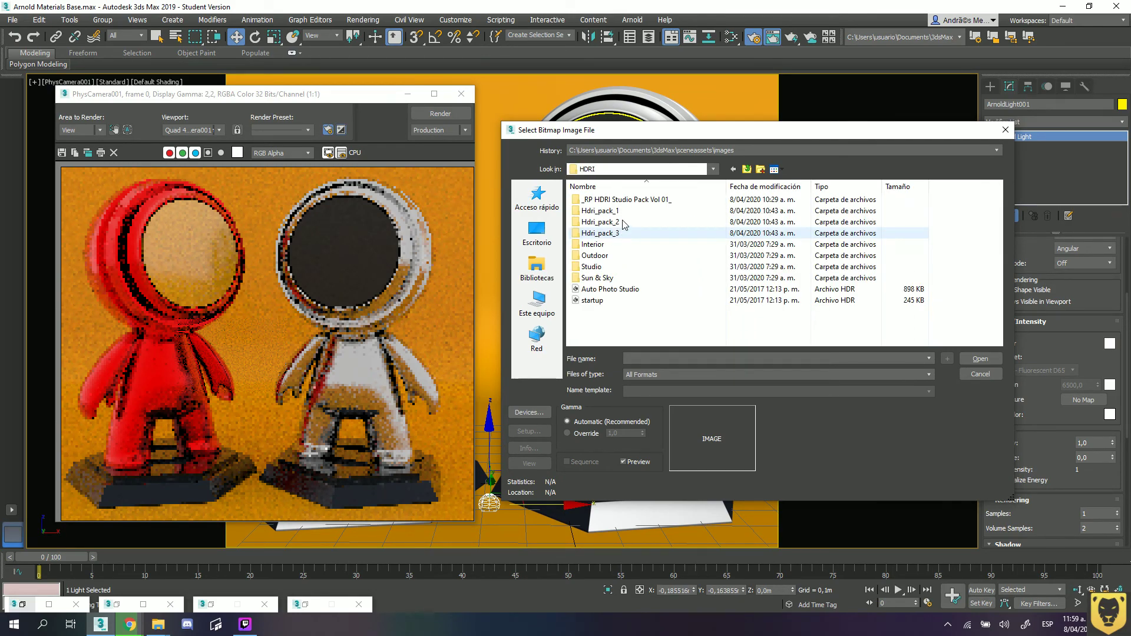
pyautogui.doubleClick(599, 200)
pyautogui.doubleClick(599, 200)
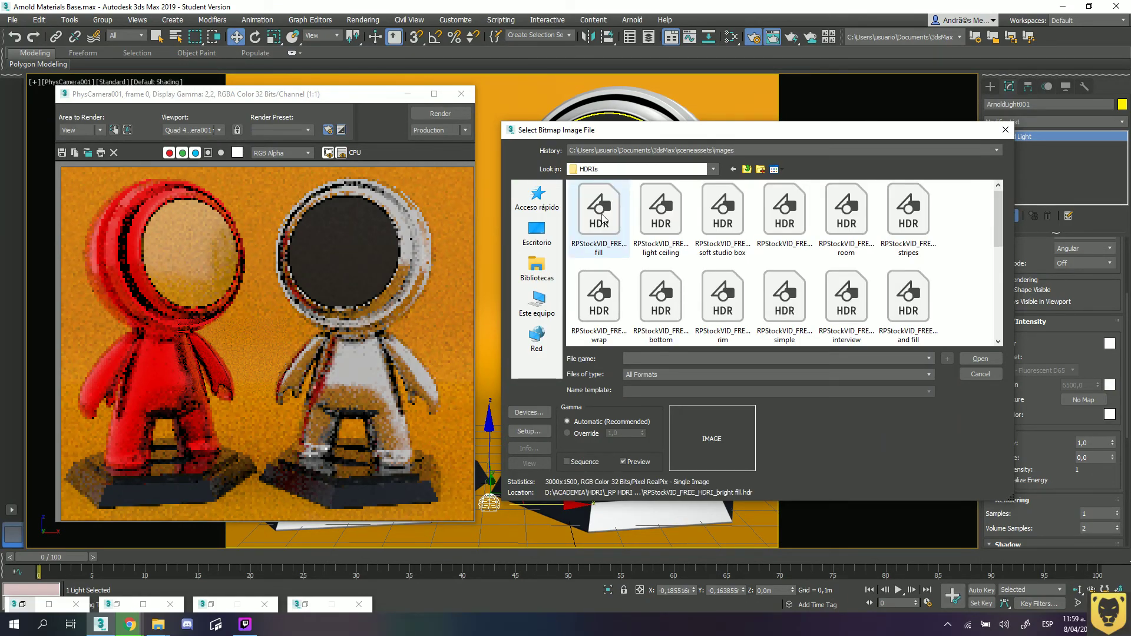
# Preview various studio HDRIs in the folder, including dramatic, kino interview, frontal wrap, wrap around, wedding rings and stadium lights.
pyautogui.click(660, 209)
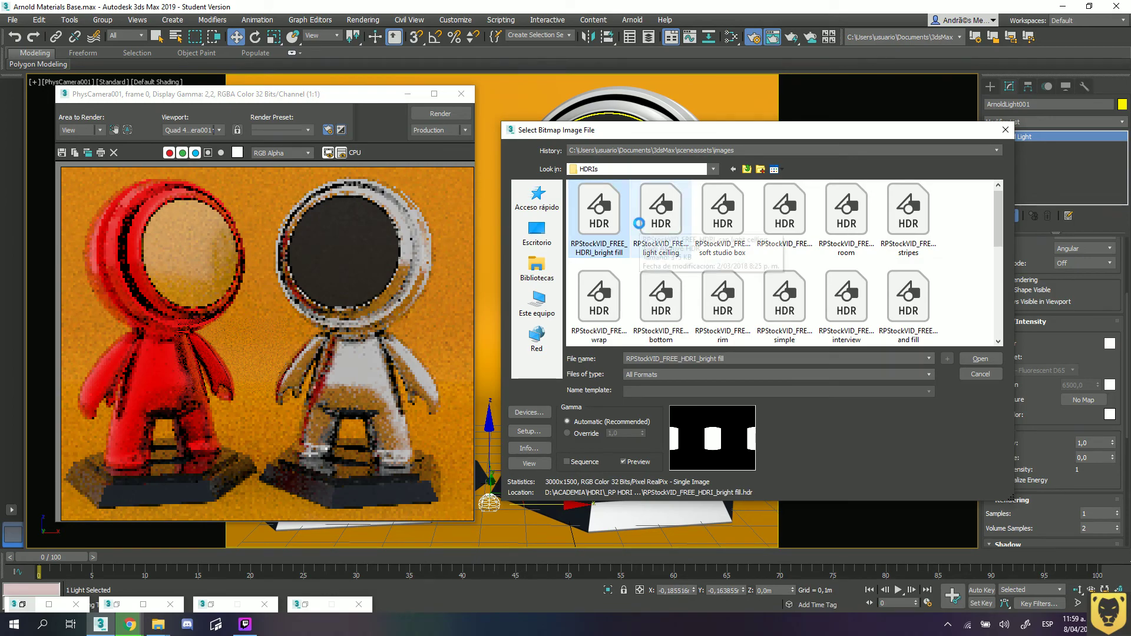
pyautogui.click(787, 219)
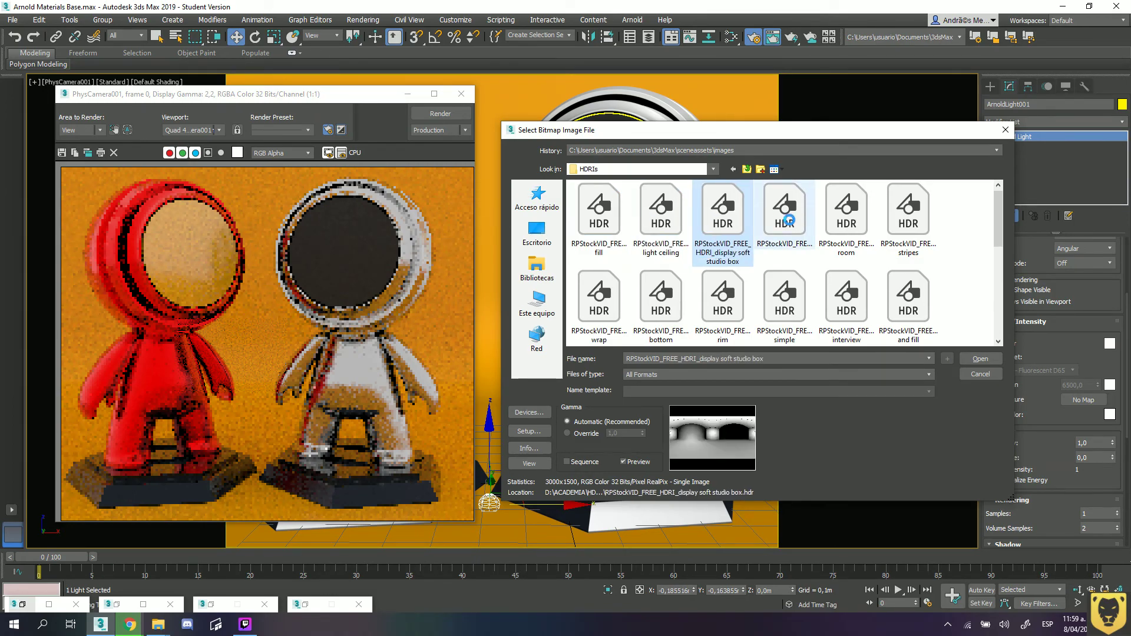
pyautogui.click(904, 219)
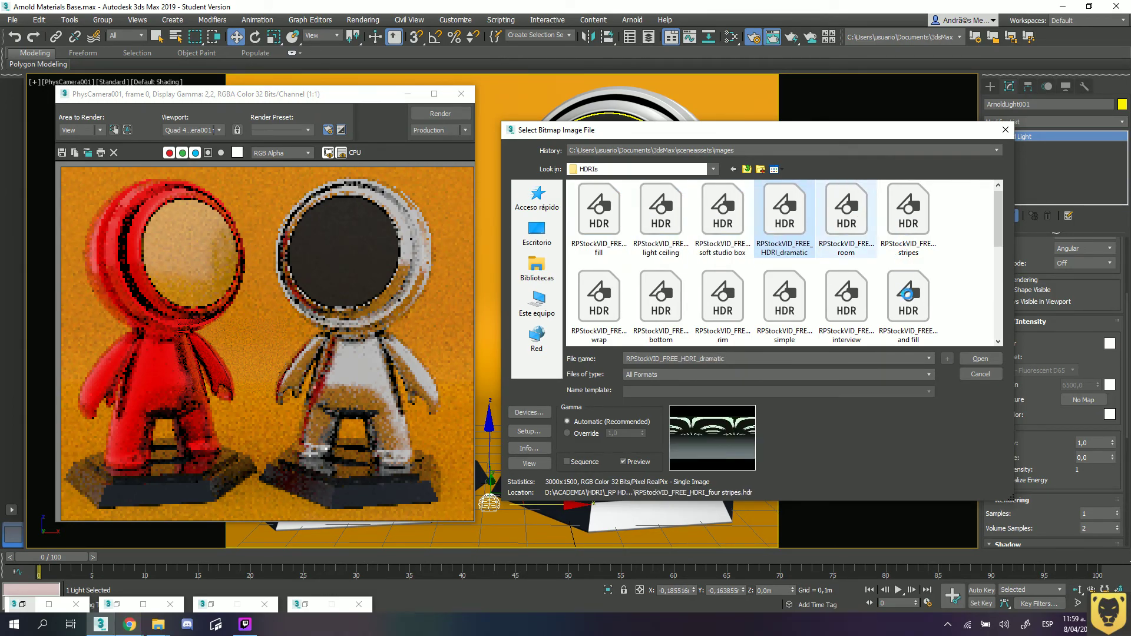
pyautogui.click(847, 303)
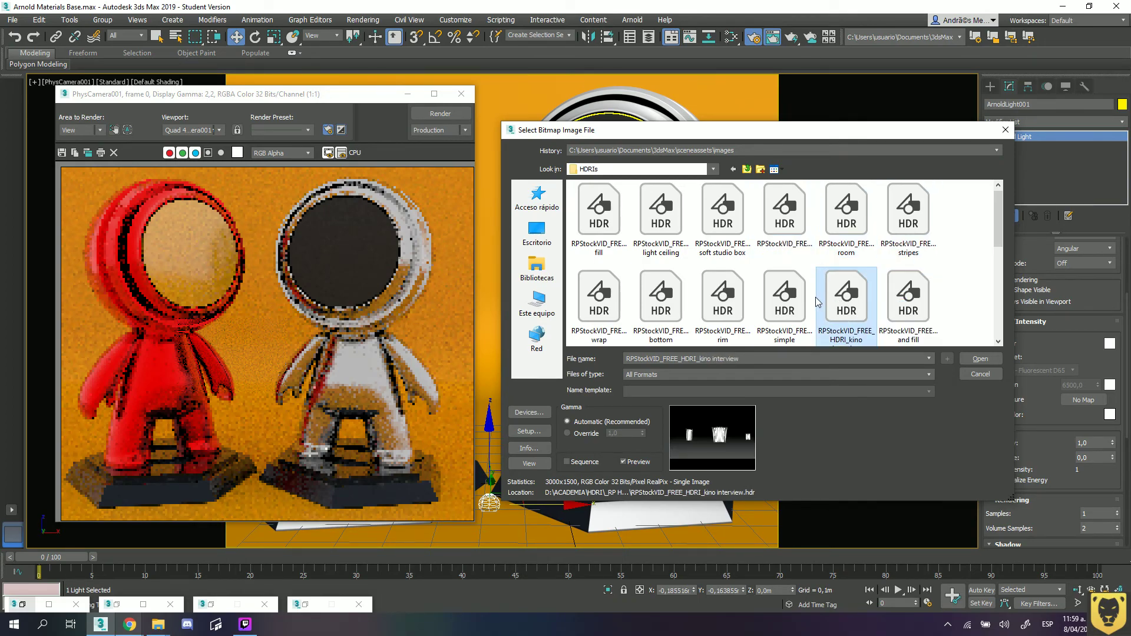
pyautogui.click(789, 302)
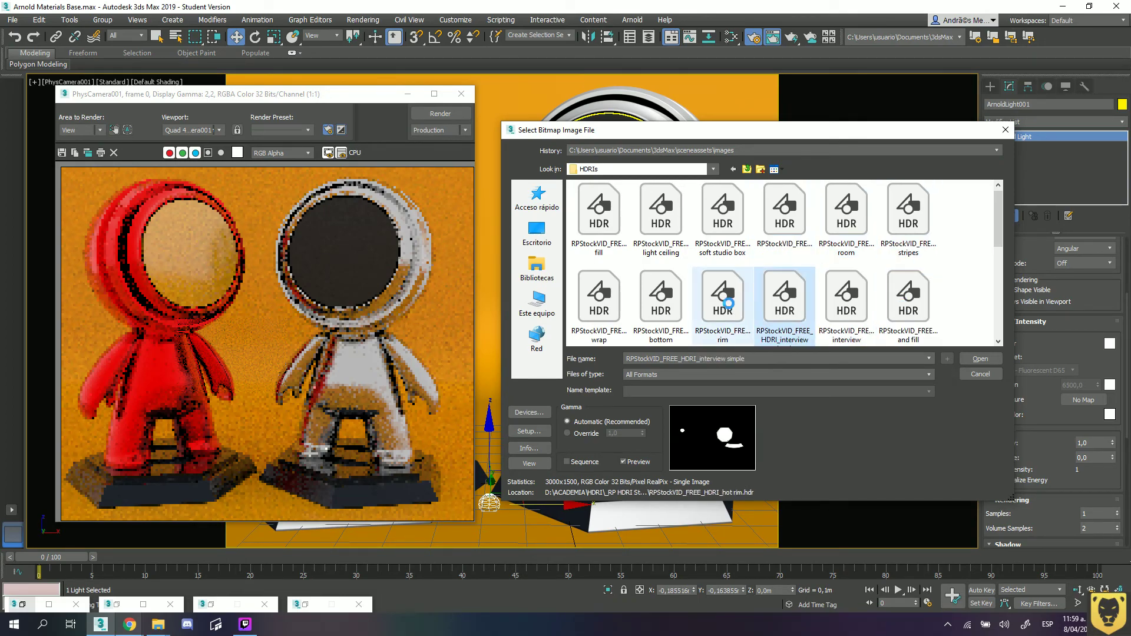
pyautogui.click(663, 303)
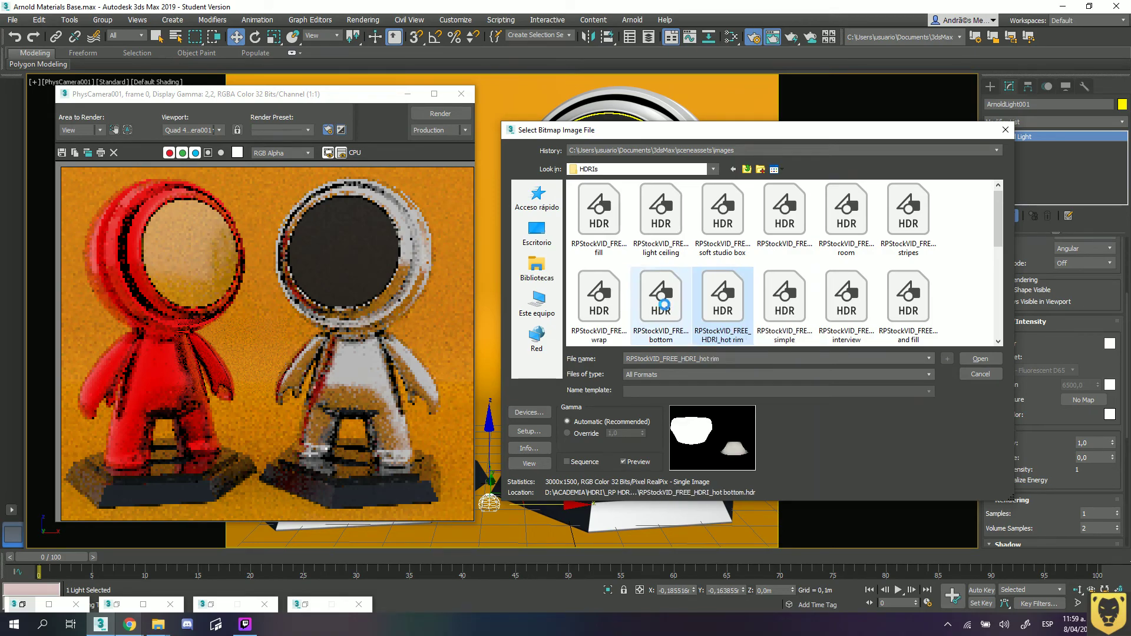
pyautogui.click(596, 301)
pyautogui.scroll(-1, 596, 302)
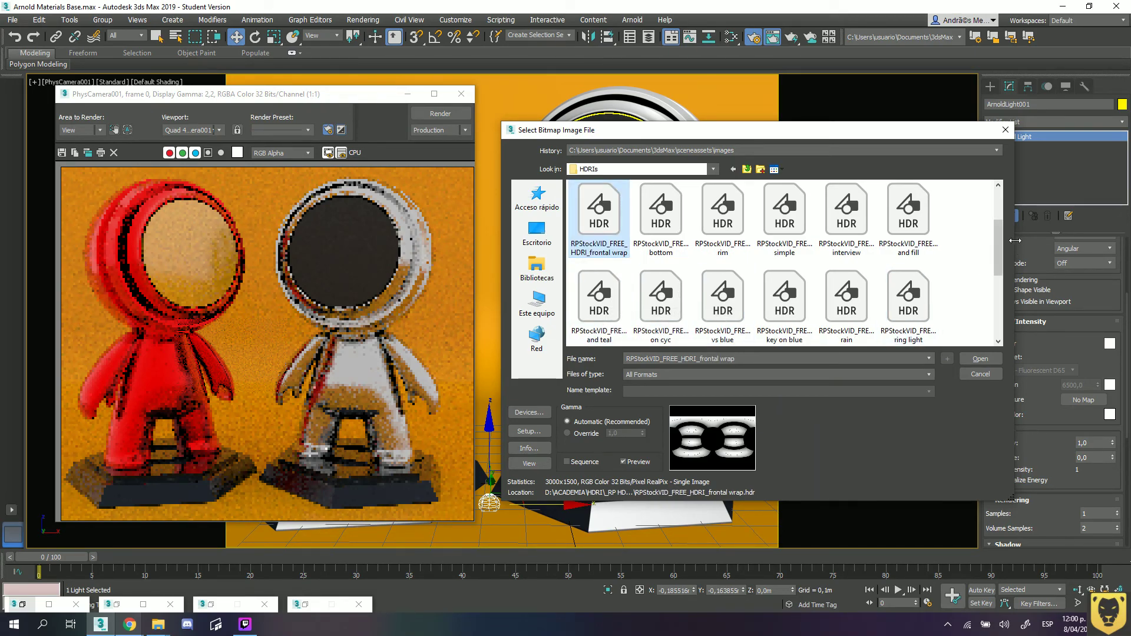
pyautogui.scroll(-2, 1000, 259)
pyautogui.click(905, 311)
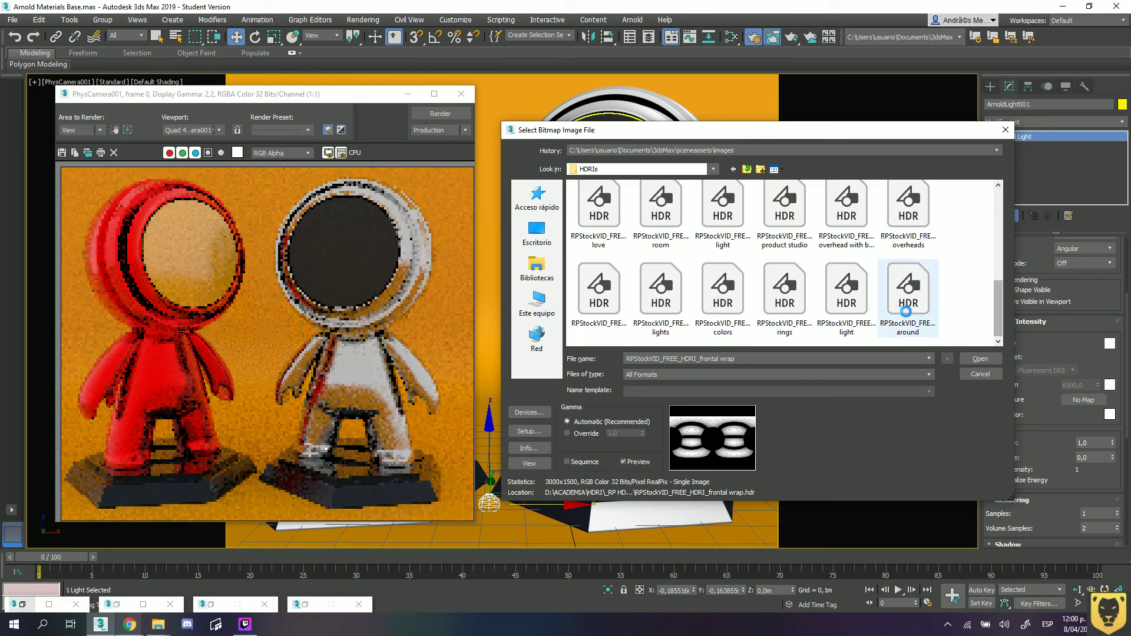
pyautogui.click(865, 301)
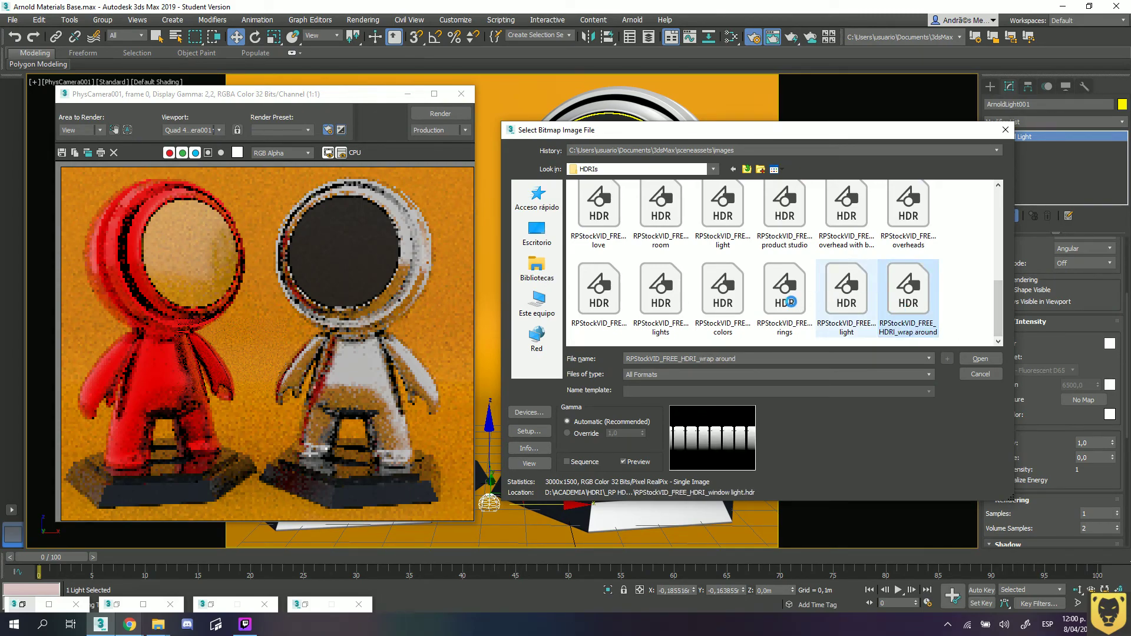
pyautogui.click(724, 304)
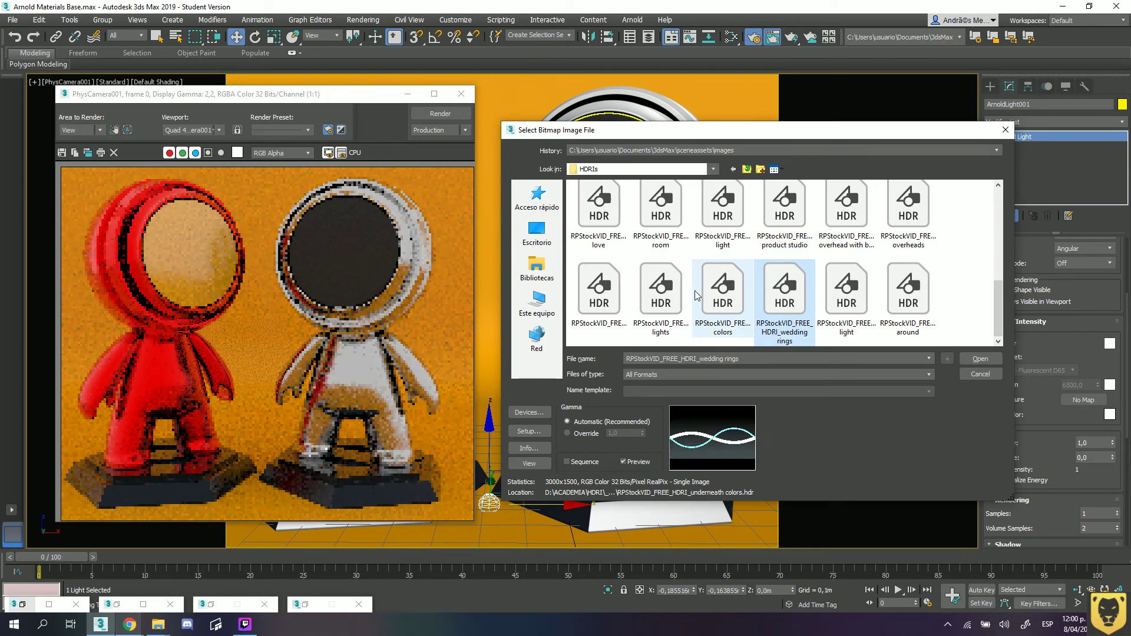
pyautogui.click(662, 290)
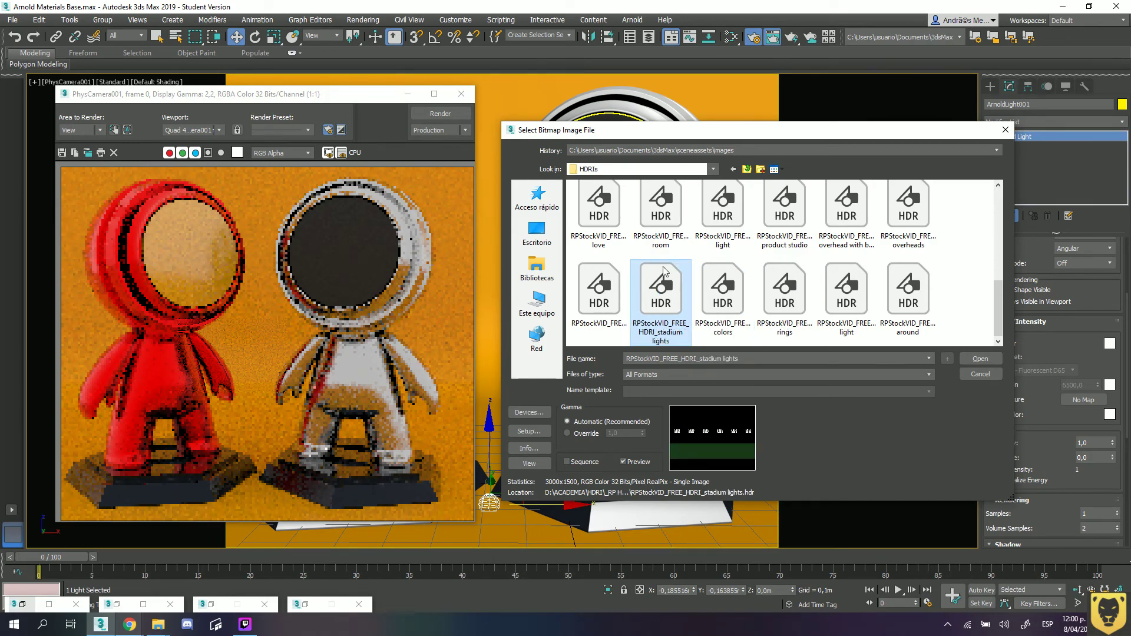
# Load RPStockVID_FREE_HDRI_rainbox love as the light's texture, keeping Real Pixels (32 bpp) storage and the default exposure.
pyautogui.click(610, 236)
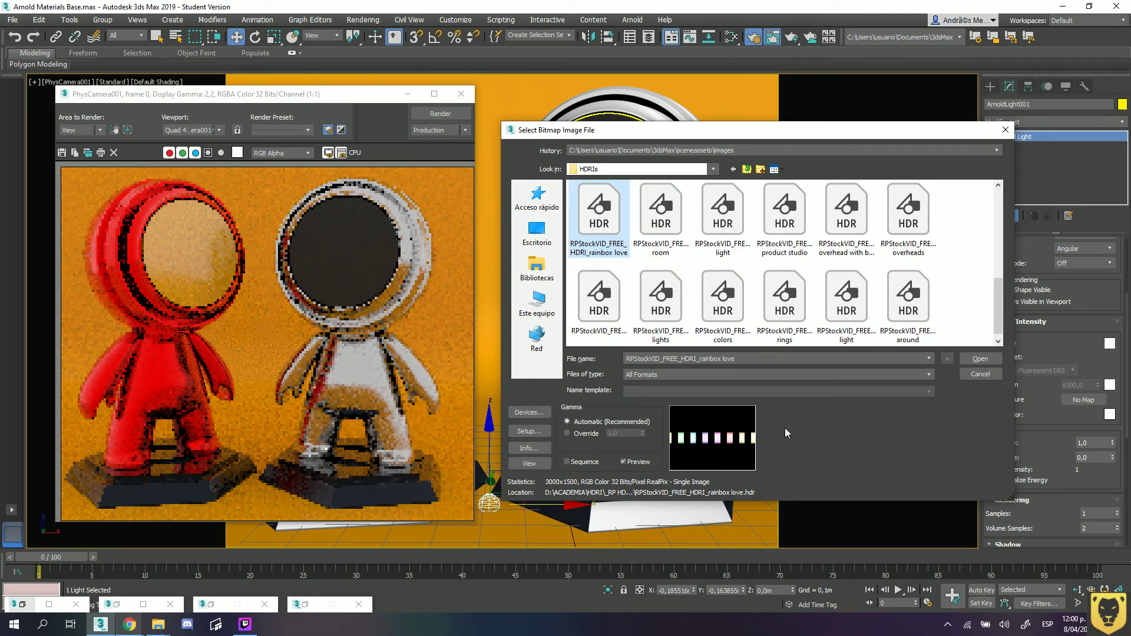
pyautogui.click(977, 359)
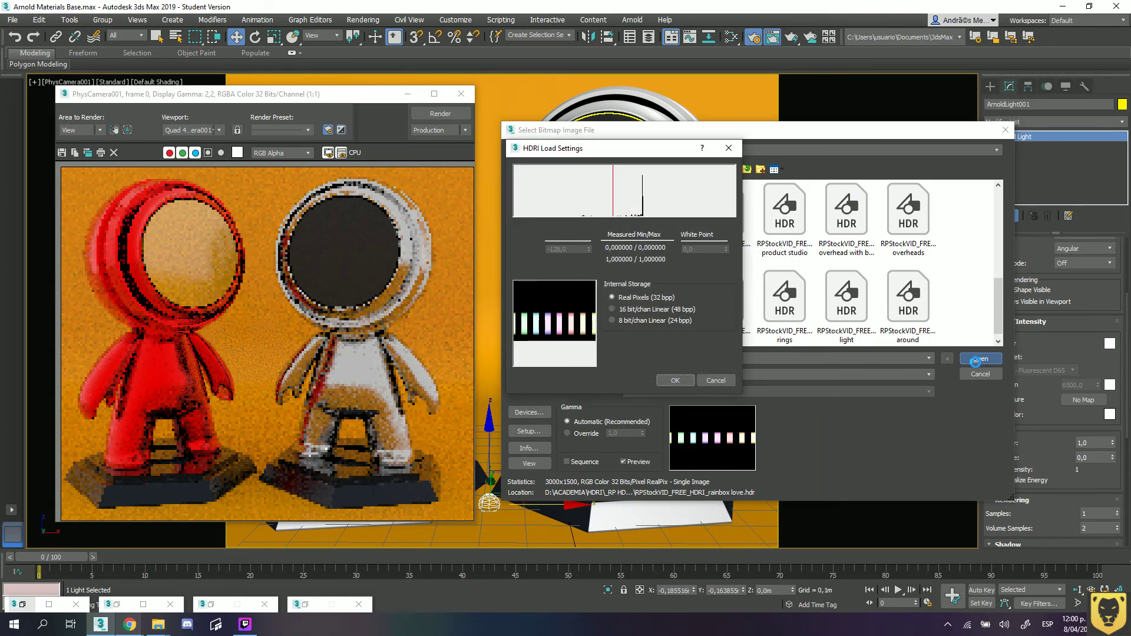
pyautogui.moveTo(592, 145); pyautogui.dragTo(495, 40)
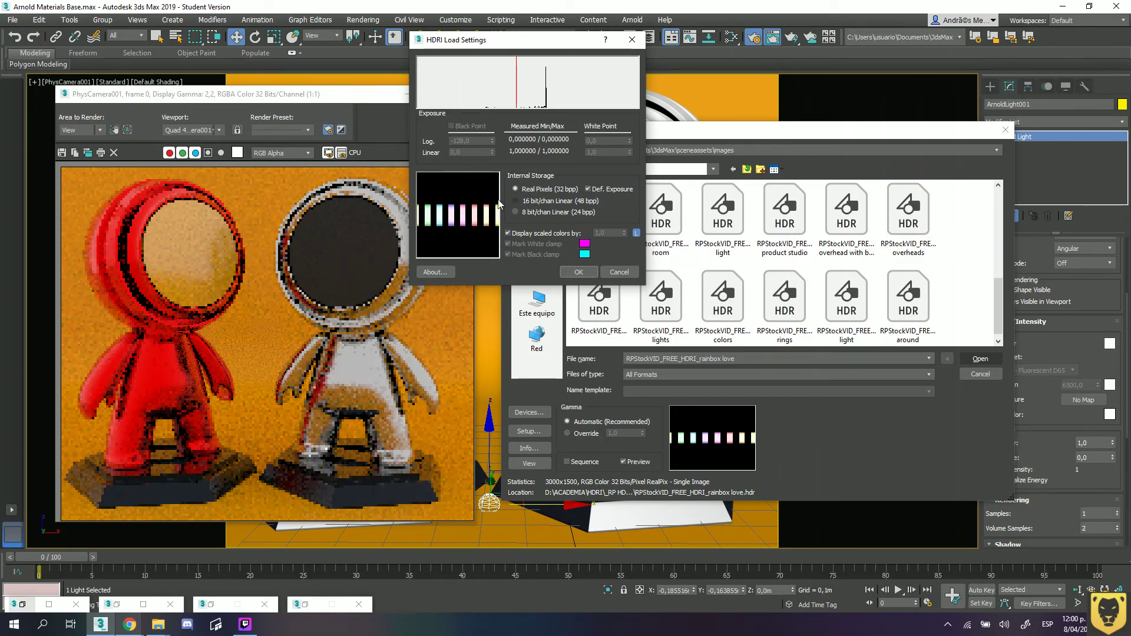
pyautogui.click(592, 275)
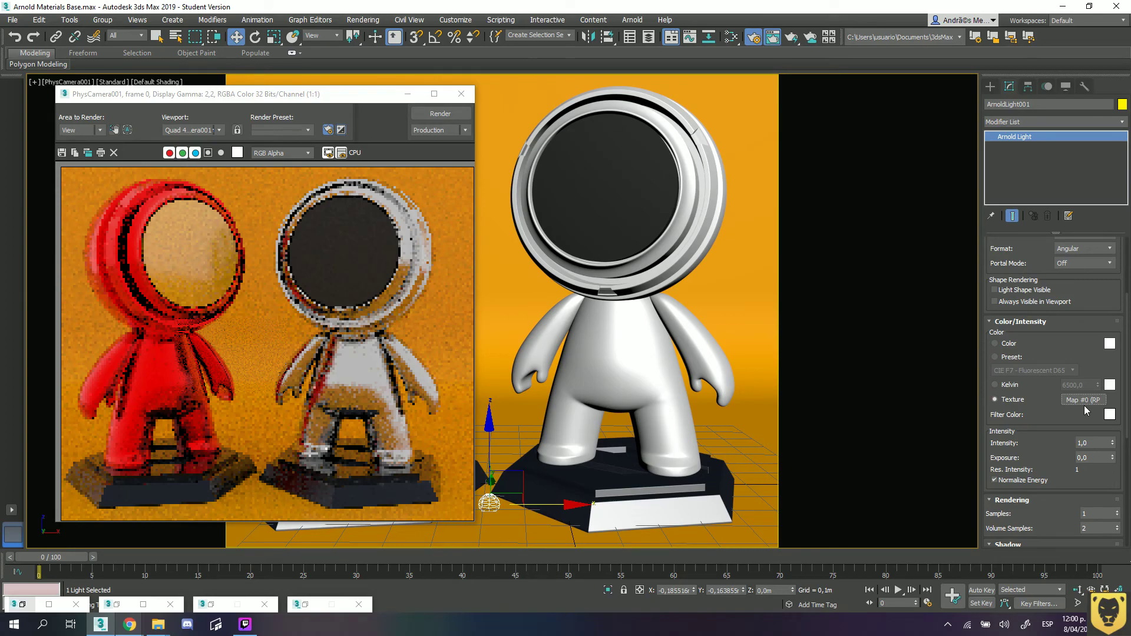
# Place the light's texture map in the Hdri view of the Slate Material Editor as an instance.
pyautogui.press('m')
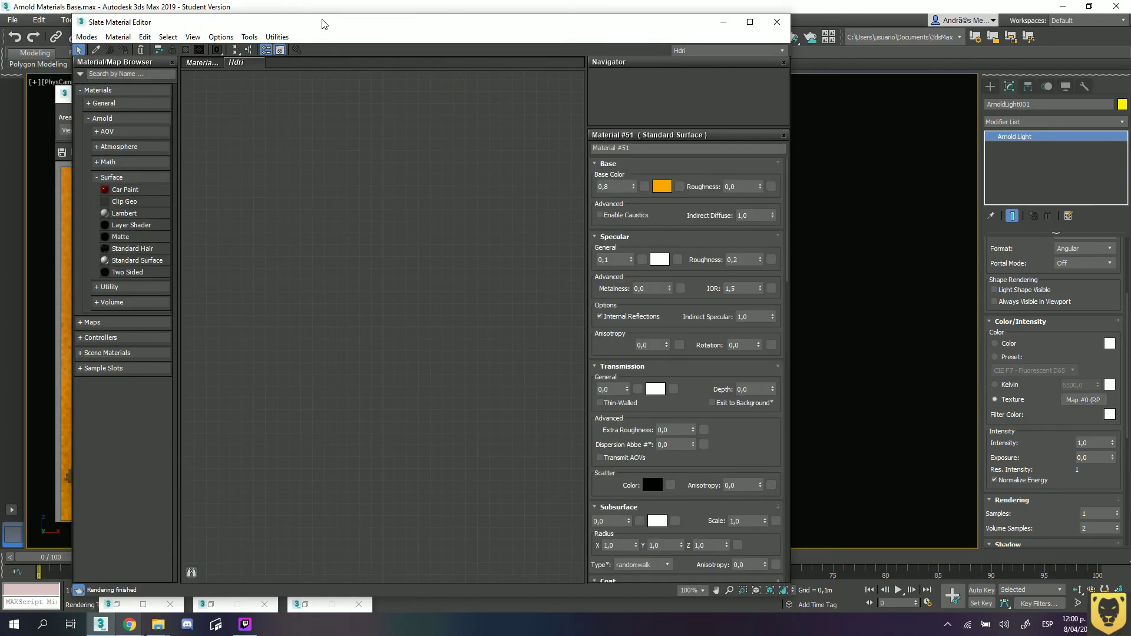
pyautogui.moveTo(322, 23); pyautogui.dragTo(372, 17)
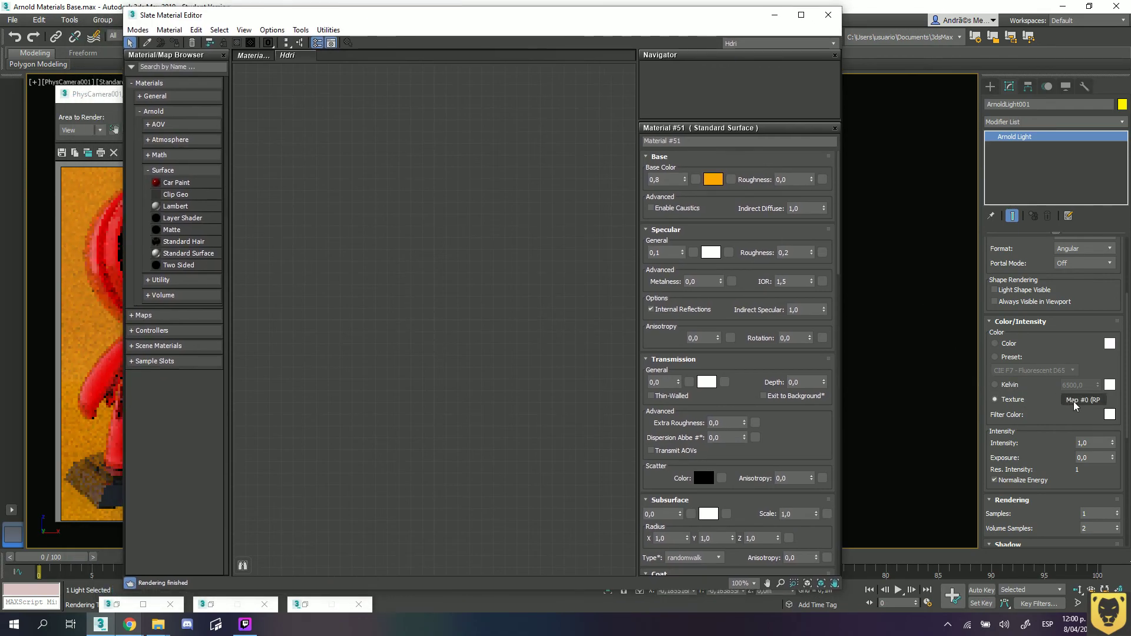
pyautogui.moveTo(1087, 401); pyautogui.dragTo(574, 344)
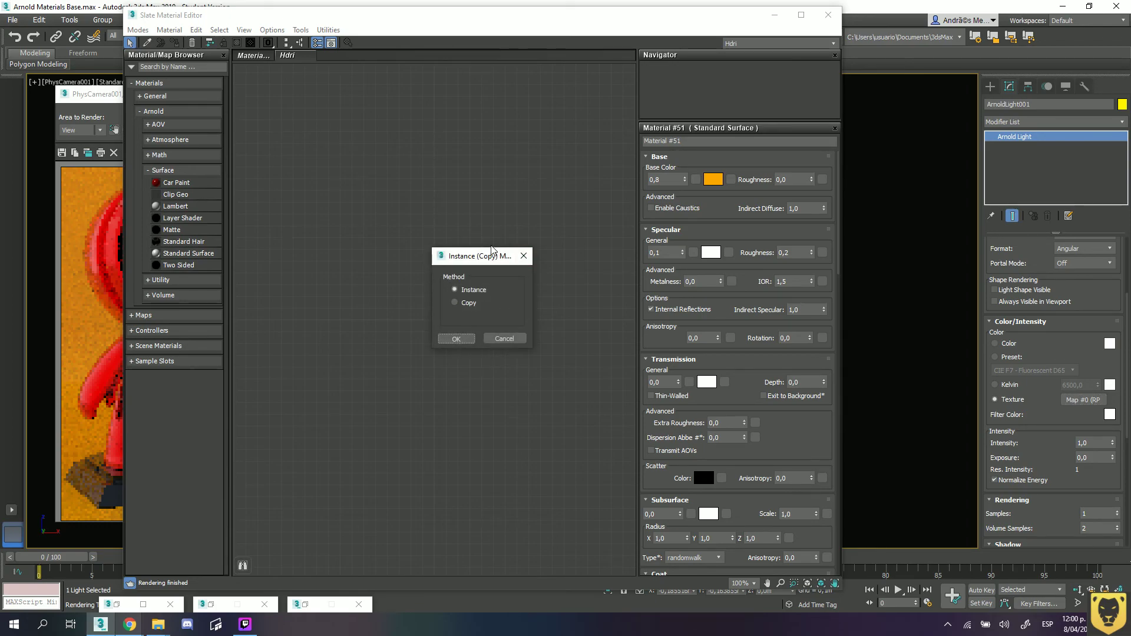
pyautogui.click(456, 338)
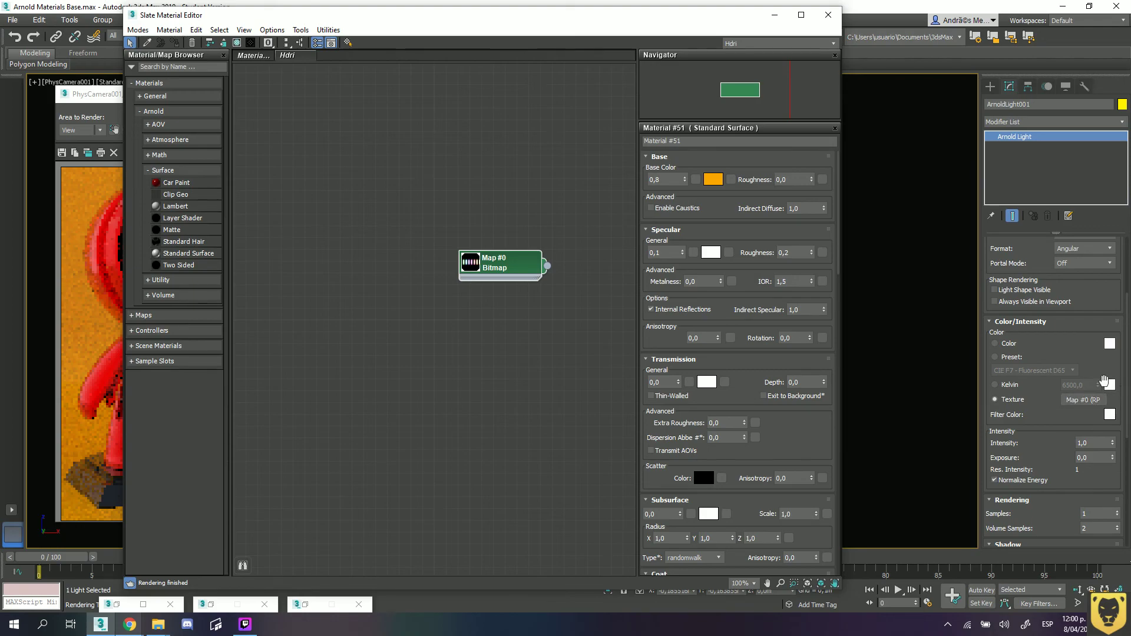
pyautogui.scroll(5, 511, 257)
pyautogui.scroll(1, 620, 242)
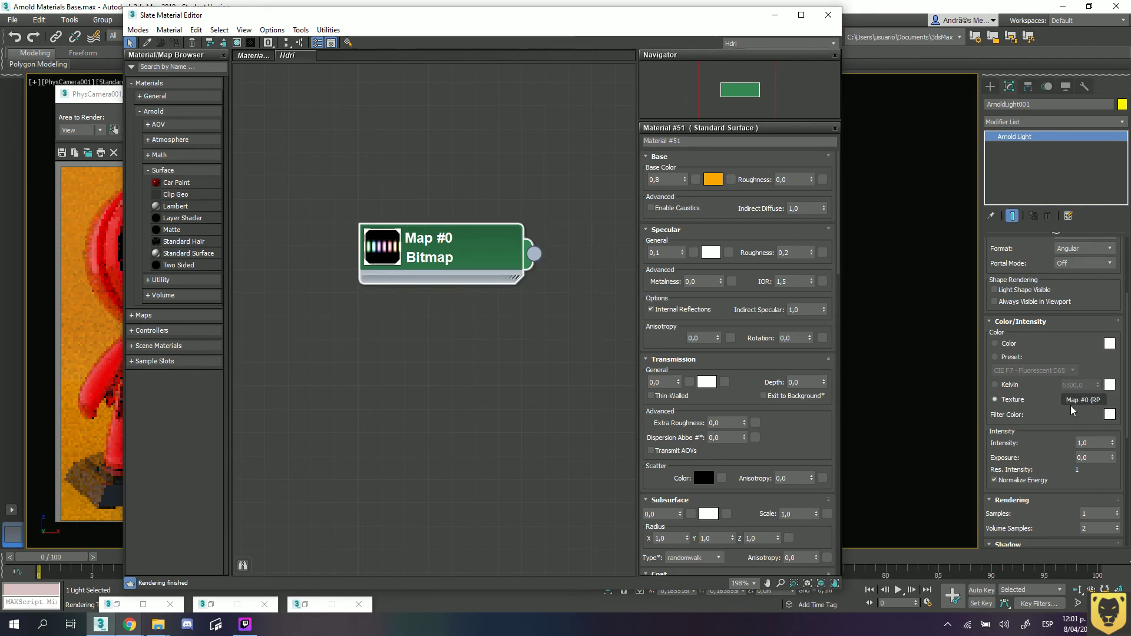
# Set the HDRI bitmap's coordinates to Environ and enlarge the node's preview thumbnail.
pyautogui.doubleClick(448, 238)
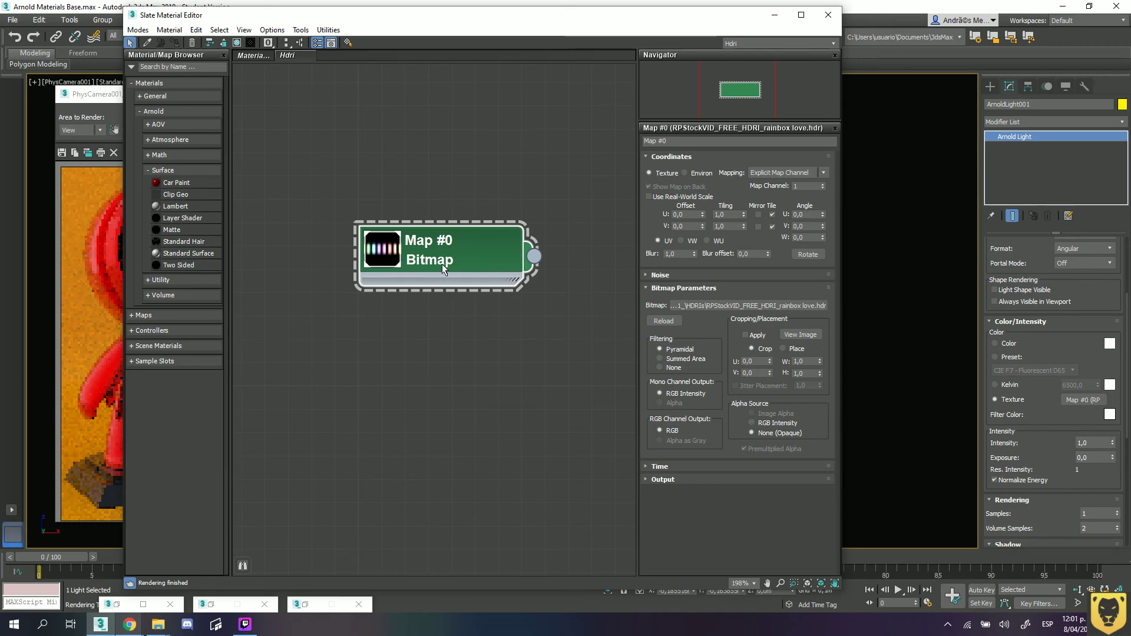
pyautogui.moveTo(437, 261); pyautogui.dragTo(500, 235)
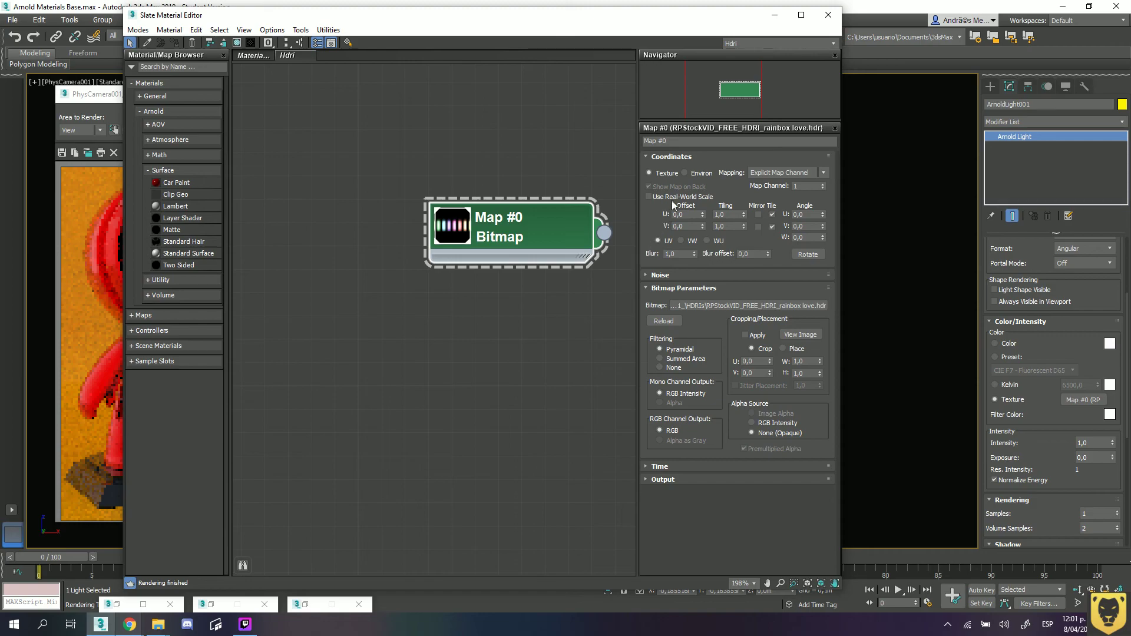
pyautogui.click(686, 174)
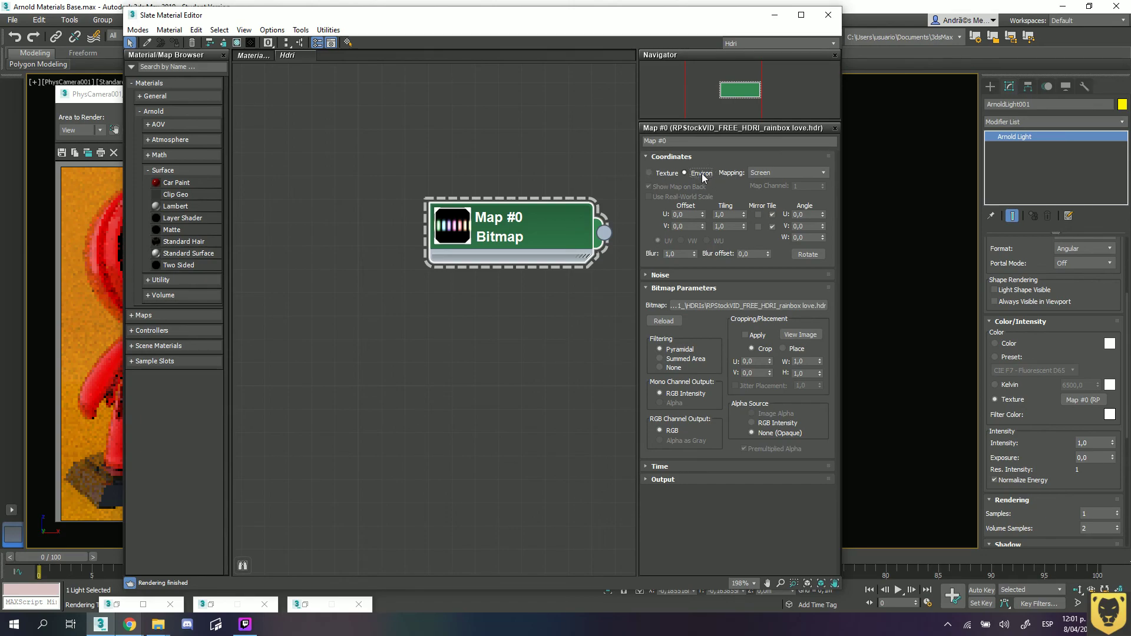
pyautogui.doubleClick(459, 228)
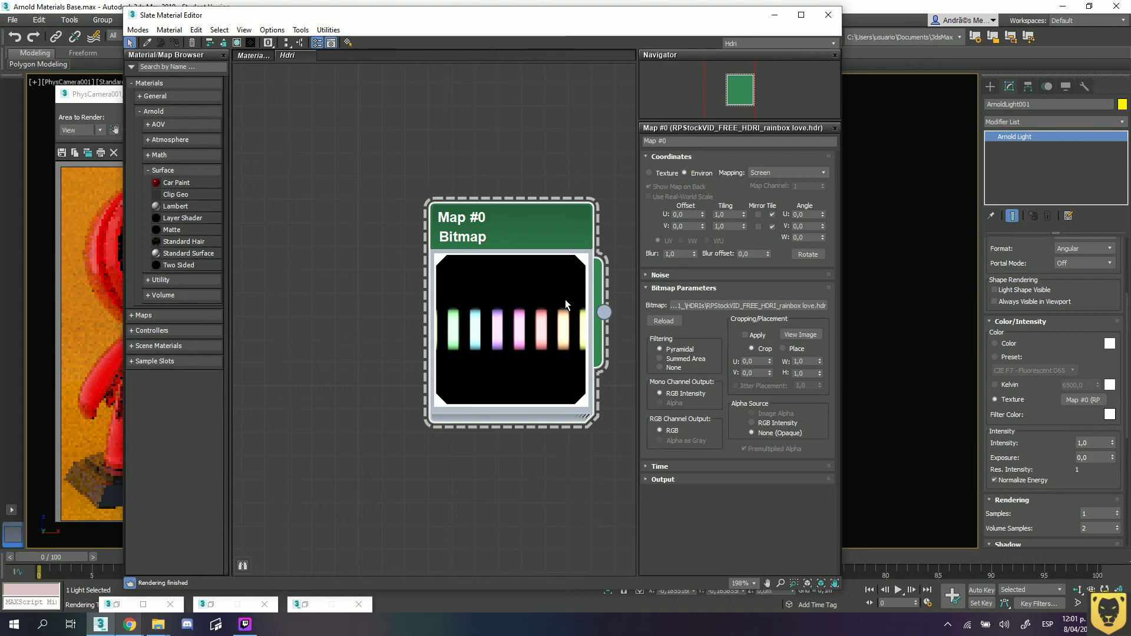
# Set the HDRI bitmap's environment mapping to Spherical Environment and render the PhysCamera001 view again.
pyautogui.moveTo(531, 232); pyautogui.dragTo(465, 153, button='middle')
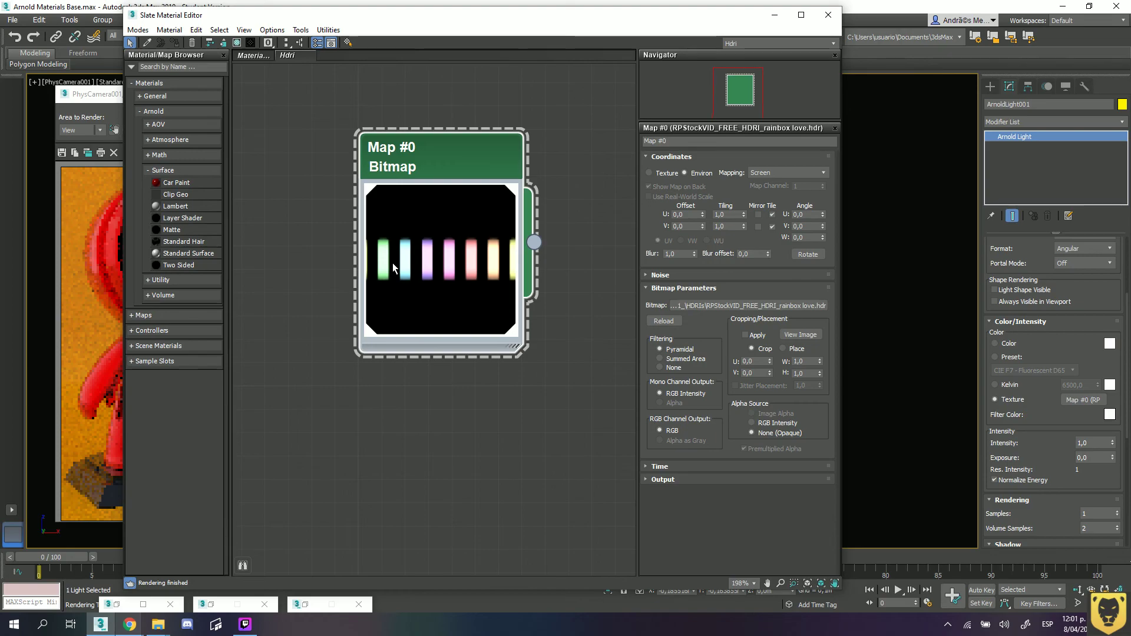
pyautogui.click(657, 172)
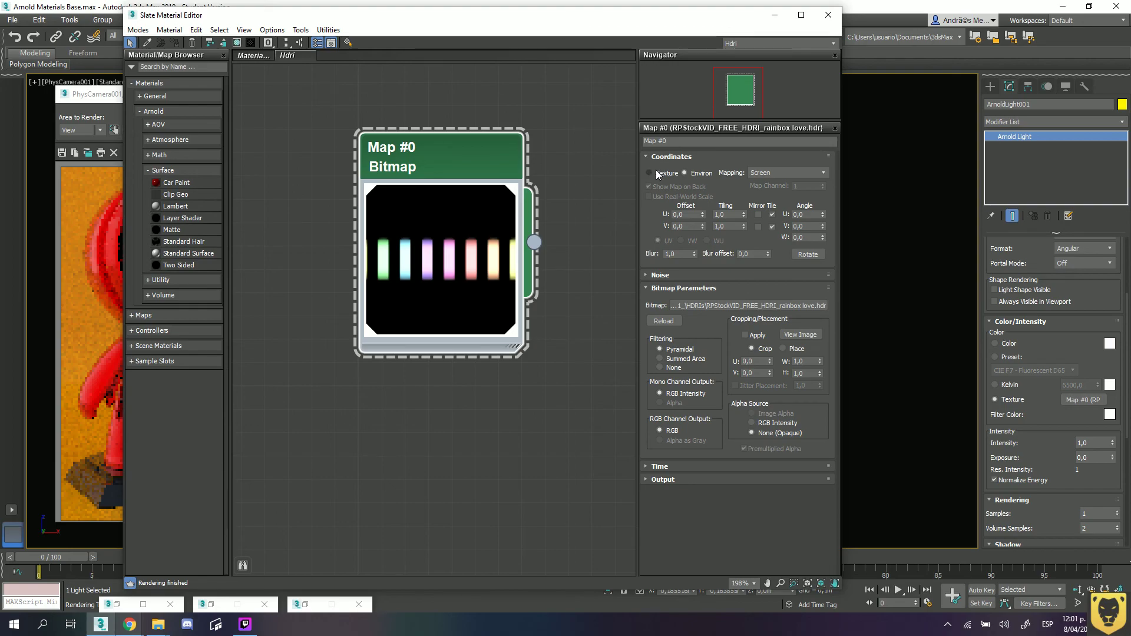
pyautogui.click(698, 173)
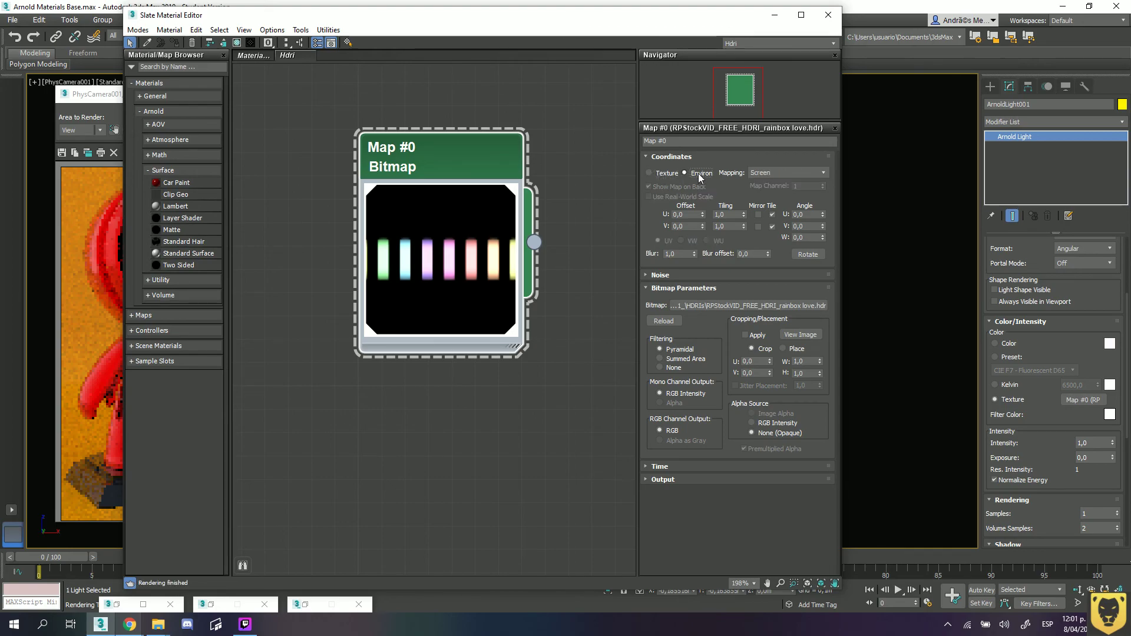
pyautogui.click(761, 176)
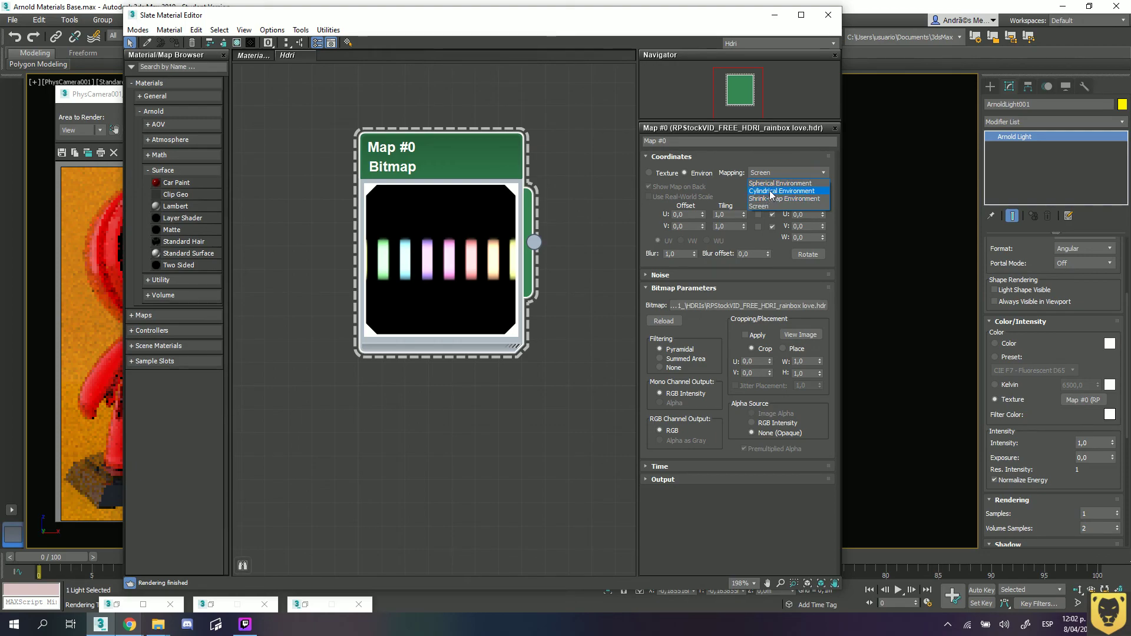
pyautogui.click(773, 180)
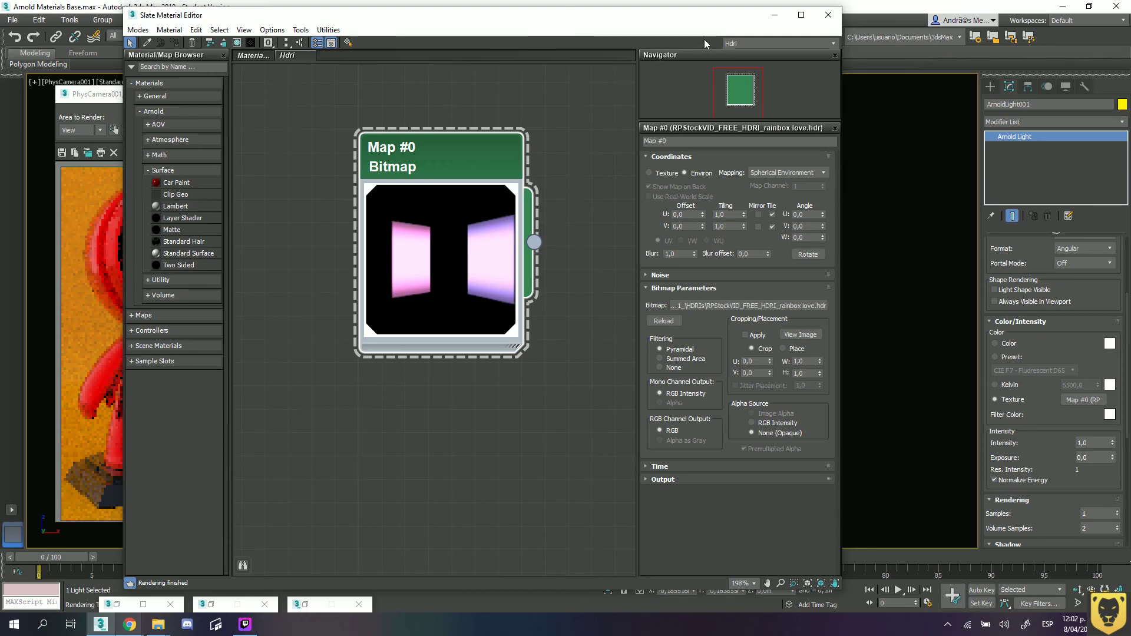
pyautogui.moveTo(702, 18); pyautogui.dragTo(1079, 48)
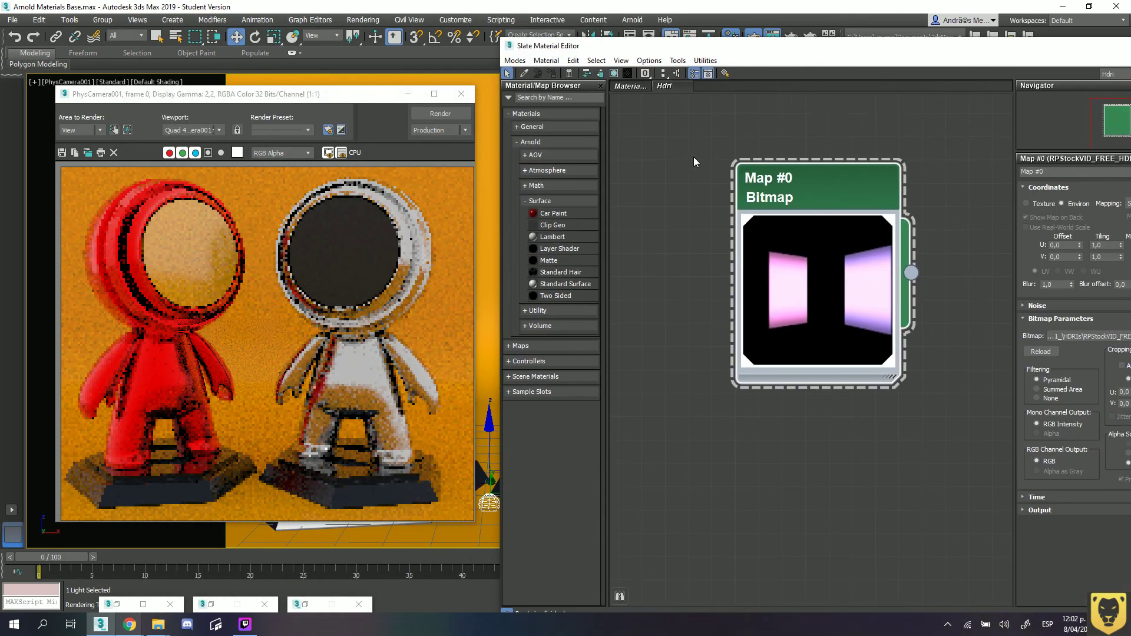
pyautogui.click(430, 114)
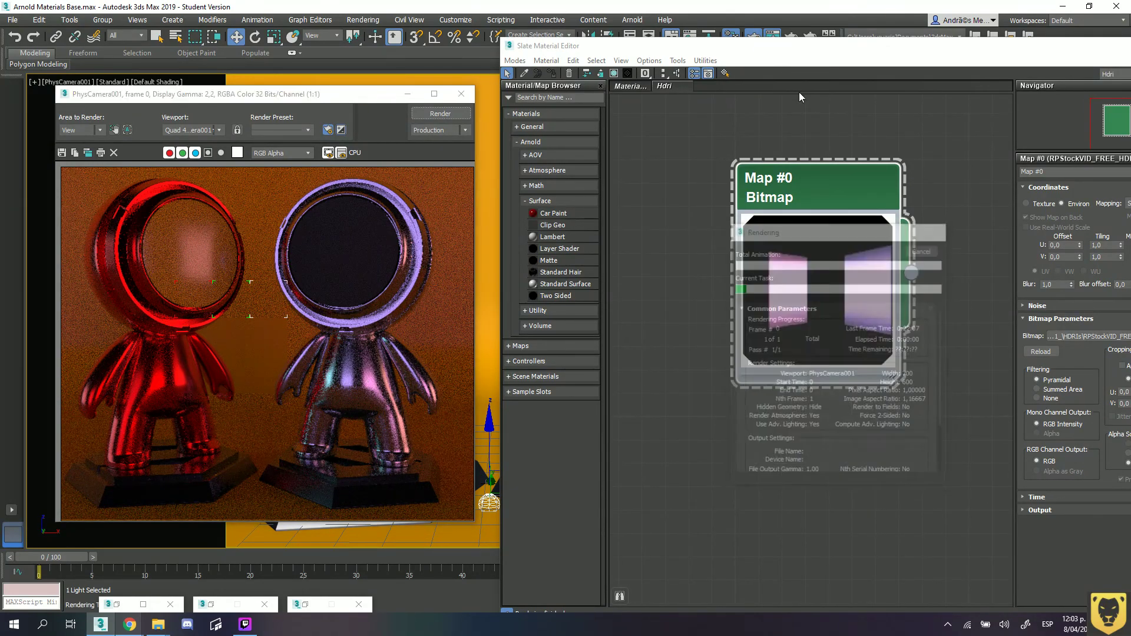
# Open the HDRI bitmap's file selection and look through the HDRI and Hdri_pack_1 folders, previewing startup and studio001.
pyautogui.moveTo(802, 48); pyautogui.dragTo(629, 39)
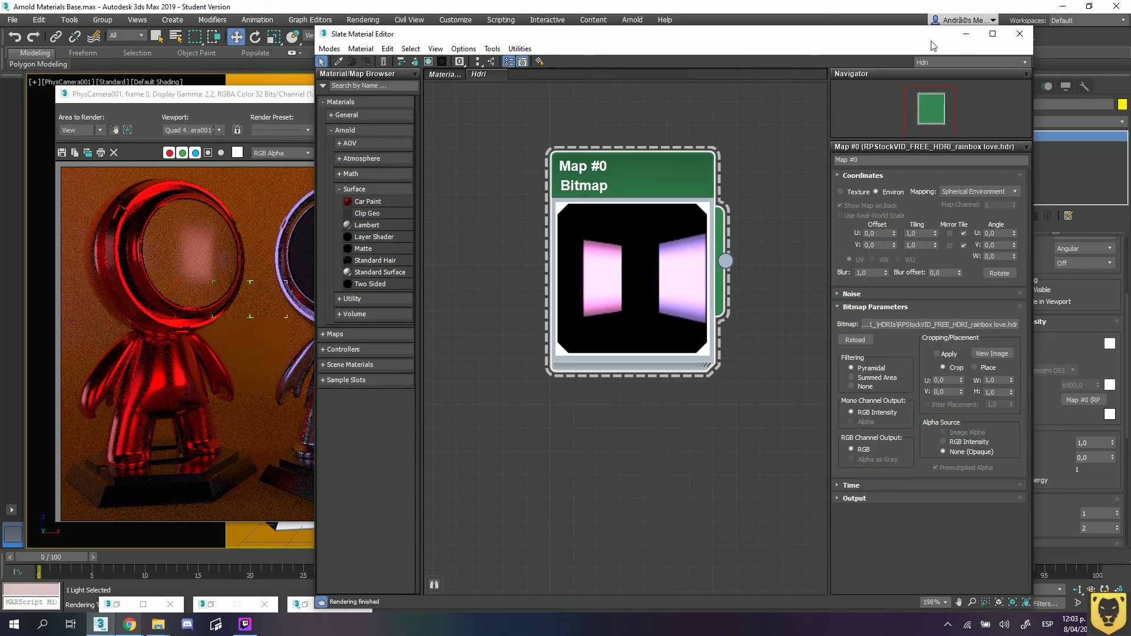
pyautogui.moveTo(978, 34); pyautogui.dragTo(909, 34)
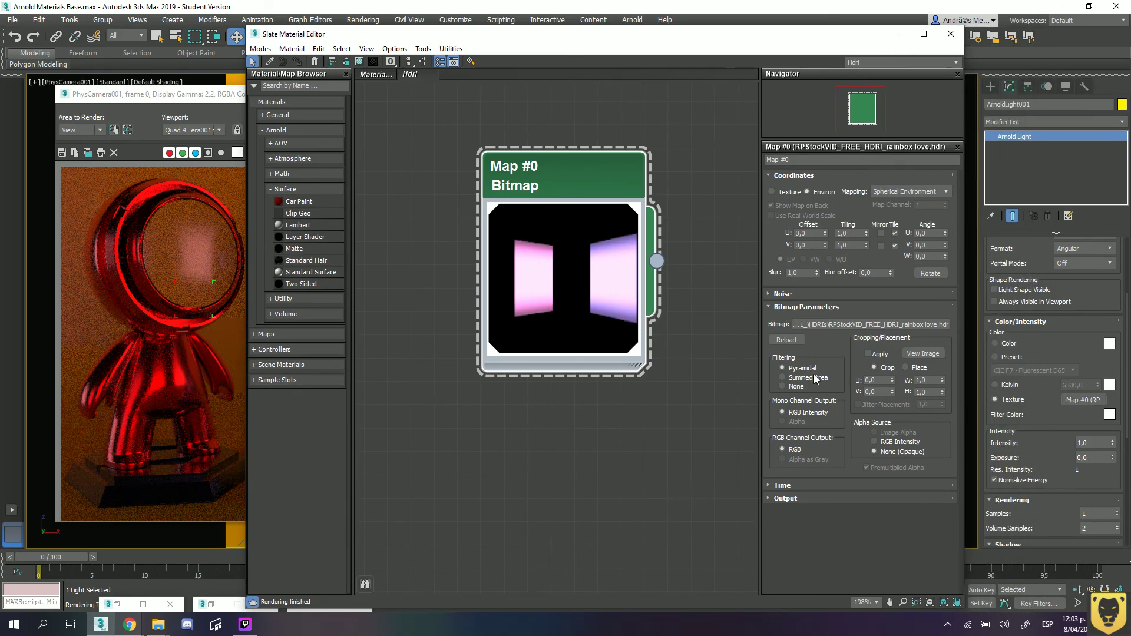
pyautogui.moveTo(570, 173); pyautogui.dragTo(631, 187)
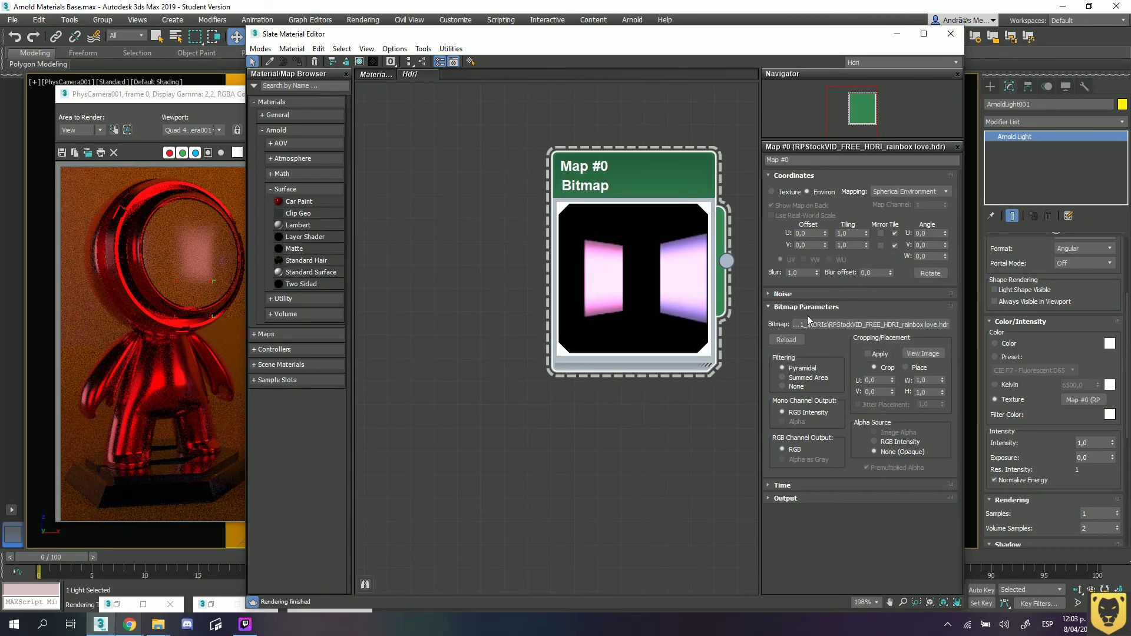
pyautogui.click(904, 321)
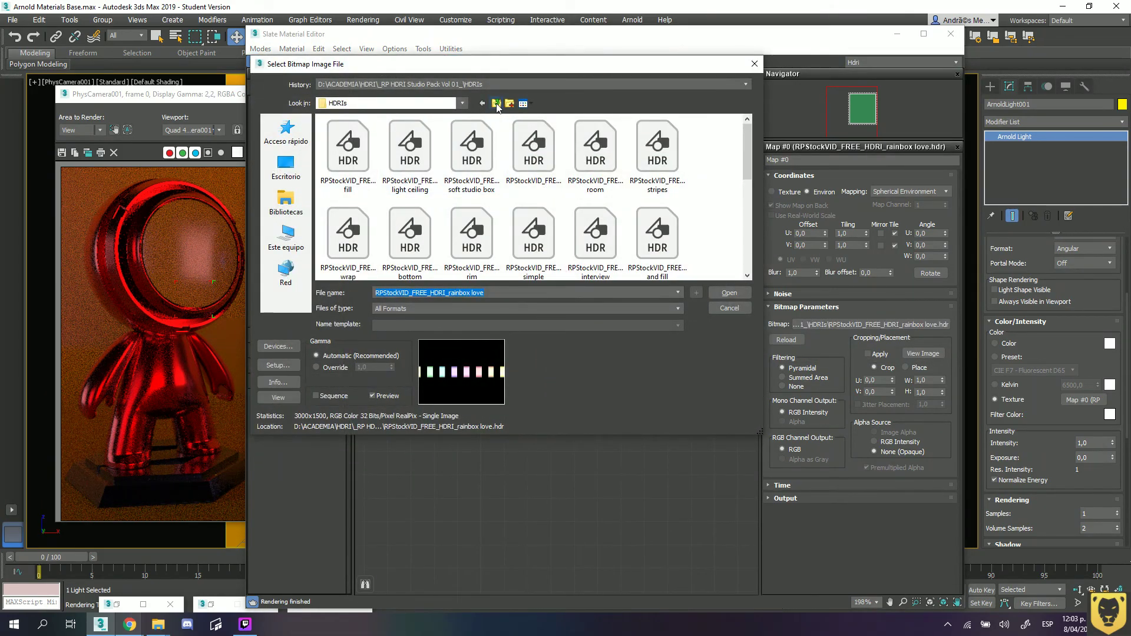
pyautogui.click(496, 104)
pyautogui.click(496, 105)
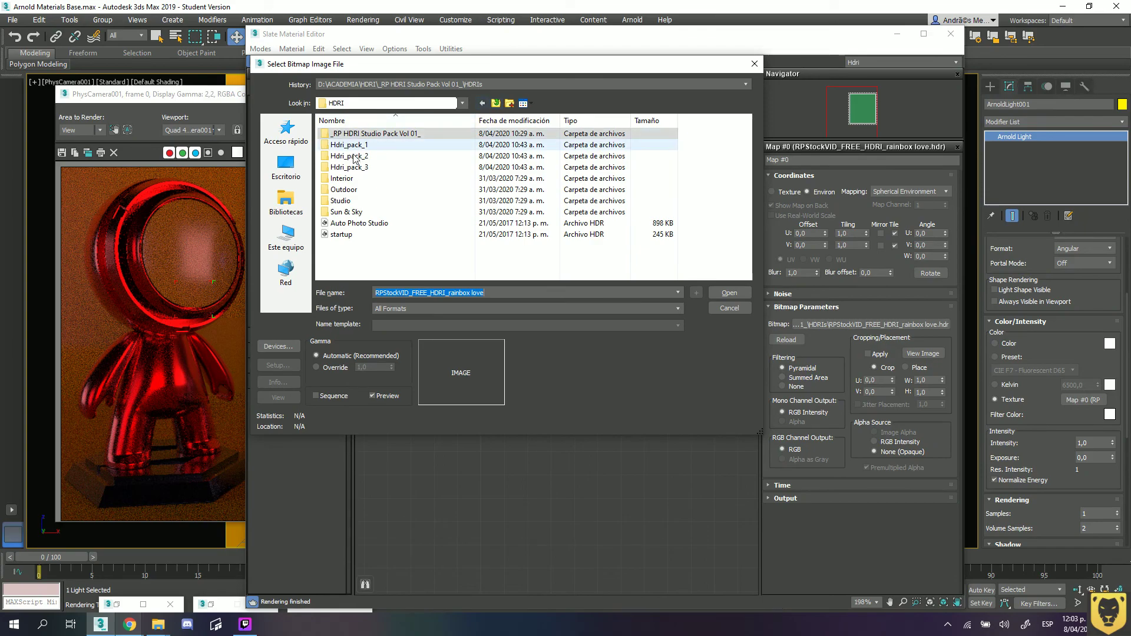
pyautogui.click(348, 233)
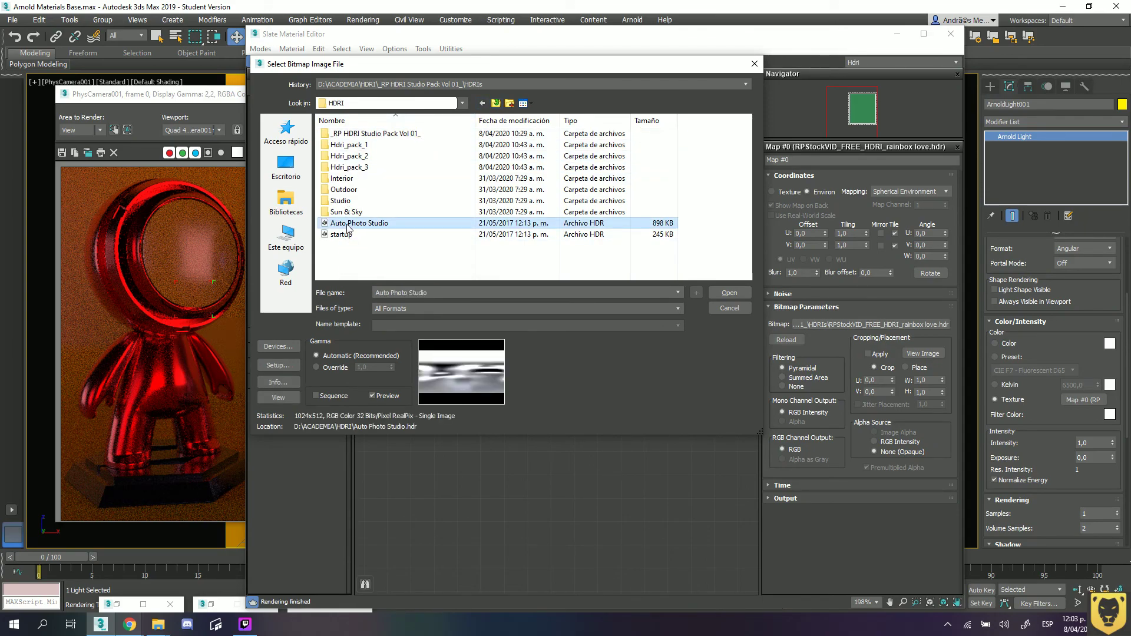
pyautogui.doubleClick(338, 145)
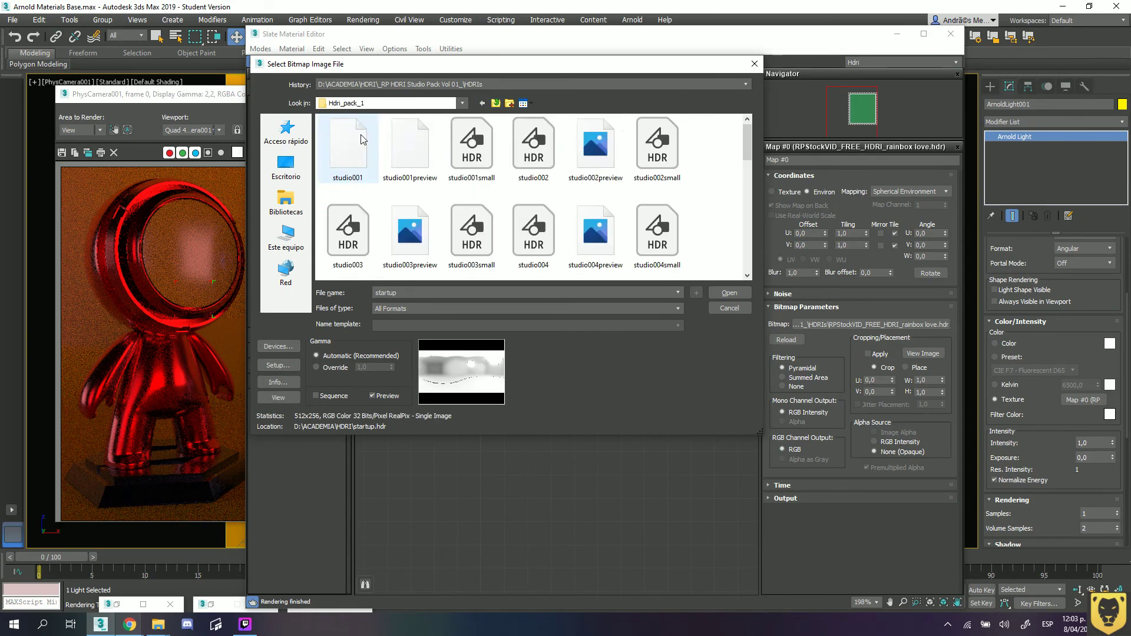
pyautogui.click(353, 149)
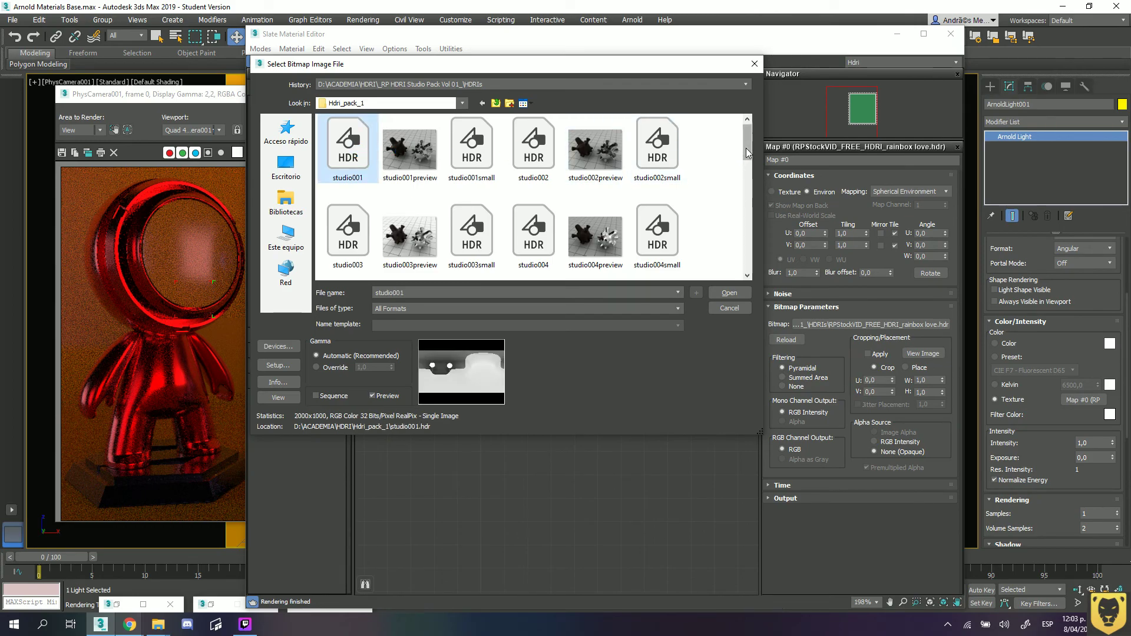
pyautogui.moveTo(747, 149); pyautogui.dragTo(747, 196)
pyautogui.click(344, 138)
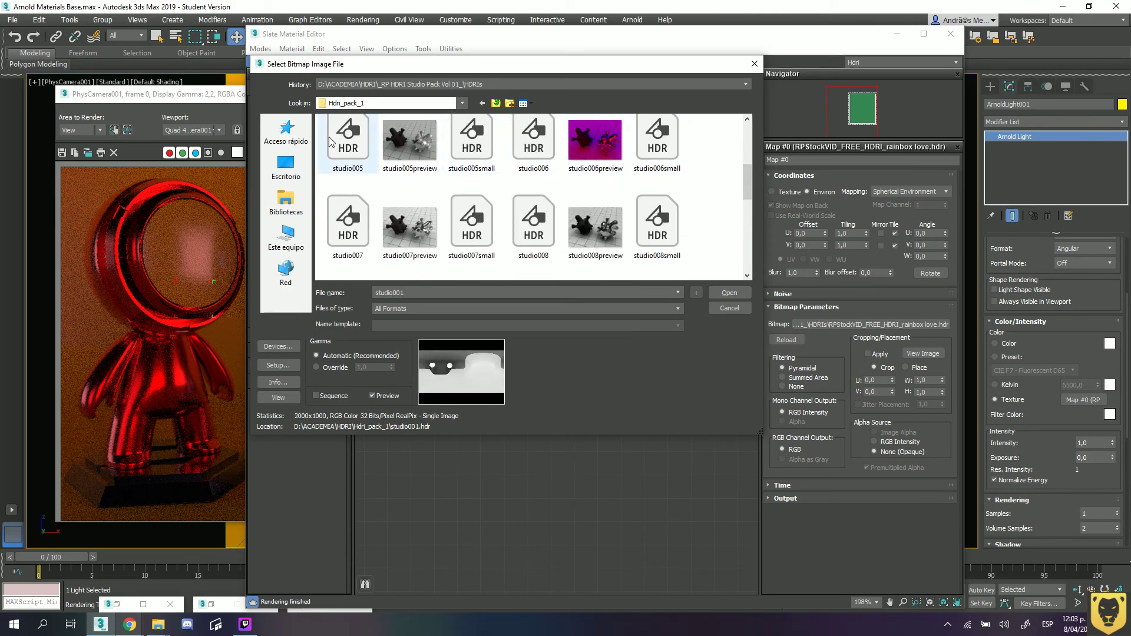
# Load startup.hdr from the HDRI folder into the bitmap with Real Pixels (32 bpp) storage and render the camera view.
pyautogui.click(496, 103)
pyautogui.doubleClick(348, 235)
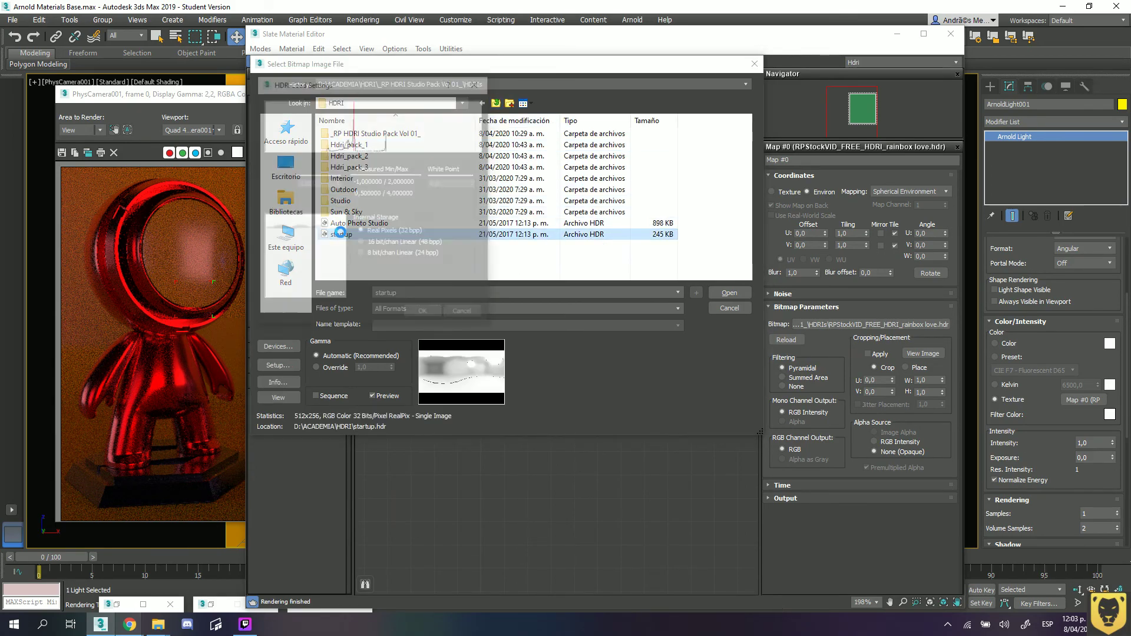
pyautogui.click(425, 314)
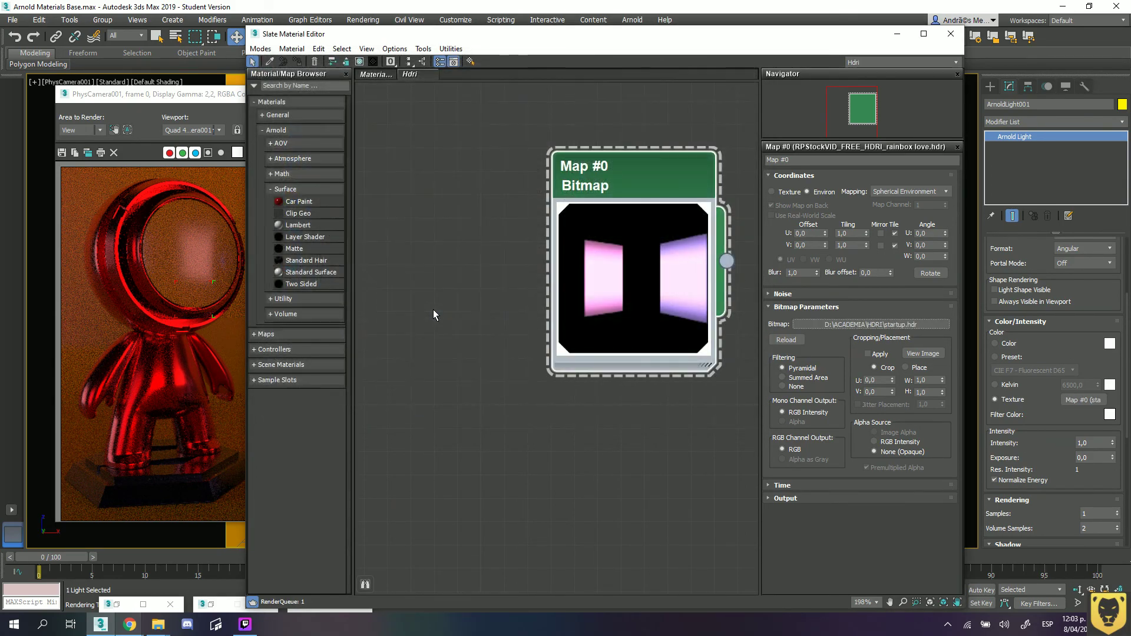
pyautogui.click(180, 95)
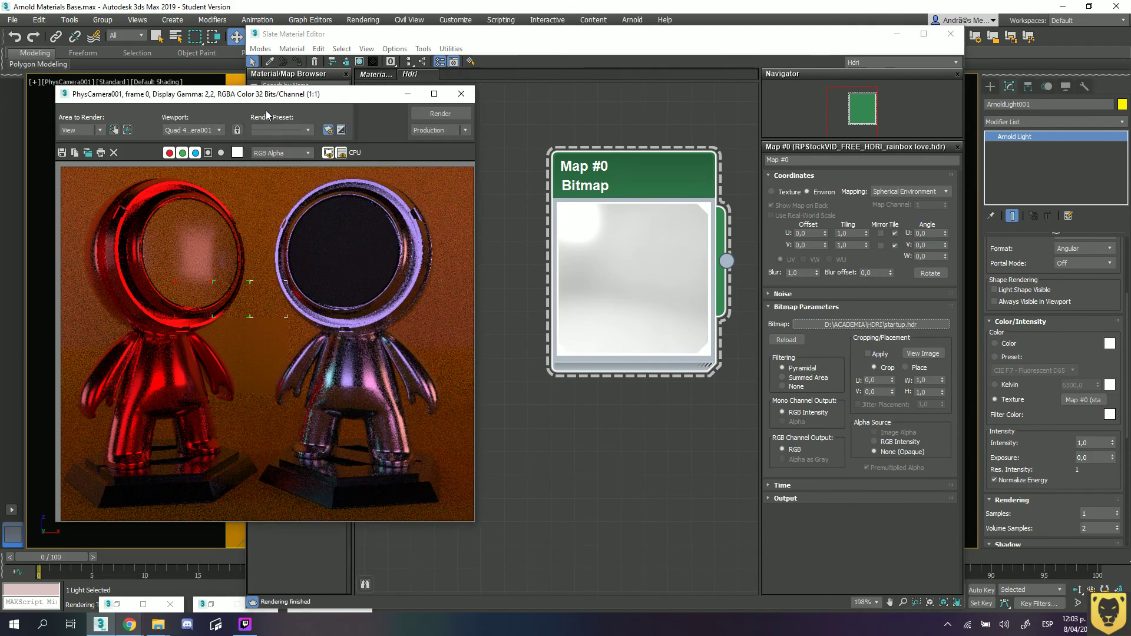
pyautogui.click(446, 112)
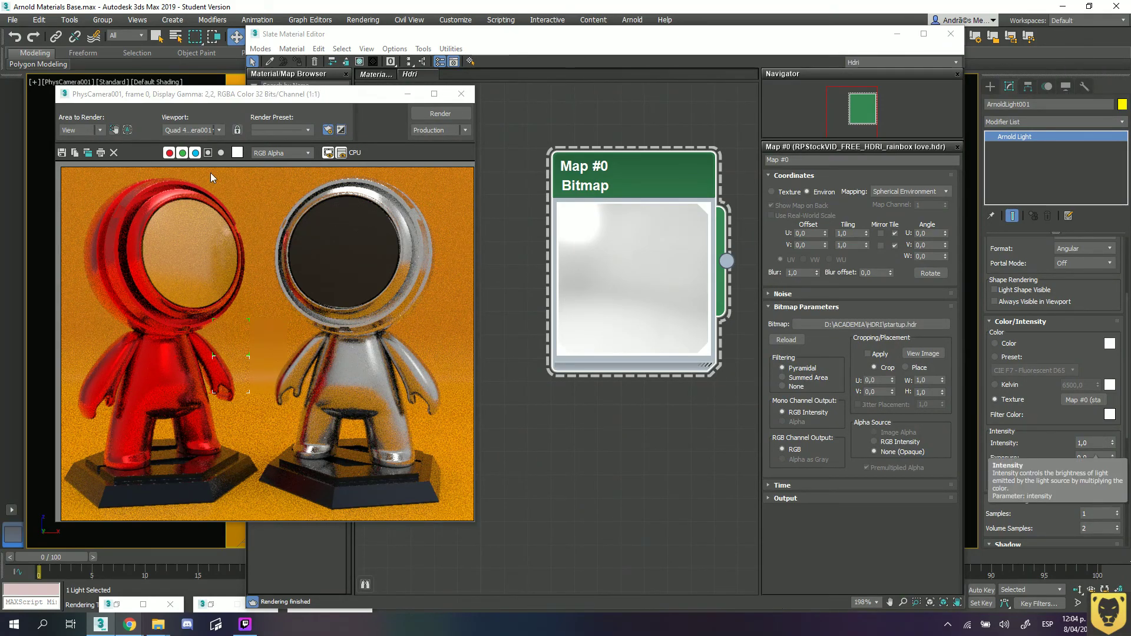
# Bring up Render Setup and change the render target to ActiveShade Mode.
pyautogui.moveTo(386, 35); pyautogui.dragTo(535, 12)
pyautogui.click(134, 102)
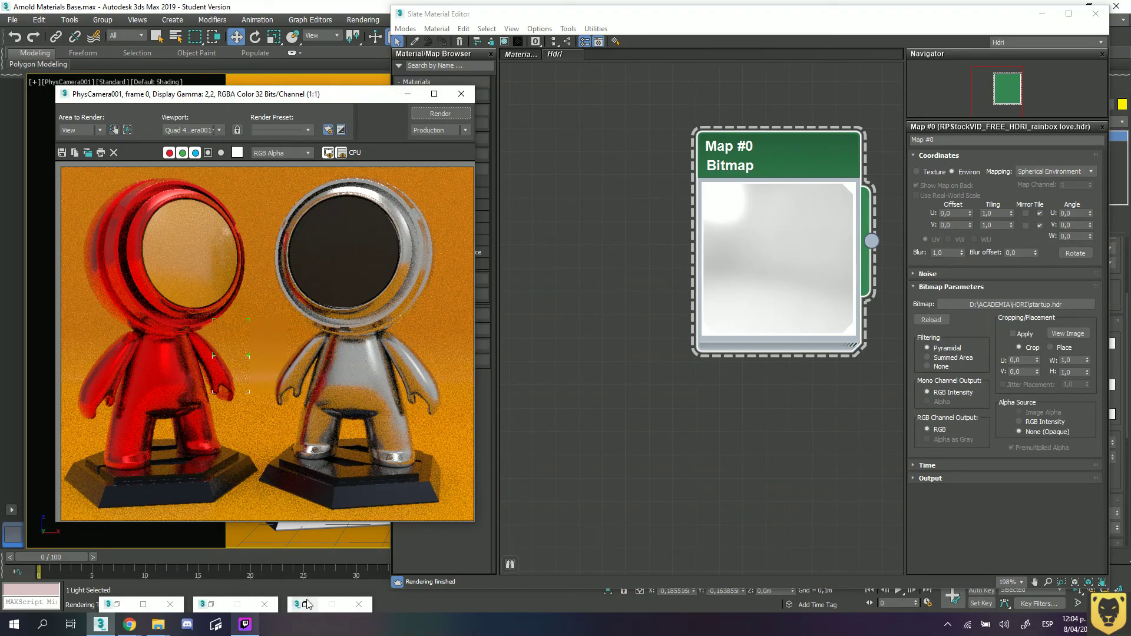
pyautogui.click(224, 82)
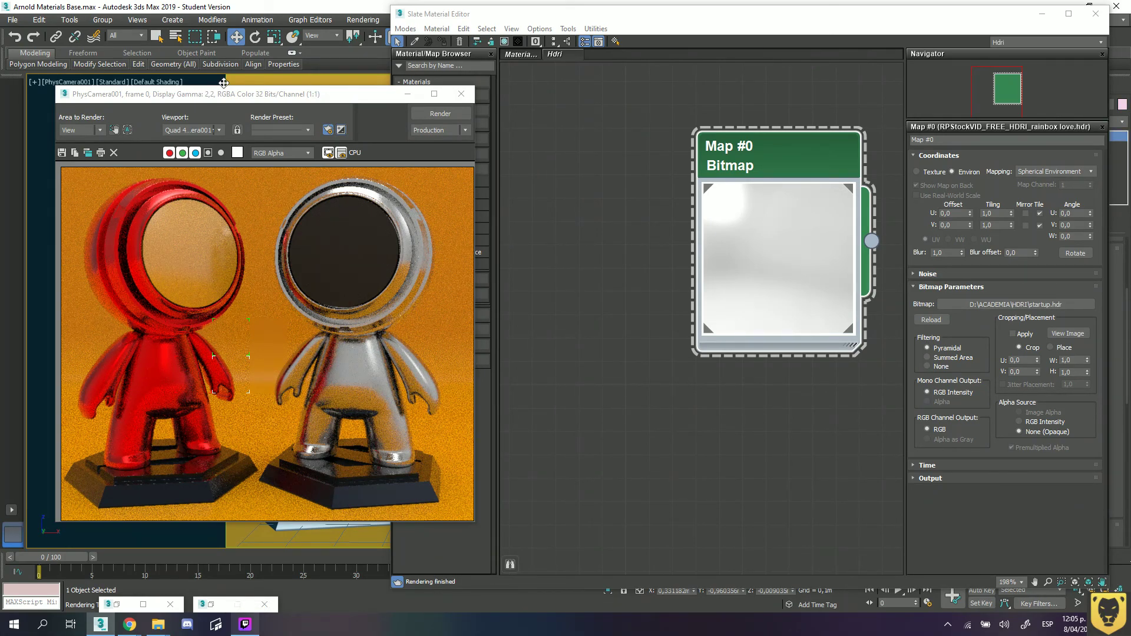
pyautogui.press('F10')
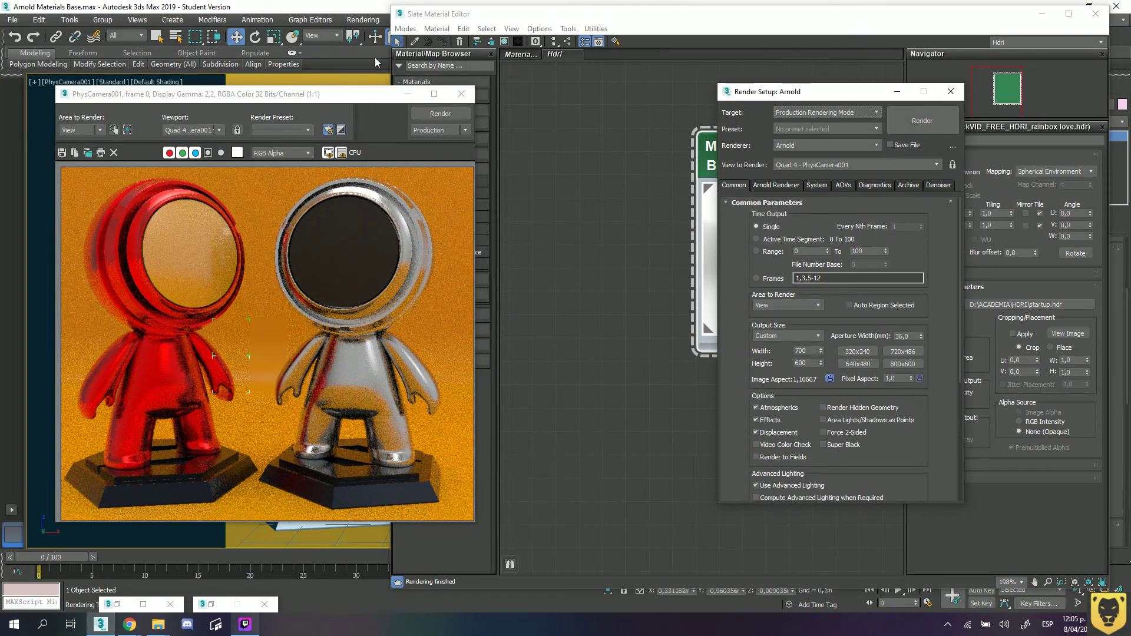
pyautogui.moveTo(822, 86); pyautogui.dragTo(424, 52)
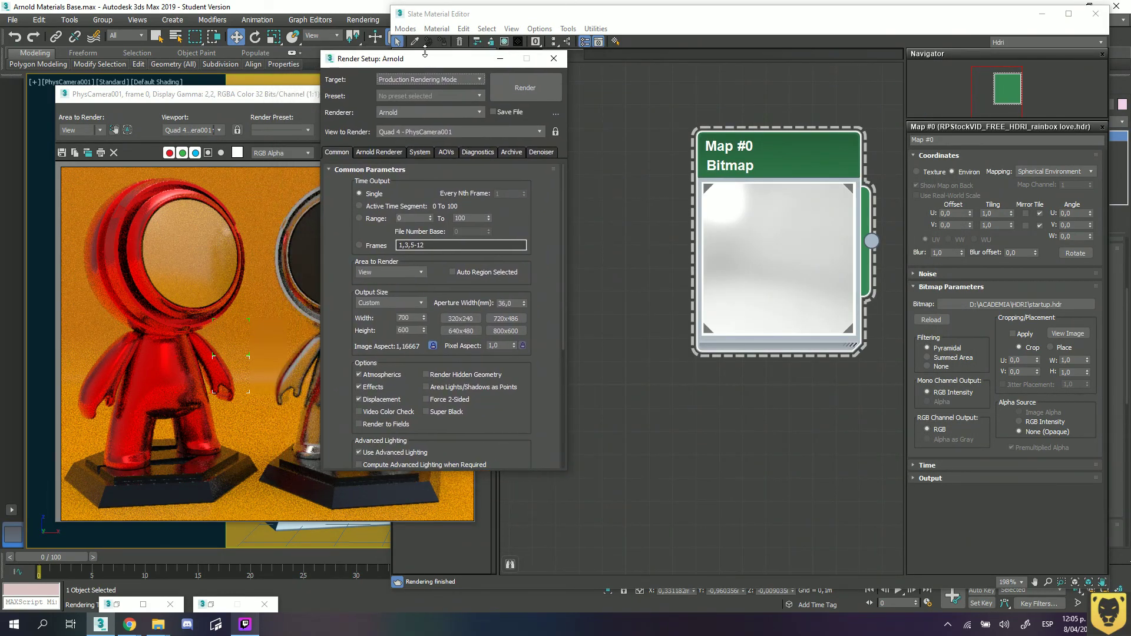
pyautogui.click(475, 81)
pyautogui.click(413, 112)
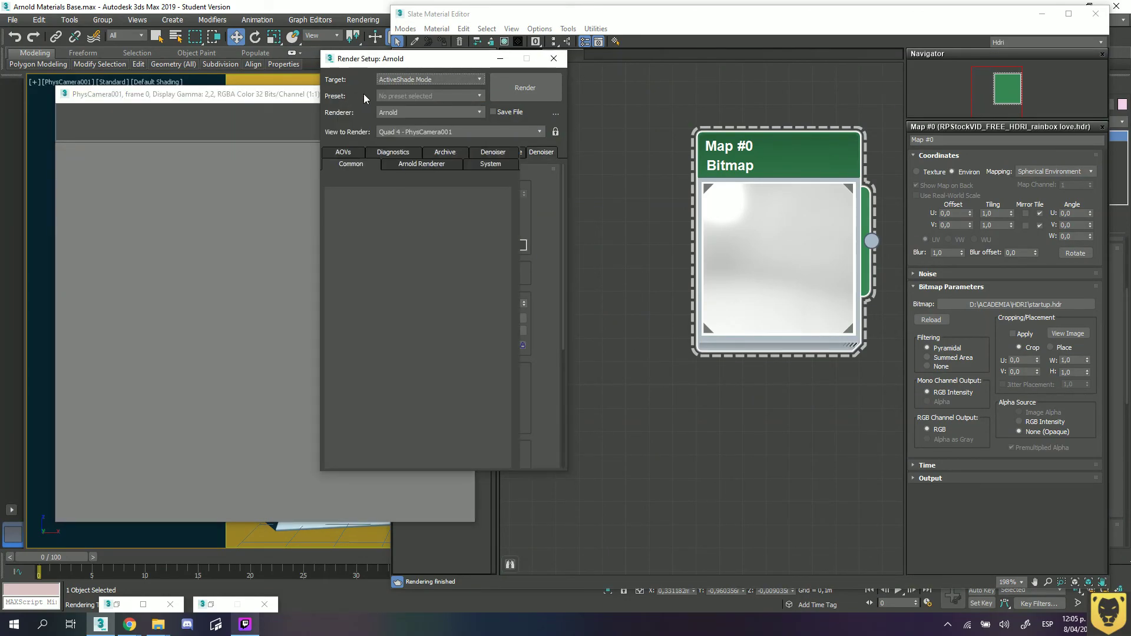
# Review the Arnold filtering and environment settings and start an ActiveShade render of the PhysCamera001 view.
pyautogui.moveTo(402, 63); pyautogui.dragTo(567, 108)
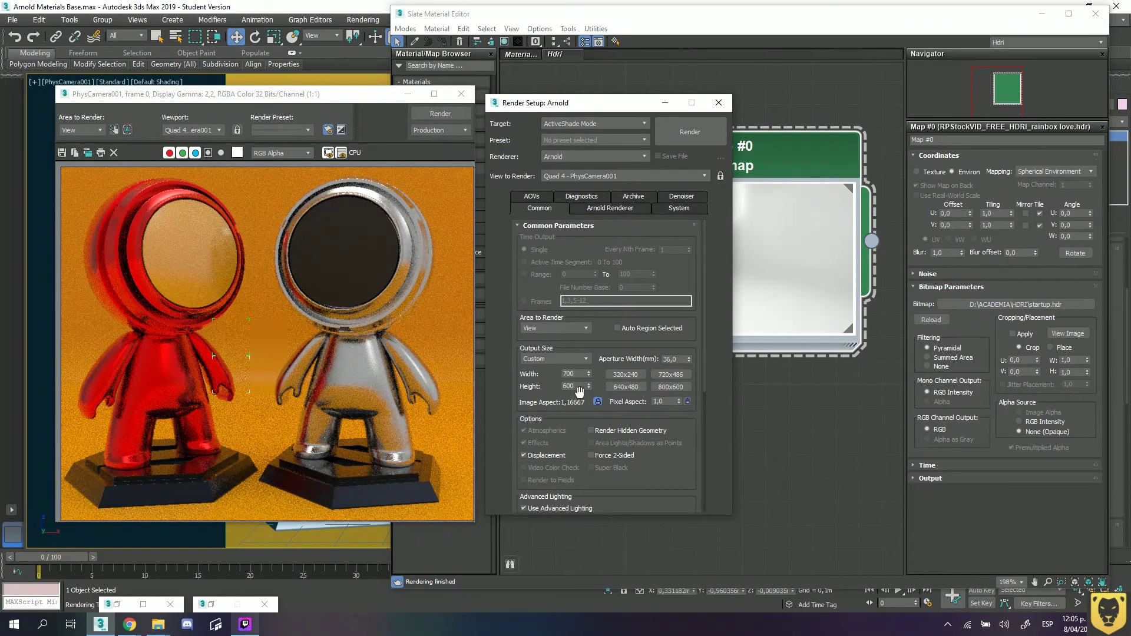
pyautogui.click(607, 208)
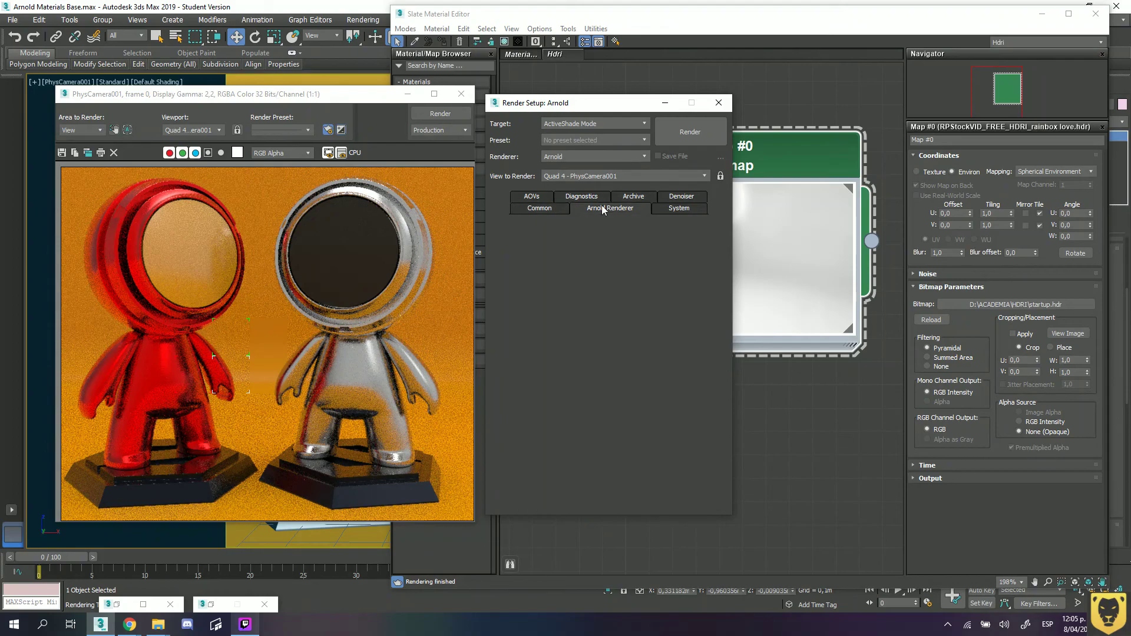
pyautogui.moveTo(633, 417); pyautogui.dragTo(650, 224)
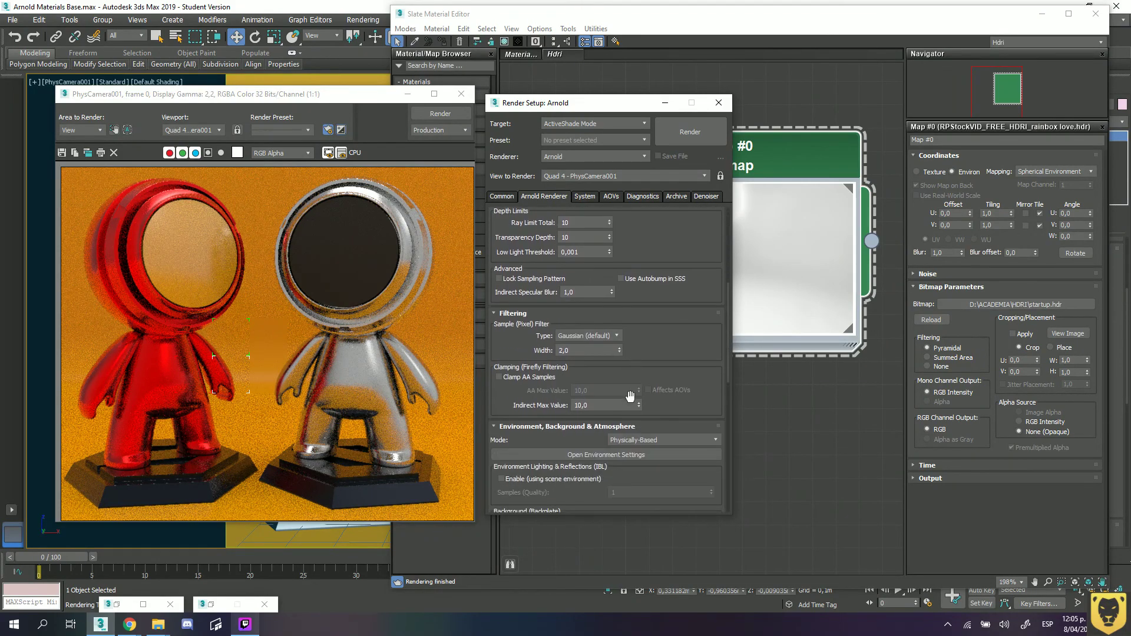
pyautogui.scroll(-5, 645, 308)
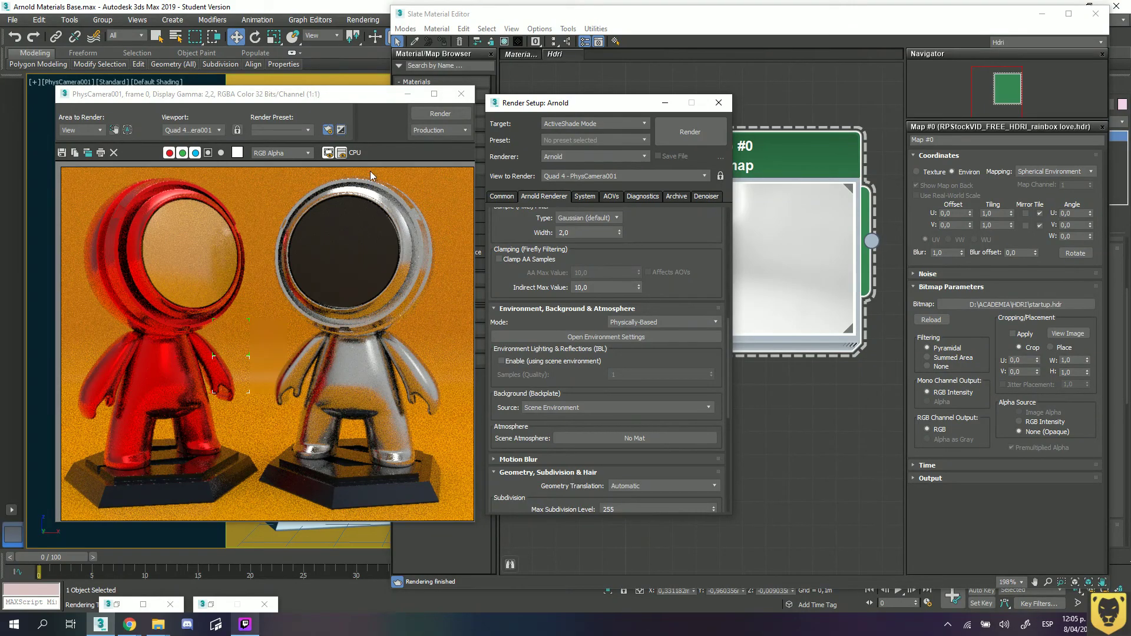
pyautogui.click(687, 131)
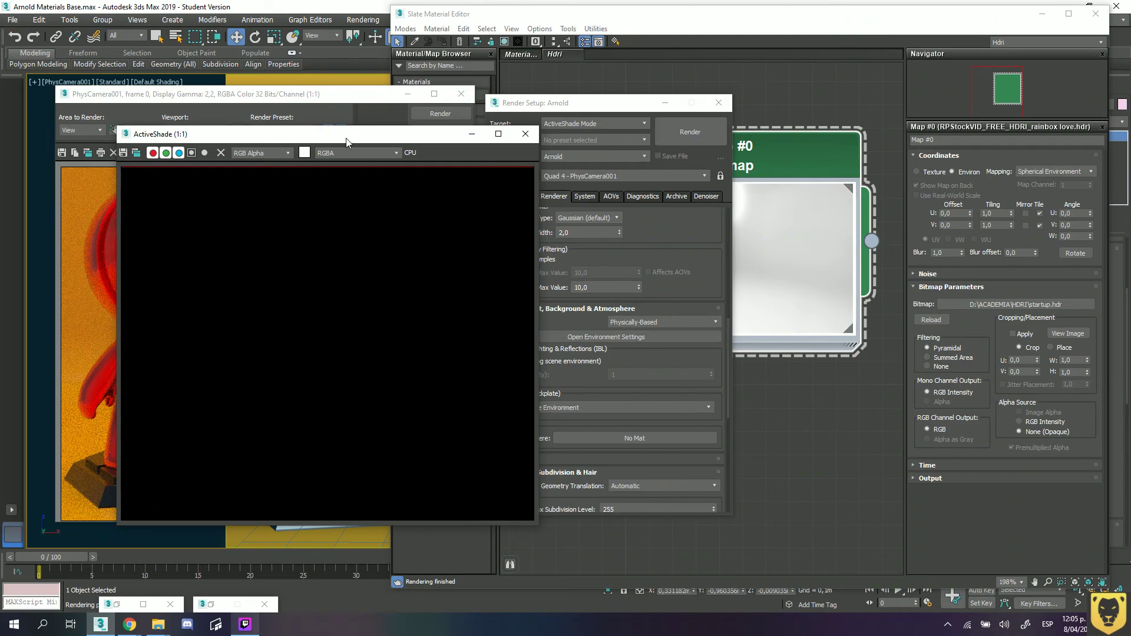
pyautogui.moveTo(328, 141); pyautogui.dragTo(258, 129)
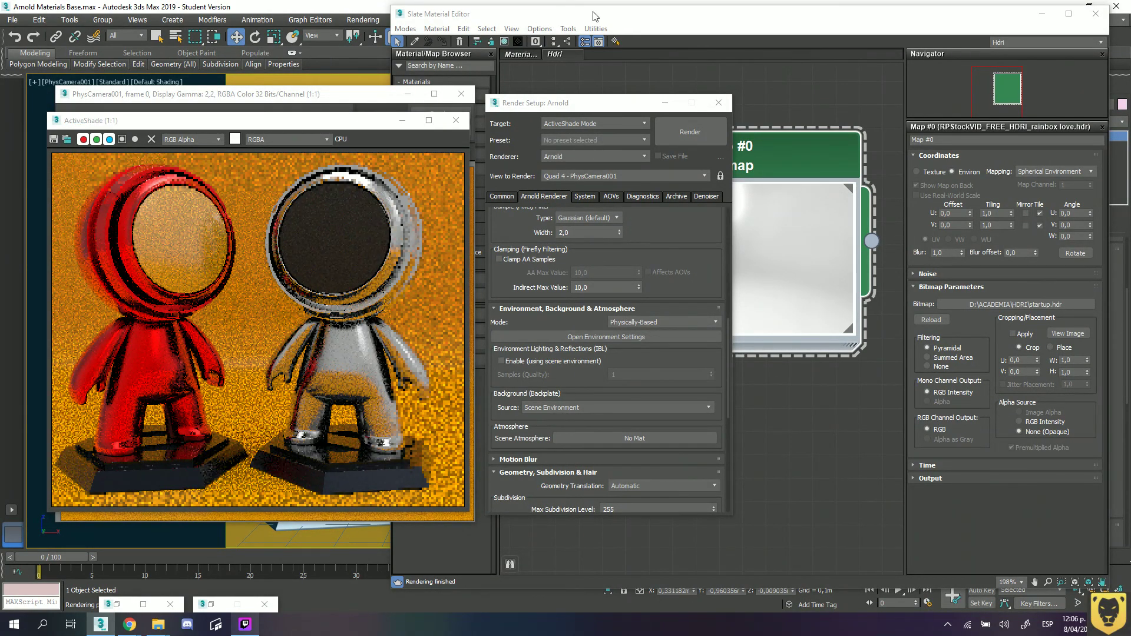
# Select the Arnold skydome light between the two models, rotate it about its vertical axis and start the ActiveShade render again.
pyautogui.moveTo(661, 16); pyautogui.dragTo(788, 18)
pyautogui.moveTo(567, 109); pyautogui.dragTo(151, 326)
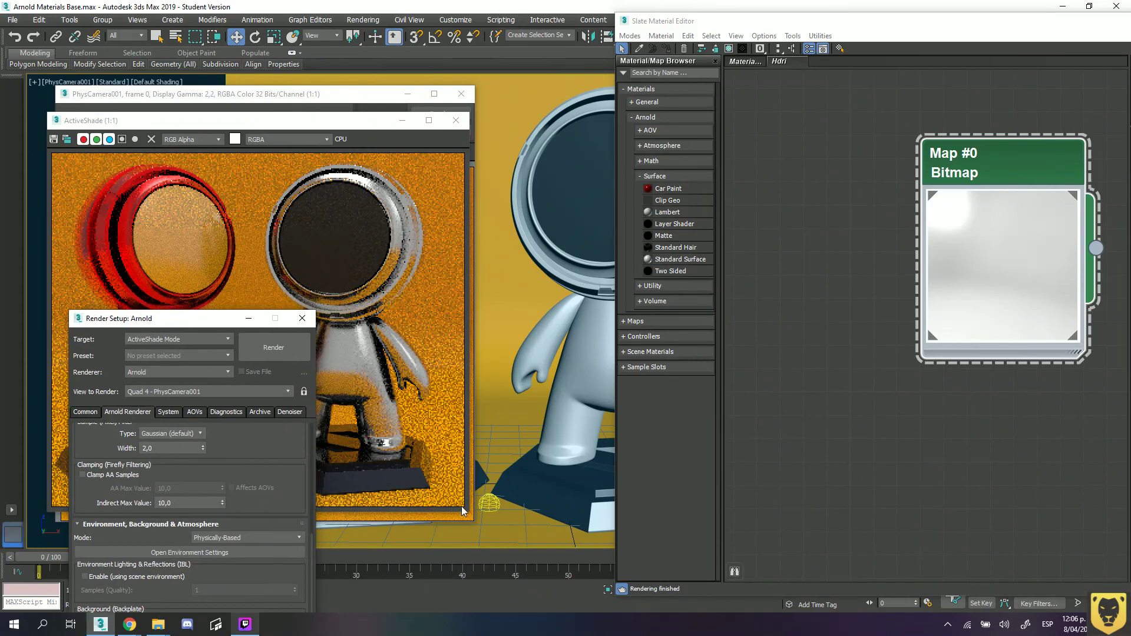
pyautogui.click(514, 507)
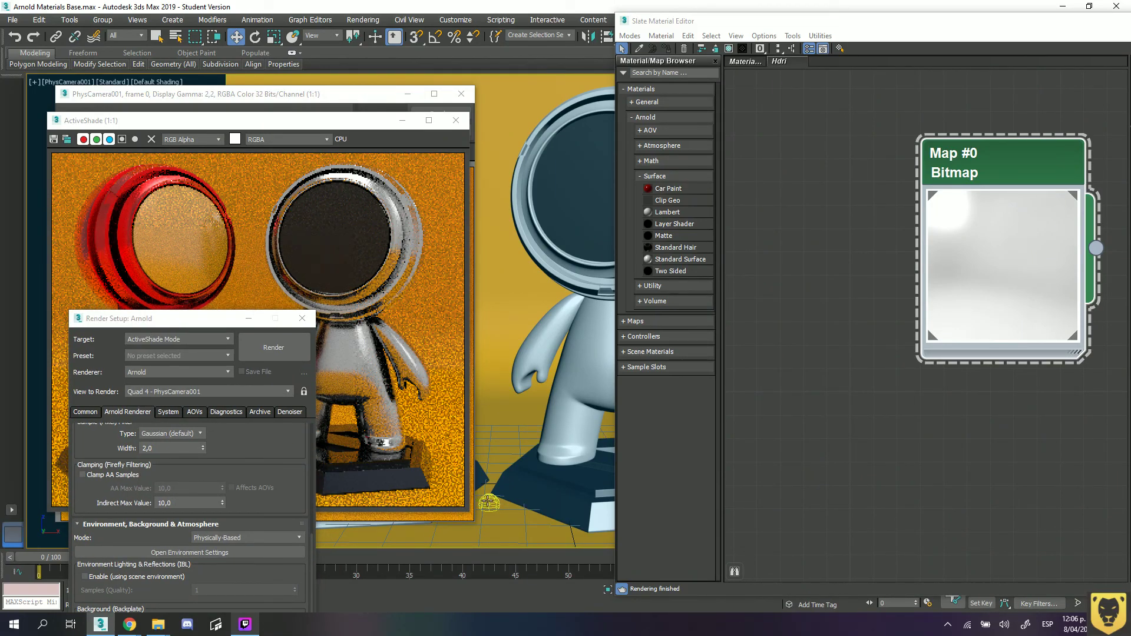
pyautogui.click(489, 502)
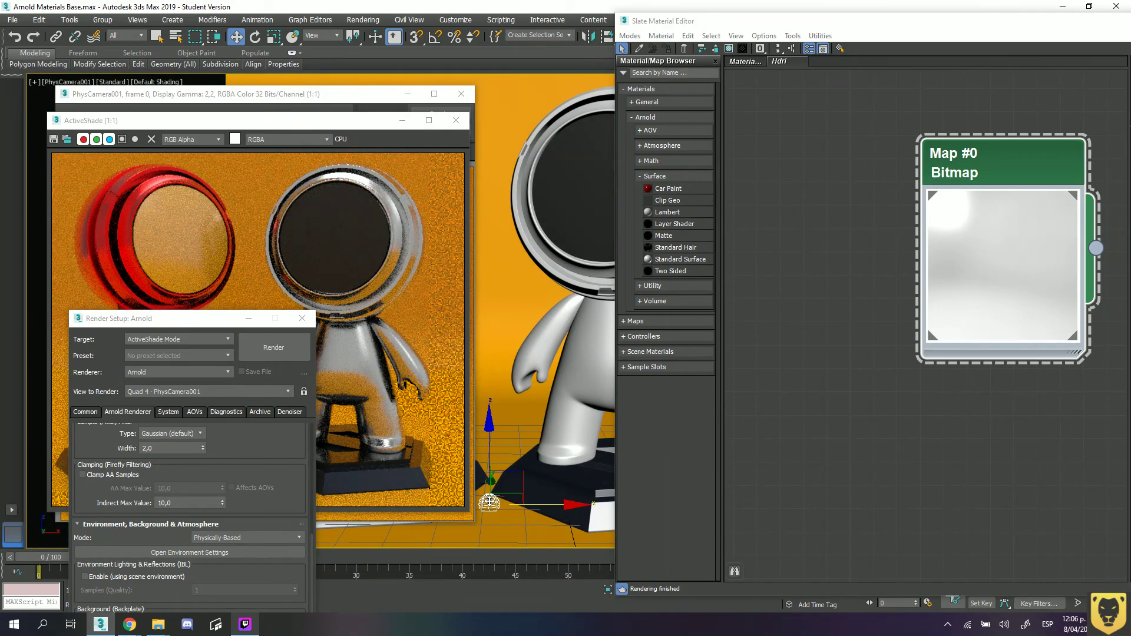
pyautogui.press('e')
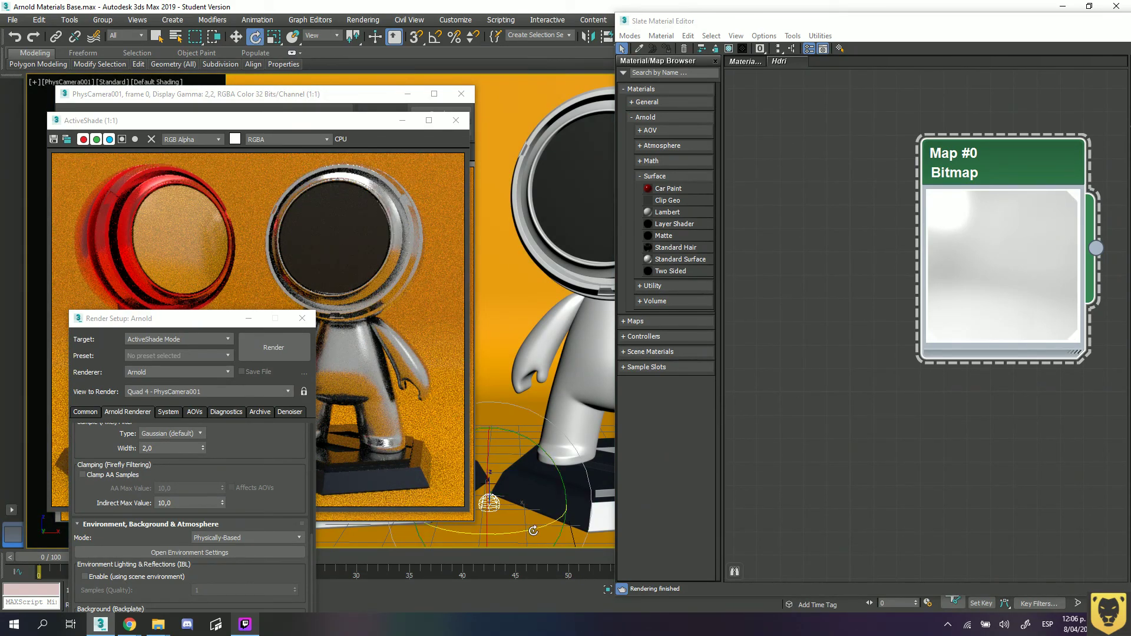
pyautogui.moveTo(533, 531); pyautogui.dragTo(459, 529)
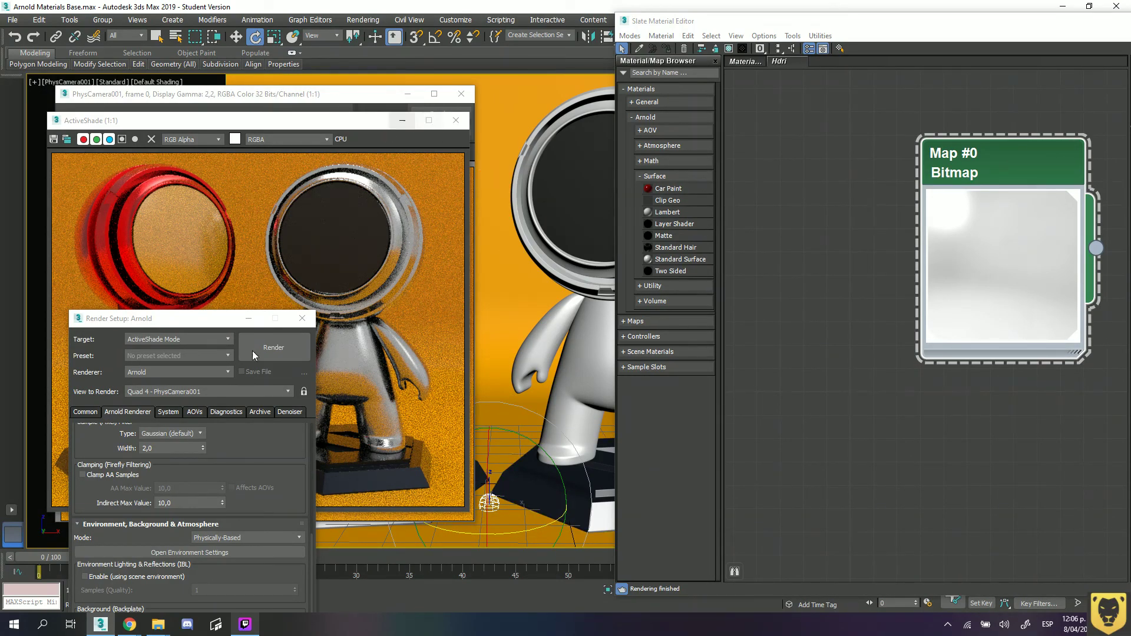
pyautogui.click(286, 339)
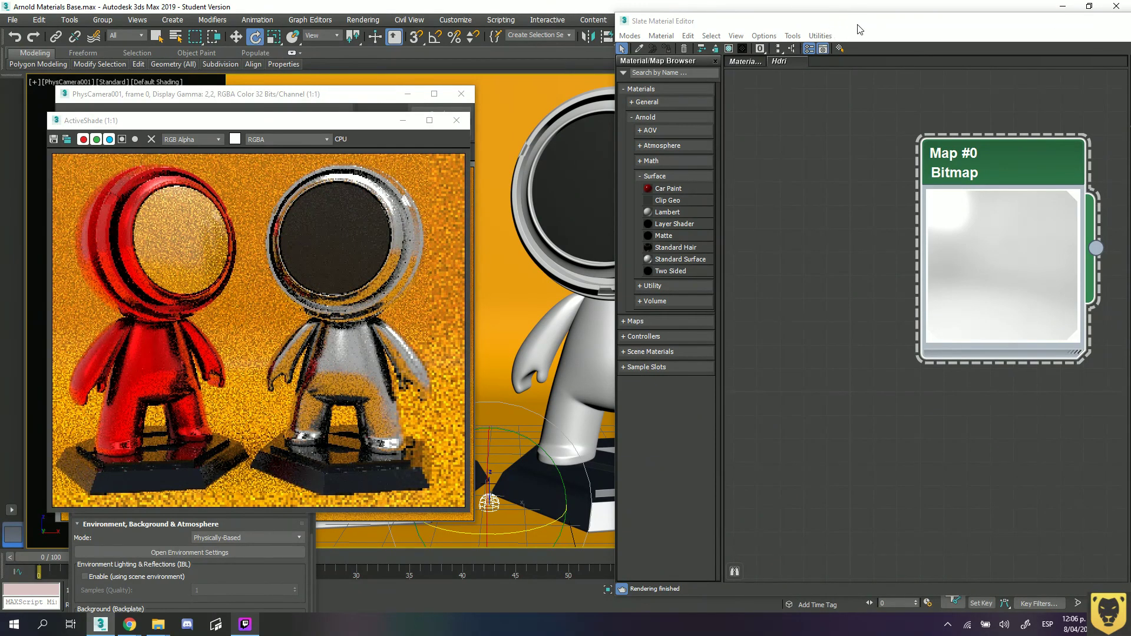
# Open the HDRI bitmap's file selection and go to the HDRIs folder inside _RP HDRI Studio Pack Vol 01_.
pyautogui.click(748, 27)
pyautogui.moveTo(639, 27); pyautogui.dragTo(472, 38)
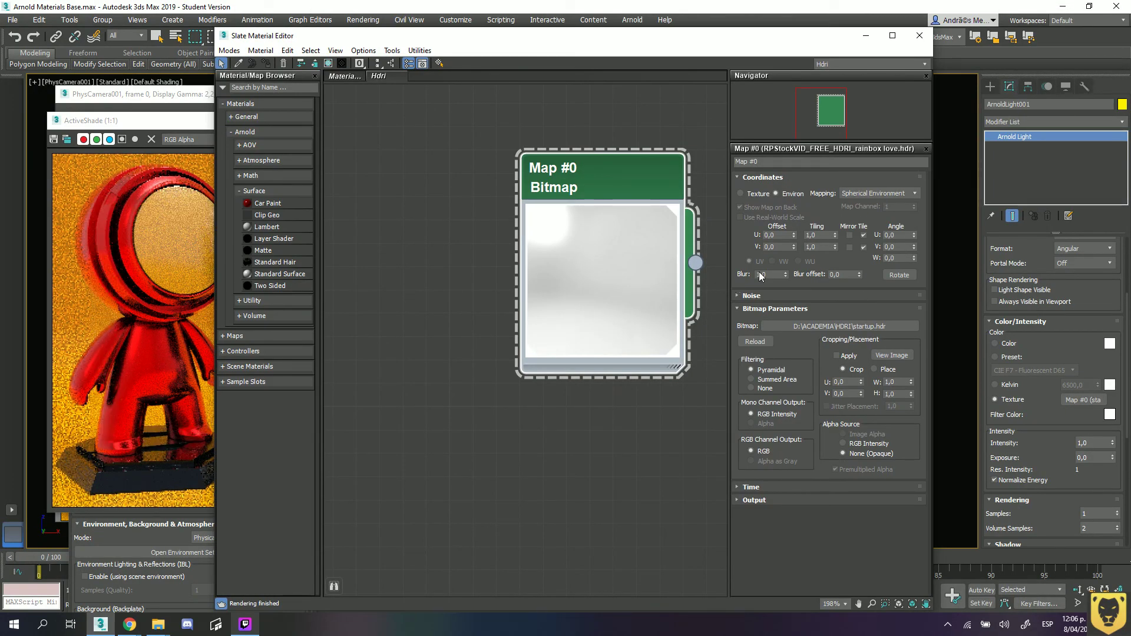
pyautogui.click(862, 326)
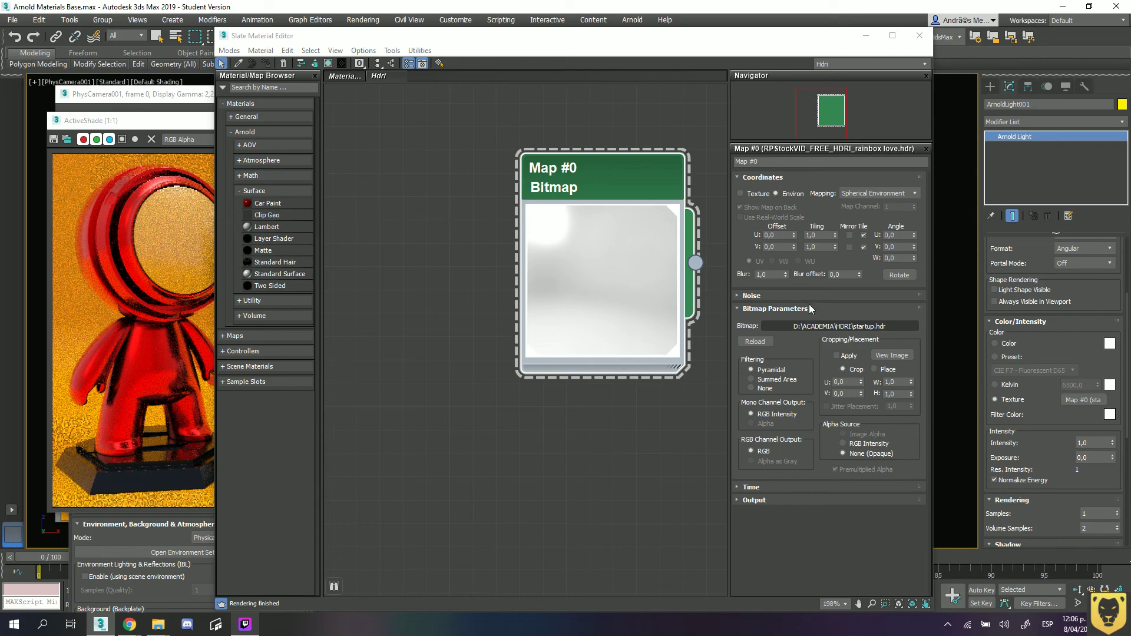
pyautogui.doubleClick(317, 146)
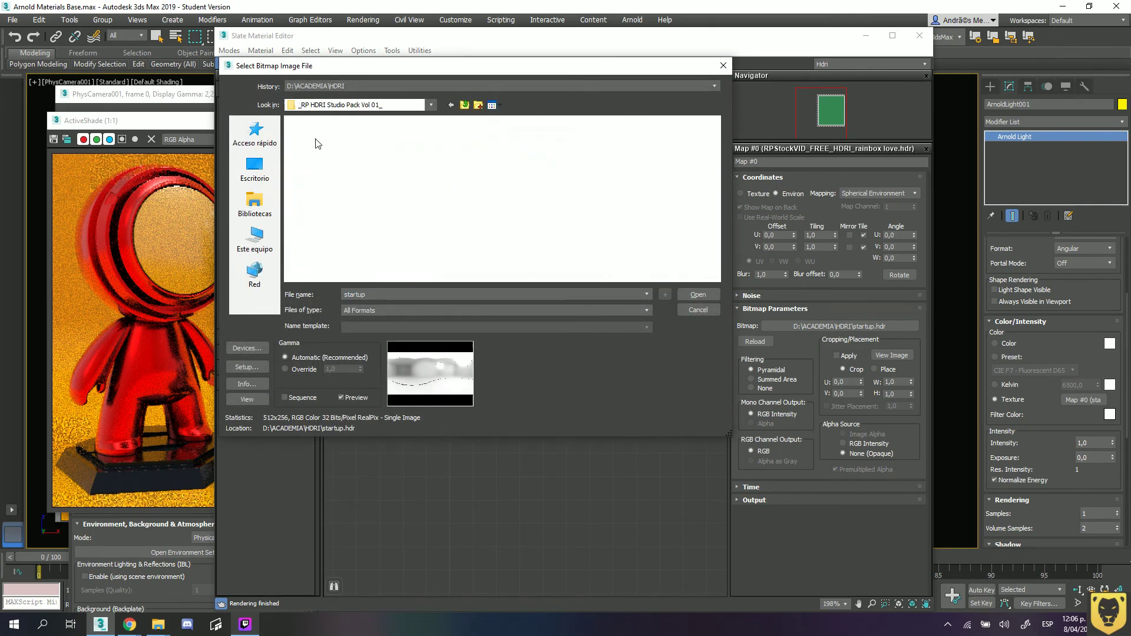
pyautogui.doubleClick(317, 137)
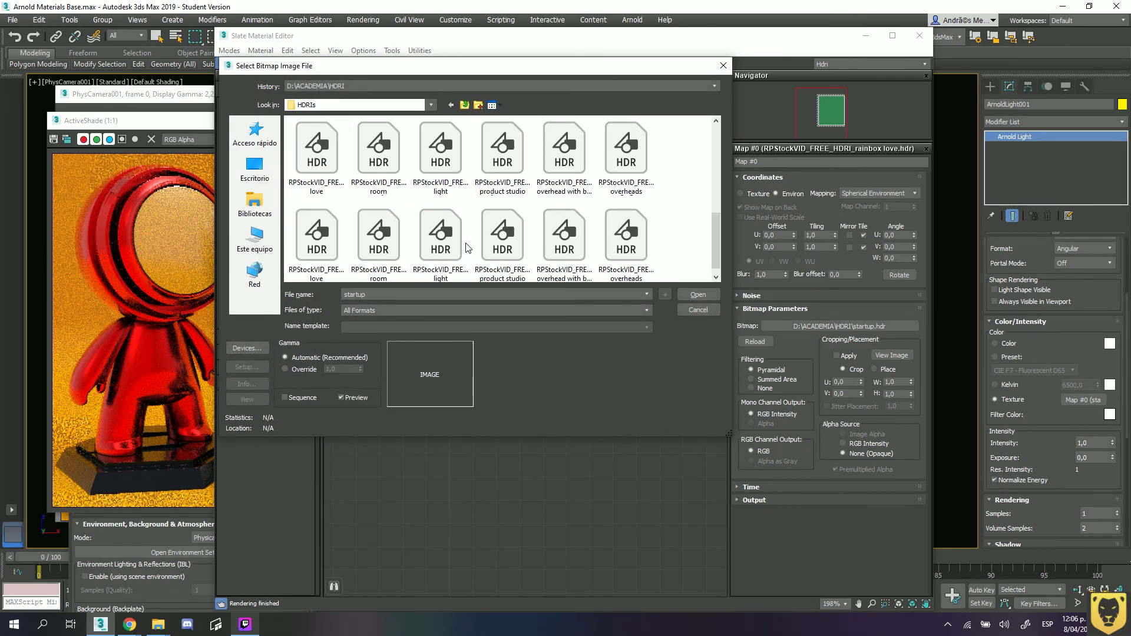
# Preview several studio HDRIs in the folder, including ring light, simple product studio, soft overheads and purple key on blue.
pyautogui.scroll(-3, 377, 230)
pyautogui.click(378, 147)
pyautogui.click(439, 158)
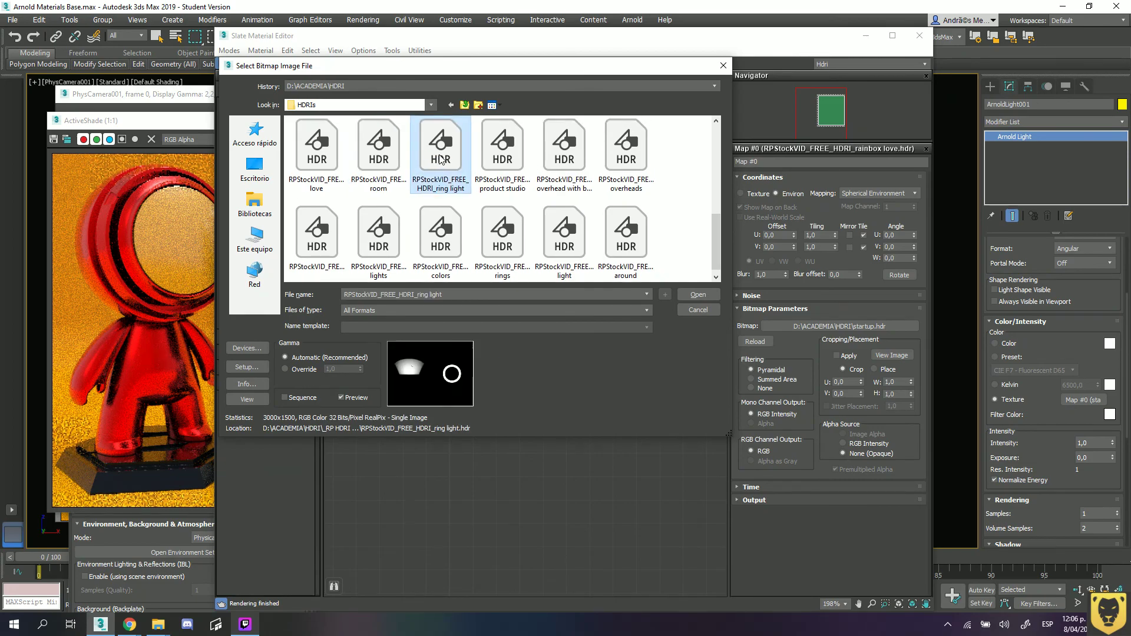
pyautogui.click(501, 164)
pyautogui.click(576, 146)
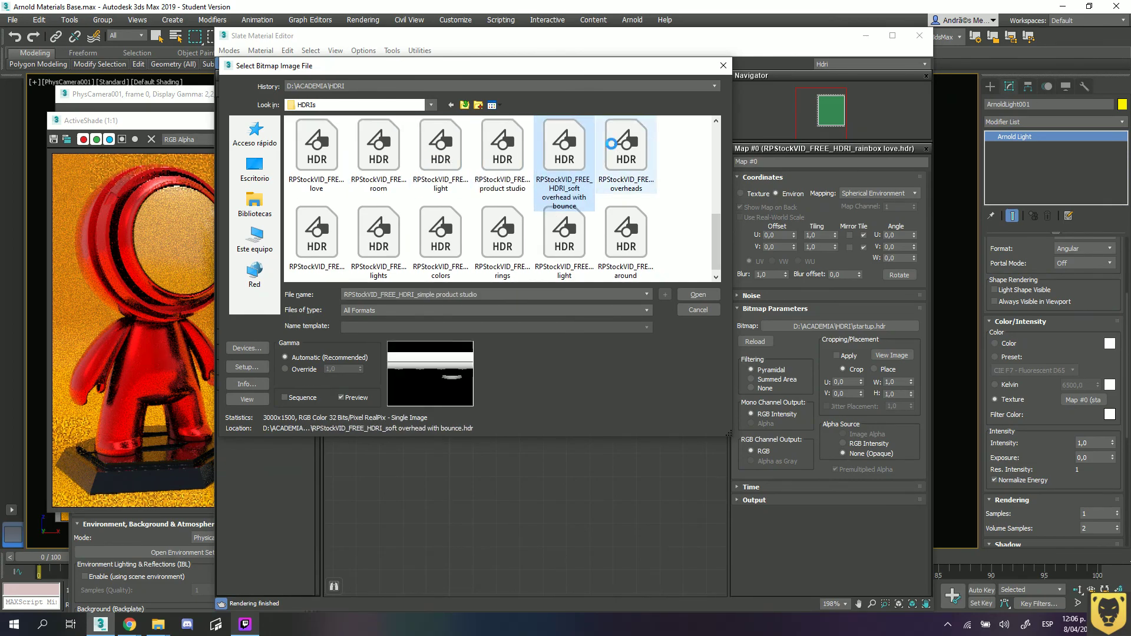
pyautogui.click(625, 150)
pyautogui.scroll(2, 586, 165)
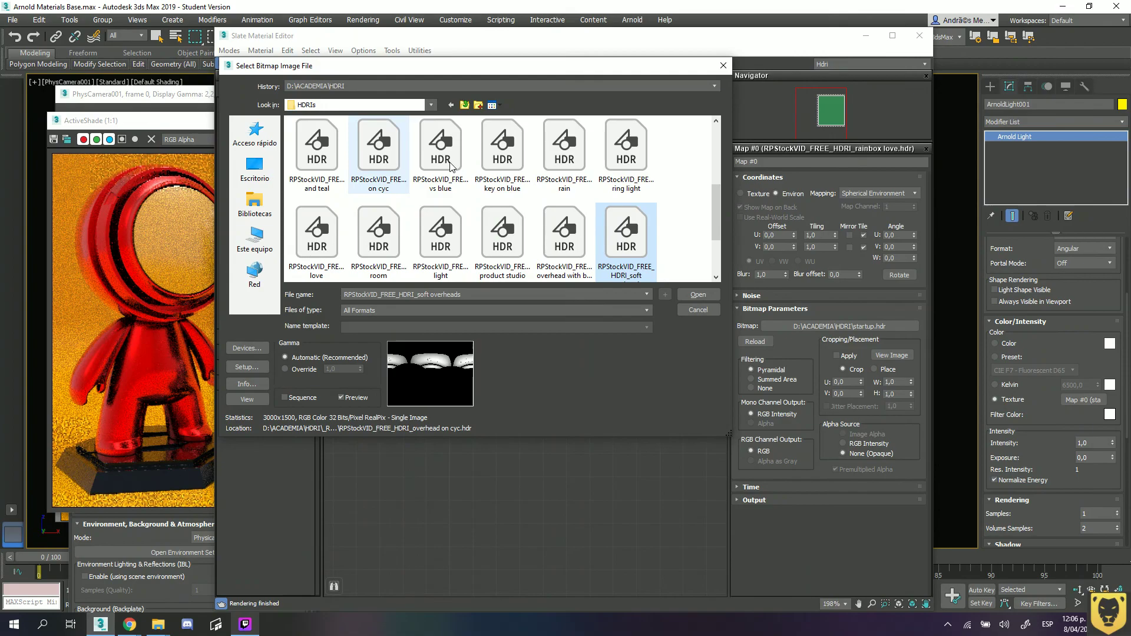
pyautogui.click(378, 156)
pyautogui.click(440, 154)
pyautogui.click(503, 157)
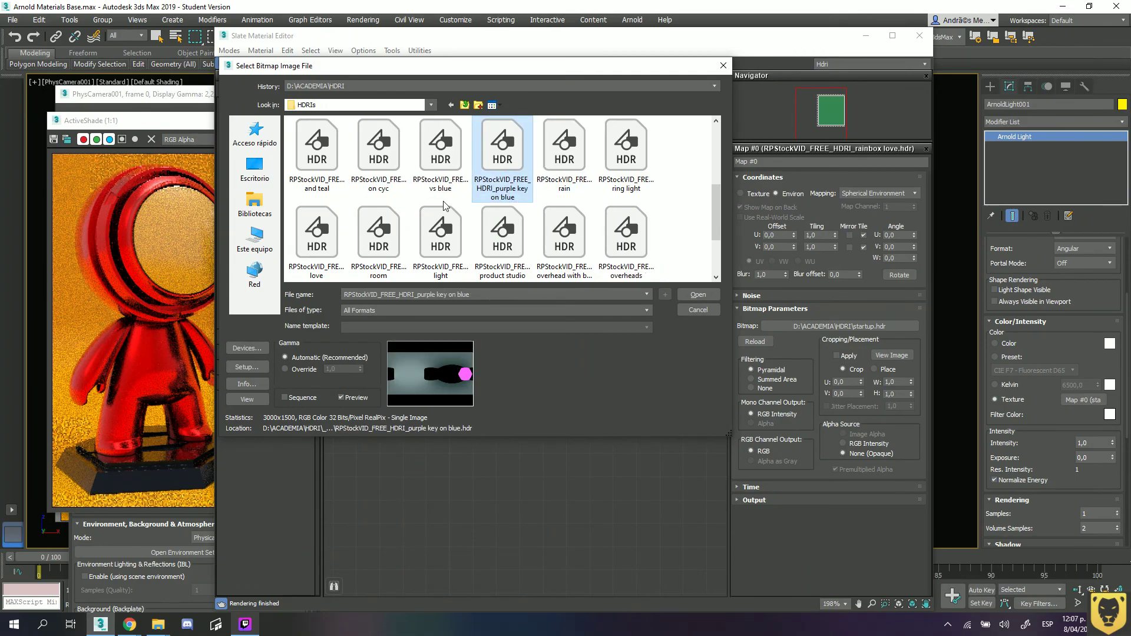
# Load RPStockVID_FREE_HDRI_rainbox love.hdr into the bitmap and inspect the updated ActiveShade render, briefly maximizing its window.
pyautogui.doubleClick(330, 232)
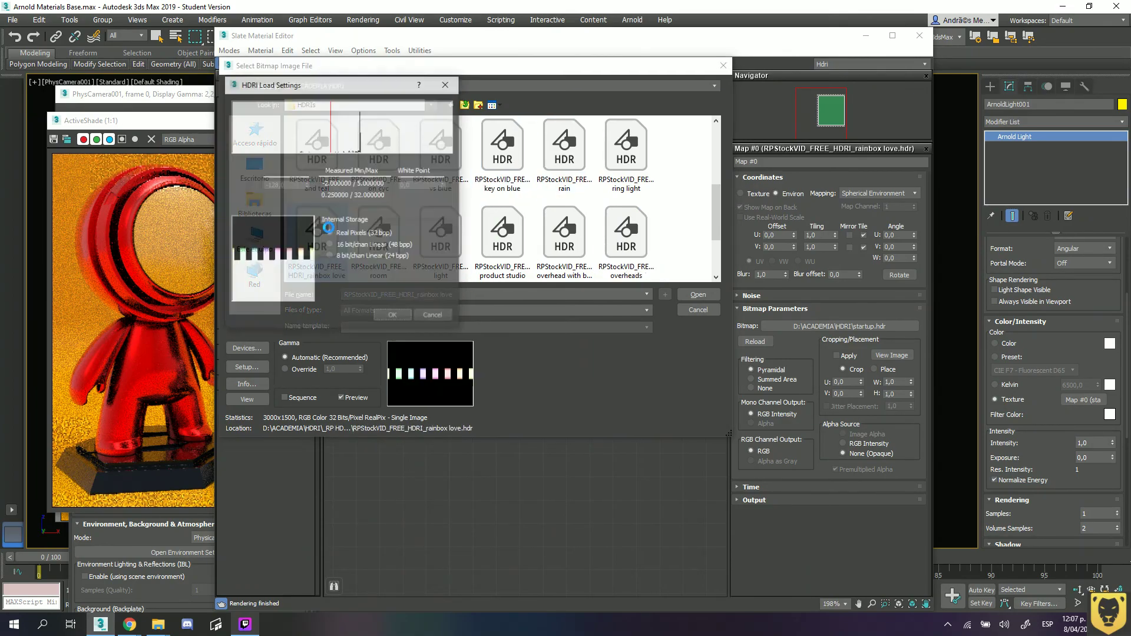
pyautogui.click(392, 316)
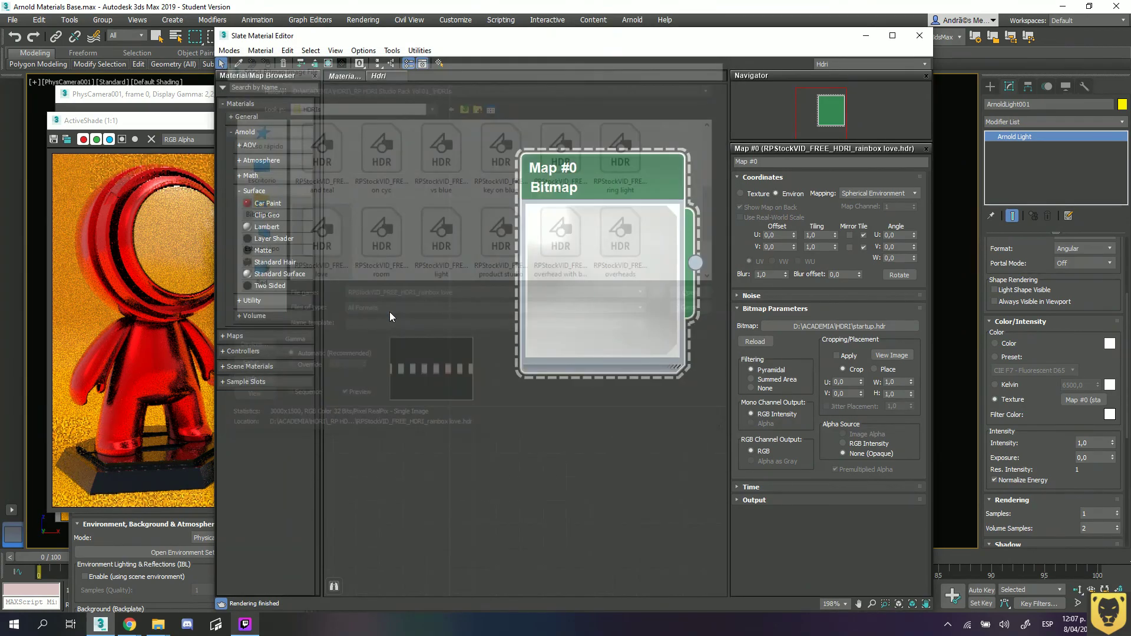
pyautogui.moveTo(436, 40); pyautogui.dragTo(621, 40)
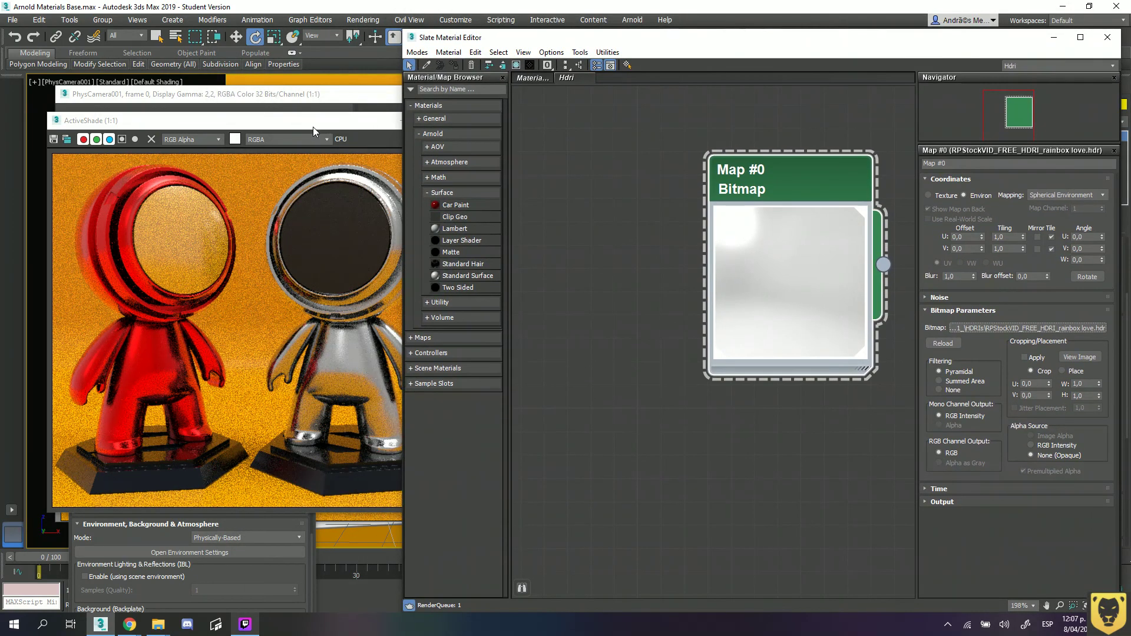
pyautogui.click(400, 130)
pyautogui.doubleClick(359, 120)
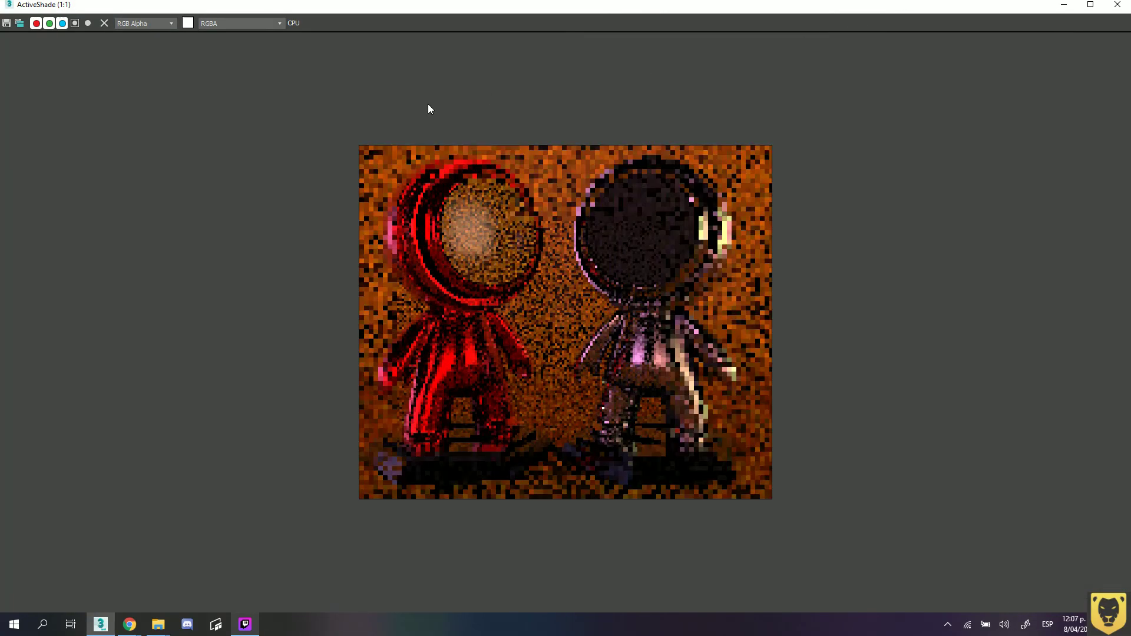
pyautogui.doubleClick(412, 6)
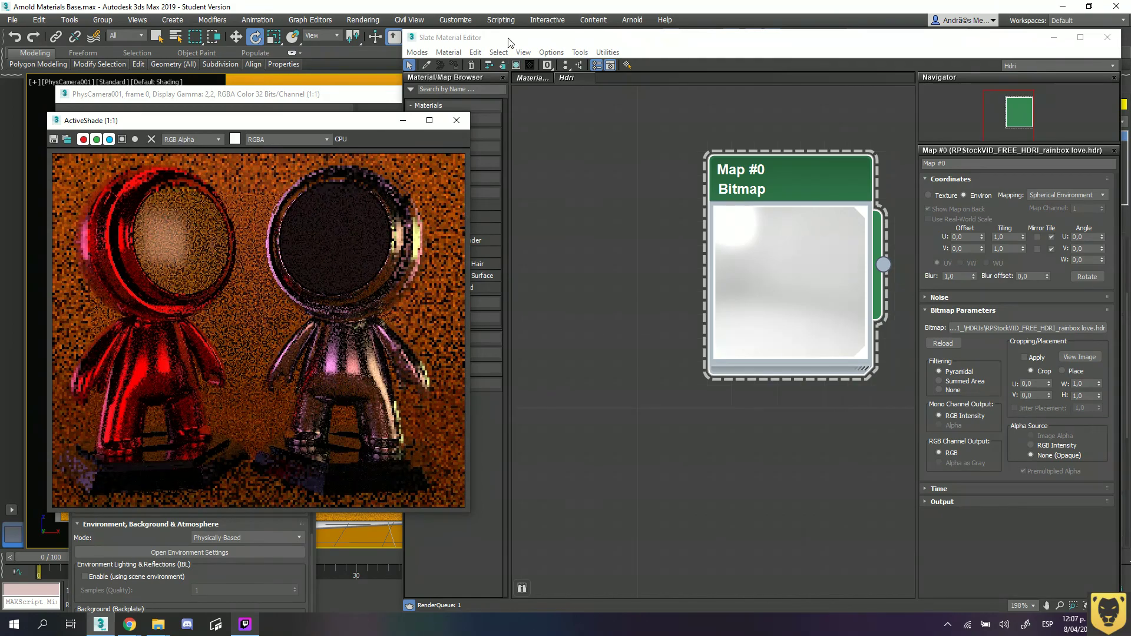
# Rotate the skydome light about its vertical axis and render the PhysCamera001 view in Production Rendering Mode.
pyautogui.moveTo(612, 47); pyautogui.dragTo(664, 52)
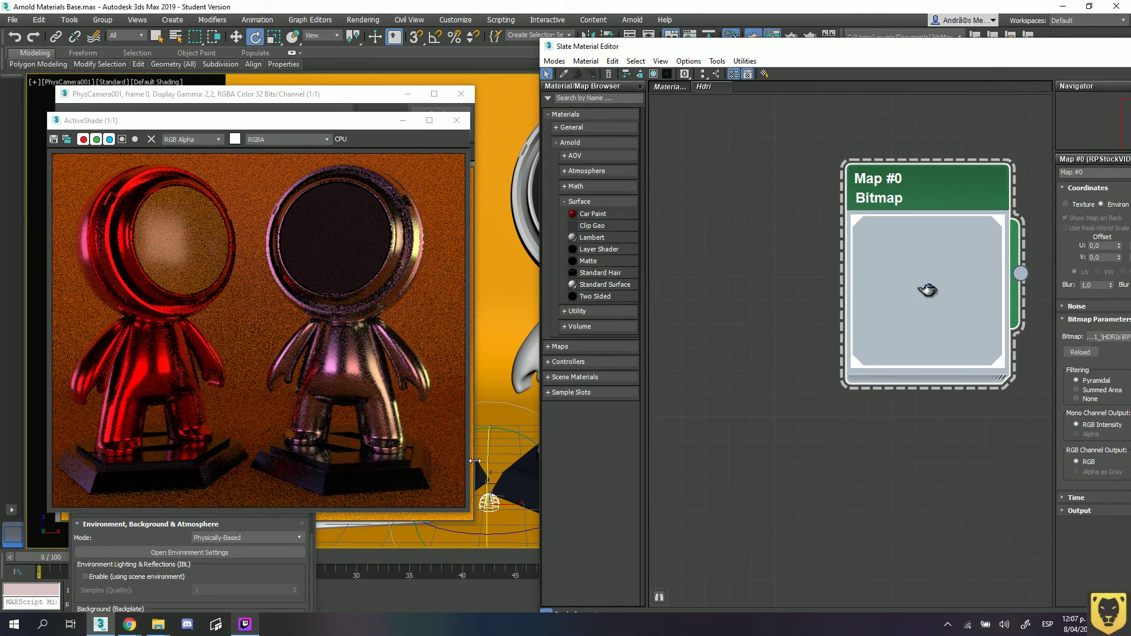
pyautogui.moveTo(478, 531); pyautogui.dragTo(415, 530)
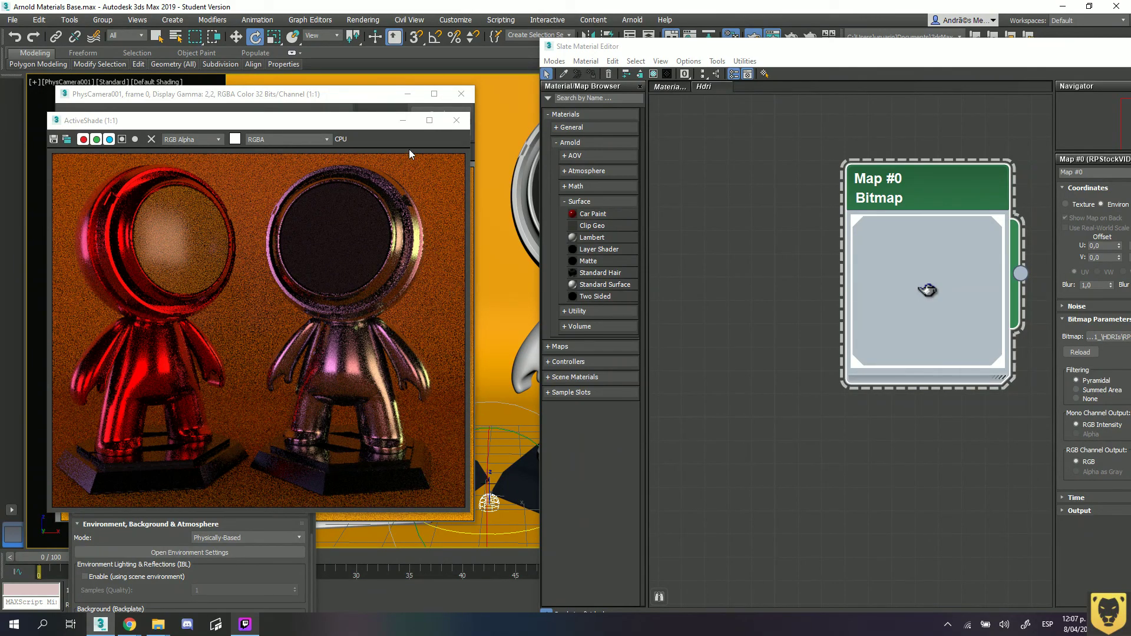
pyautogui.click(438, 108)
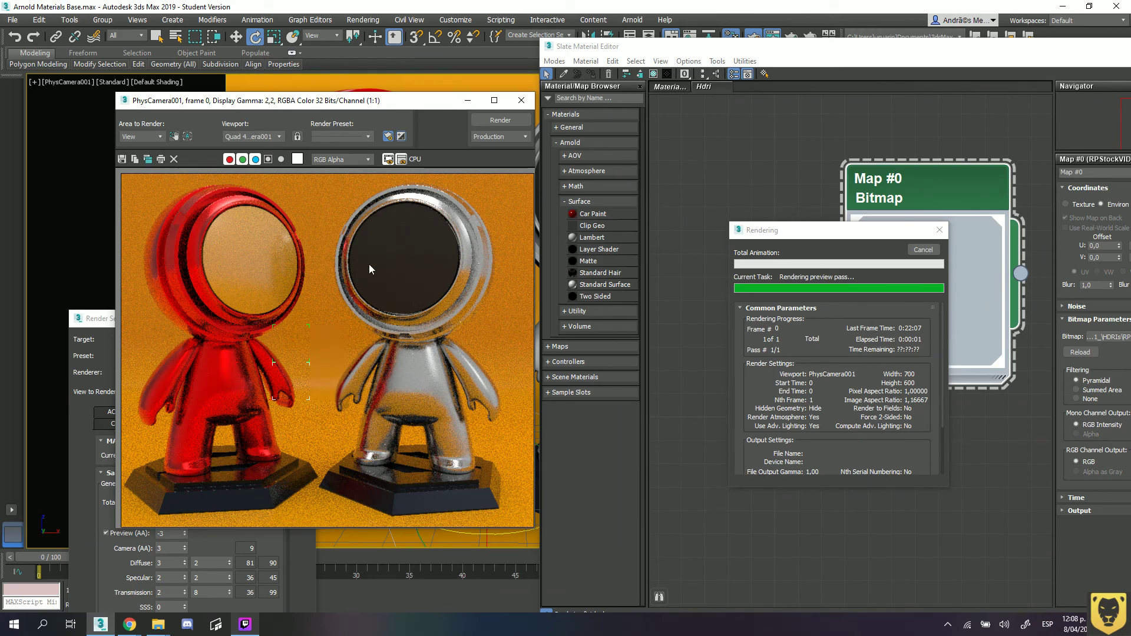
pyautogui.moveTo(370, 102); pyautogui.dragTo(431, 58)
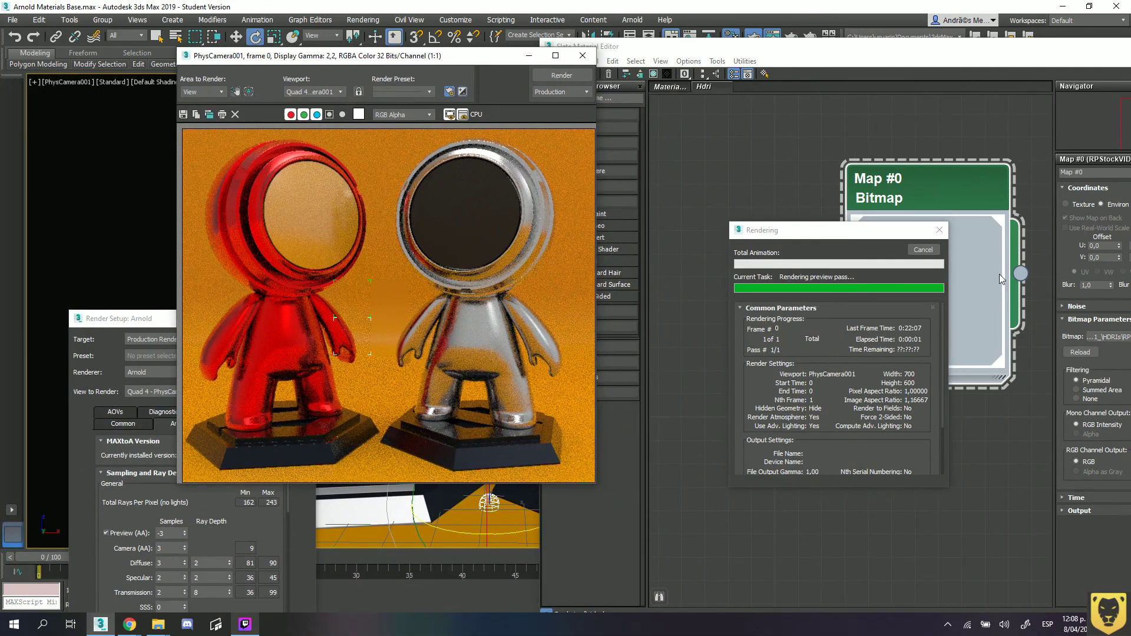
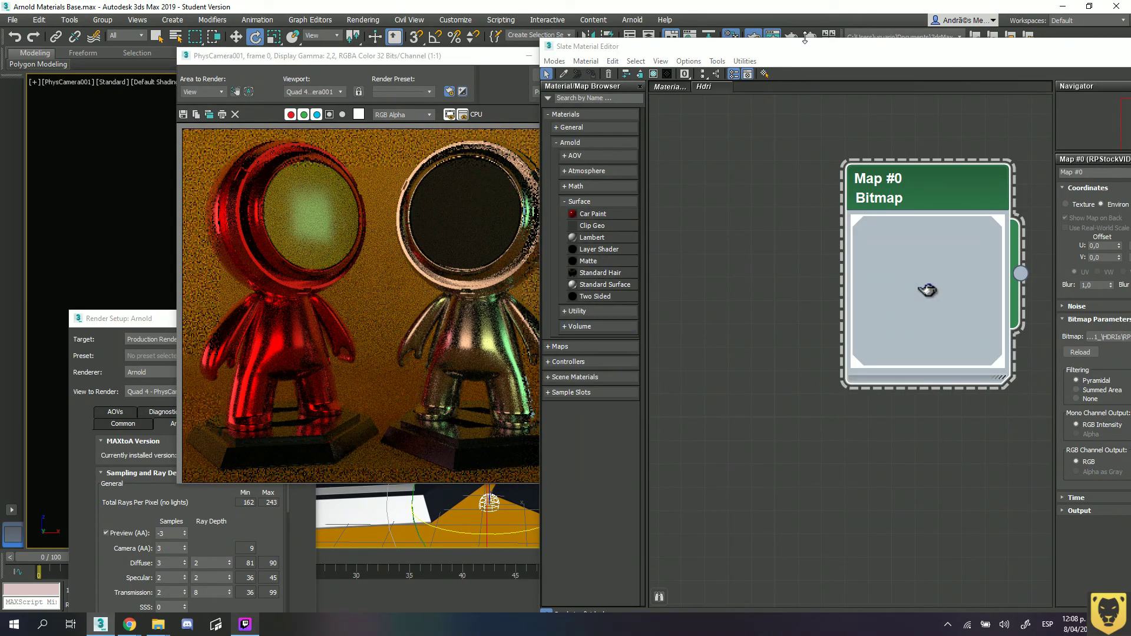
# Bring the Render Setup dialog into clear view beside the rendered frame and set its target to ActiveShade Mode.
pyautogui.moveTo(822, 51); pyautogui.dragTo(540, 184)
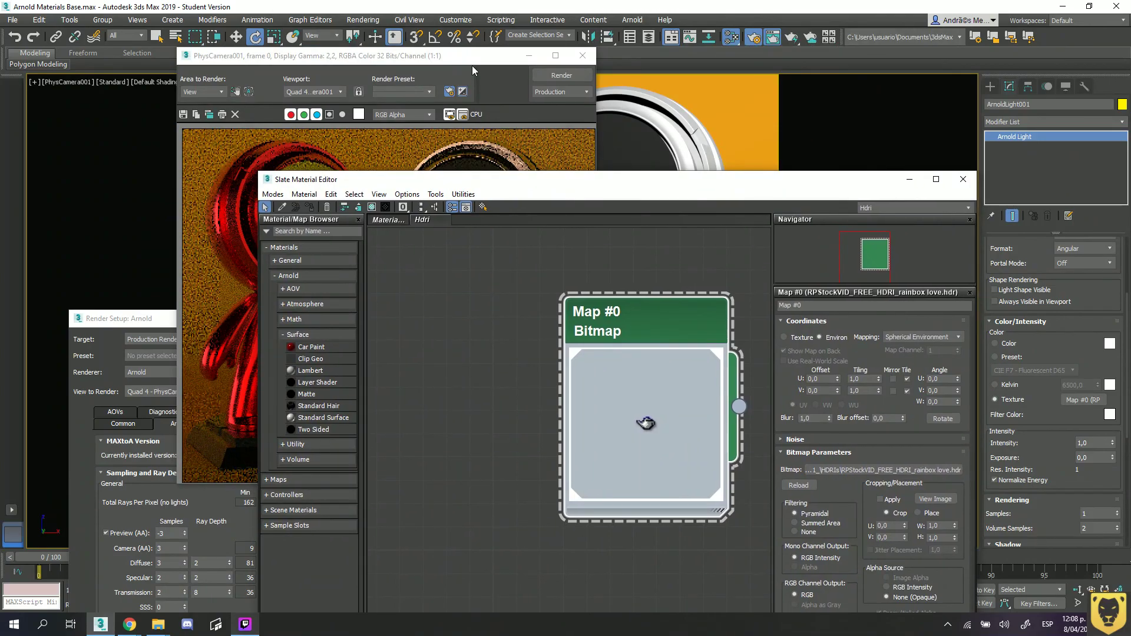
pyautogui.moveTo(469, 65); pyautogui.dragTo(567, 102)
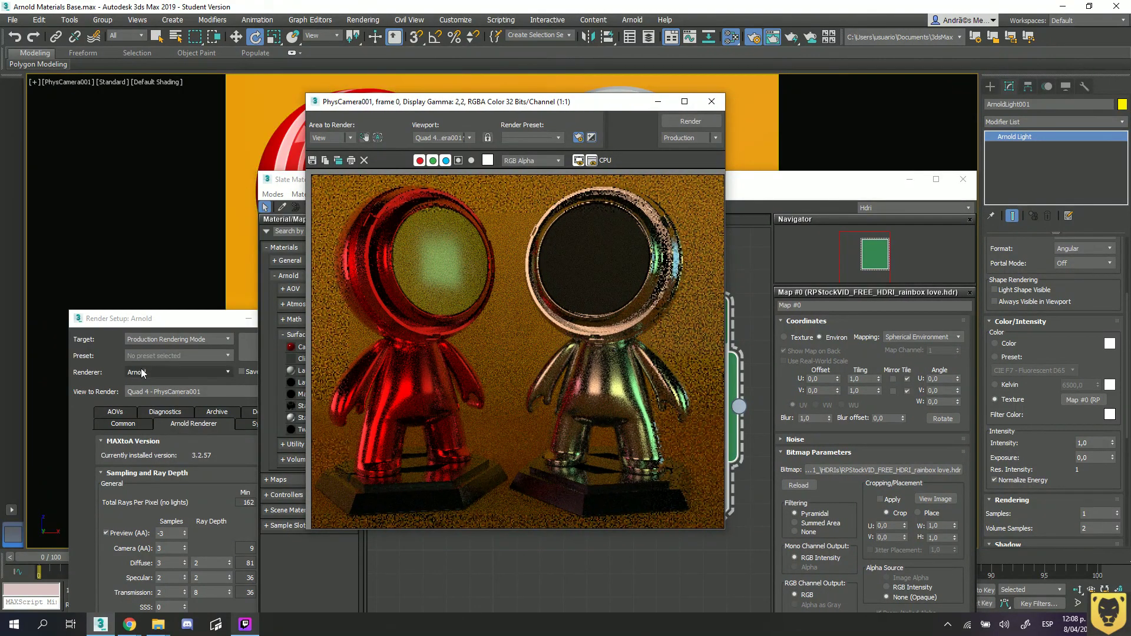
pyautogui.moveTo(154, 321); pyautogui.dragTo(137, 140)
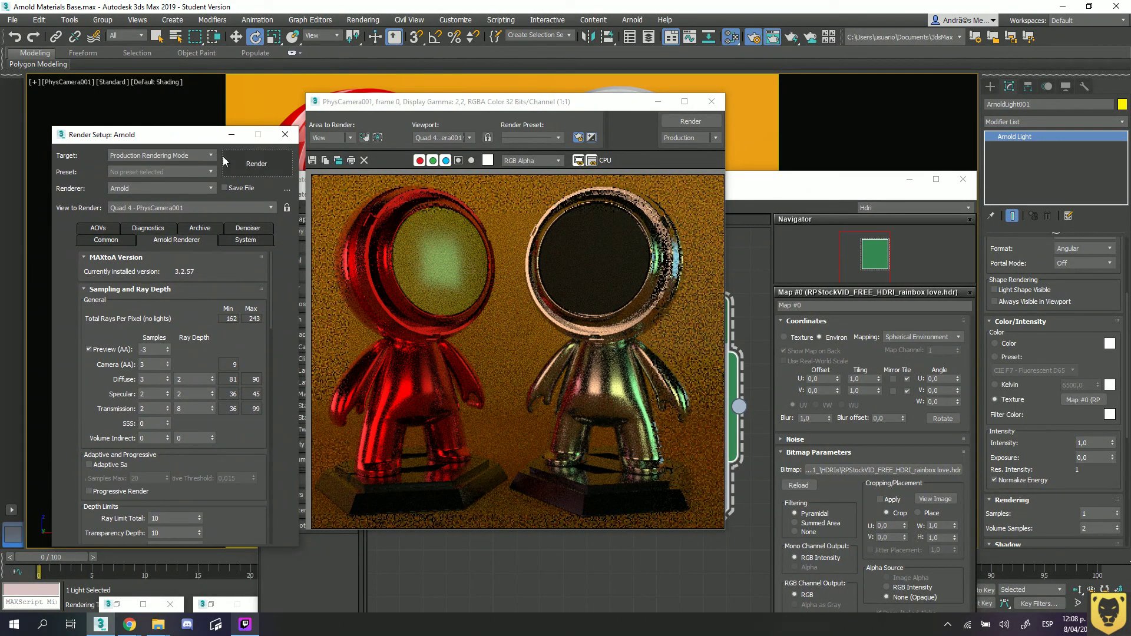
pyautogui.click(177, 156)
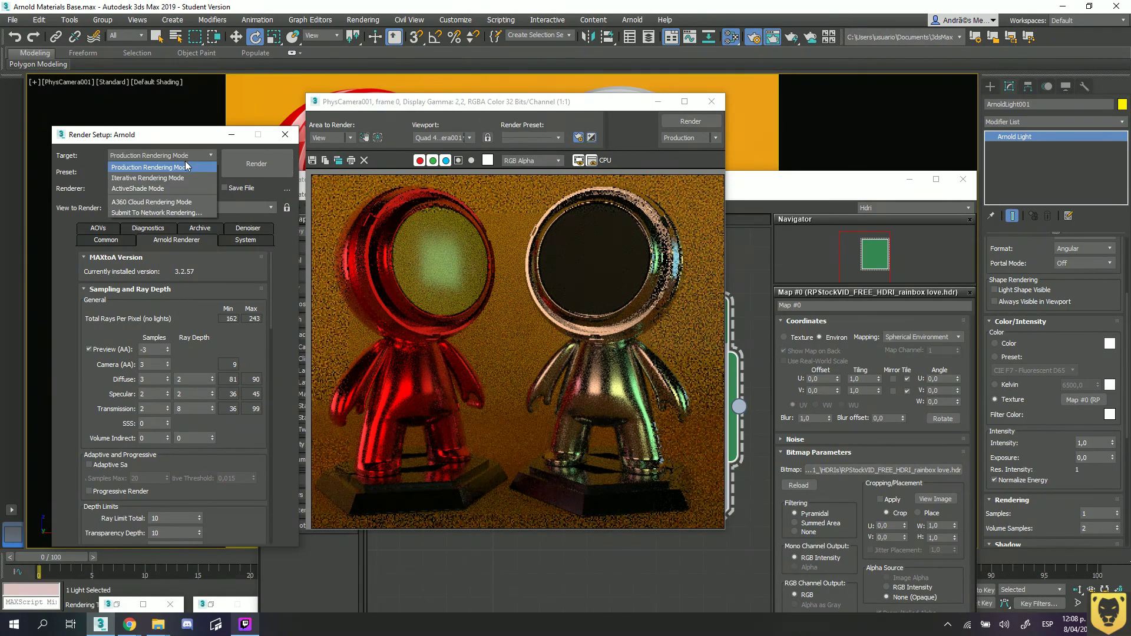
pyautogui.click(157, 189)
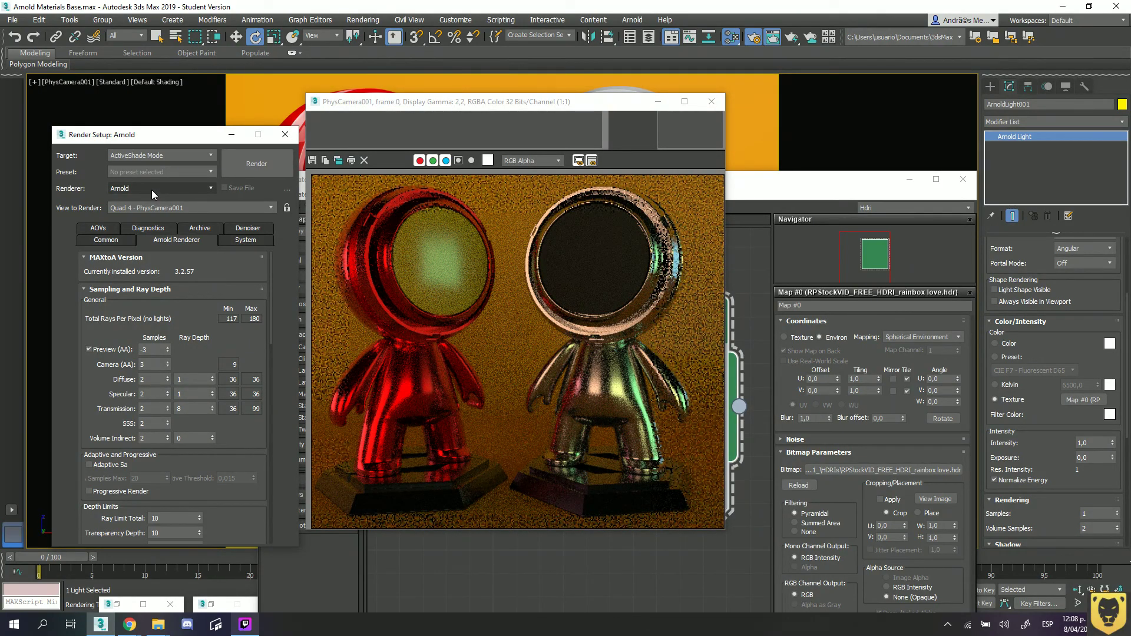
# Minimize the Slate Material Editor and move the rendered frame window clear of the Render Setup dialog.
pyautogui.moveTo(772, 182); pyautogui.dragTo(1130, 185)
pyautogui.moveTo(544, 111); pyautogui.dragTo(374, 130)
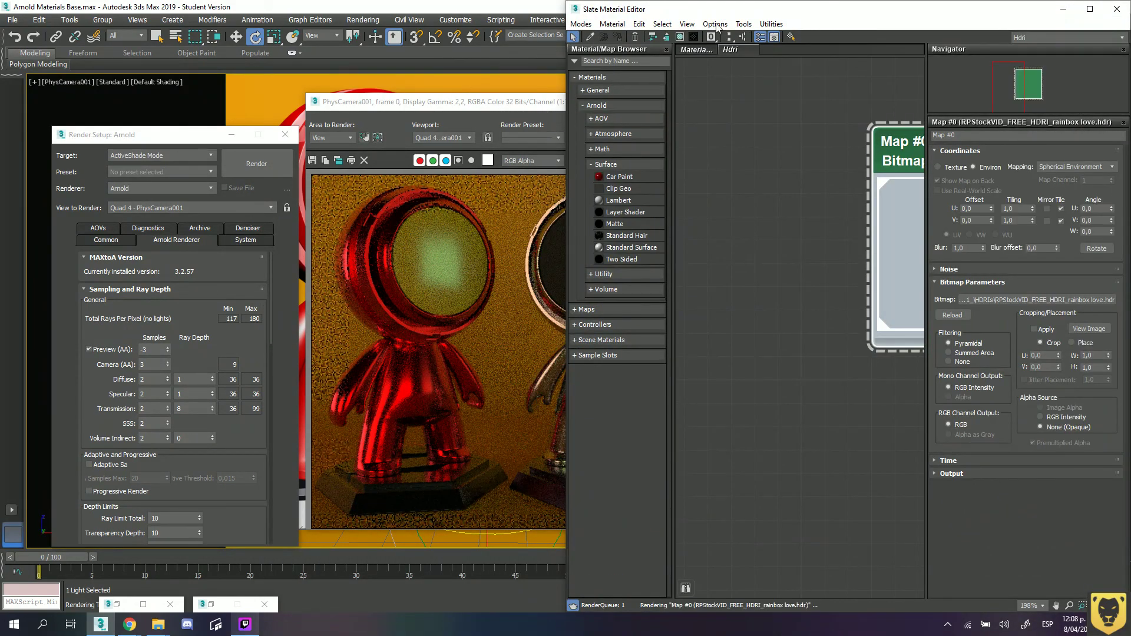
pyautogui.moveTo(762, 8); pyautogui.dragTo(944, 222)
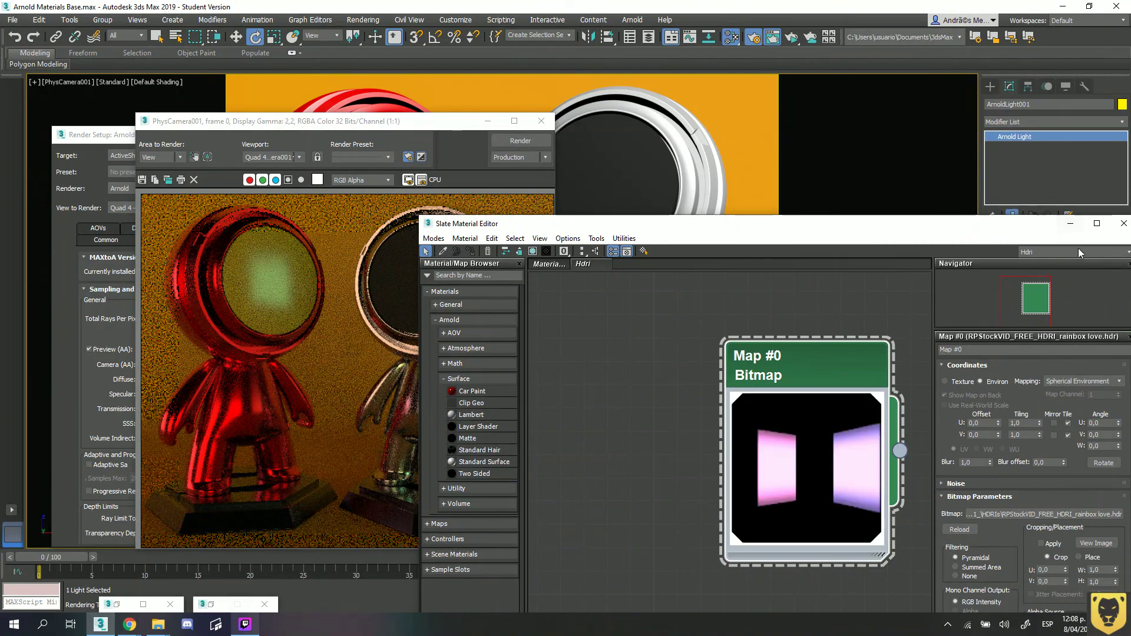
pyautogui.click(1070, 223)
pyautogui.moveTo(447, 121); pyautogui.dragTo(766, 148)
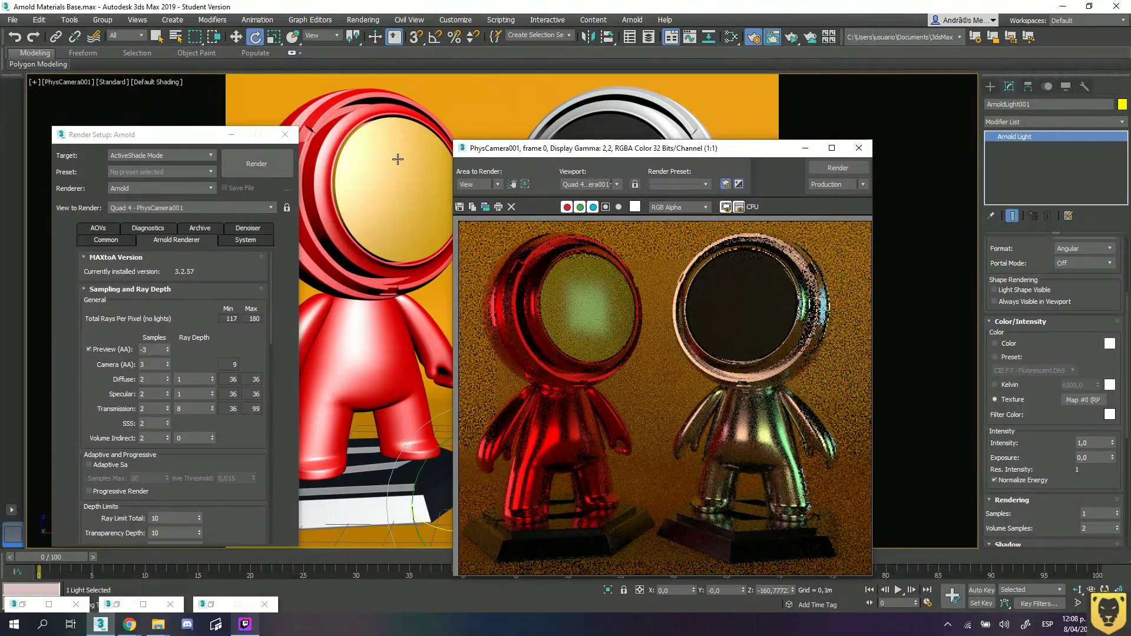
# Switch the camera viewport to a Perspective view framing both models' heads and close the rendered frame window.
pyautogui.click(397, 159)
pyautogui.press('p')
pyautogui.press('z')
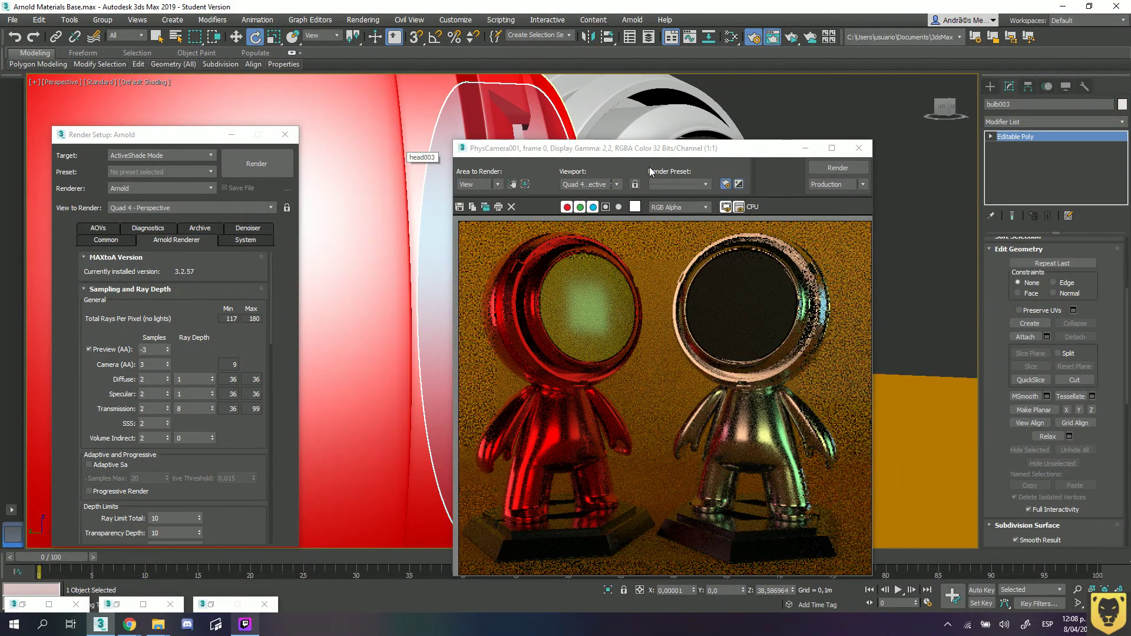
pyautogui.keyDown('alt'); pyautogui.moveTo(422, 303); pyautogui.dragTo(447, 295, button='middle'); pyautogui.keyUp('alt')
pyautogui.scroll(-3, 447, 295)
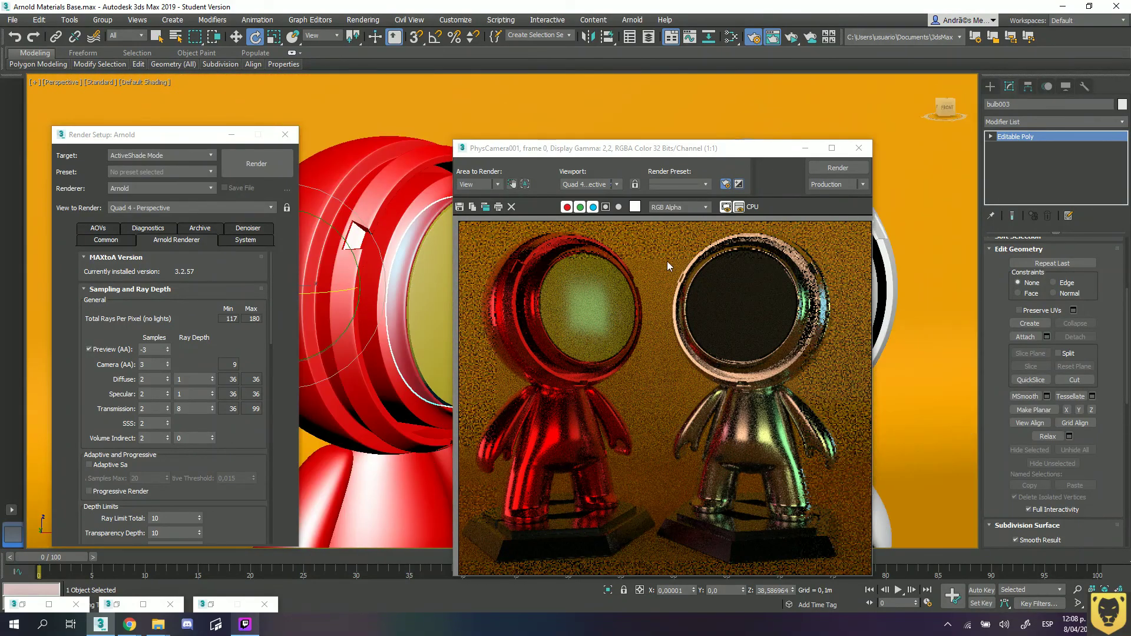
pyautogui.click(860, 150)
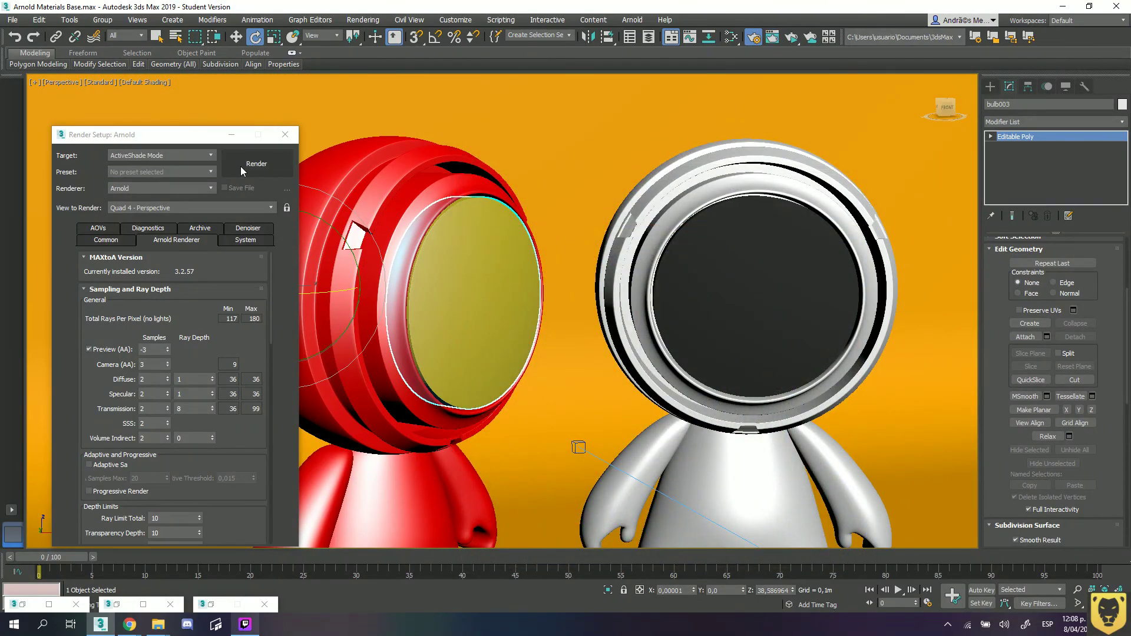
# Run an ActiveShade preview of the Perspective view, examine the reflections on both characters from several angles and distances, and close the preview.
pyautogui.click(240, 166)
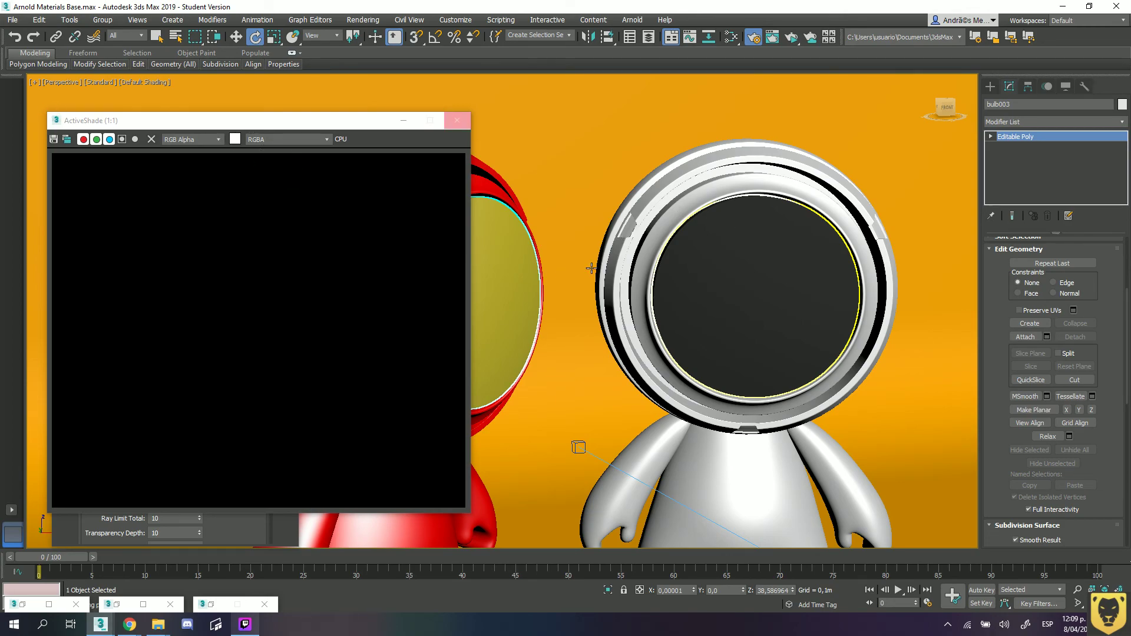
pyautogui.click(675, 286)
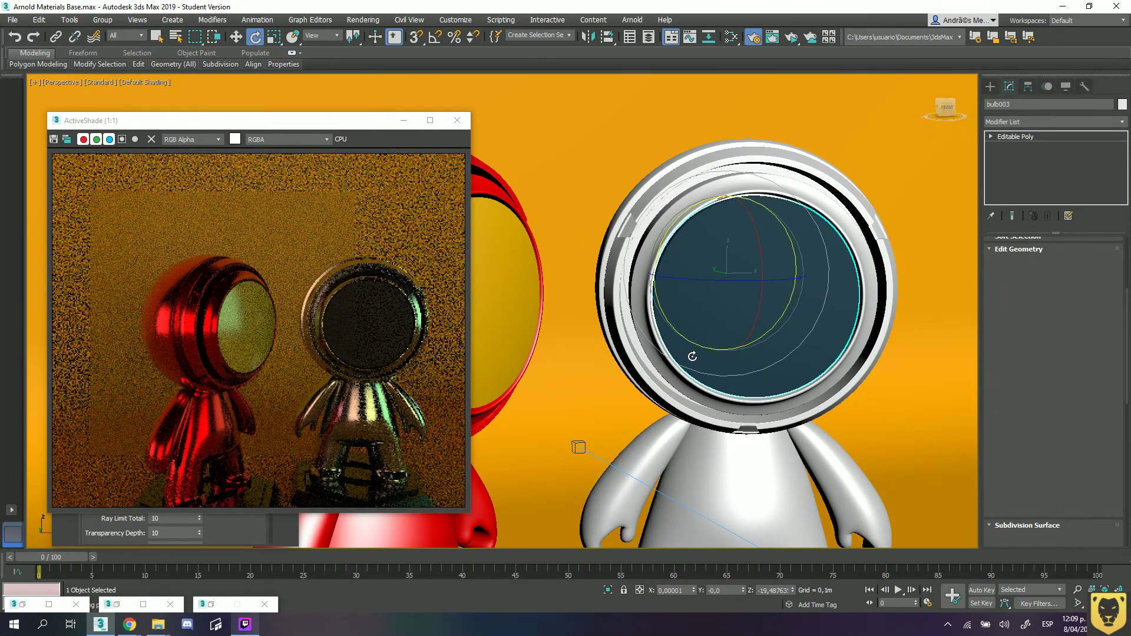
pyautogui.scroll(6, 698, 321)
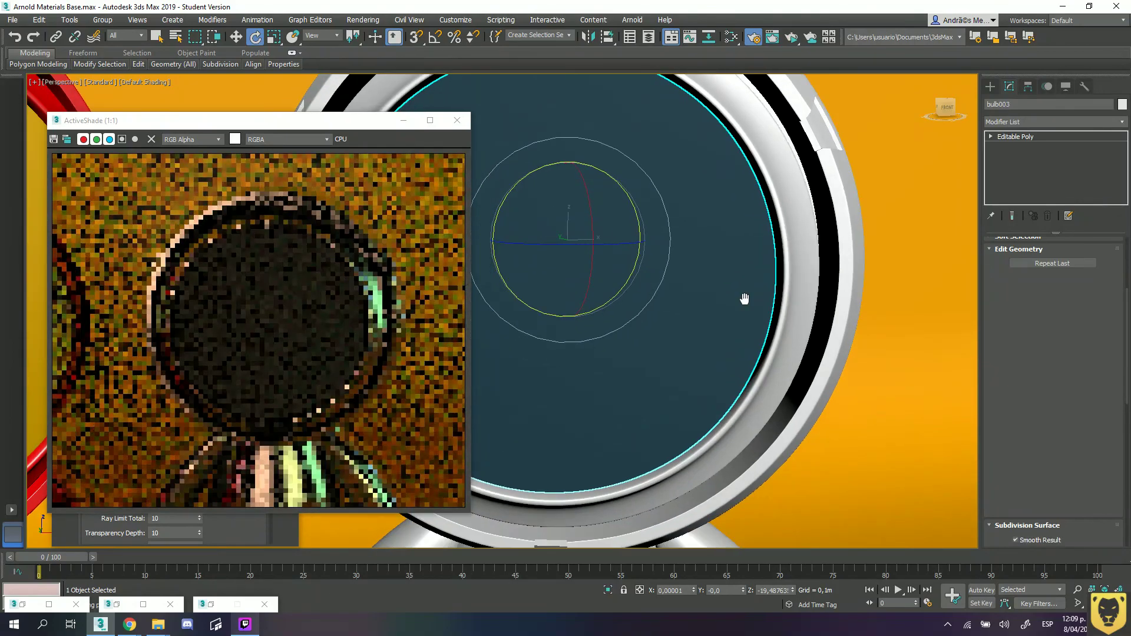
pyautogui.click(743, 301)
pyautogui.scroll(-6, 743, 302)
pyautogui.keyDown('alt'); pyautogui.moveTo(710, 340); pyautogui.dragTo(613, 282, button='middle'); pyautogui.keyUp('alt')
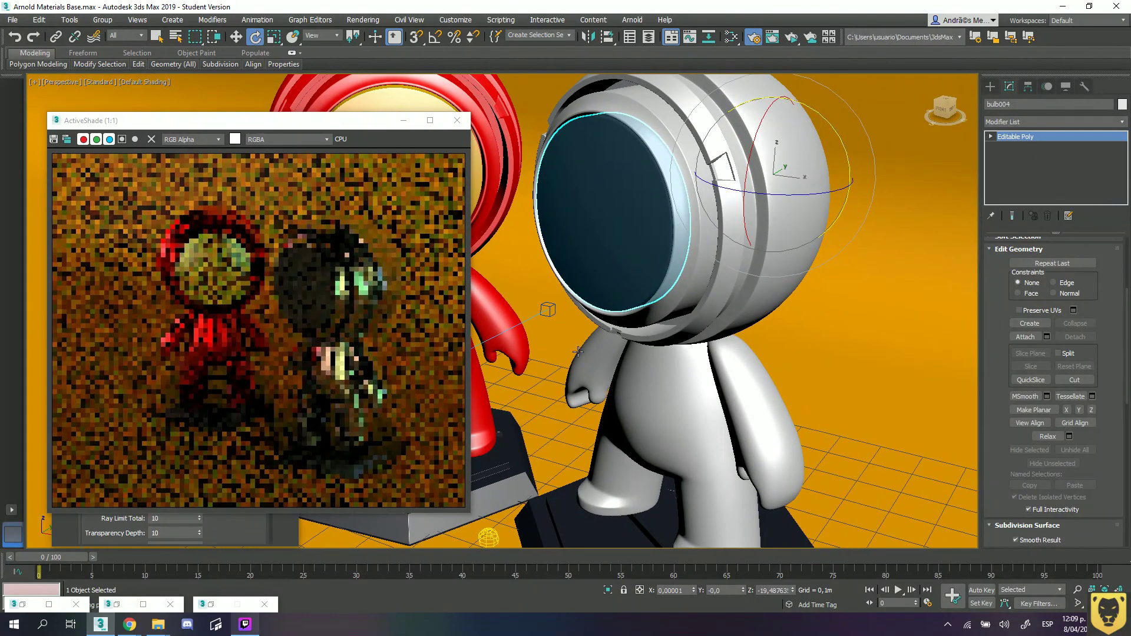
pyautogui.keyDown('alt'); pyautogui.moveTo(578, 352); pyautogui.dragTo(573, 368, button='middle'); pyautogui.keyUp('alt')
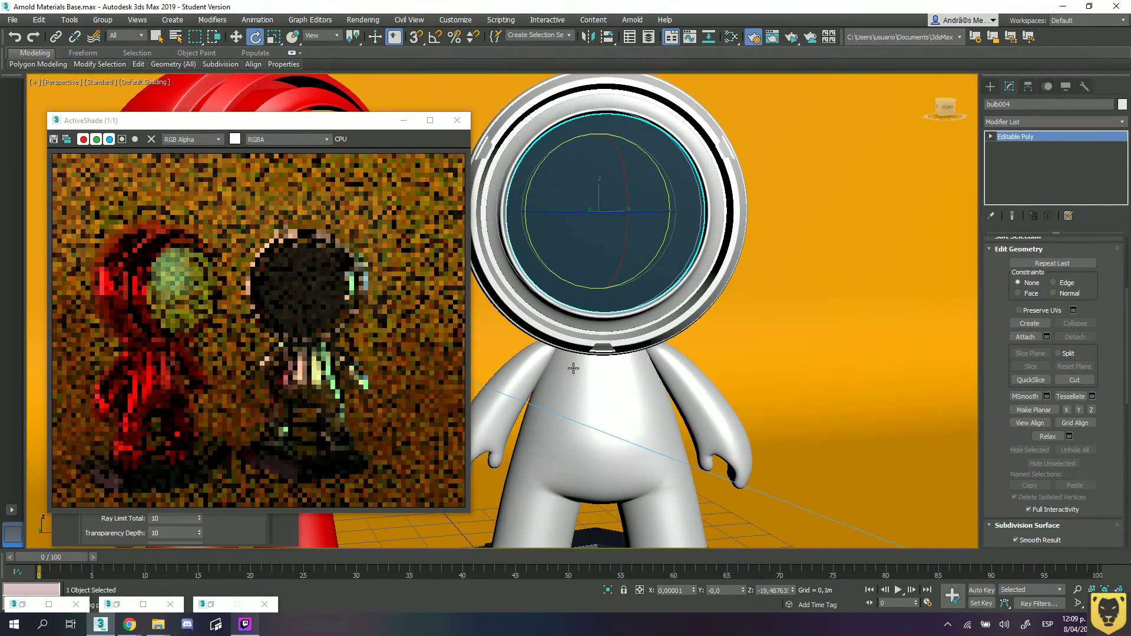
pyautogui.scroll(3, 574, 368)
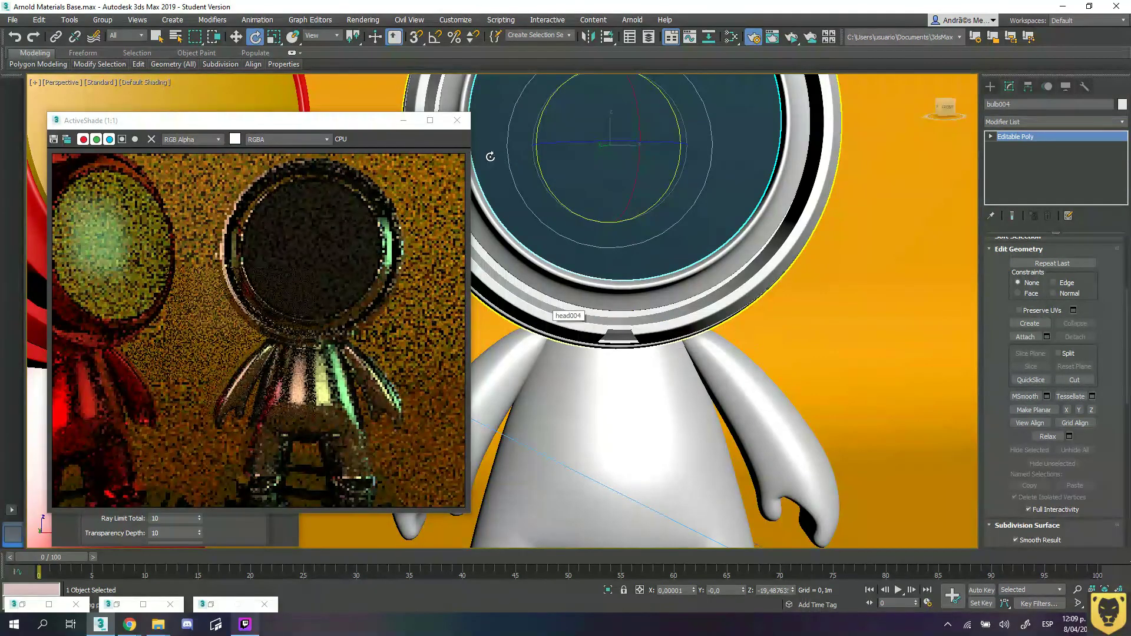
pyautogui.click(457, 123)
# Turn off Autodetect Threads in Arnold's System render settings for ActiveShade and enter a manual thread count.
pyautogui.moveTo(125, 112); pyautogui.dragTo(127, 108)
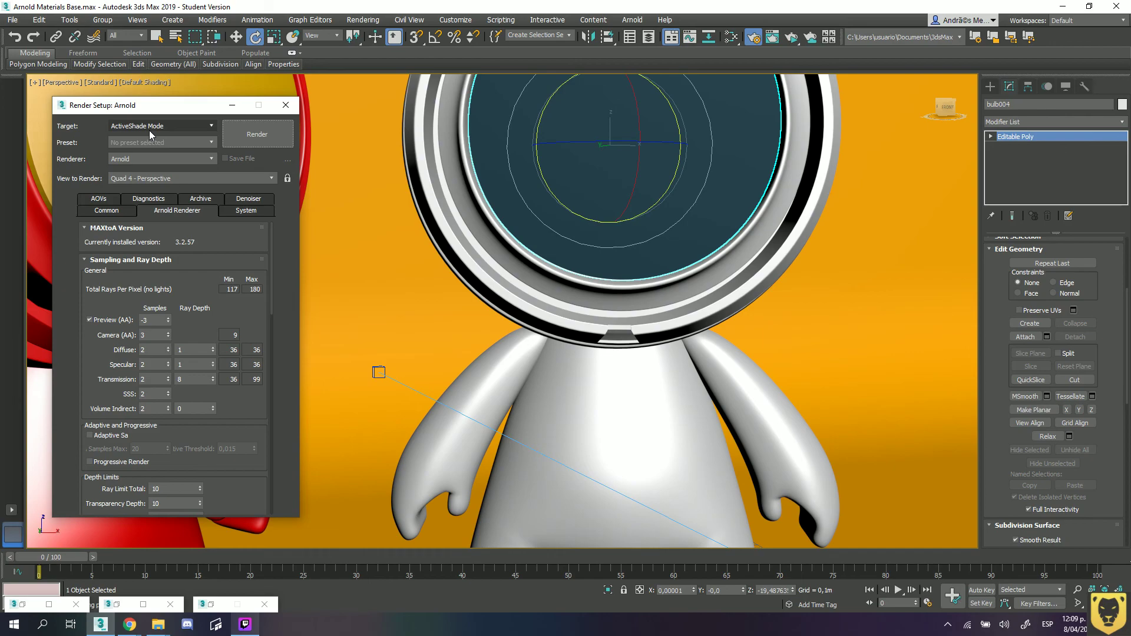
pyautogui.click(246, 212)
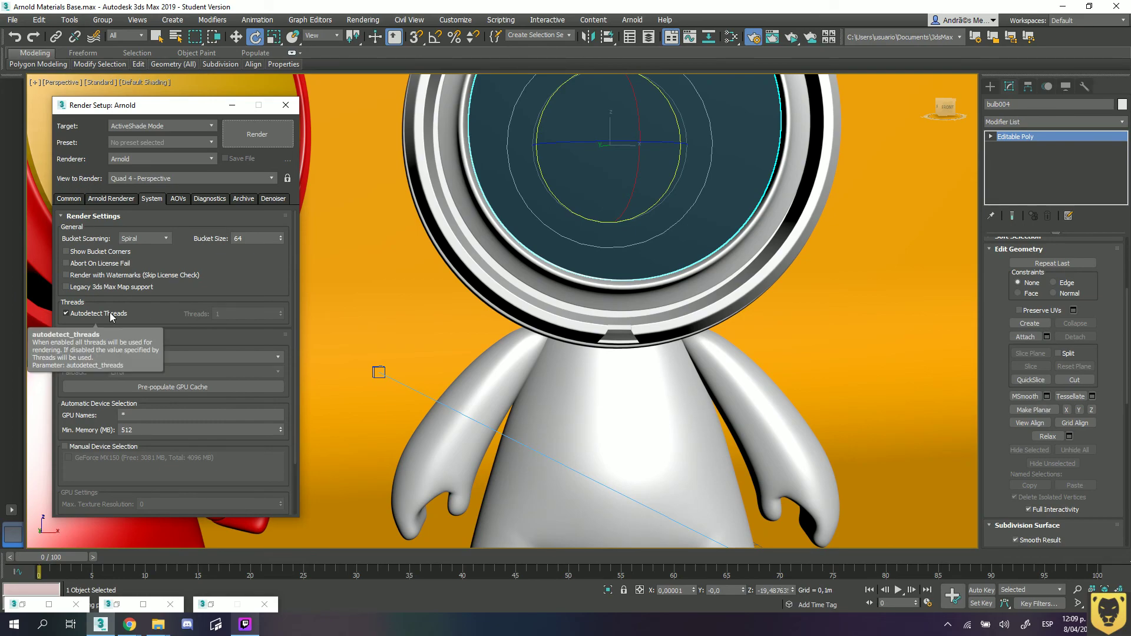
pyautogui.click(66, 314)
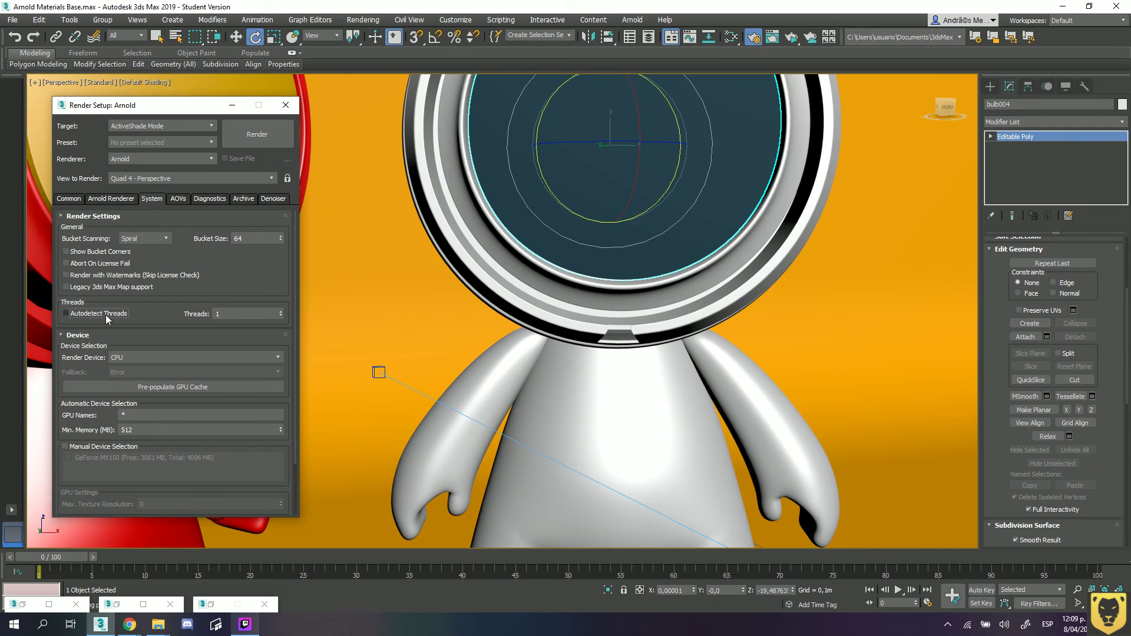
pyautogui.moveTo(106, 315)
pyautogui.moveTo(232, 317); pyautogui.dragTo(211, 313)
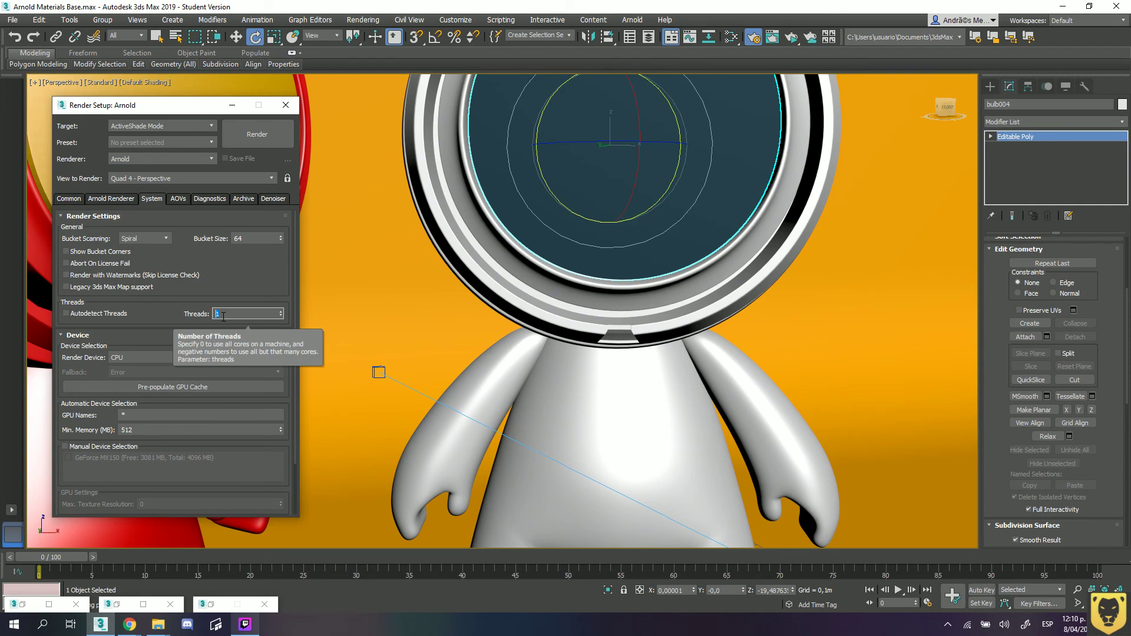
pyautogui.click(71, 315)
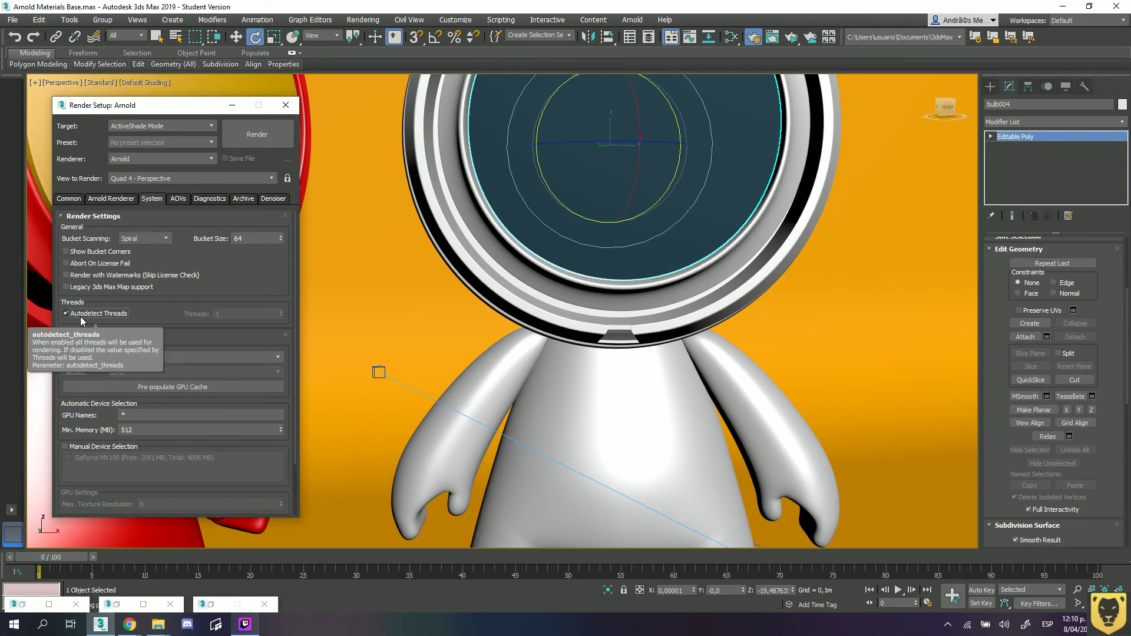
pyautogui.click(81, 318)
pyautogui.doubleClick(216, 314)
pyautogui.write('2')
pyautogui.click(221, 288)
# Set the render target to Production Rendering Mode and switch the viewport to the PhysCamera001 view.
pyautogui.click(211, 126)
pyautogui.click(177, 141)
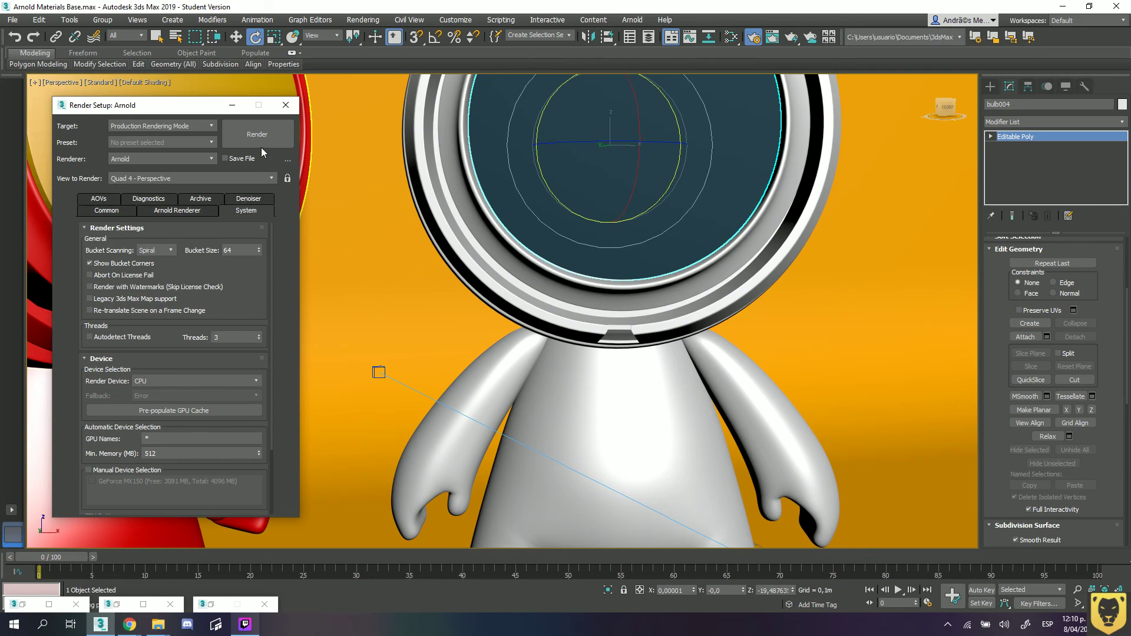
pyautogui.press('c')
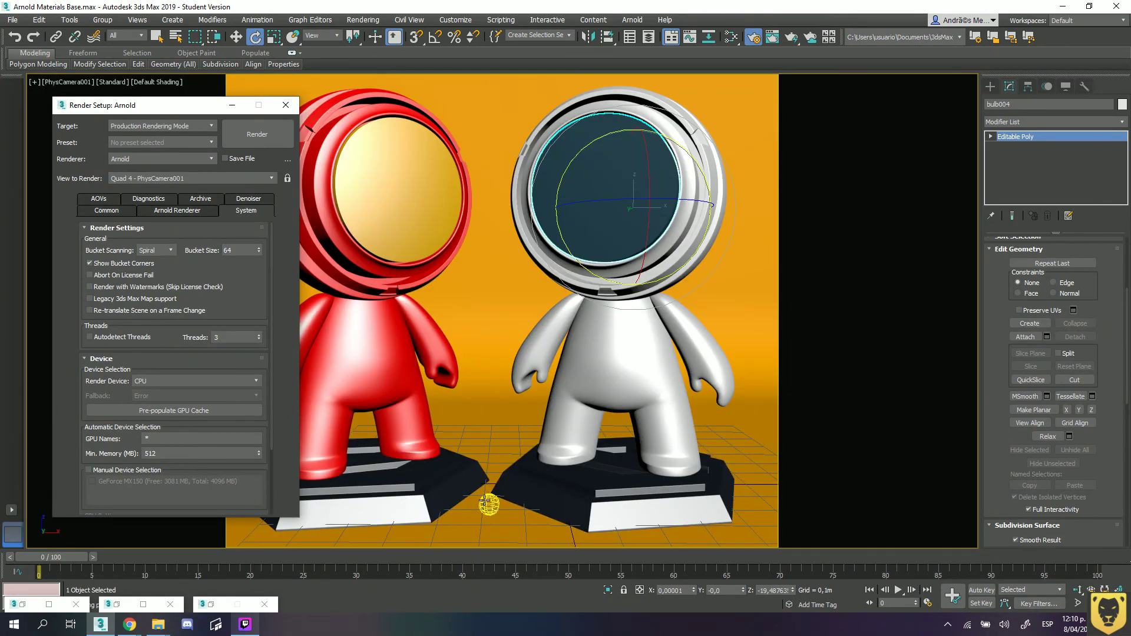
# Set the skydome light's exposure to 1, render the PhysCamera001 view and reposition the rendered frame window.
pyautogui.click(489, 503)
pyautogui.doubleClick(1089, 457)
pyautogui.write('2')
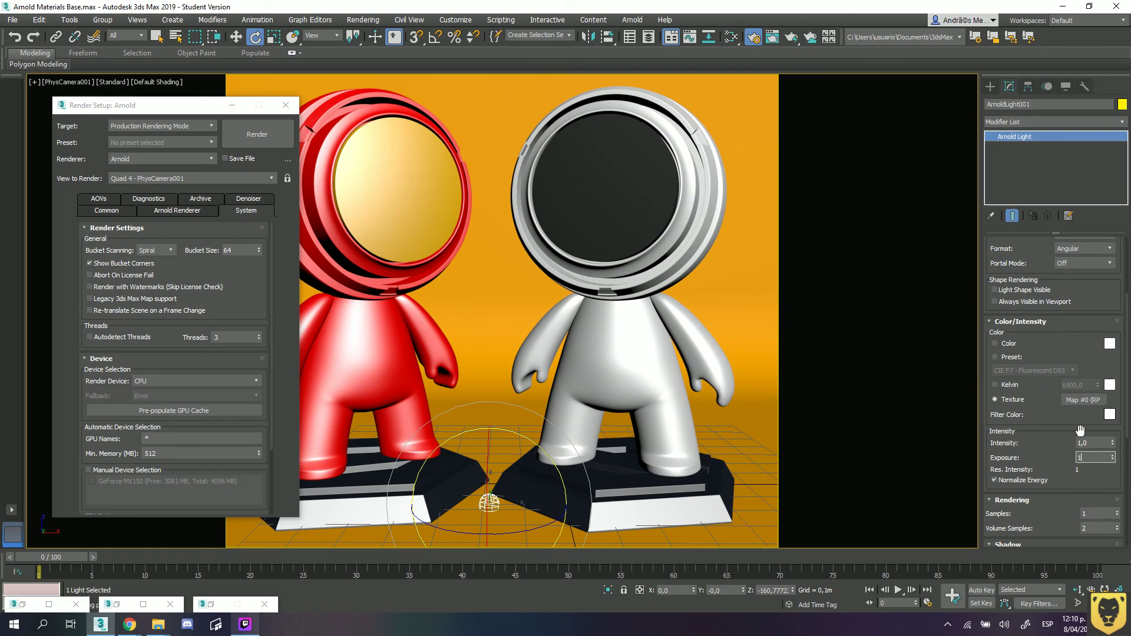
pyautogui.click(244, 133)
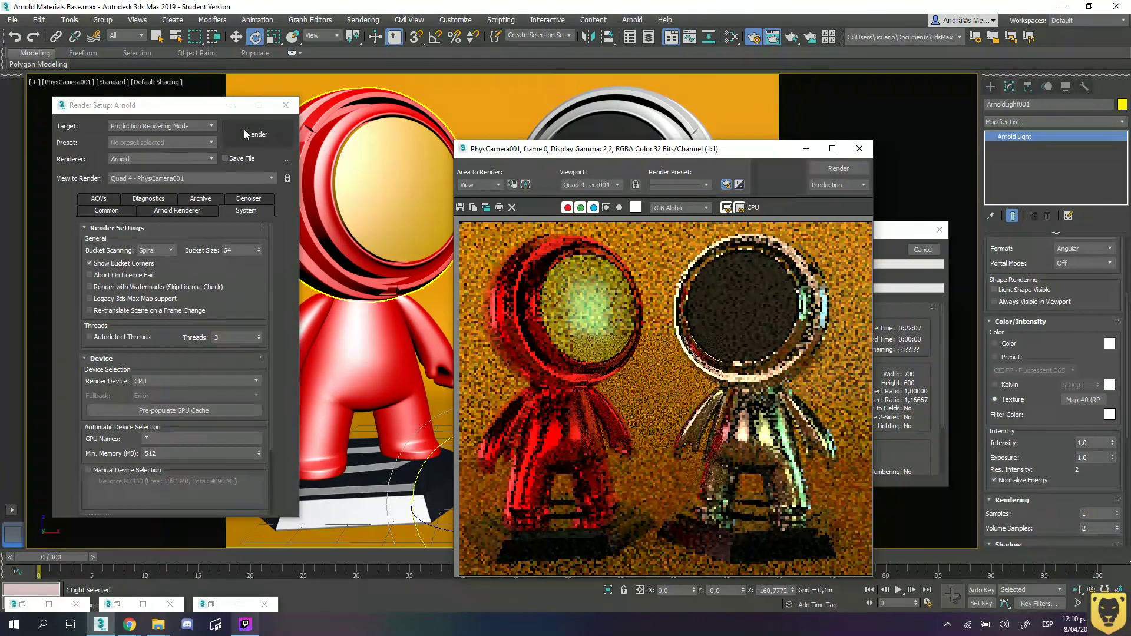
pyautogui.moveTo(635, 155); pyautogui.dragTo(427, 80)
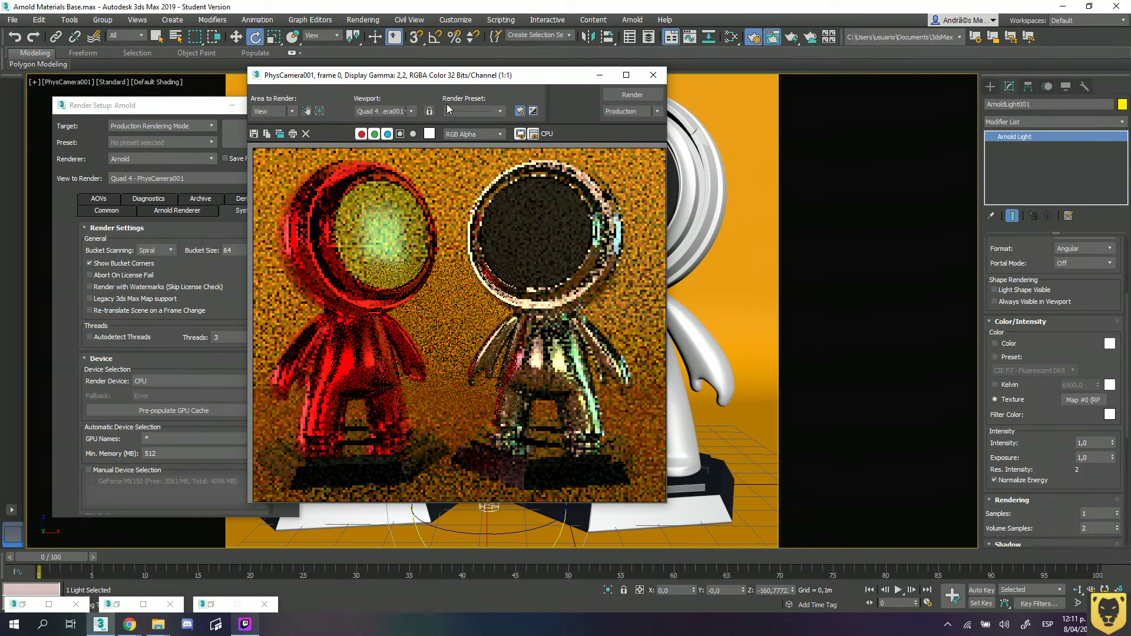
# Bring back the Slate Material Editor with the HDRI bitmap node and reposition its window over the viewport.
pyautogui.click(690, 206)
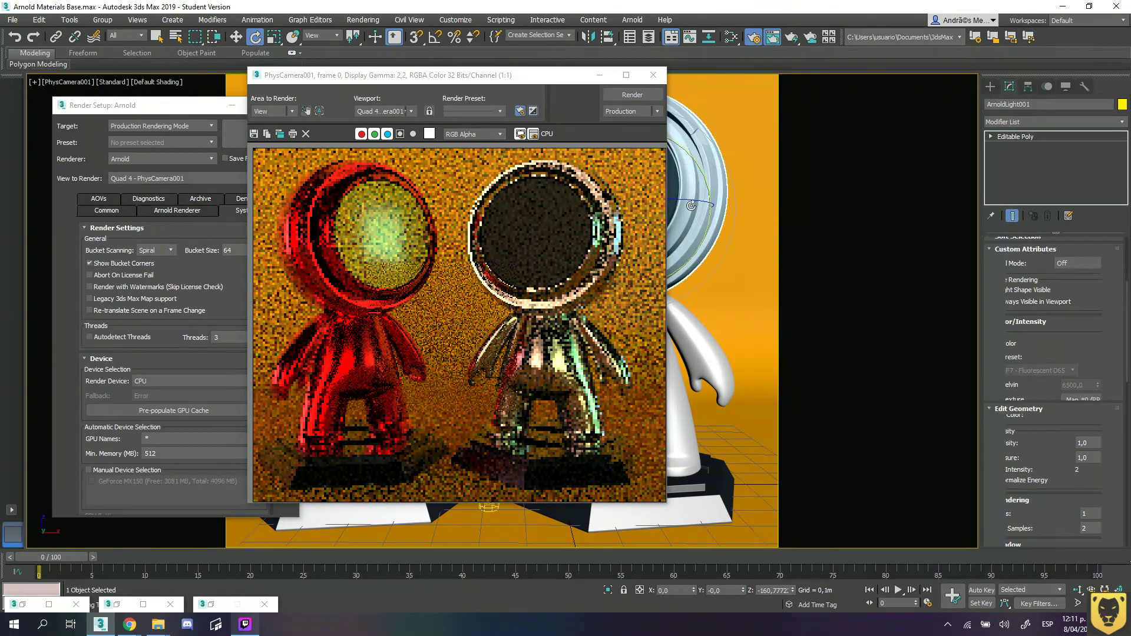
pyautogui.press('m')
pyautogui.moveTo(752, 229); pyautogui.dragTo(554, 47)
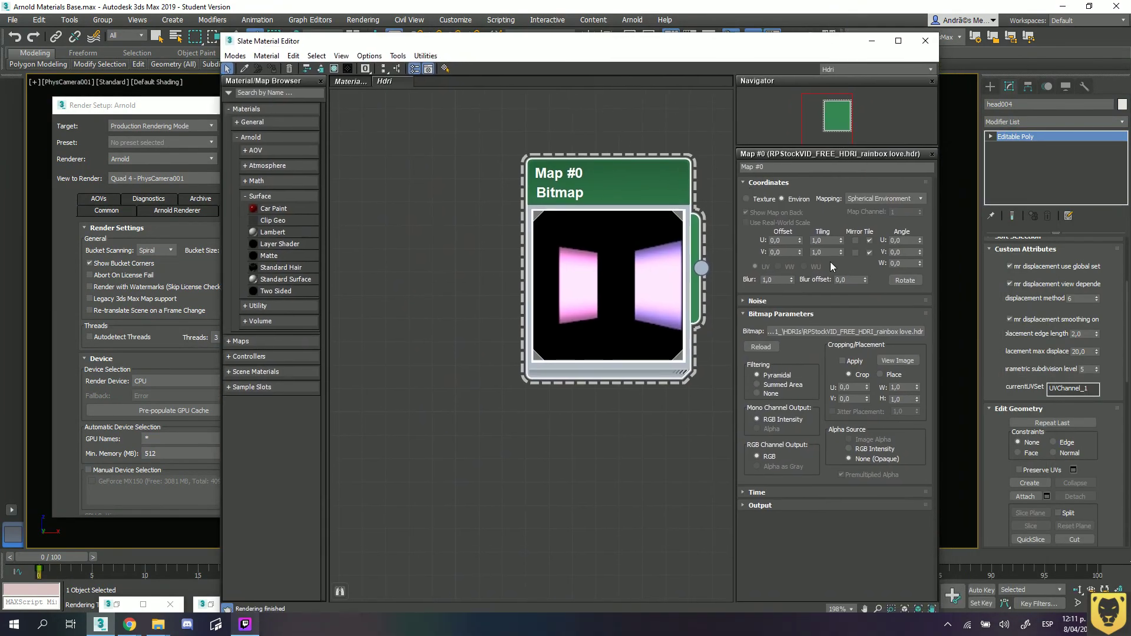
# Browse the RP HDRI Studio Pack, Hdri_pack_2 and Hdri_pack_3 folders for the Map #0 bitmap, previewing several HDRI files without loading one.
pyautogui.click(835, 332)
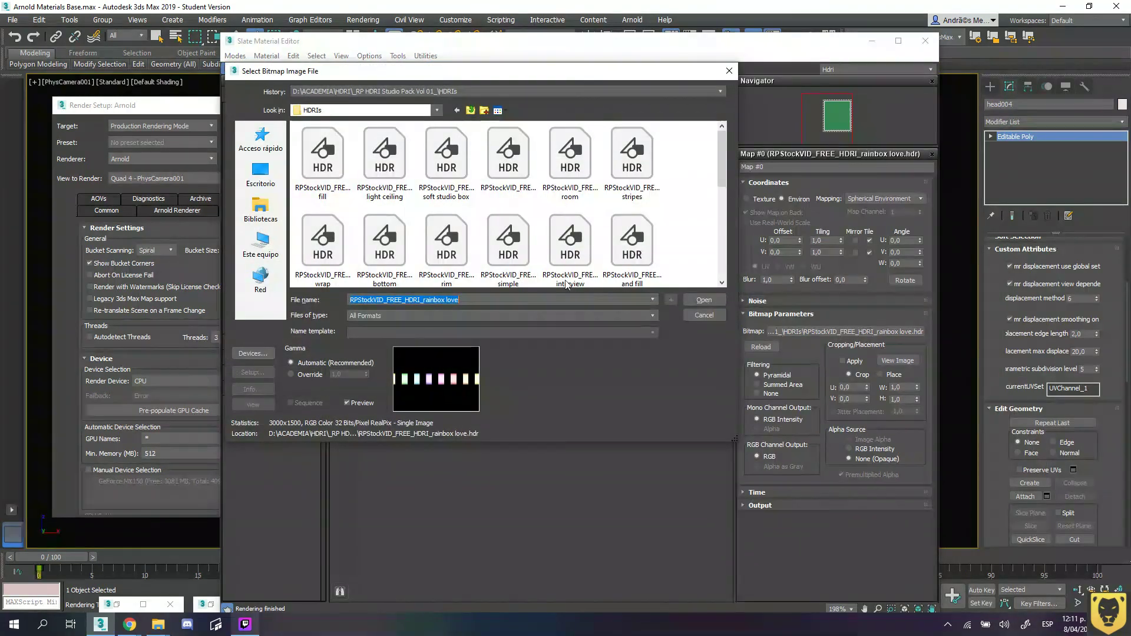
pyautogui.click(470, 110)
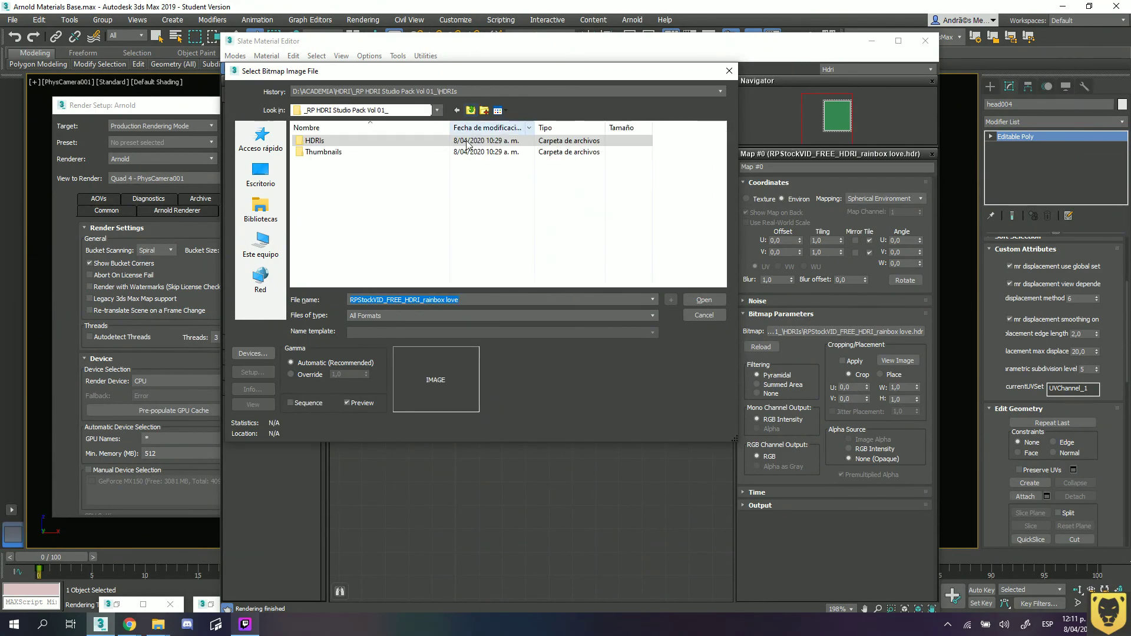
pyautogui.doubleClick(315, 141)
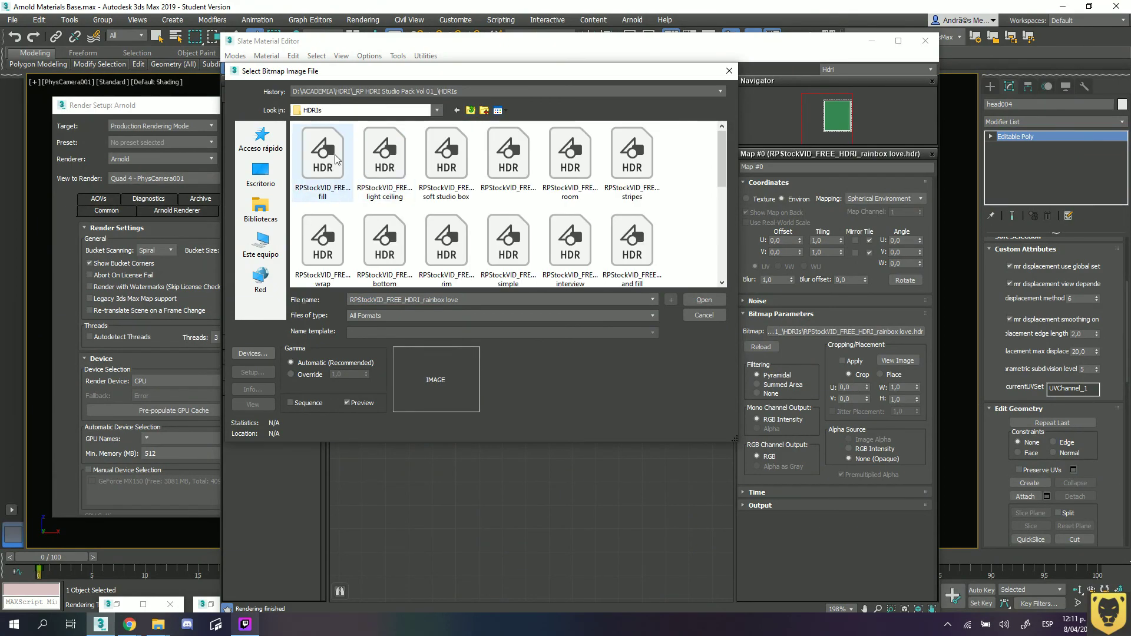
pyautogui.click(389, 162)
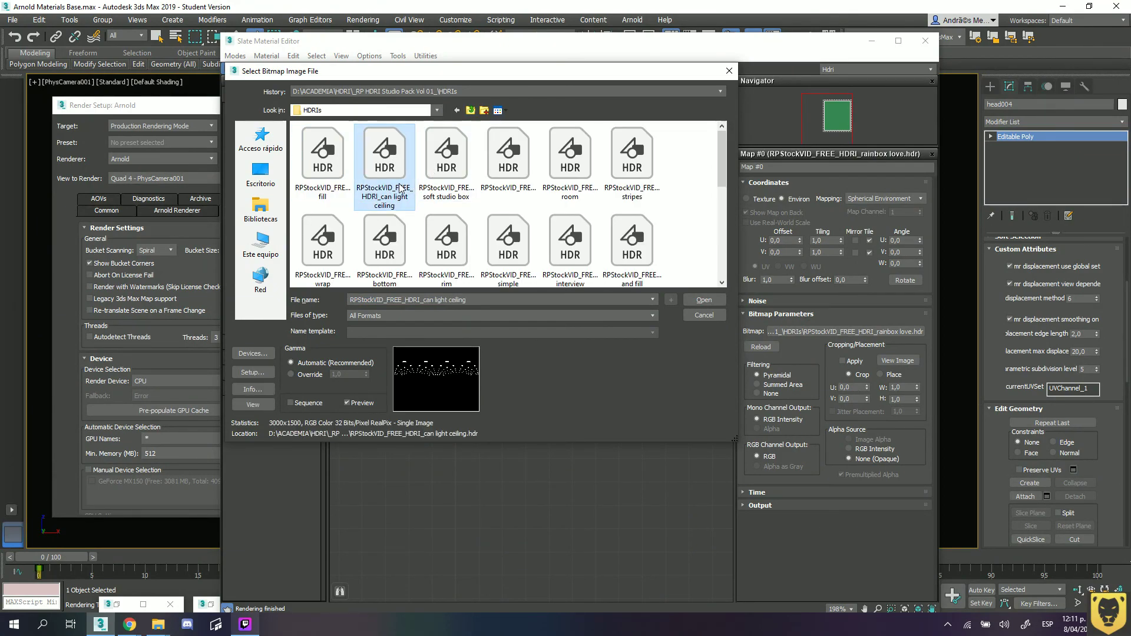
pyautogui.click(462, 171)
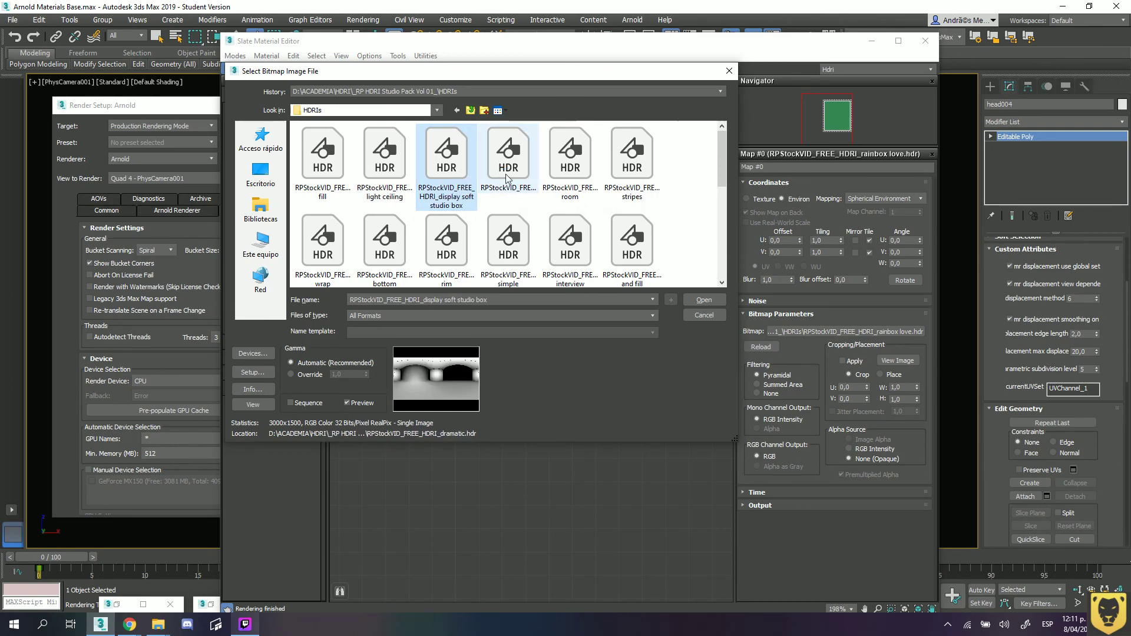
pyautogui.click(506, 176)
pyautogui.click(471, 112)
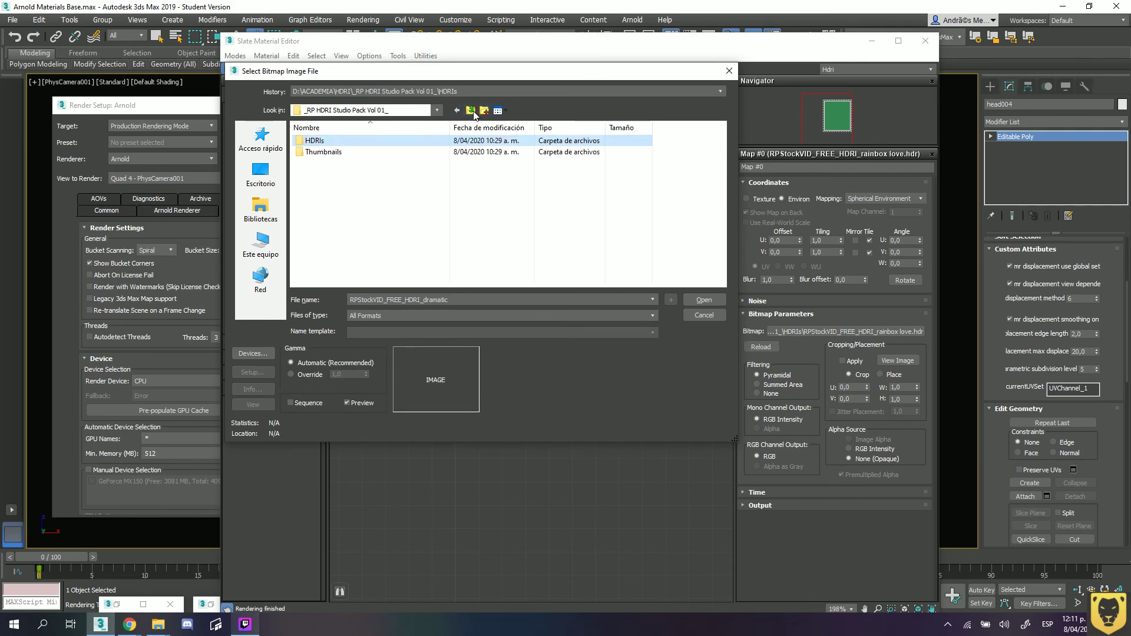
pyautogui.click(471, 111)
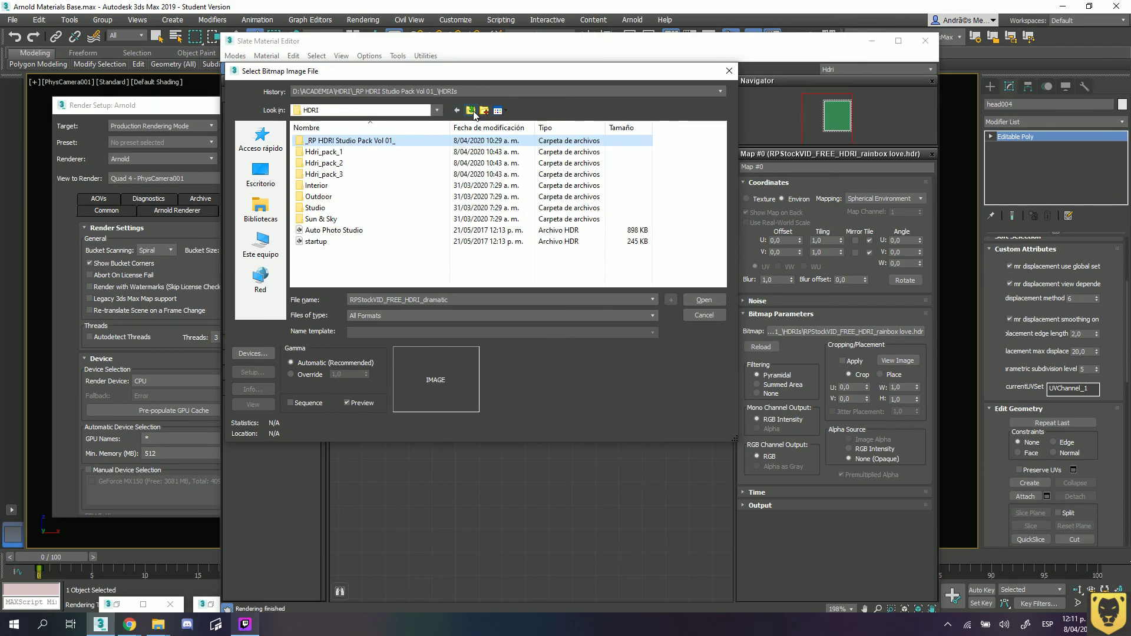
pyautogui.doubleClick(323, 164)
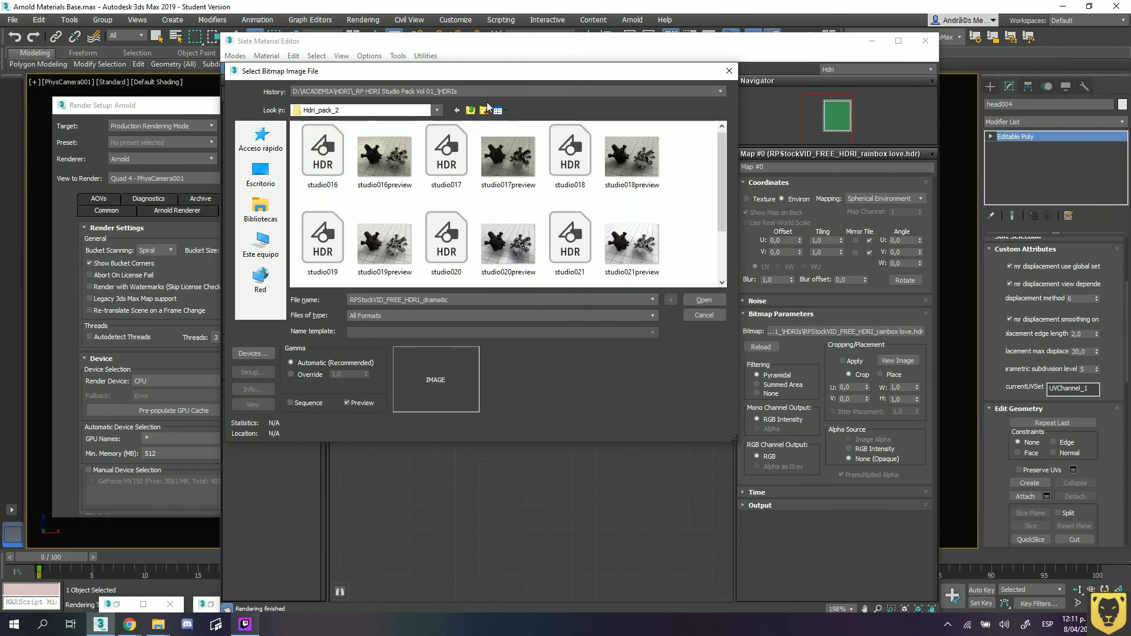
pyautogui.click(472, 111)
pyautogui.doubleClick(328, 174)
pyautogui.click(509, 238)
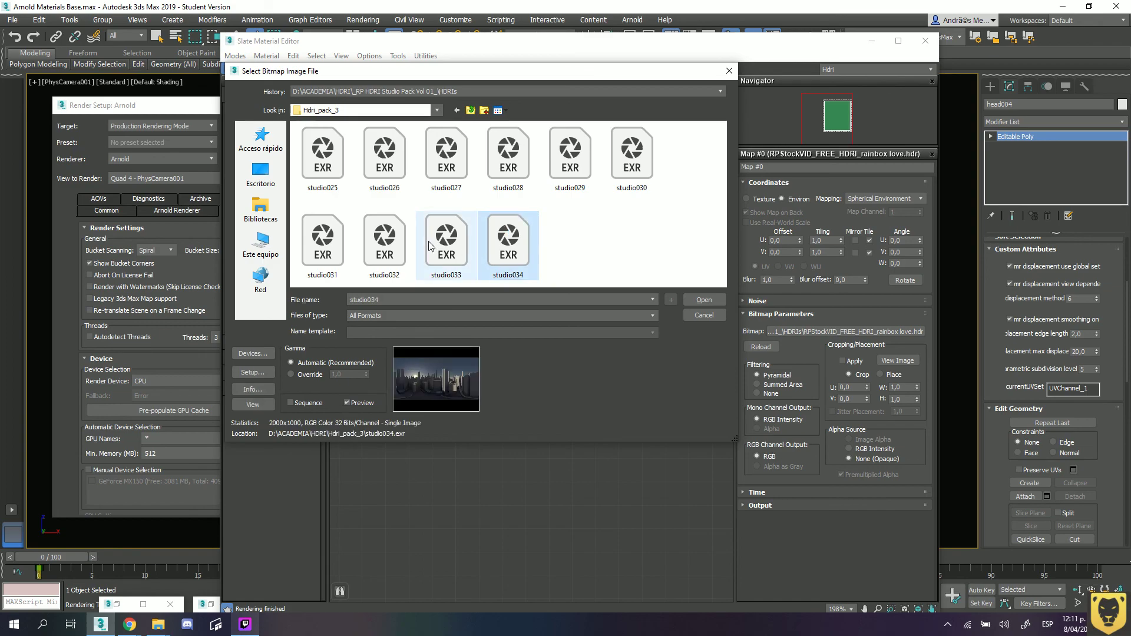
pyautogui.click(385, 239)
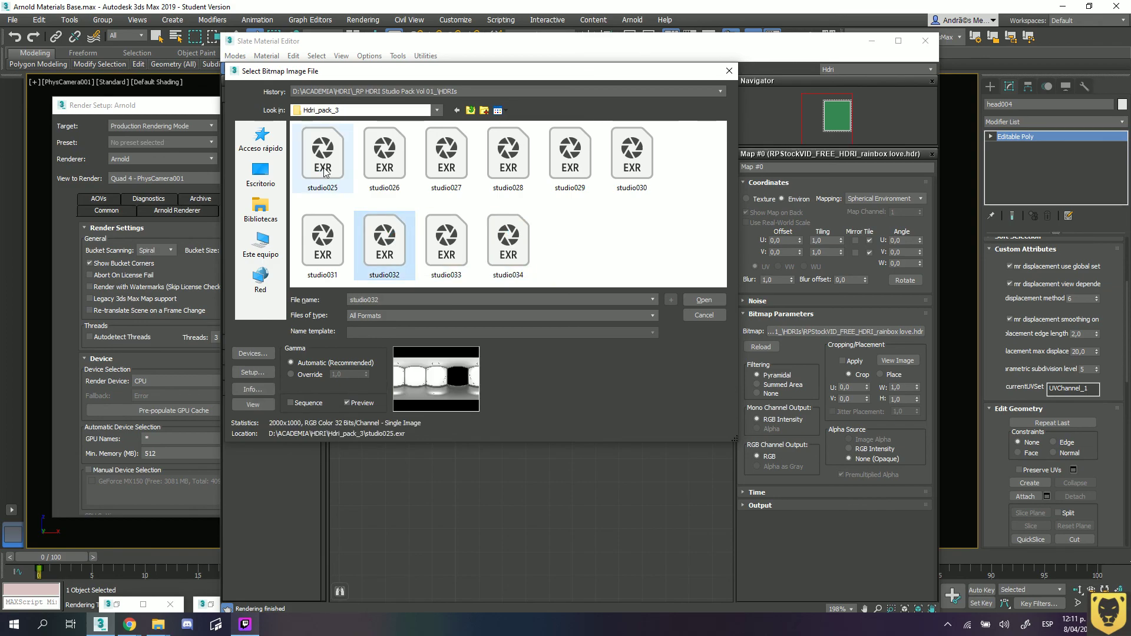
pyautogui.click(327, 170)
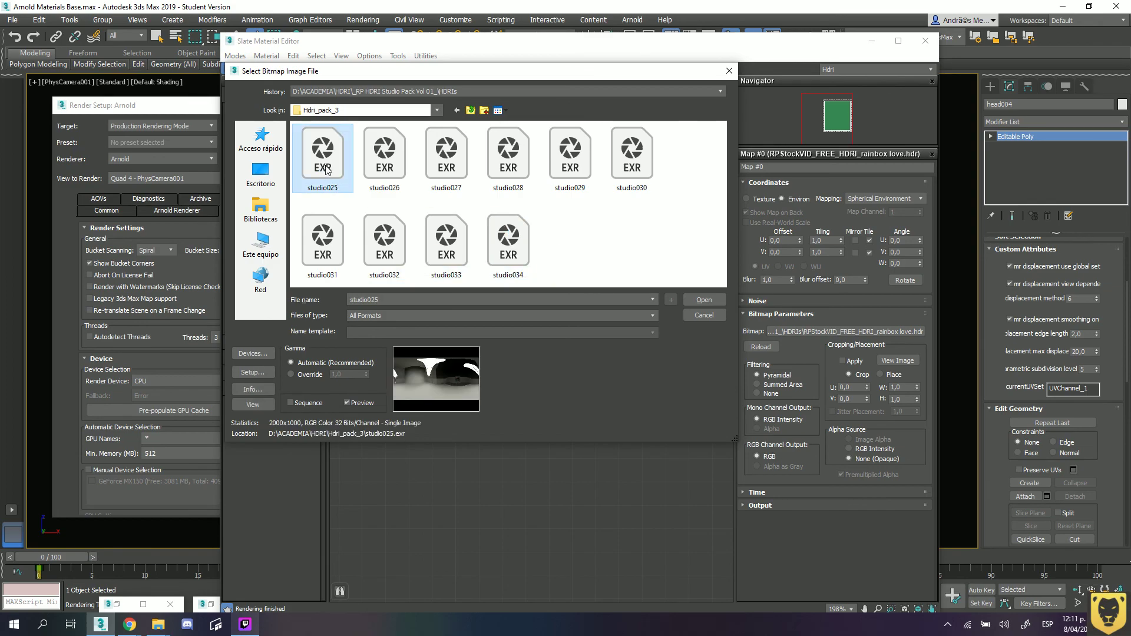
pyautogui.click(729, 71)
# Load studio019.hdr from the Hdri_pack_2 folder into the Map #0 bitmap, accepting the HDRI load settings.
pyautogui.click(846, 331)
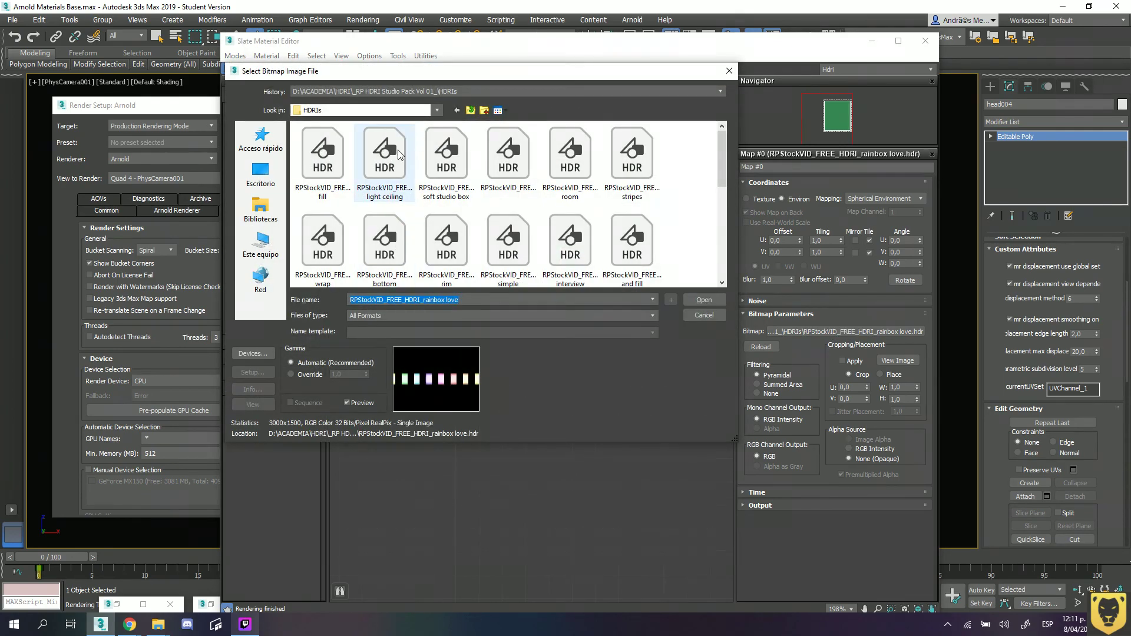
pyautogui.click(470, 111)
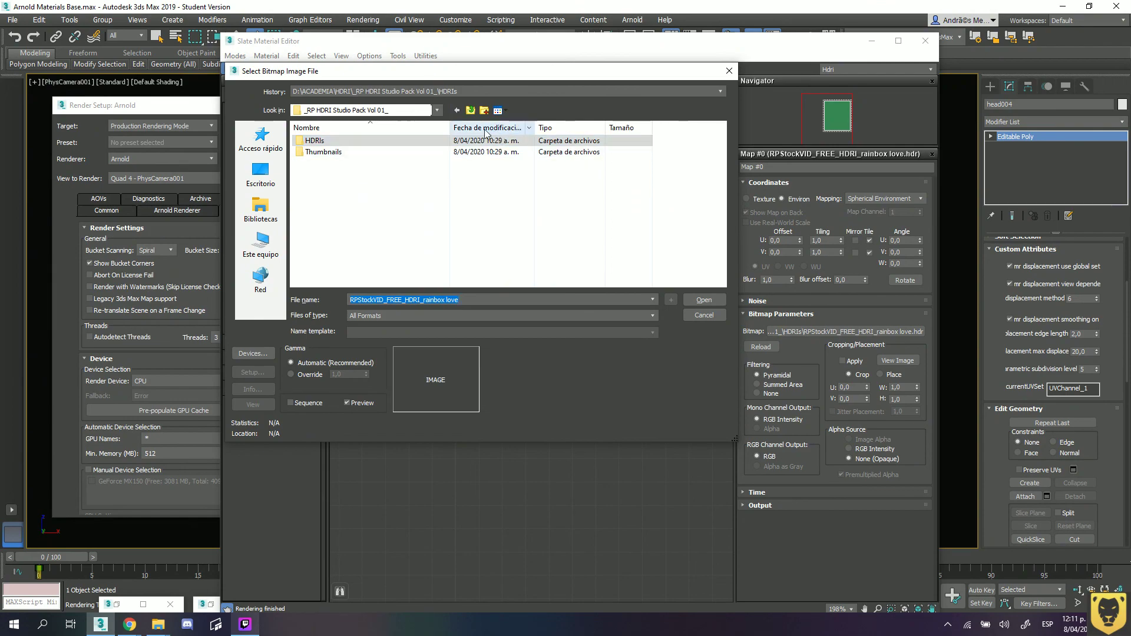
pyautogui.click(470, 111)
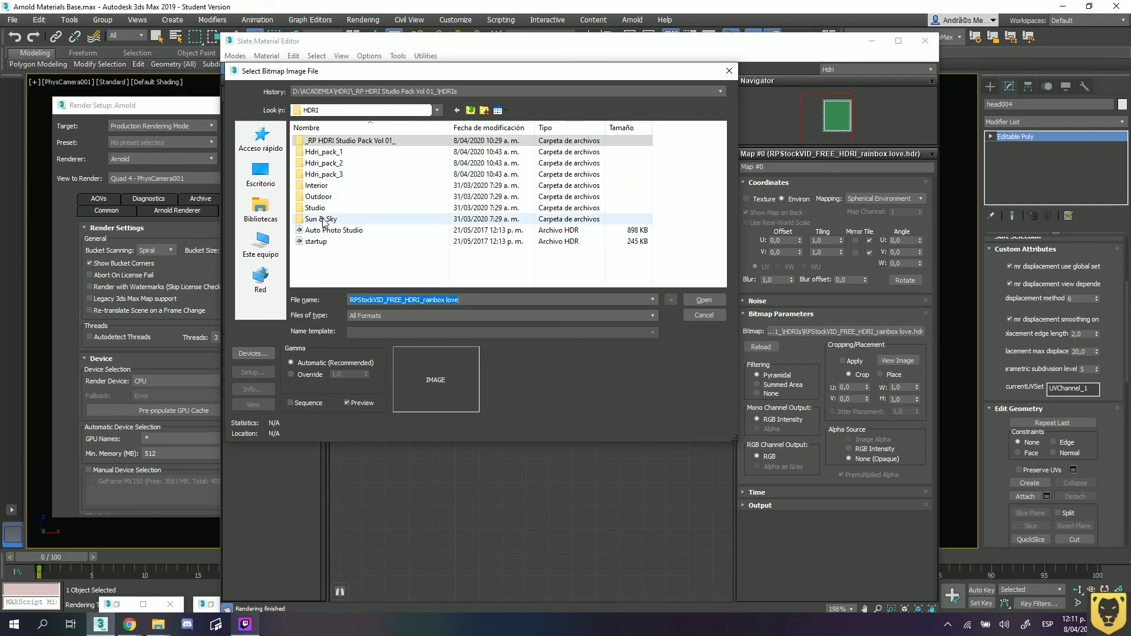
pyautogui.doubleClick(321, 164)
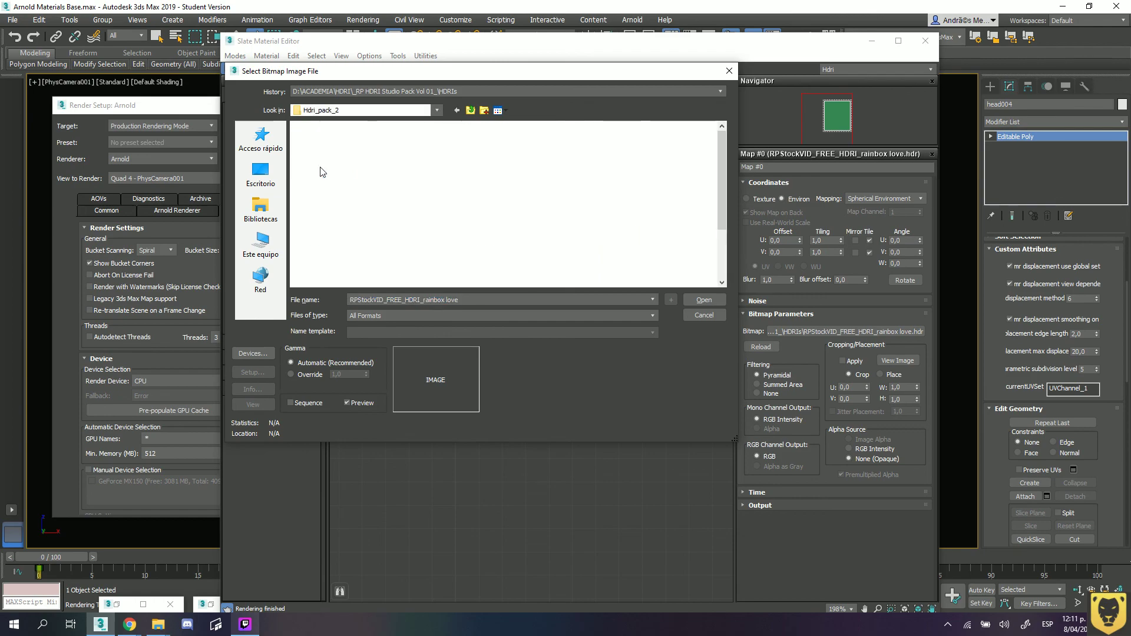
pyautogui.click(321, 171)
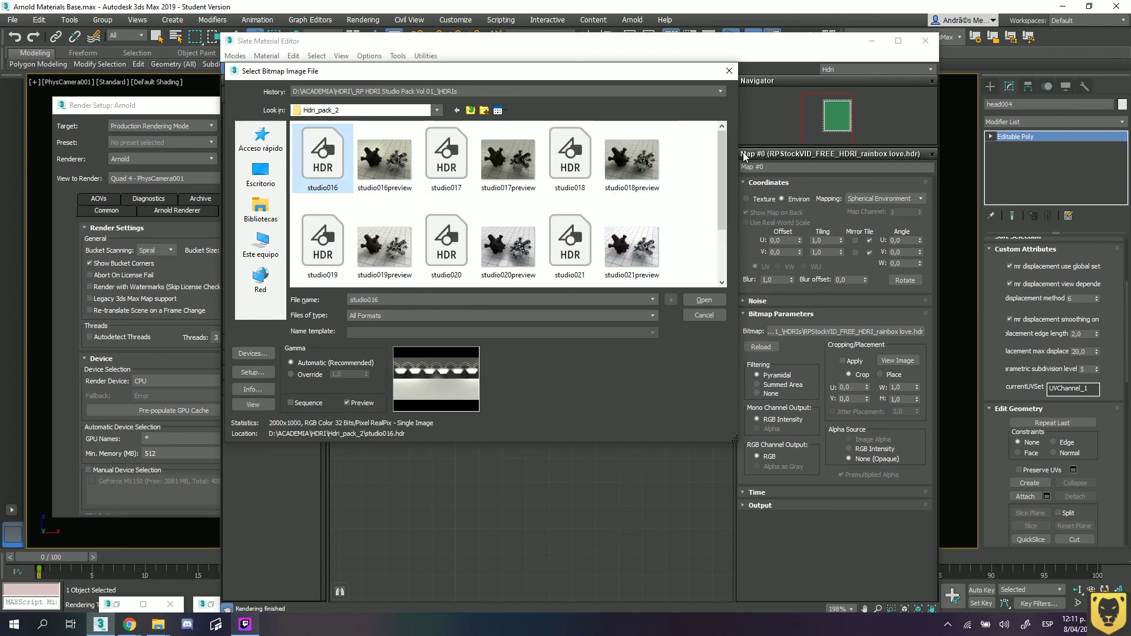
pyautogui.doubleClick(323, 248)
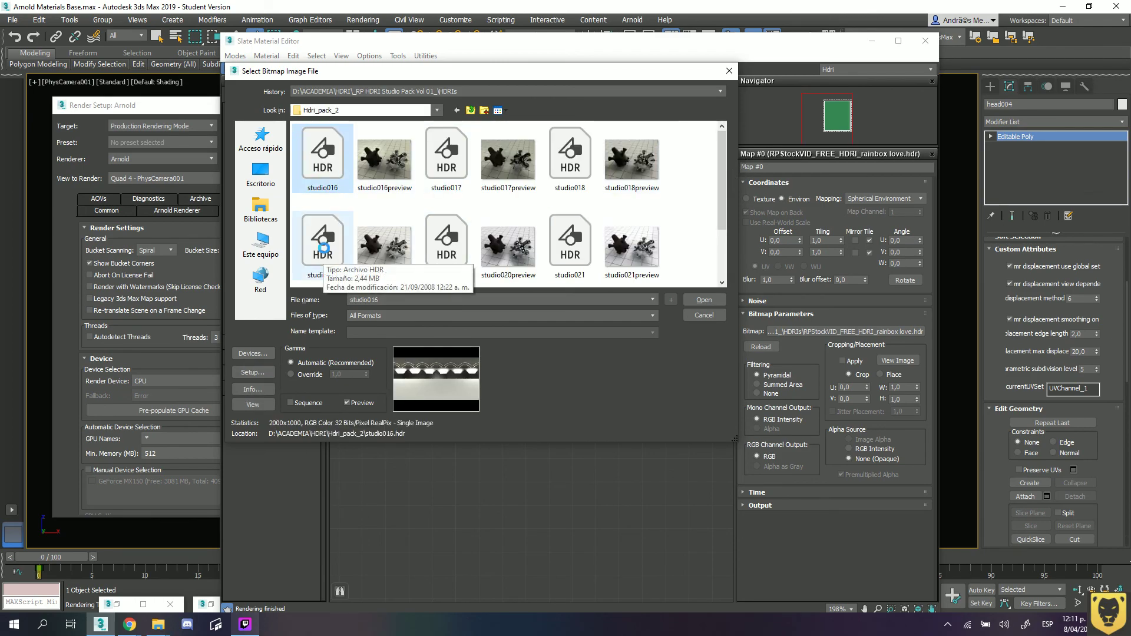
pyautogui.click(396, 320)
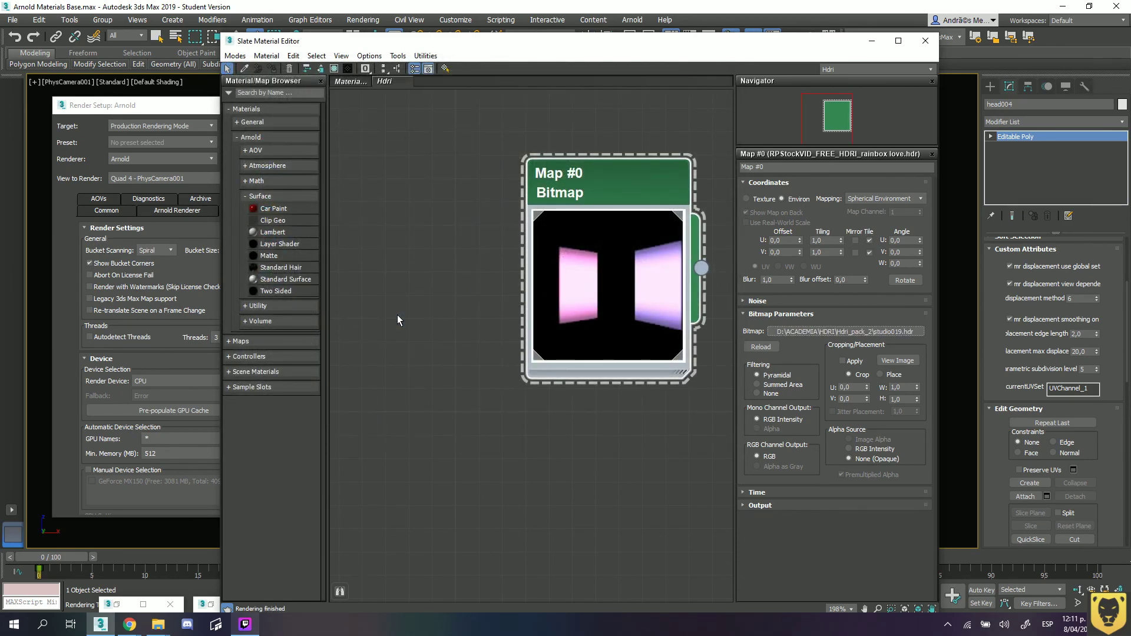
# View the full studio019.hdr image of Map #0 and reposition the Slate Material Editor.
pyautogui.moveTo(786, 40); pyautogui.dragTo(847, 36)
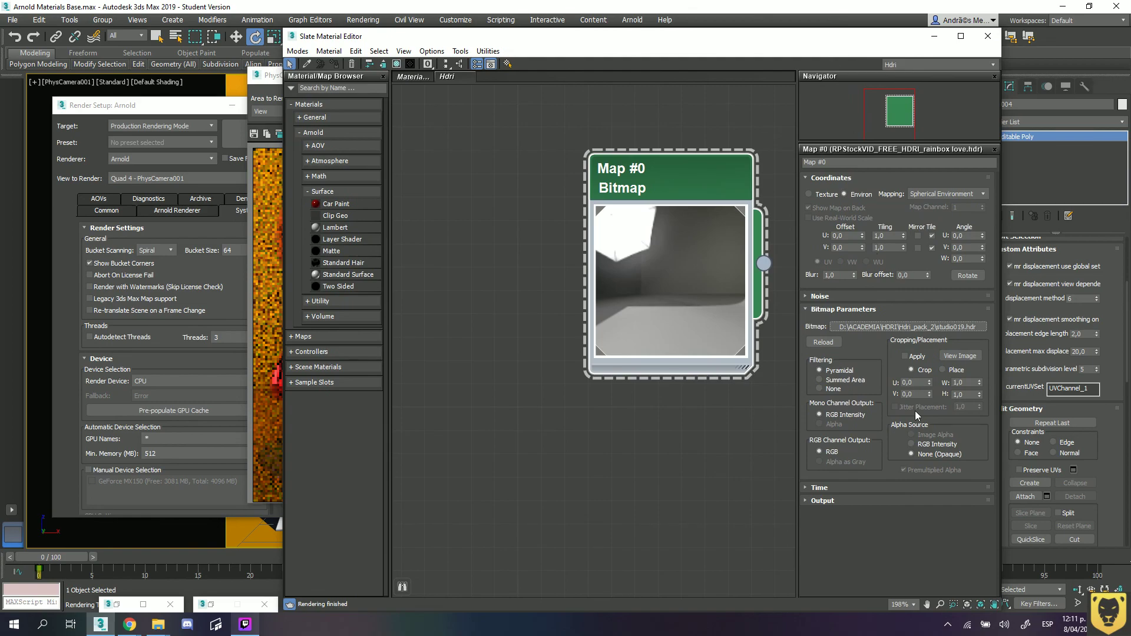
pyautogui.click(952, 354)
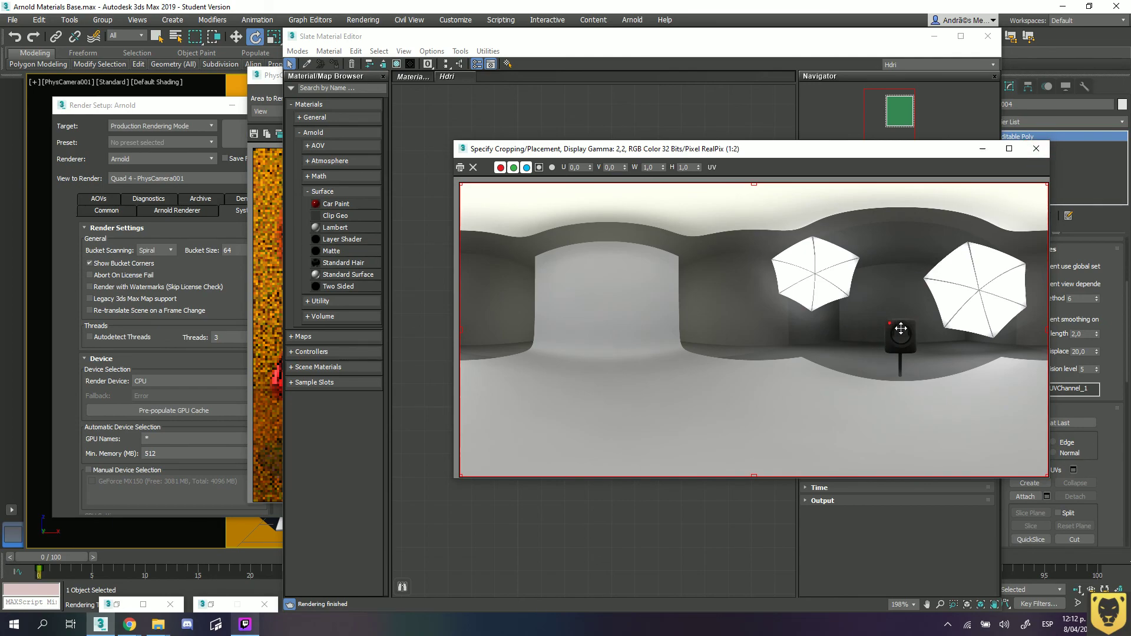
pyautogui.click(1036, 149)
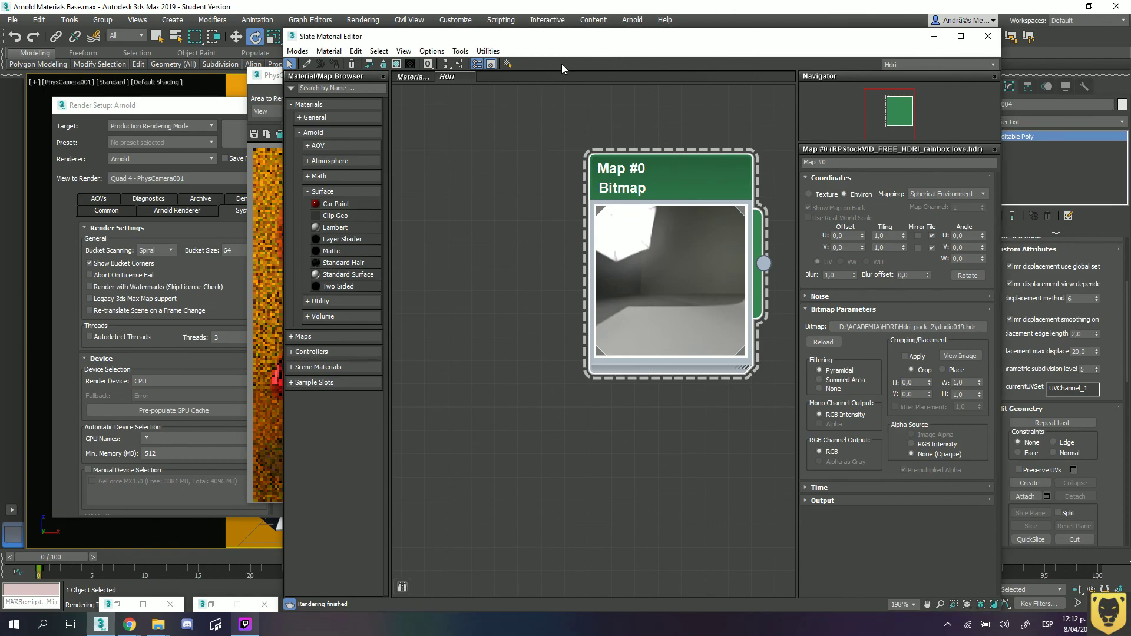
pyautogui.moveTo(571, 50); pyautogui.dragTo(587, 101)
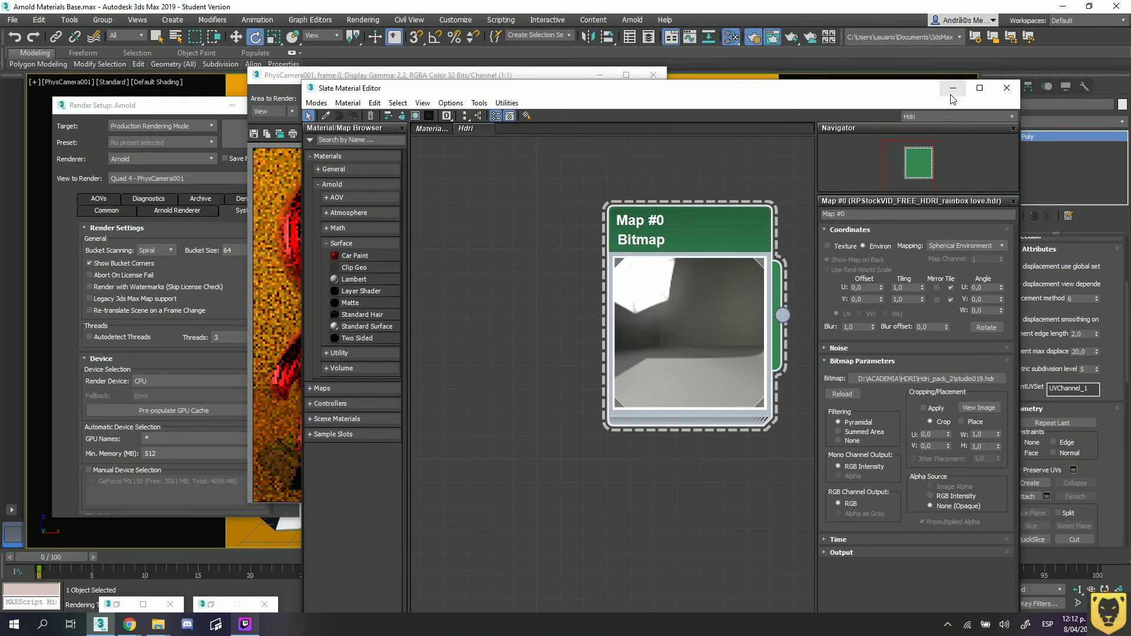
# Minimize the Slate Material Editor, test render the PhysCamera001 view with the studio019 lighting and cancel the render.
pyautogui.click(952, 87)
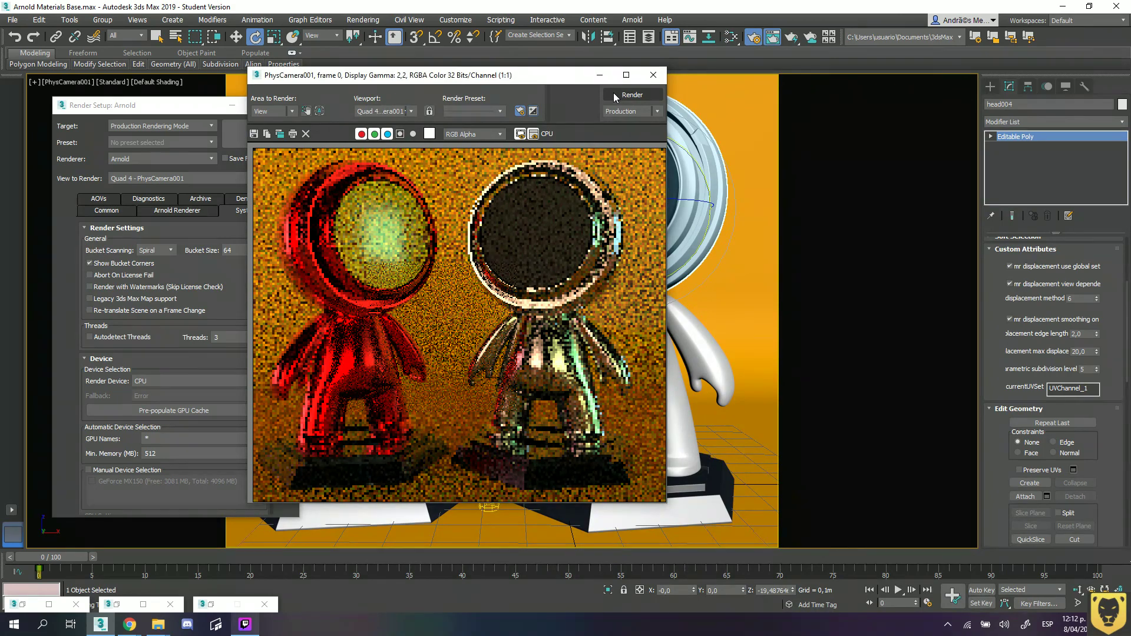
pyautogui.click(613, 93)
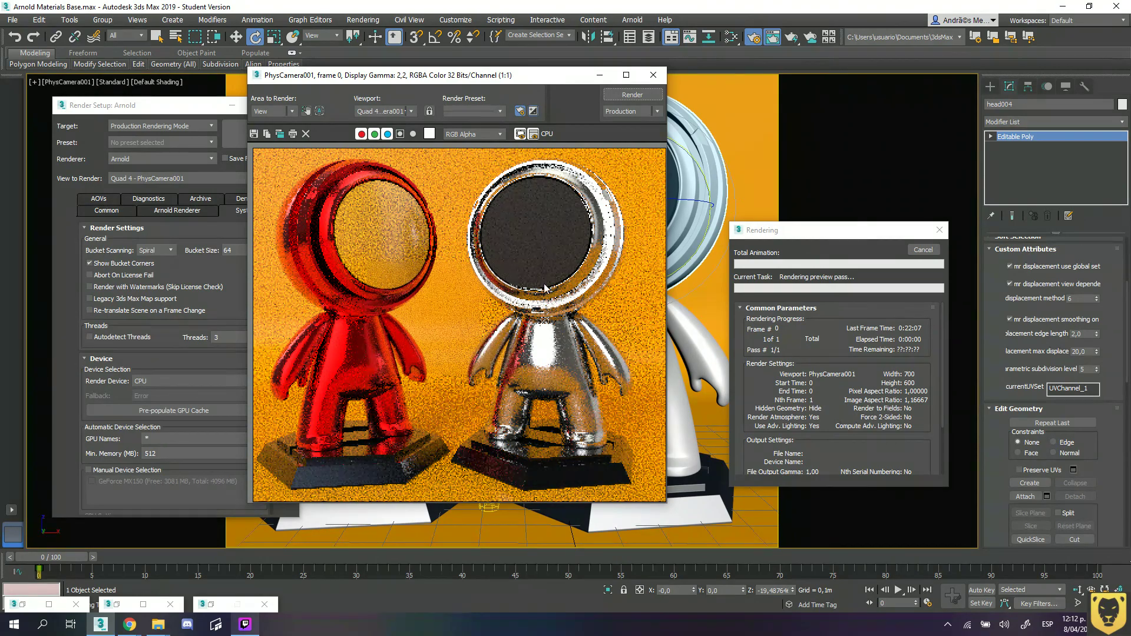
pyautogui.click(926, 247)
pyautogui.click(939, 230)
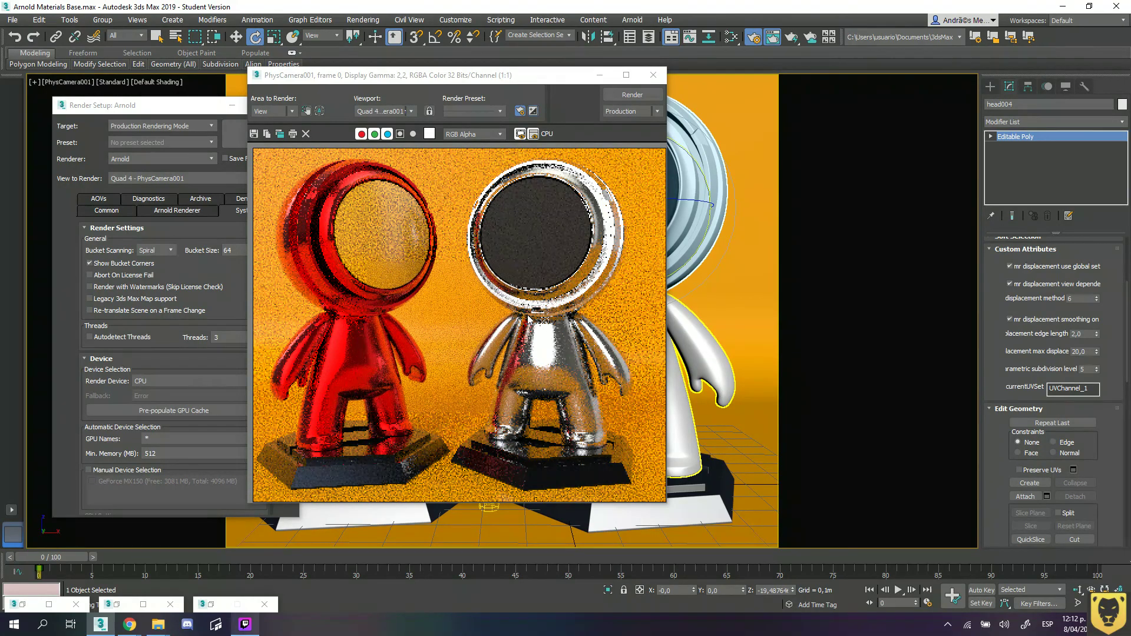
# Replace the Map #0 bitmap with startup.hdr from the HDRI folder, accepting the HDRI load settings.
pyautogui.press('m')
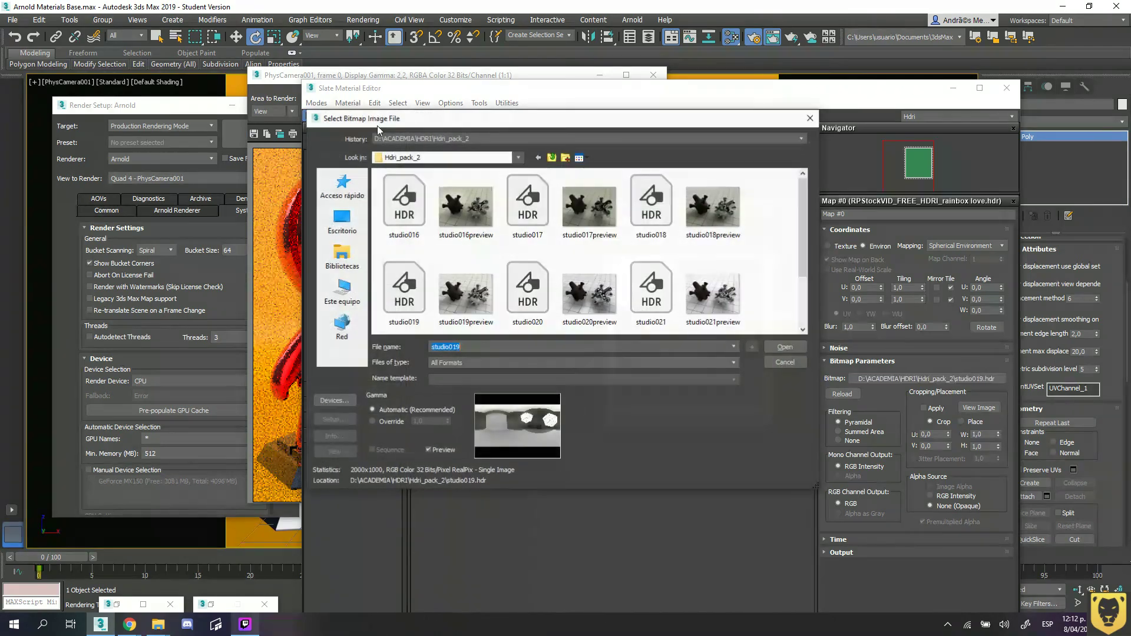
pyautogui.click(552, 158)
pyautogui.click(389, 288)
pyautogui.doubleClick(388, 289)
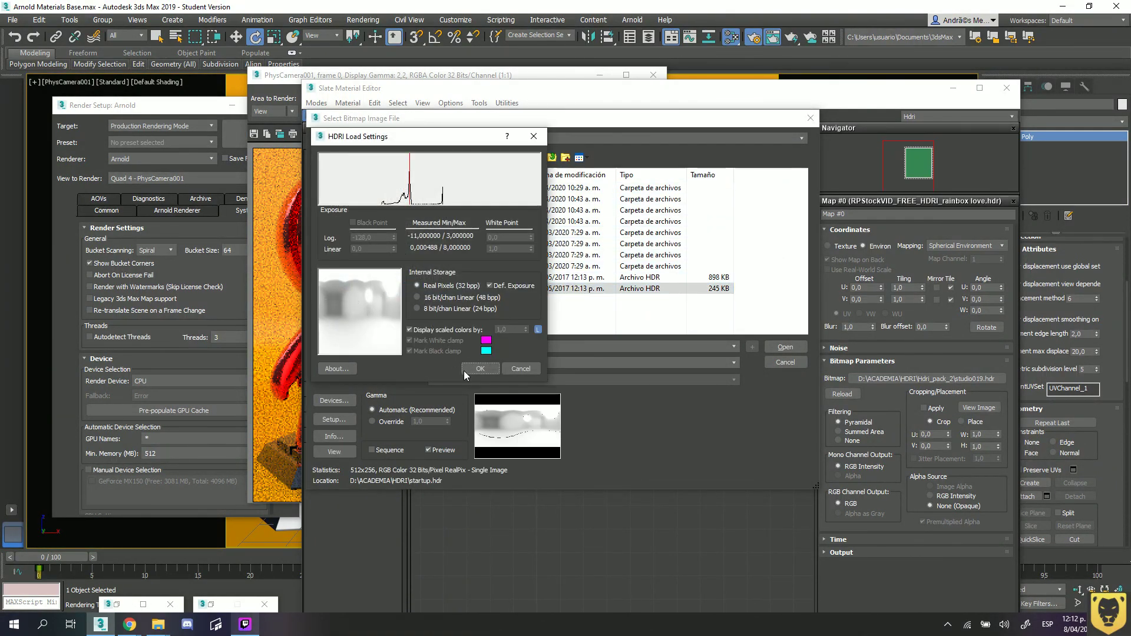
pyautogui.click(478, 372)
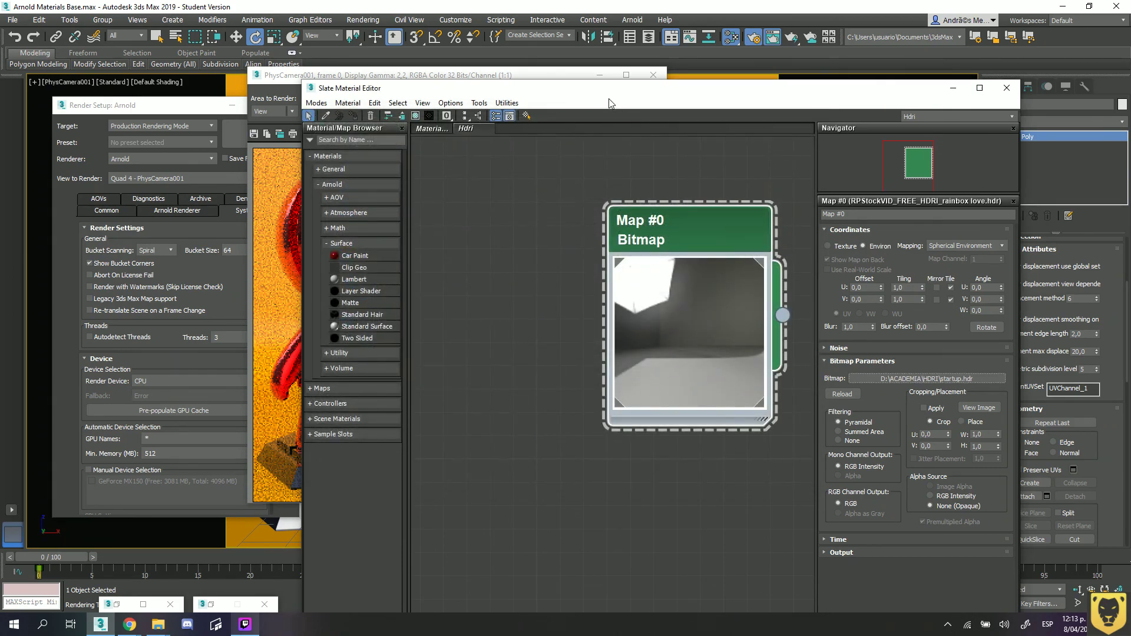
# Move the Slate Material Editor off the rendered frame, test render with the startup.hdr lighting and cancel the render.
pyautogui.moveTo(611, 103); pyautogui.dragTo(675, 443)
pyautogui.click(629, 96)
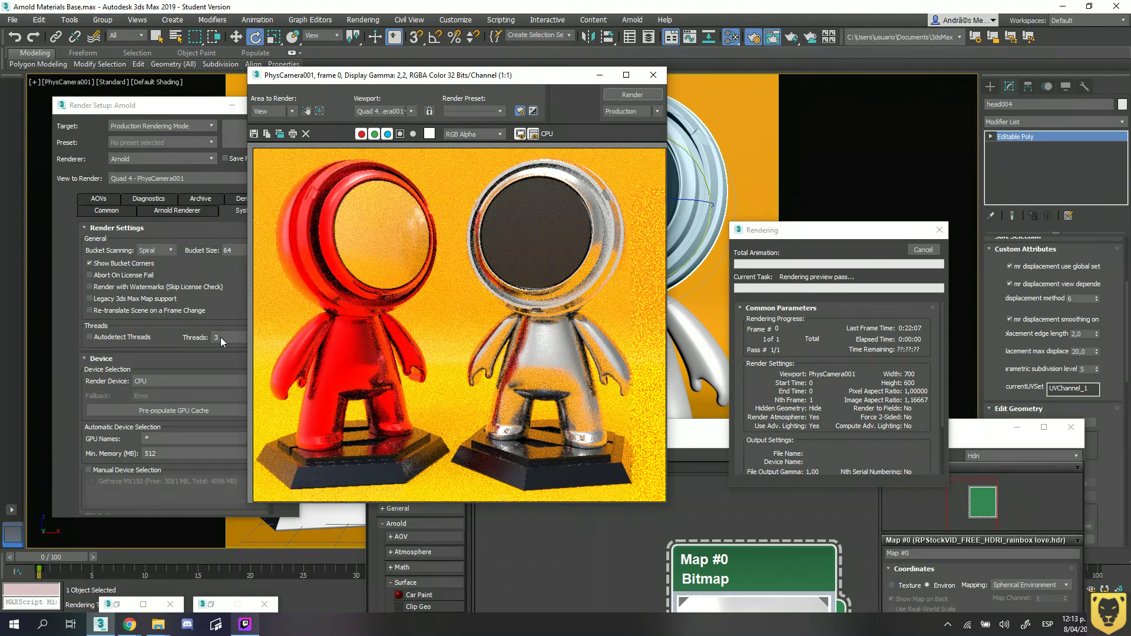
pyautogui.click(923, 249)
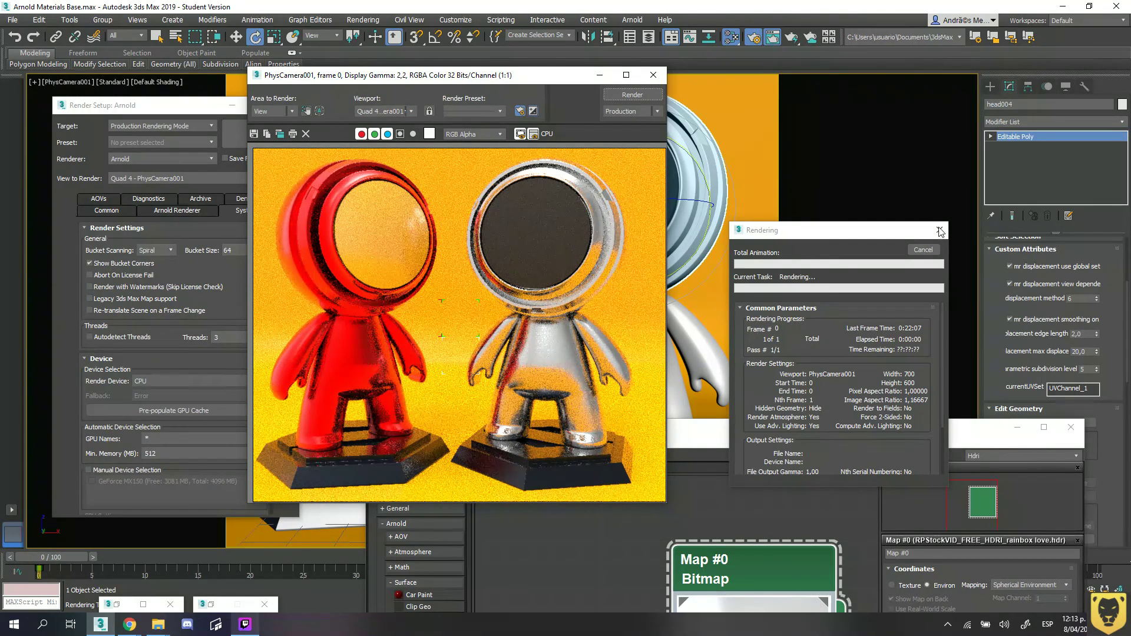
pyautogui.click(939, 231)
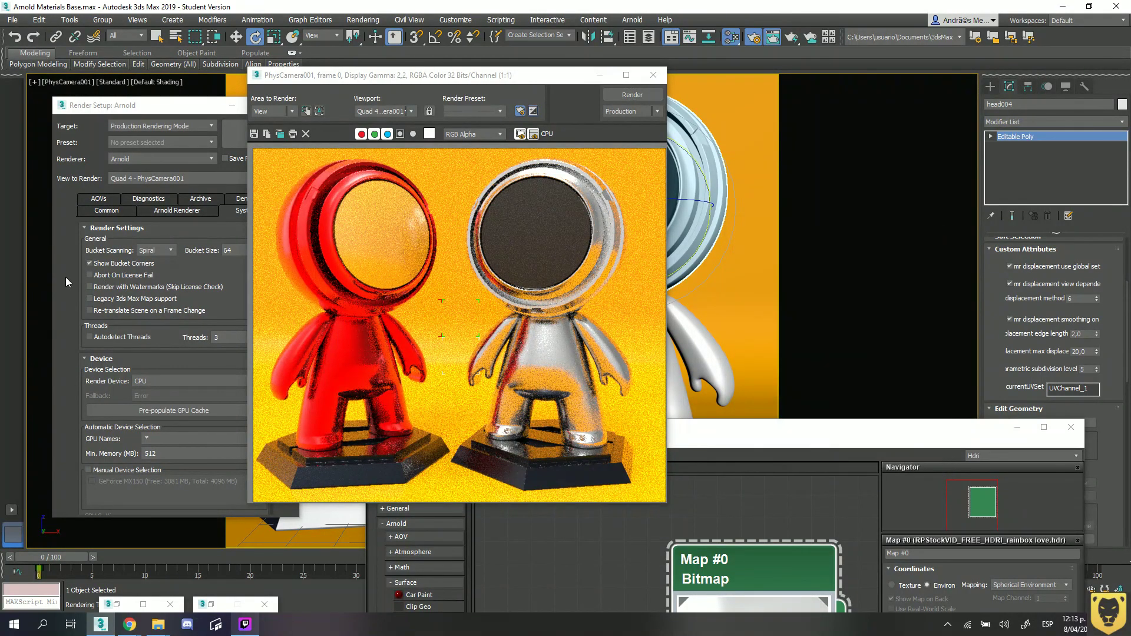
# Enable Autodetect Threads, move the rendered frame window off the viewport and minimize the Slate Material Editor.
pyautogui.click(112, 336)
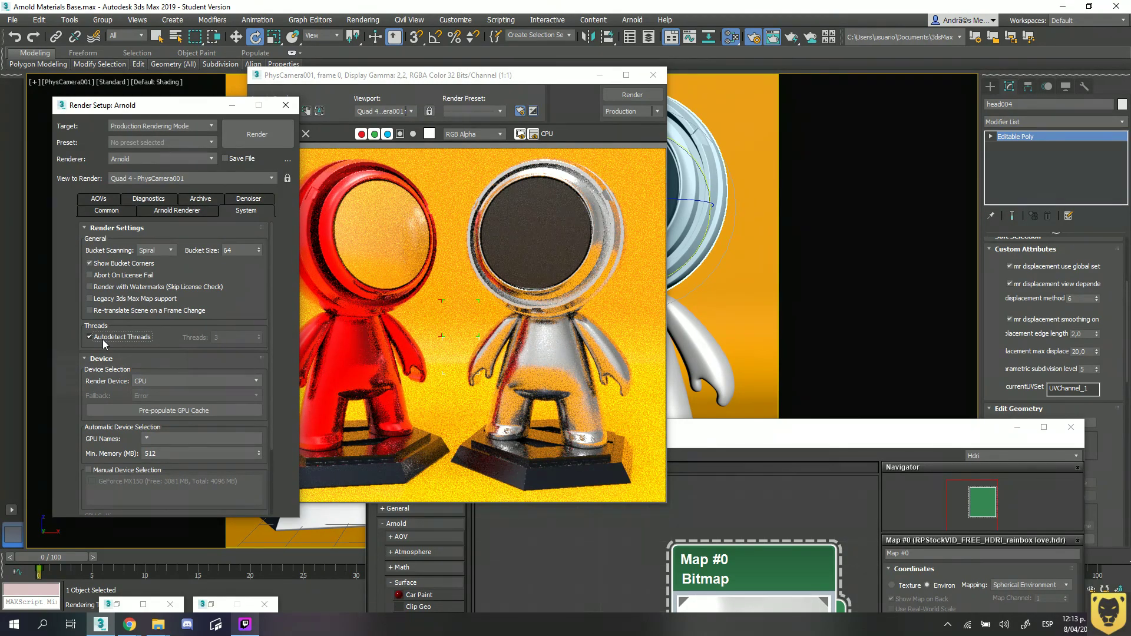
pyautogui.moveTo(454, 82); pyautogui.dragTo(594, 88)
pyautogui.moveTo(516, 89); pyautogui.dragTo(732, 46)
pyautogui.moveTo(552, 434); pyautogui.dragTo(361, 256)
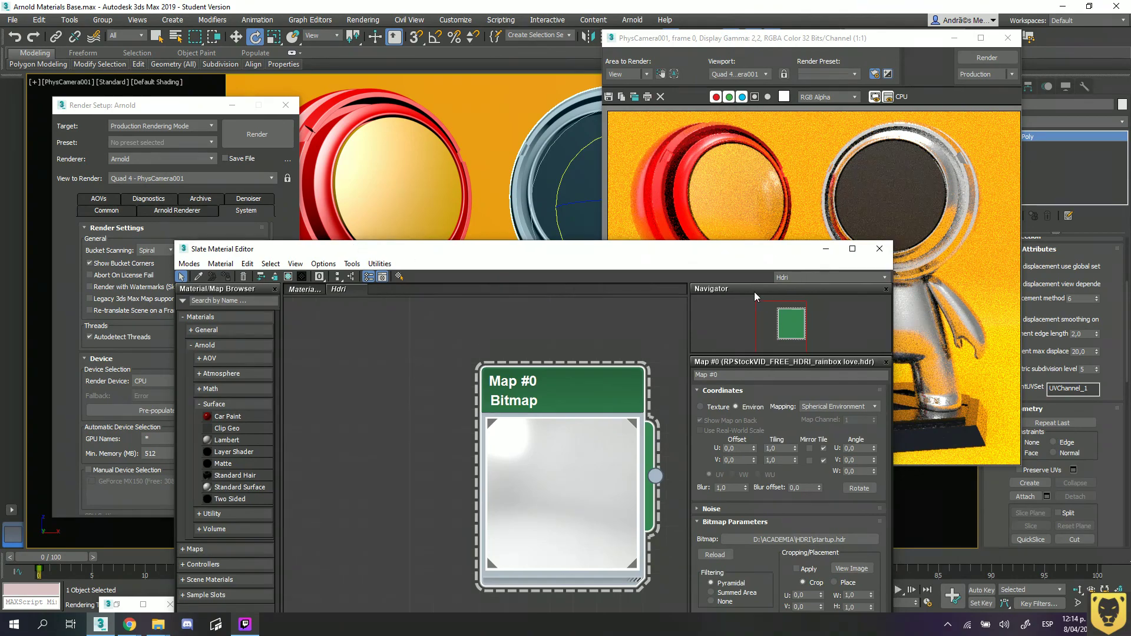
pyautogui.click(826, 248)
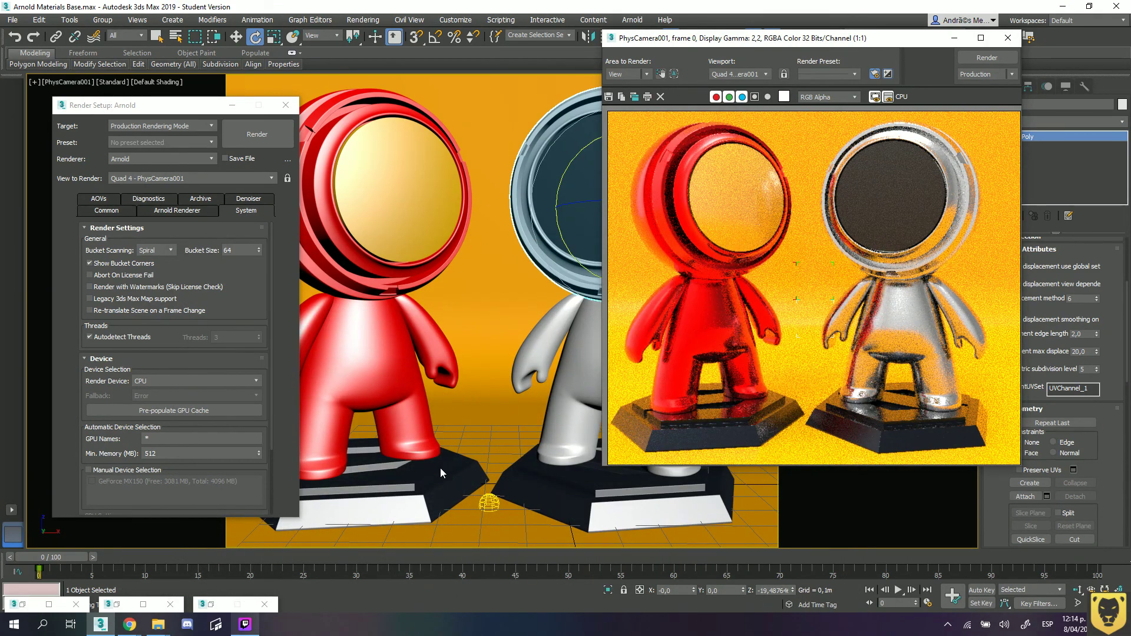
# Select the skydome light in the viewport and reposition the rendered frame and Render Setup windows.
pyautogui.click(489, 504)
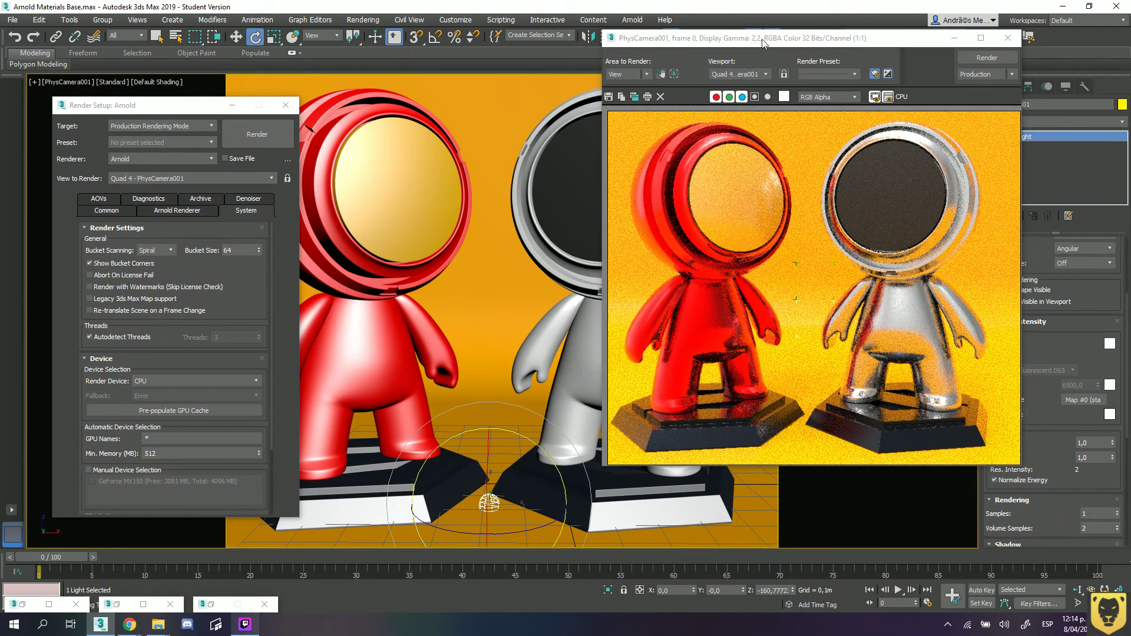
pyautogui.moveTo(763, 43); pyautogui.dragTo(663, 69)
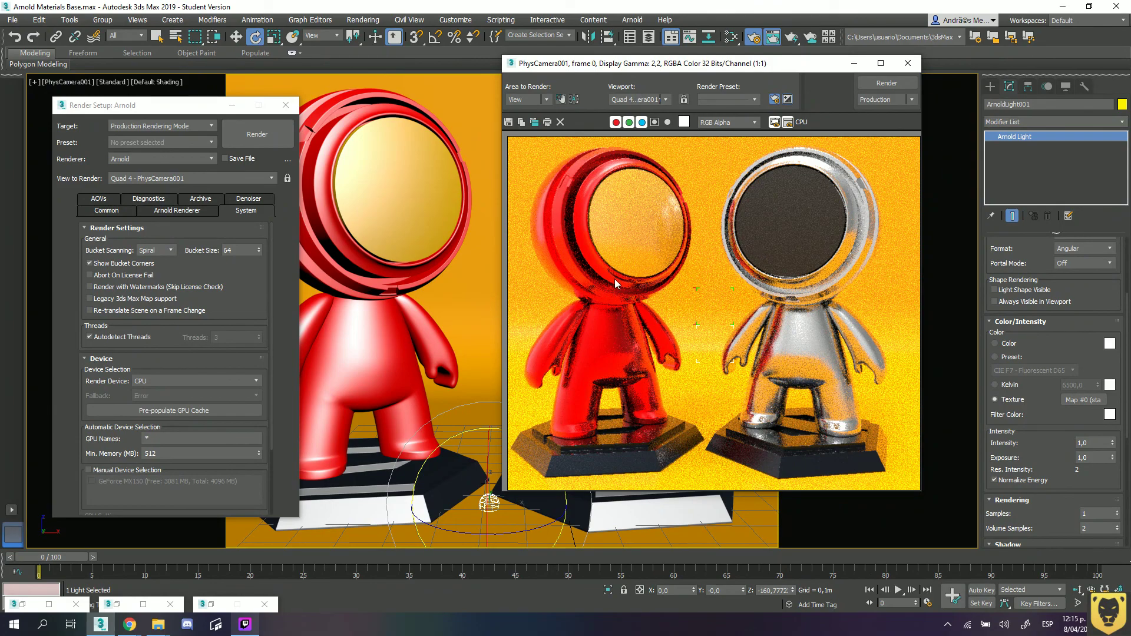
pyautogui.moveTo(166, 106); pyautogui.dragTo(177, 103)
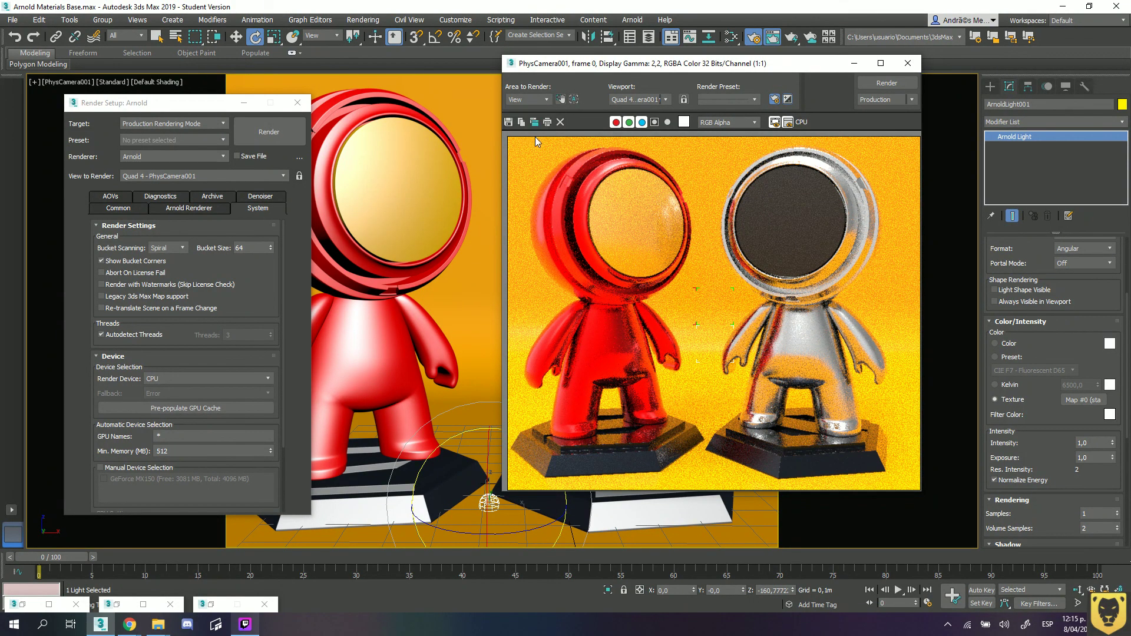
# Set the area to render to Region, fit the region between the two characters' legs and start a render.
pyautogui.click(530, 100)
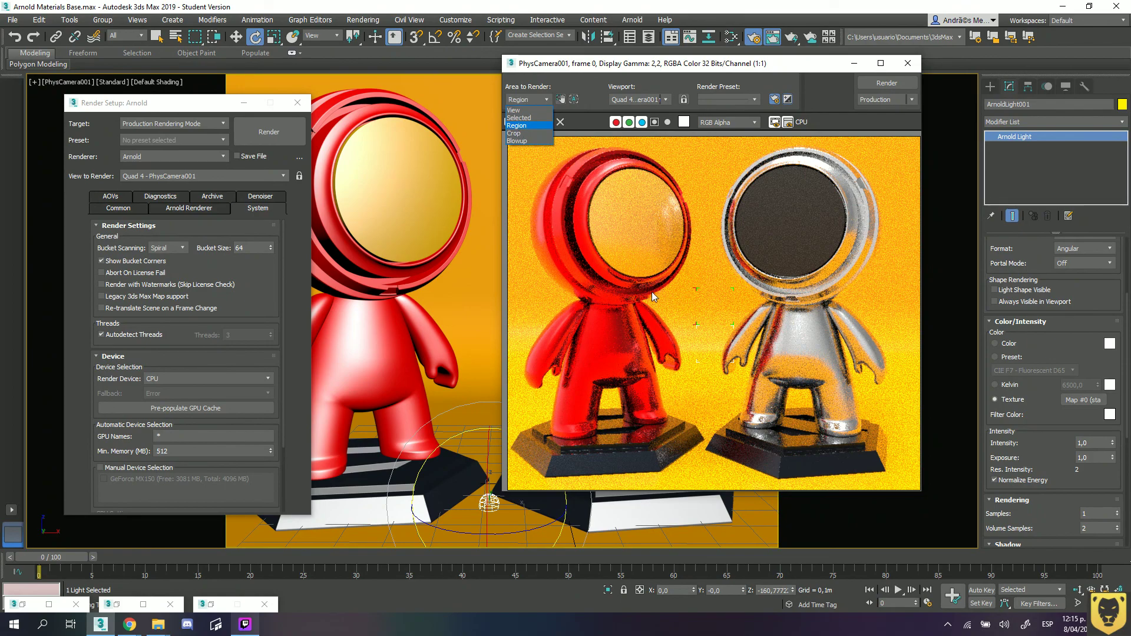
pyautogui.click(518, 126)
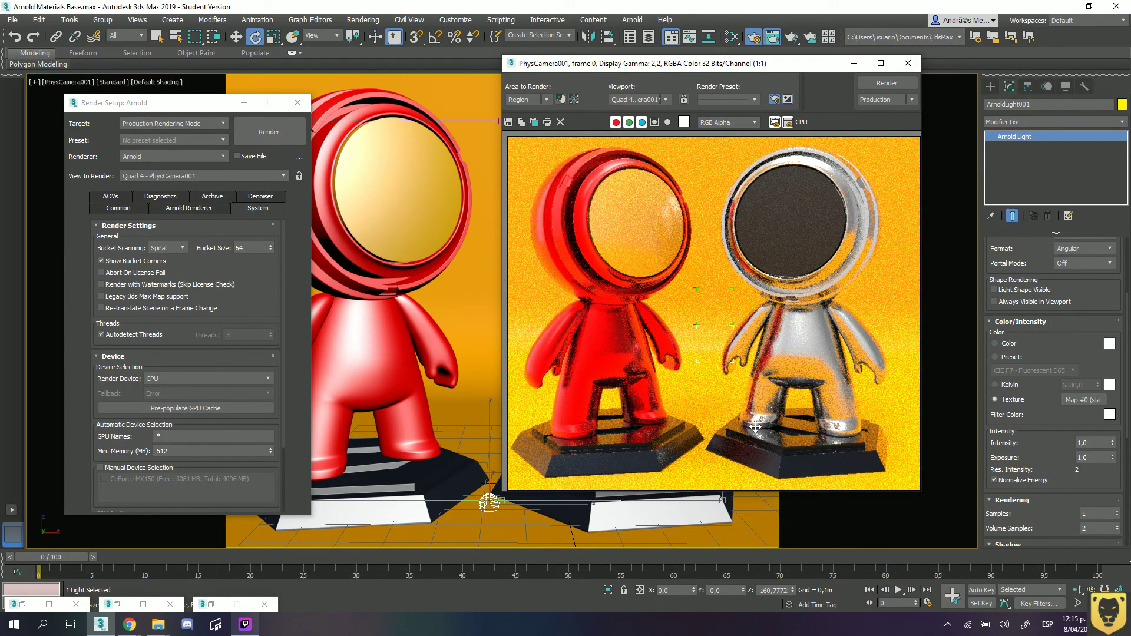
pyautogui.moveTo(918, 196); pyautogui.dragTo(692, 374)
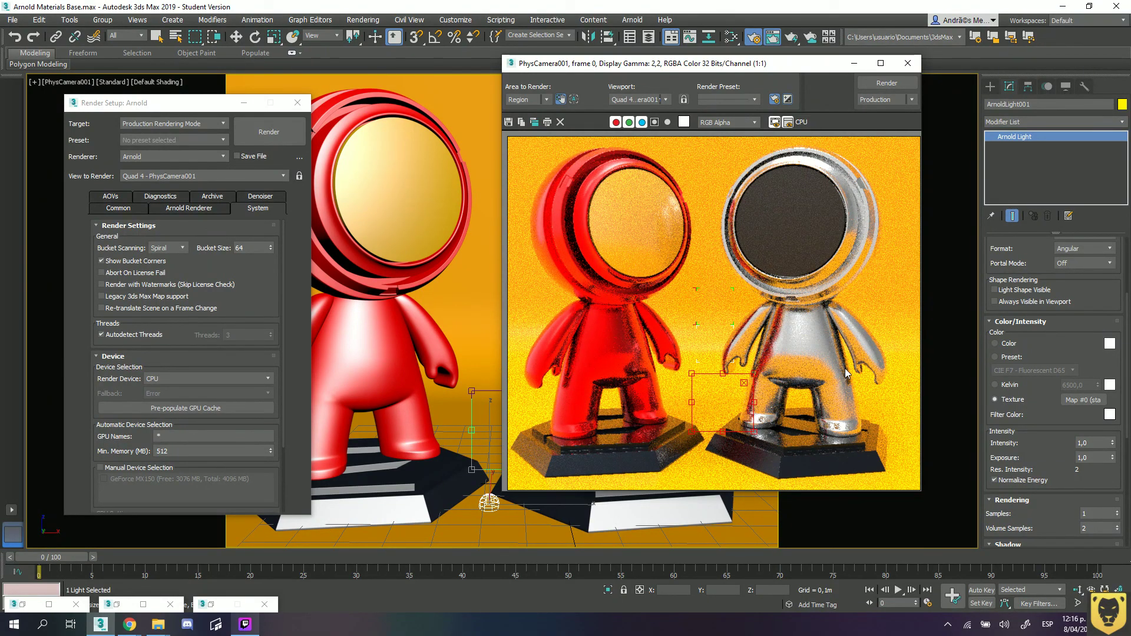
pyautogui.click(868, 84)
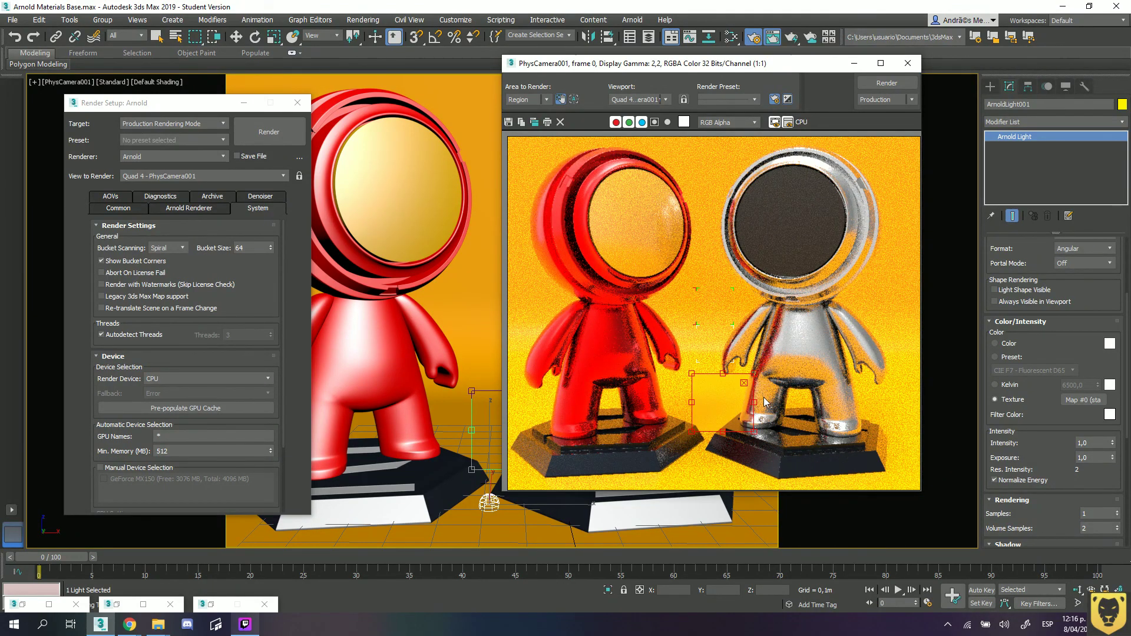
# Move the render region onto the red character's arm and back beside the chrome character's leg, render it and cancel.
pyautogui.press('e')
pyautogui.click(558, 100)
pyautogui.moveTo(723, 390); pyautogui.dragTo(616, 284)
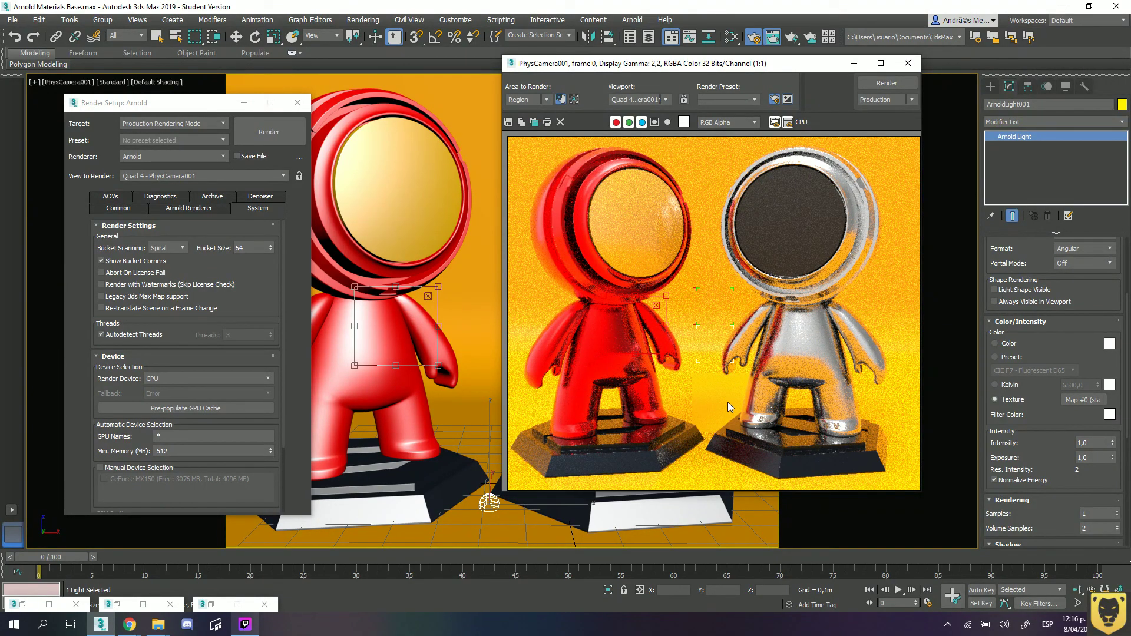
pyautogui.moveTo(635, 318); pyautogui.dragTo(692, 402)
pyautogui.click(886, 83)
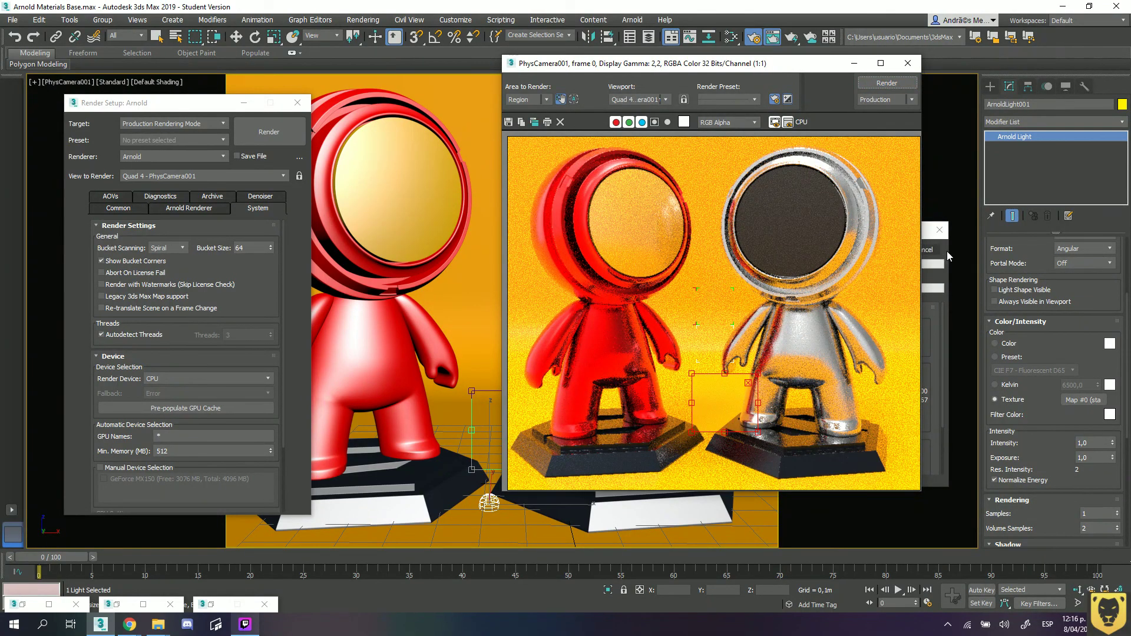
pyautogui.moveTo(884, 235); pyautogui.dragTo(1013, 200)
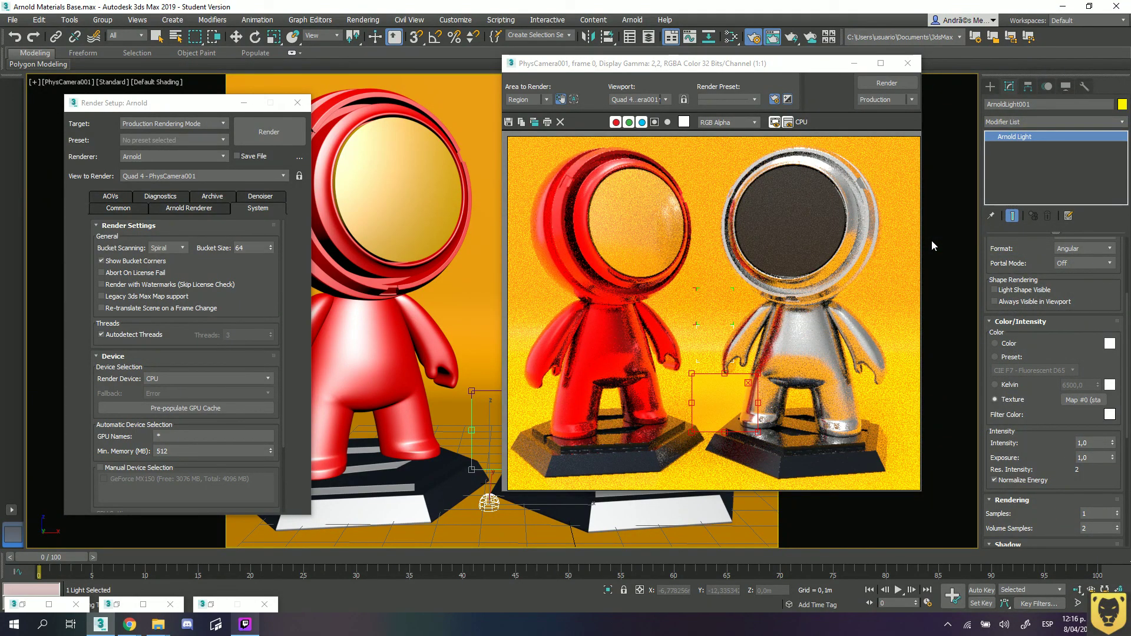
# Shift the render region's lower and upper edges down around the chrome character's foot and pedestal edge, and render it.
pyautogui.moveTo(724, 434); pyautogui.dragTo(719, 476)
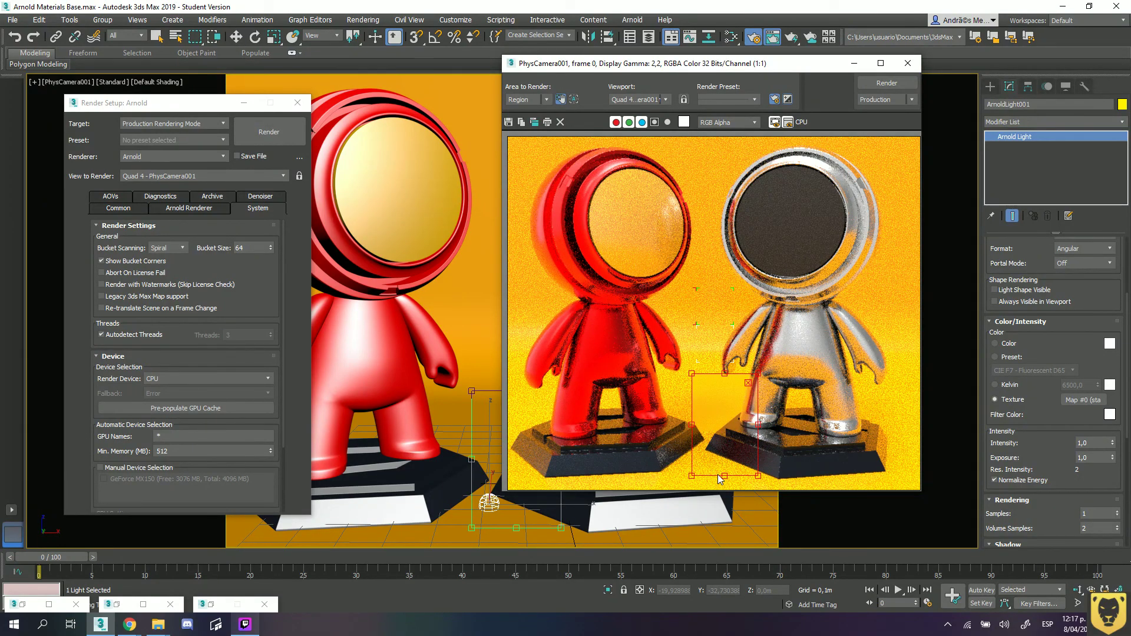
pyautogui.moveTo(725, 374); pyautogui.dragTo(719, 410)
pyautogui.click(886, 84)
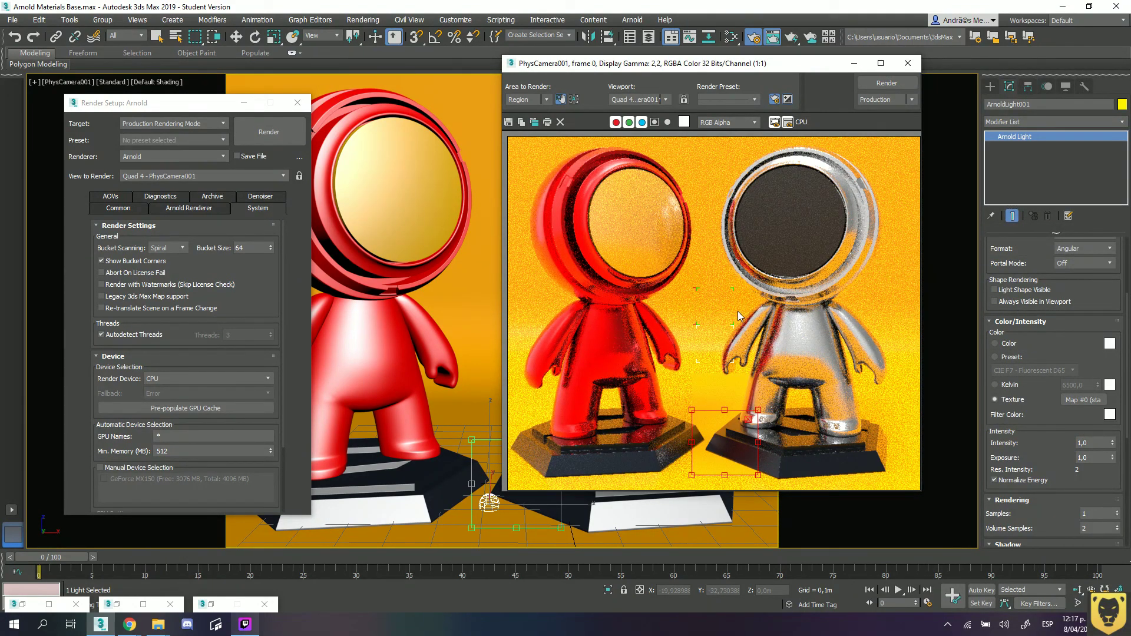
# Zoom in on the rendered region around the chrome character's foot to inspect its noise, and bring the region frame back for editing.
pyautogui.press('e')
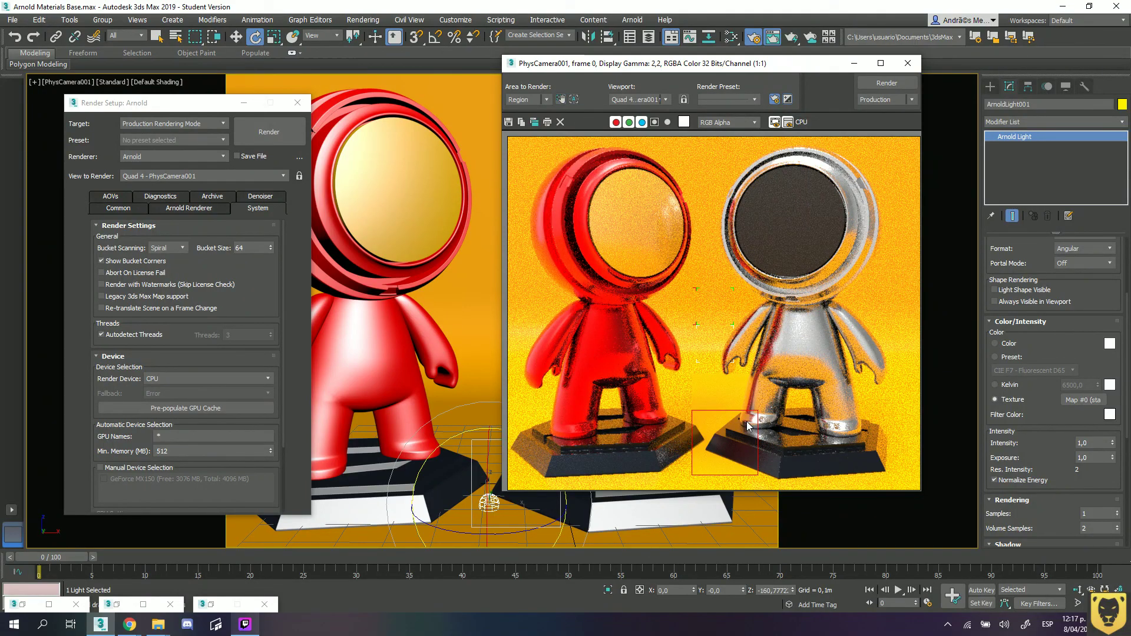
pyautogui.scroll(1, 722, 426)
pyautogui.moveTo(722, 408); pyautogui.dragTo(722, 348)
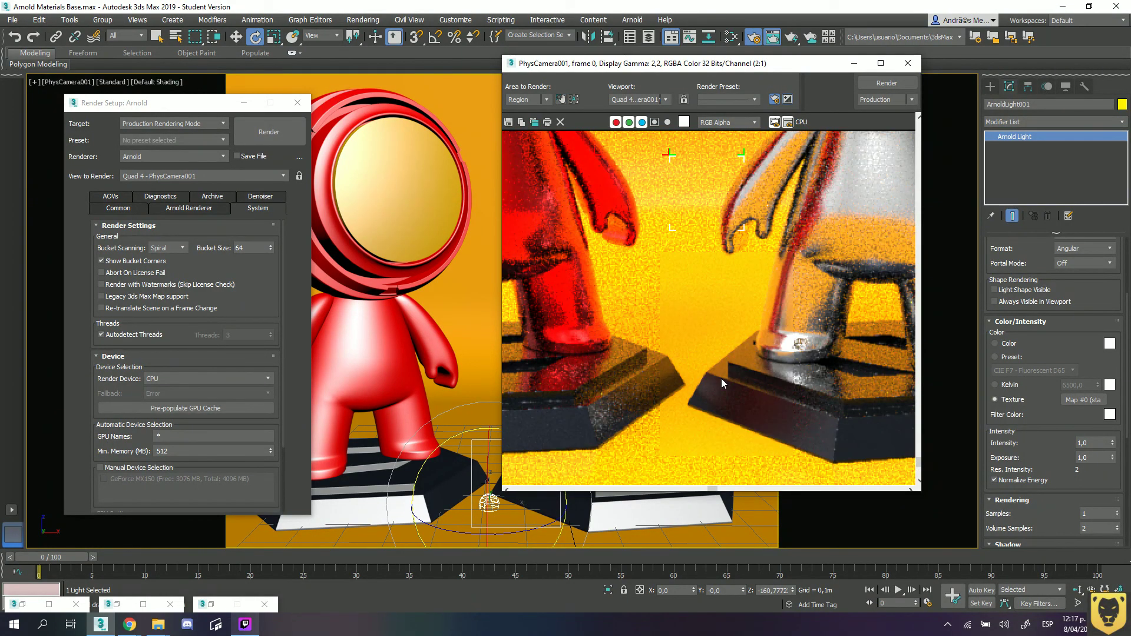
pyautogui.click(560, 100)
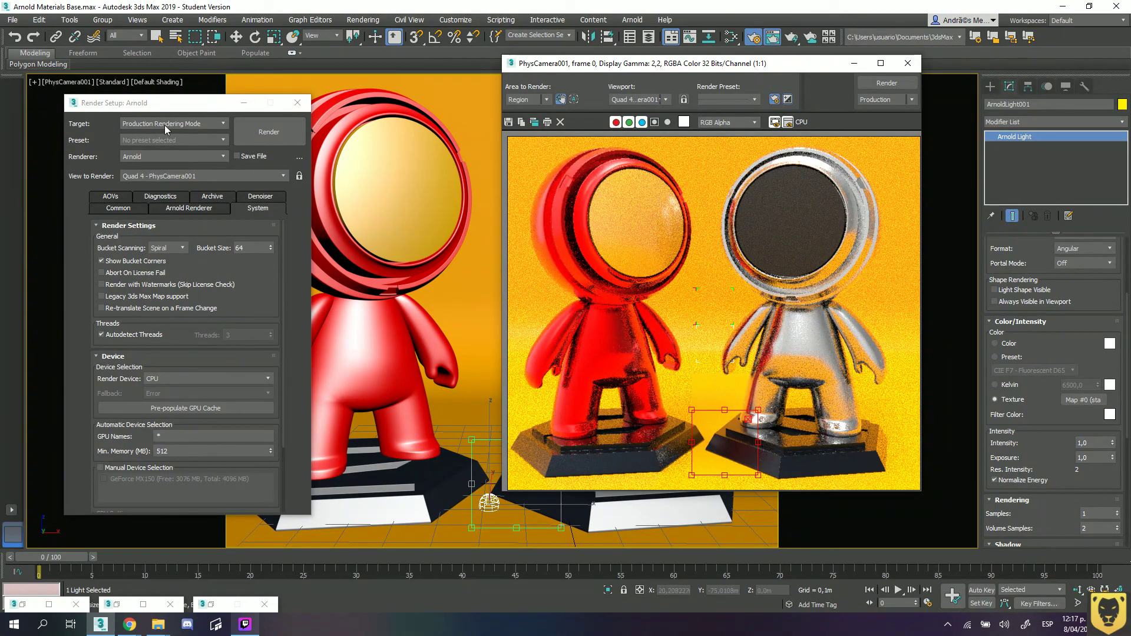
# Open the Arnold Renderer sampling settings and set both the Diffuse and Specular samples to 5.
pyautogui.click(195, 205)
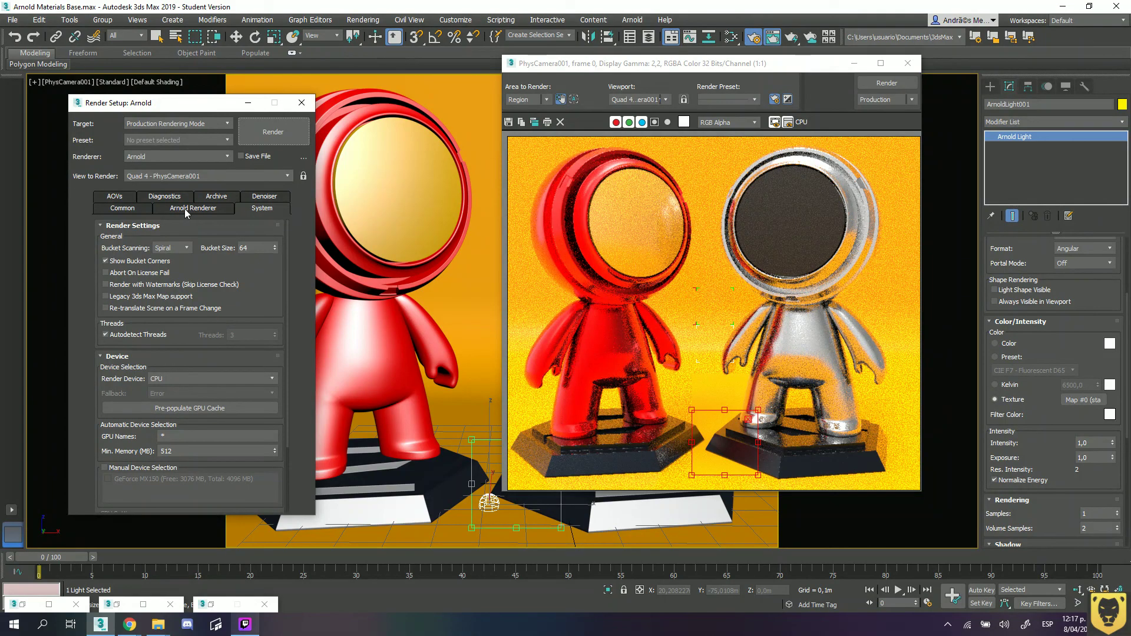
pyautogui.click(167, 208)
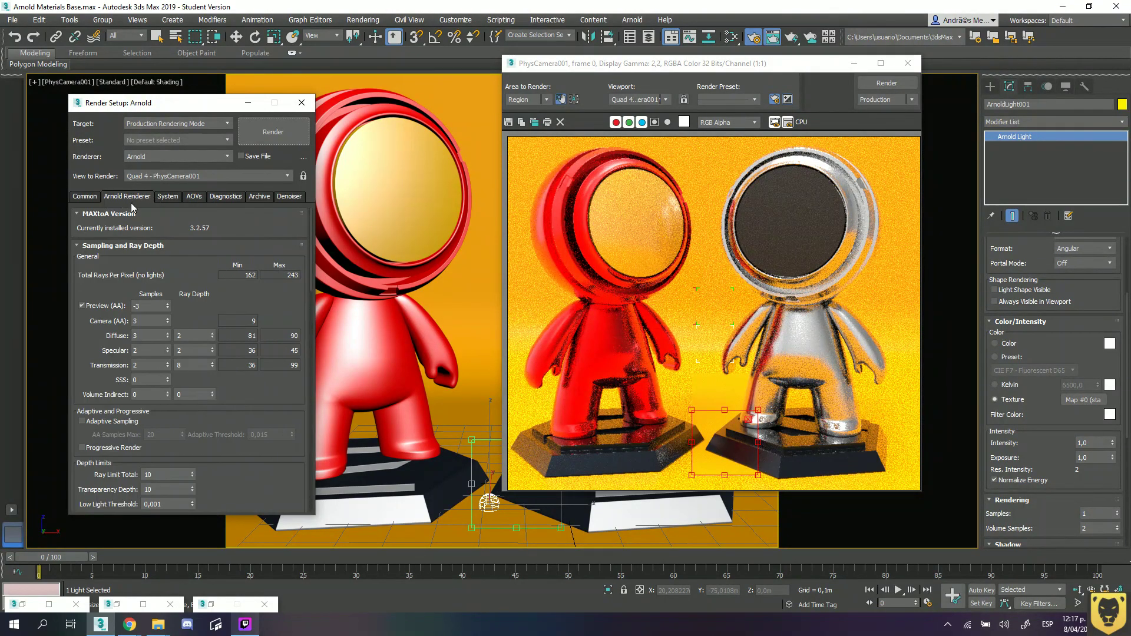
pyautogui.scroll(-1, 171, 276)
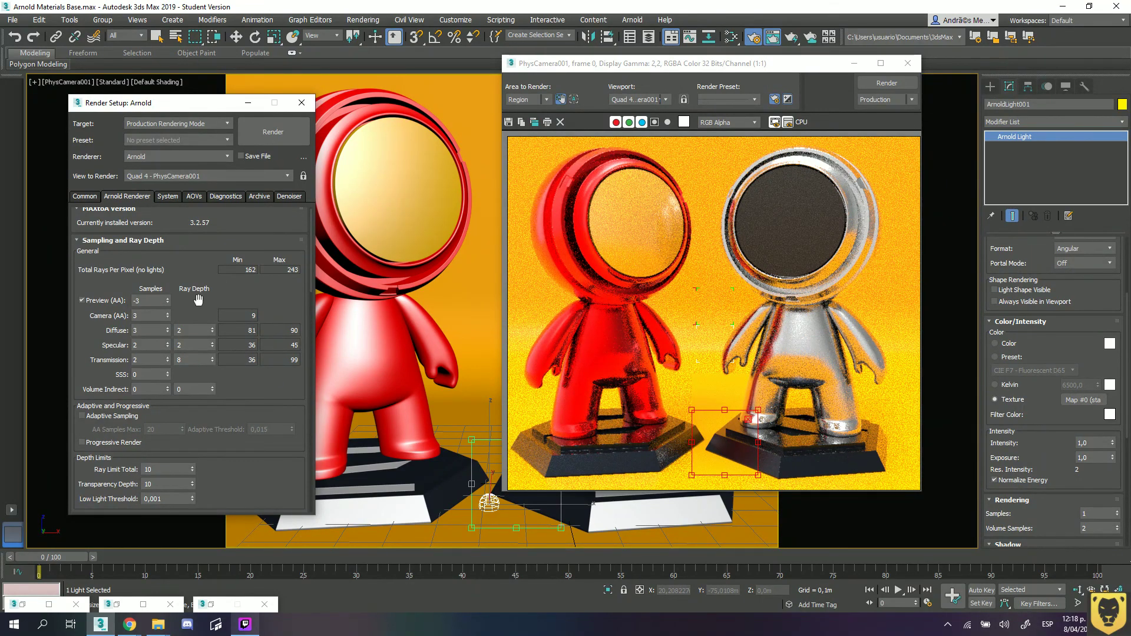
pyautogui.doubleClick(141, 330)
pyautogui.press('Return')
pyautogui.press('Tab')
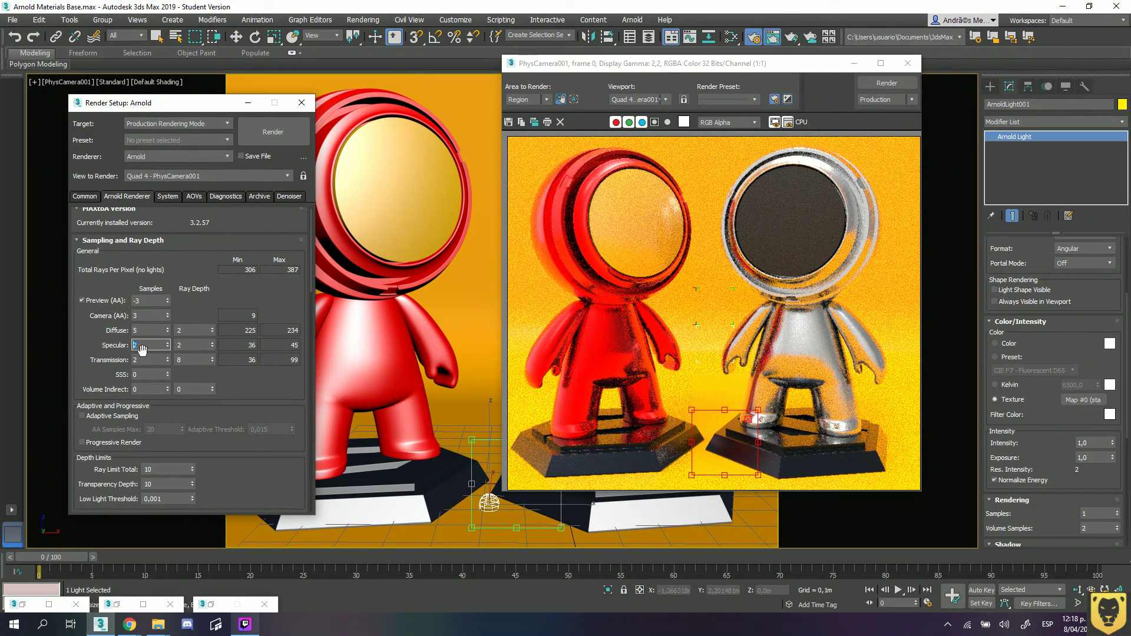
pyautogui.write('5')
pyautogui.press('Return')
# Set the Transmission samples to 0.
pyautogui.click(140, 361)
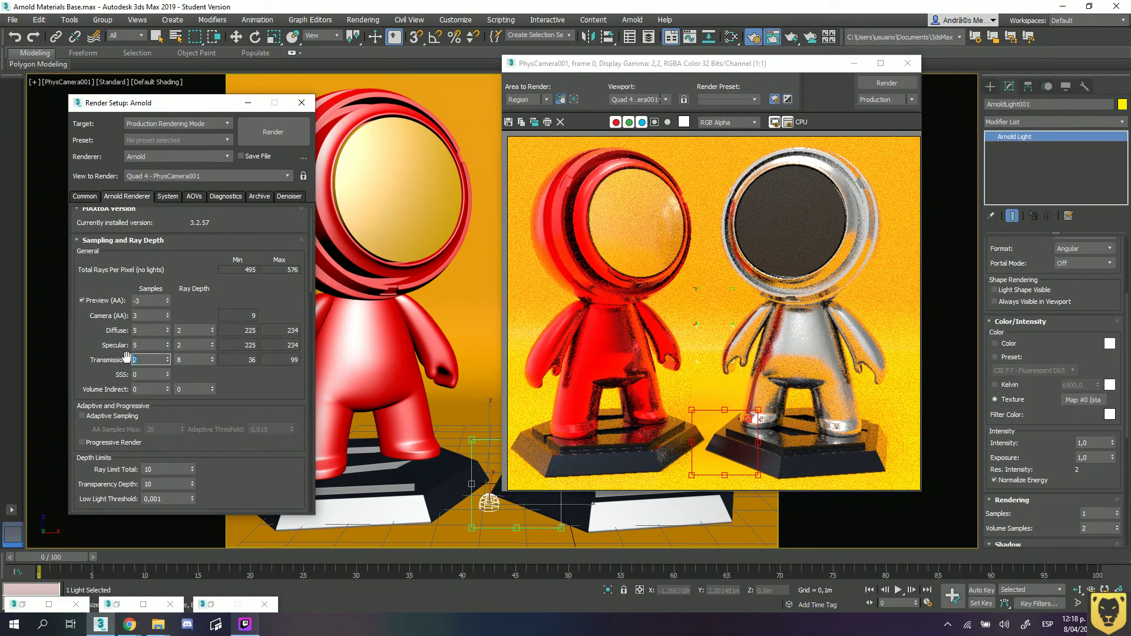
pyautogui.write('0')
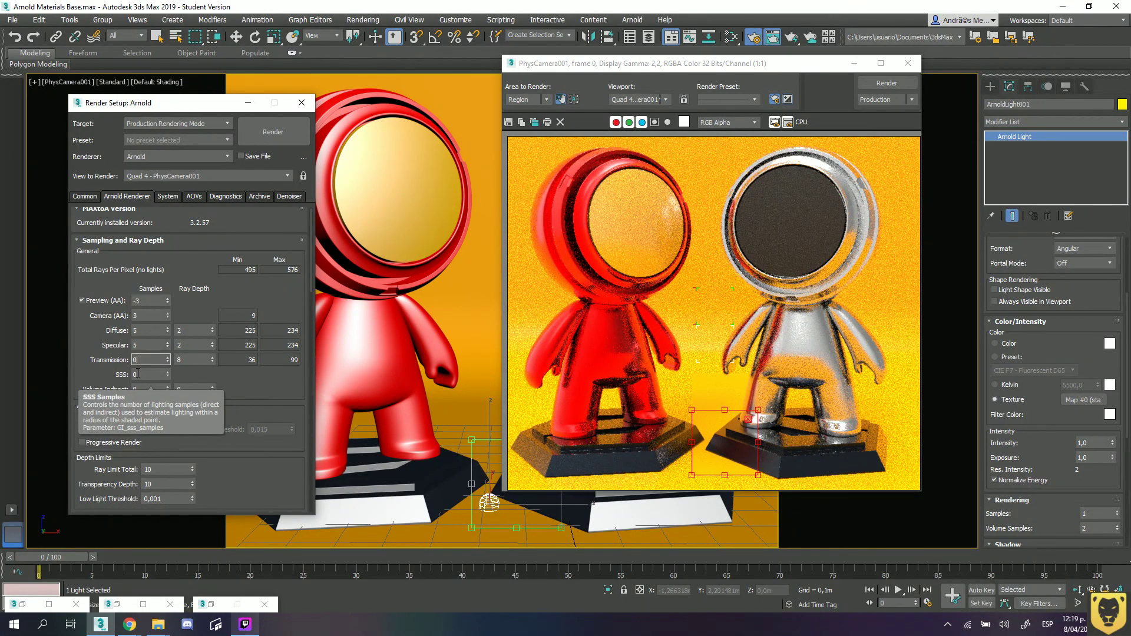
pyautogui.click(235, 378)
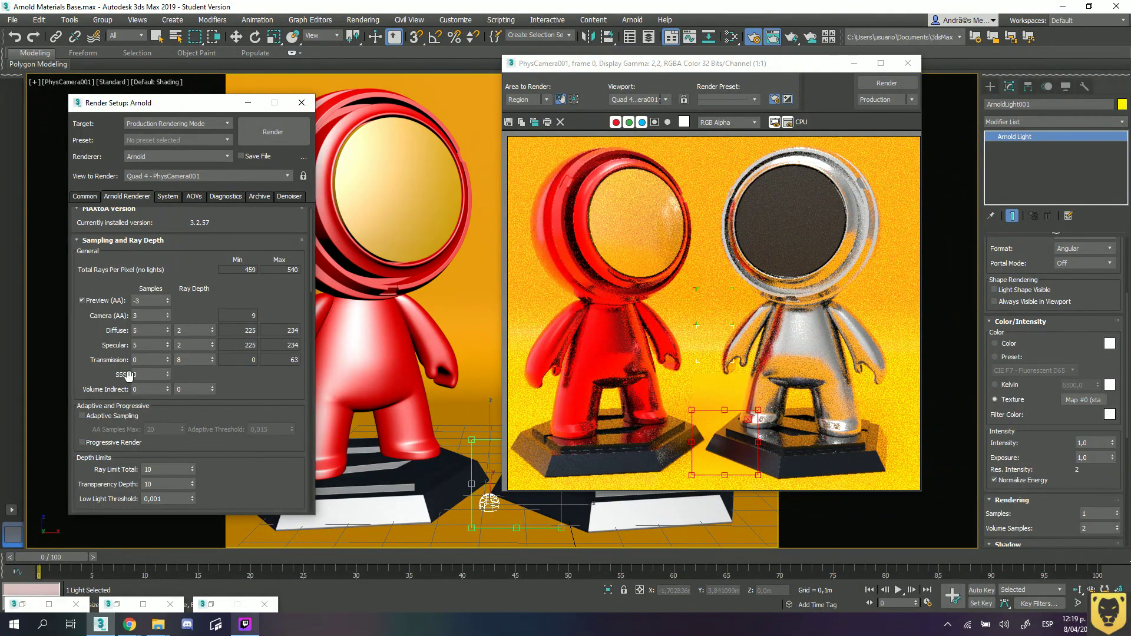
pyautogui.click(149, 389)
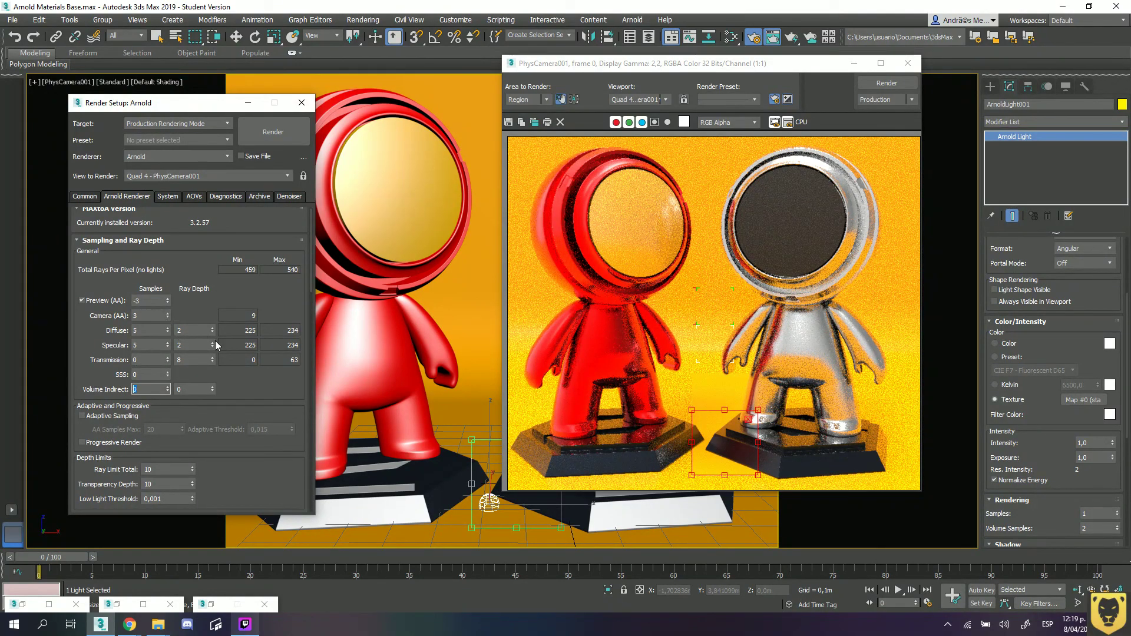
# Set the ray depth to 5 for Diffuse, 4 for Specular and 0 for Transmission.
pyautogui.click(186, 331)
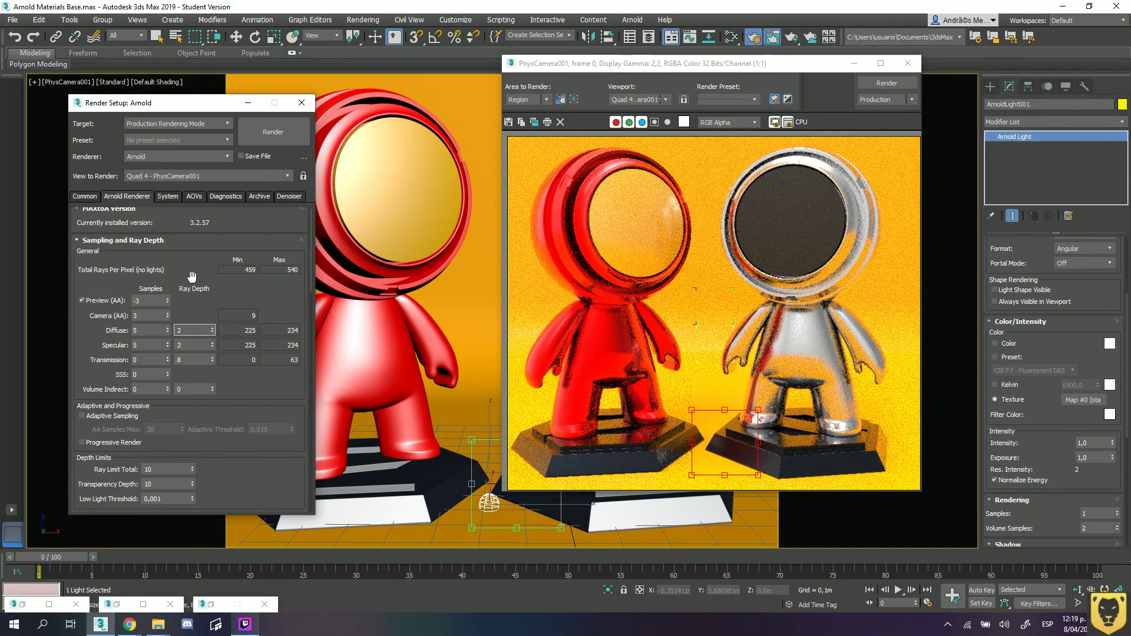
pyautogui.write('5')
pyautogui.click(182, 347)
pyautogui.write('4')
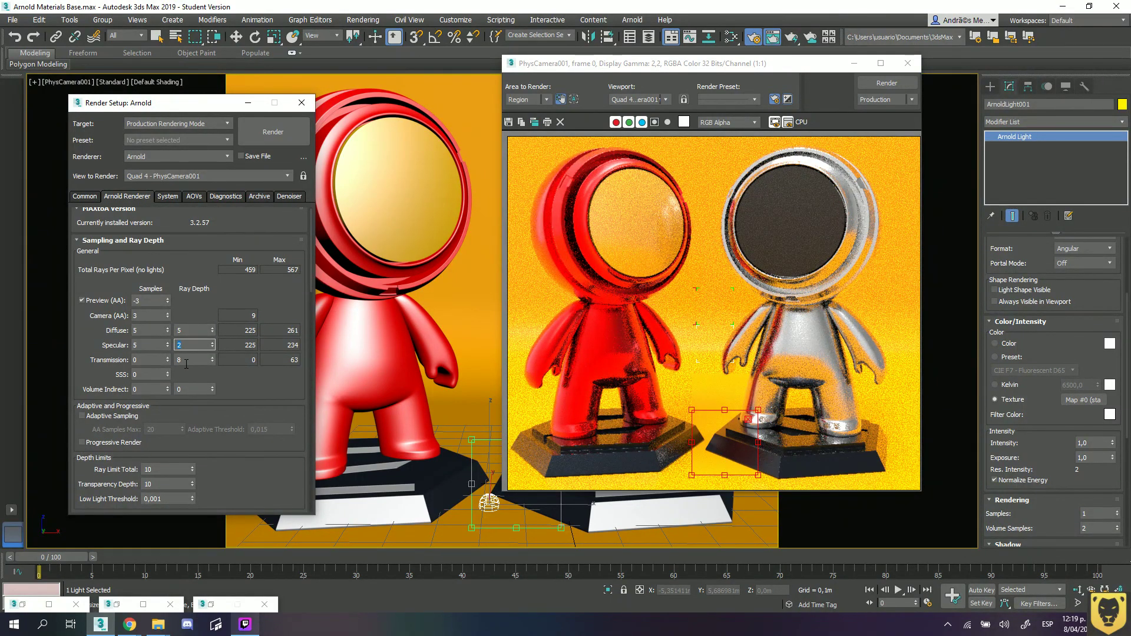
pyautogui.click(186, 359)
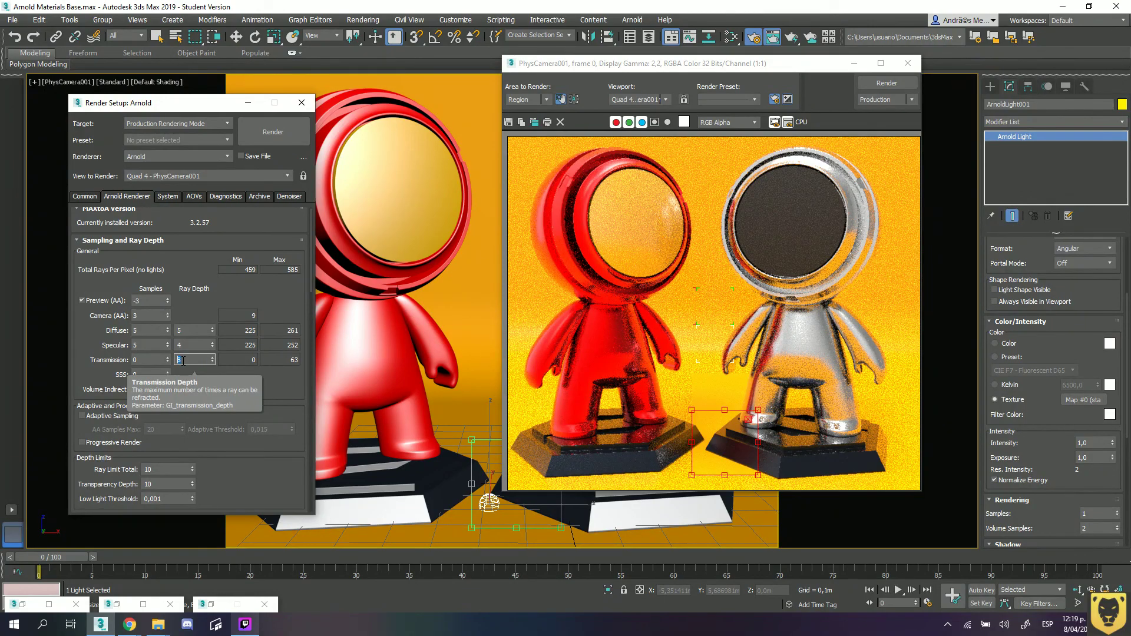
pyautogui.write('3')
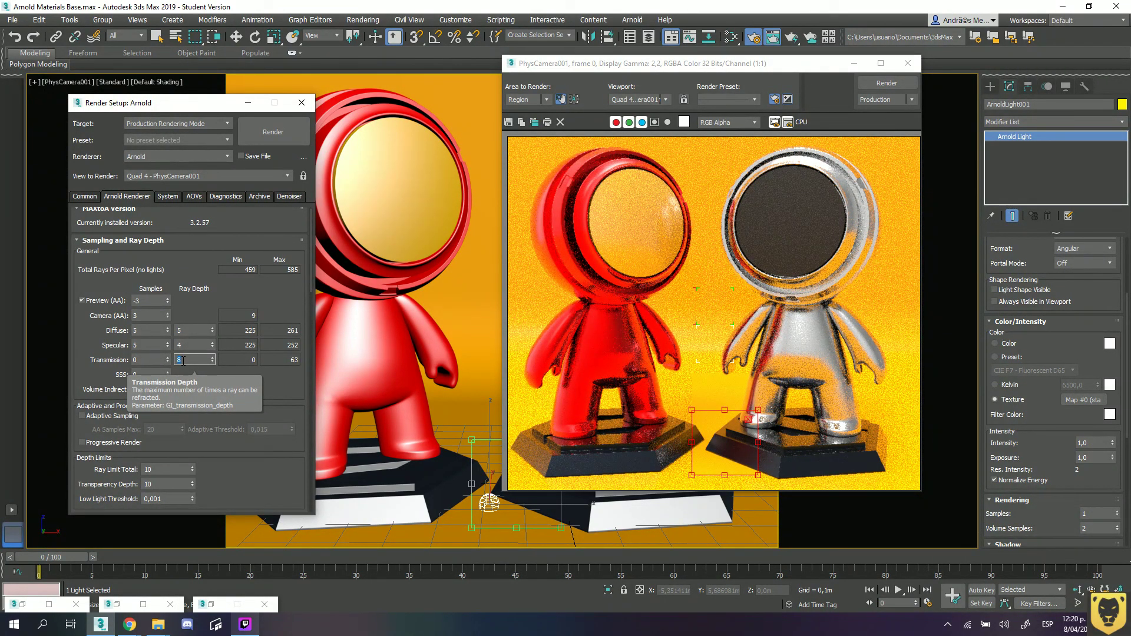
pyautogui.write('0')
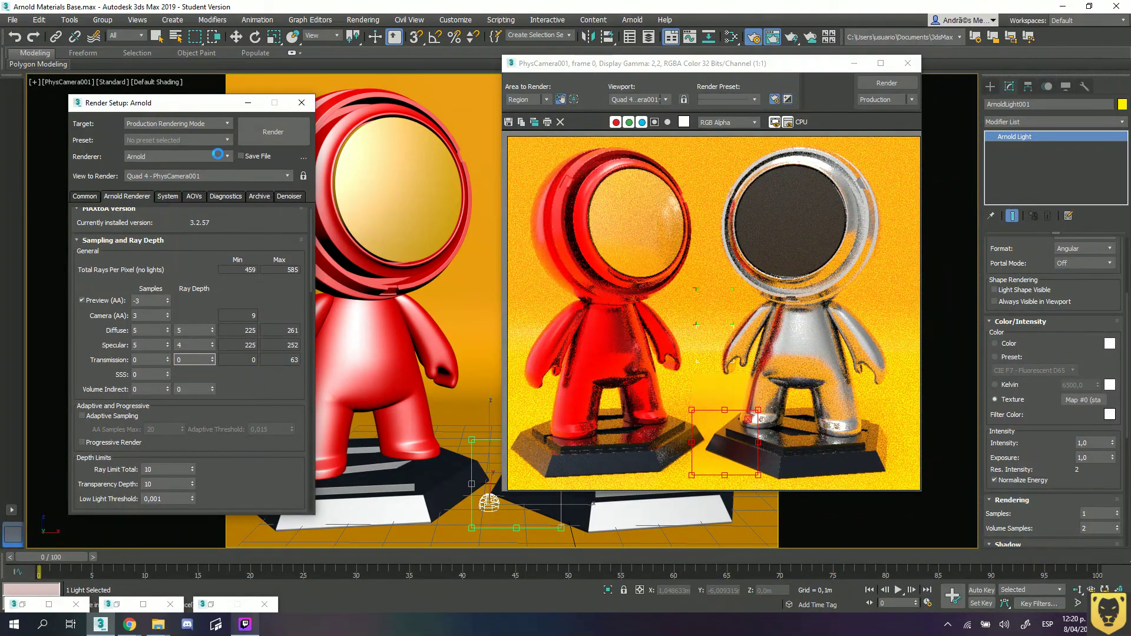
# Extend the render region's corner up to the red character's foot and render the region.
pyautogui.click(678, 407)
pyautogui.moveTo(683, 399); pyautogui.dragTo(650, 371)
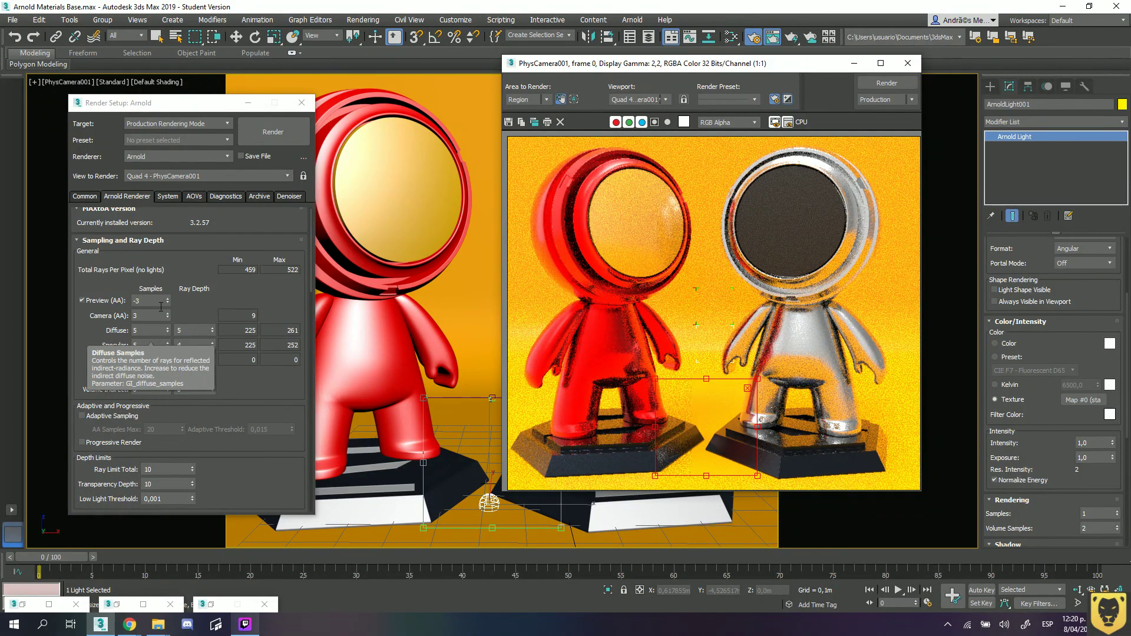
pyautogui.click(251, 142)
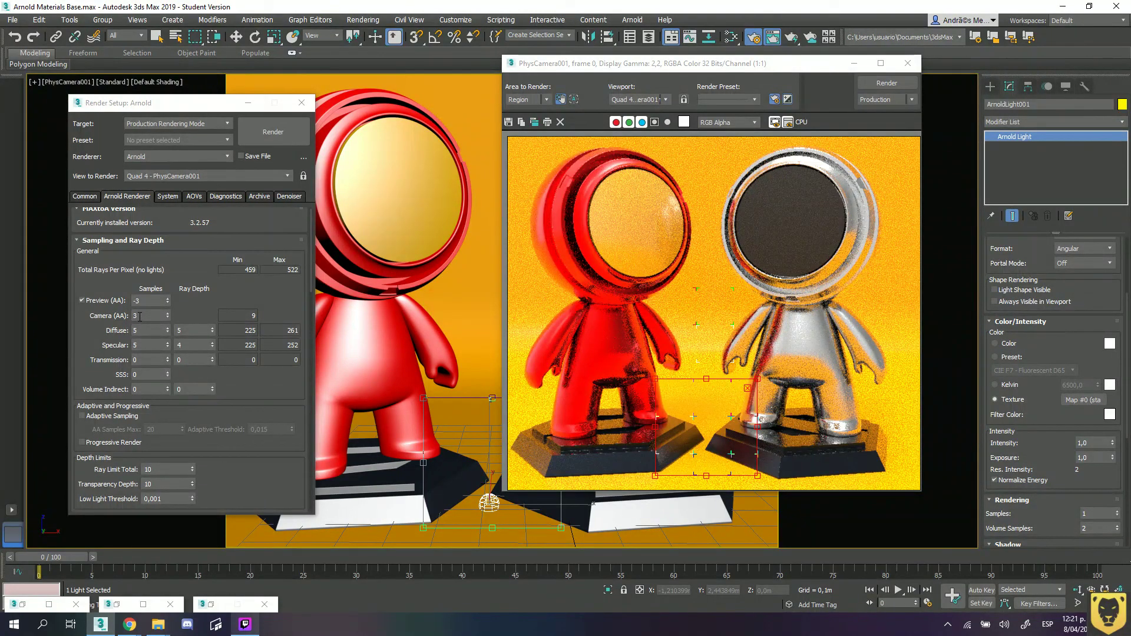
# Raise the Camera (AA) samples to 5 and on to 6.
pyautogui.doubleClick(139, 316)
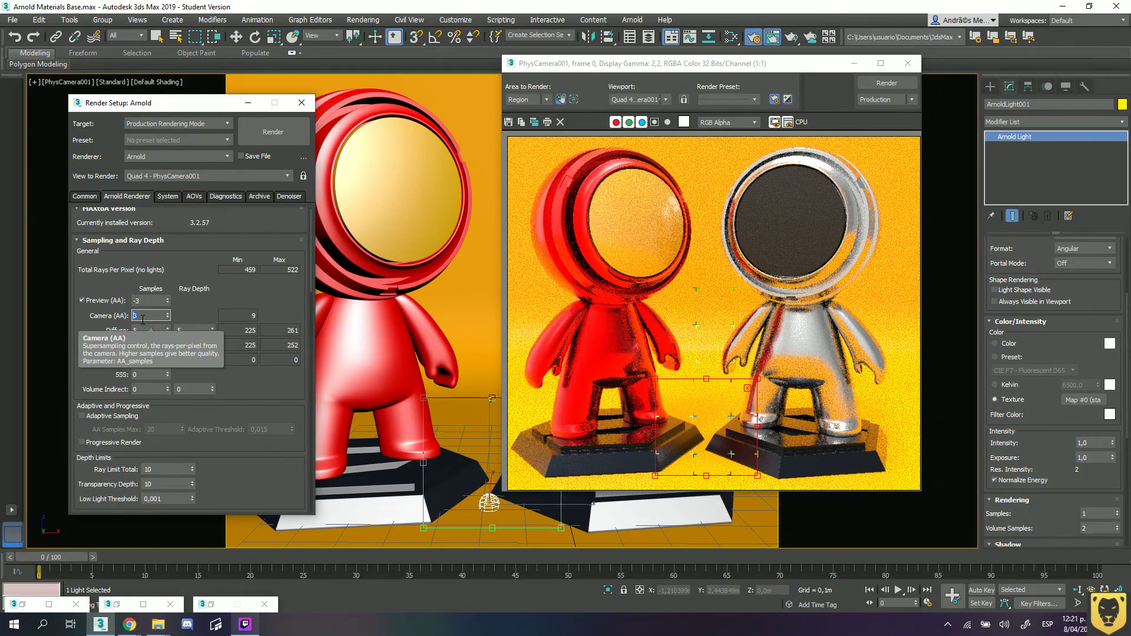
pyautogui.write('5')
pyautogui.press('Return')
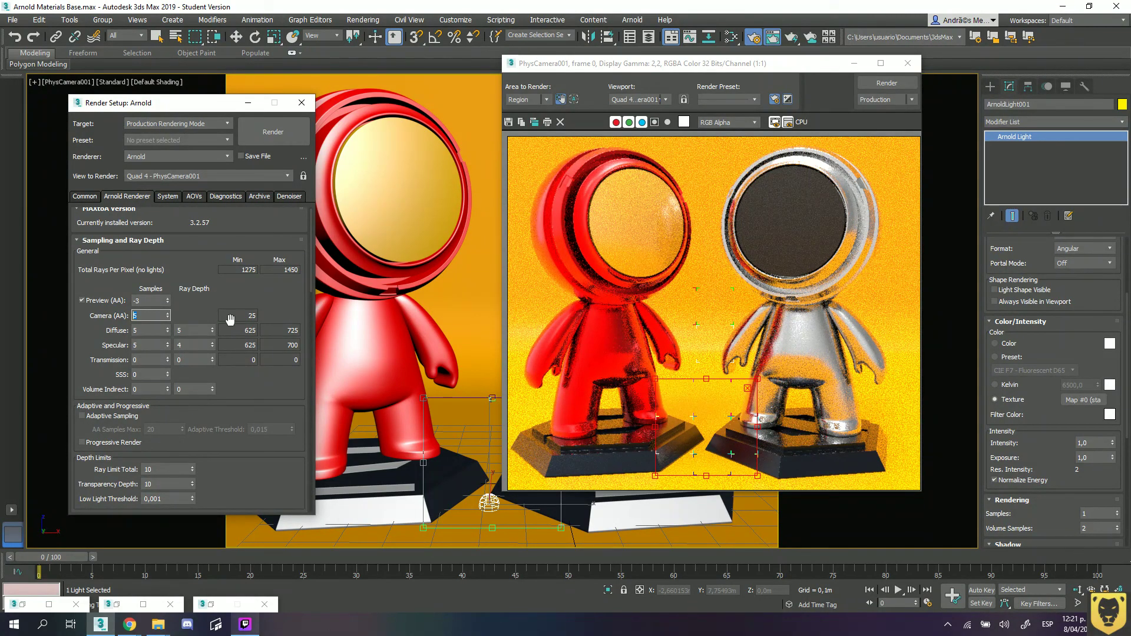
pyautogui.write('6')
pyautogui.press('Return')
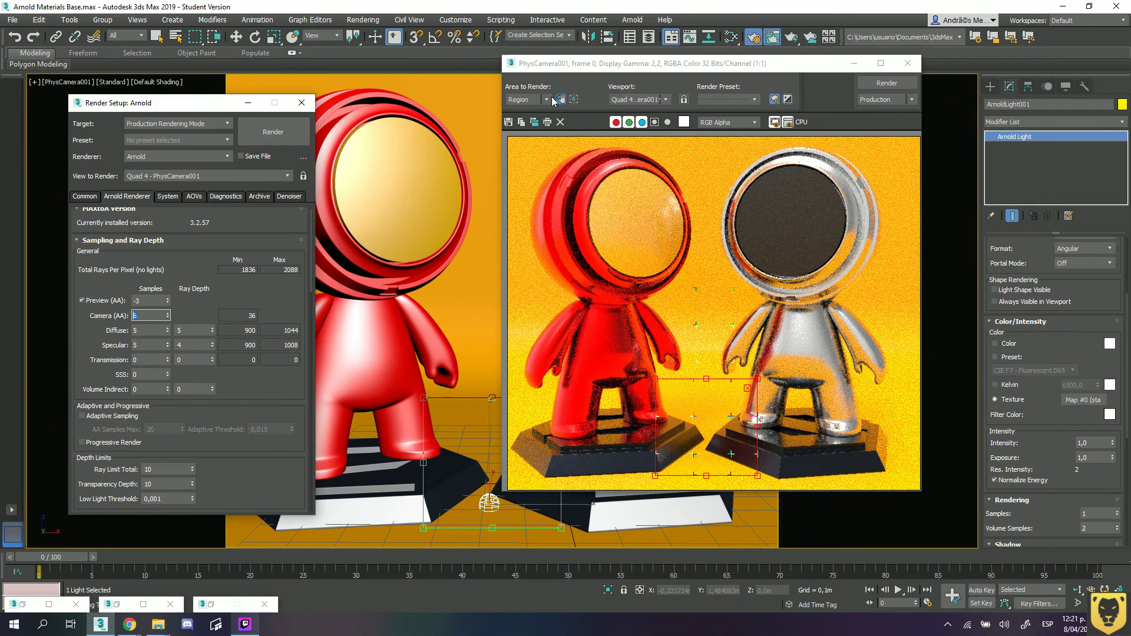
# Move the render region up between the characters' legs and set the area to render back to View.
pyautogui.click(526, 99)
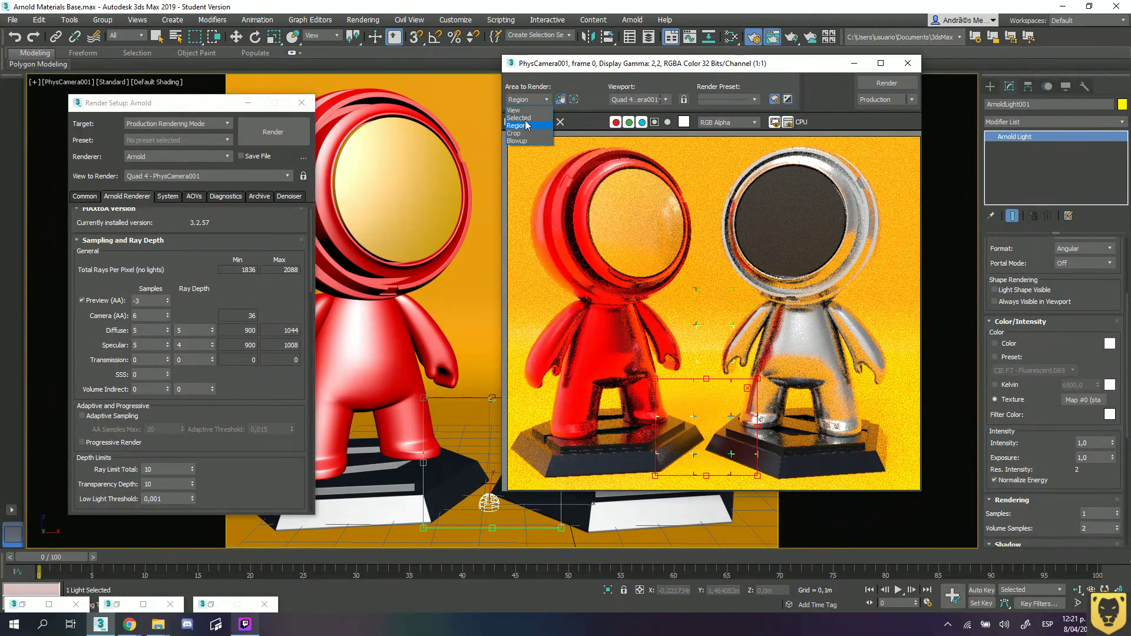
pyautogui.click(525, 125)
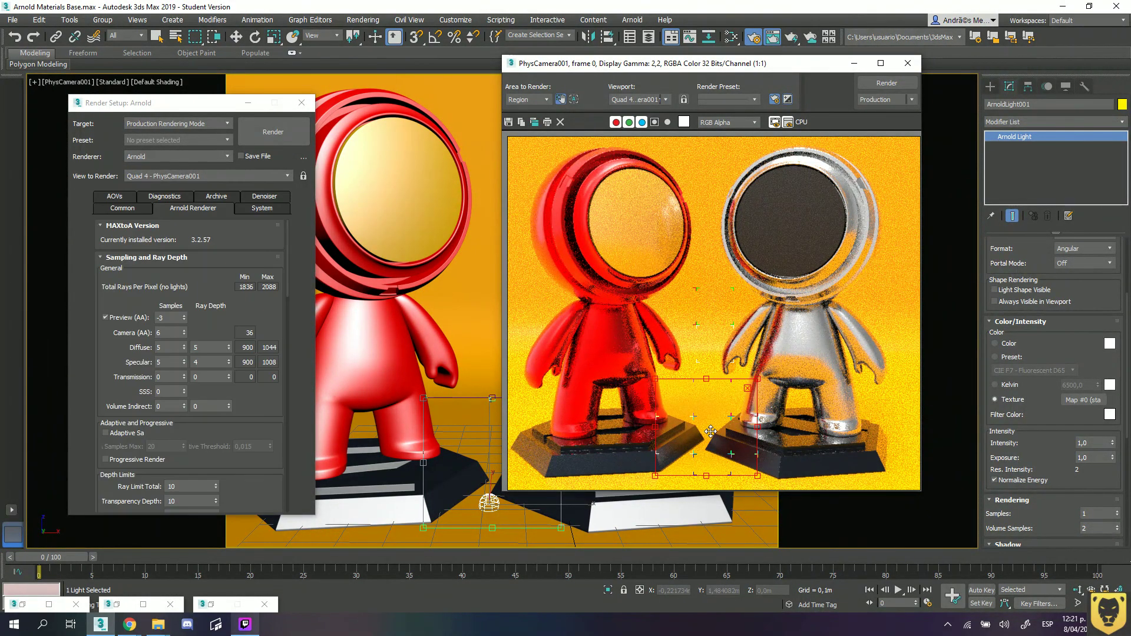
pyautogui.moveTo(711, 431); pyautogui.dragTo(731, 395)
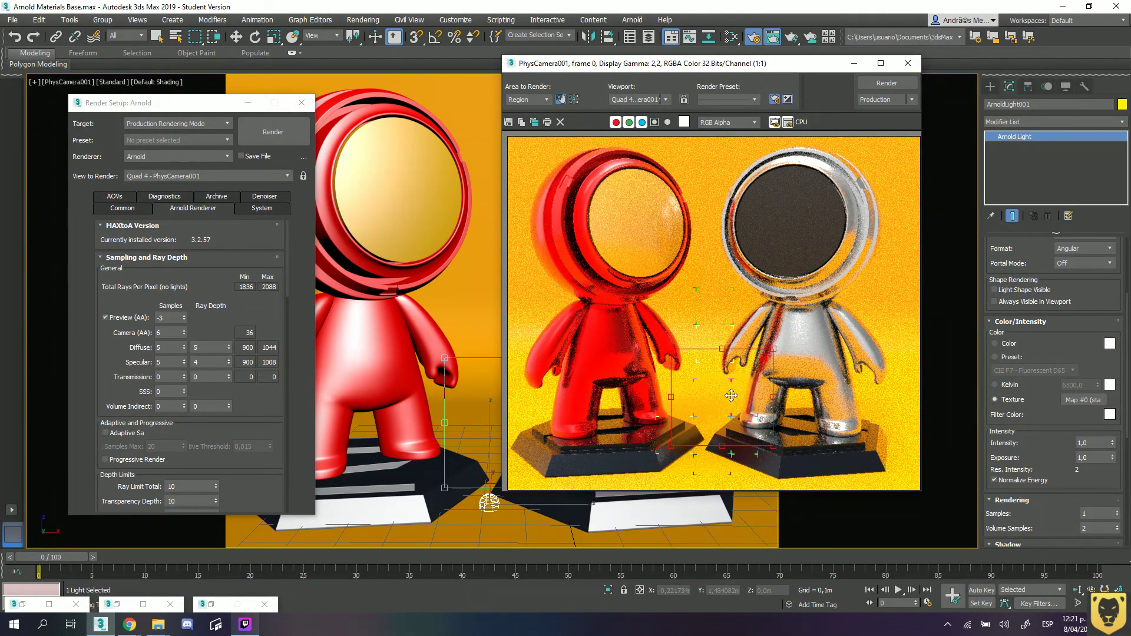
pyautogui.click(537, 101)
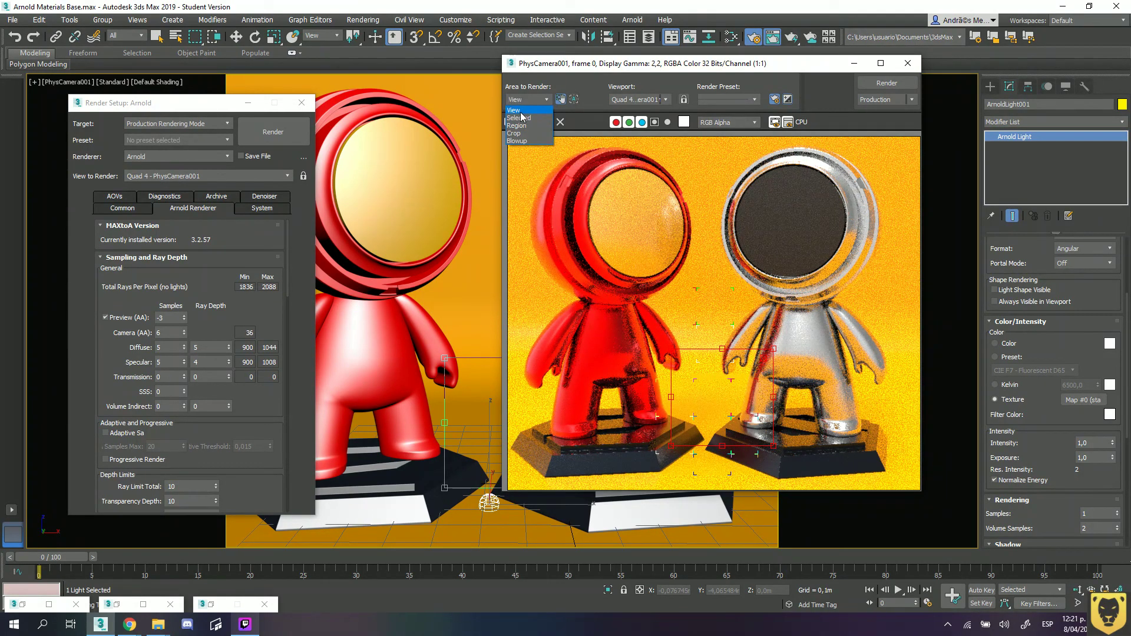
pyautogui.click(520, 111)
pyautogui.press('e')
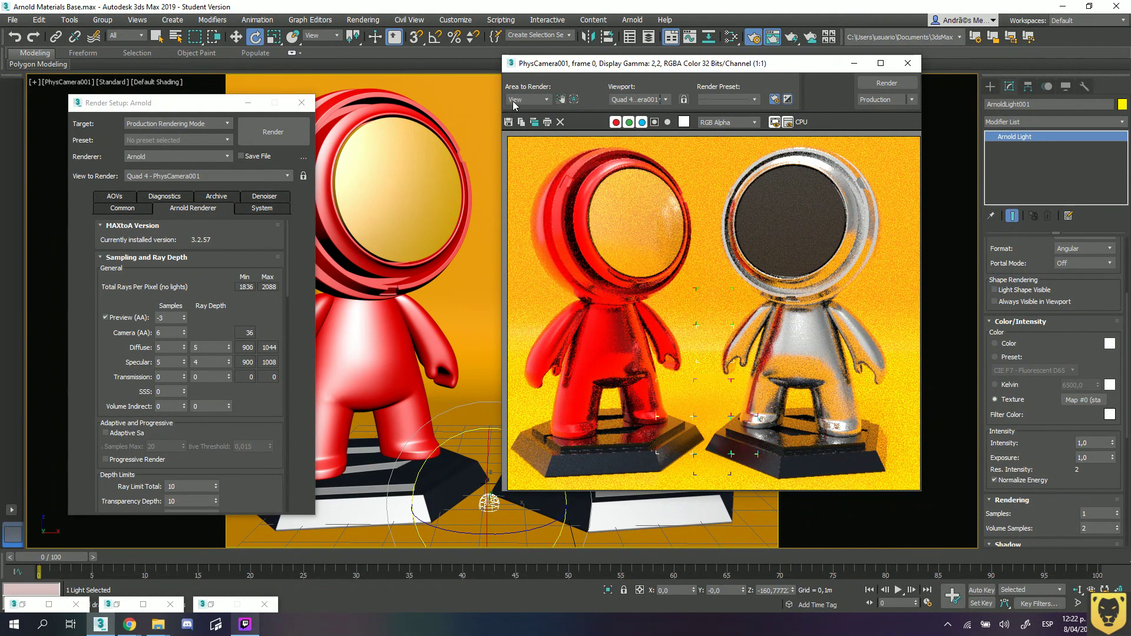
pyautogui.moveTo(525, 72); pyautogui.dragTo(592, 72)
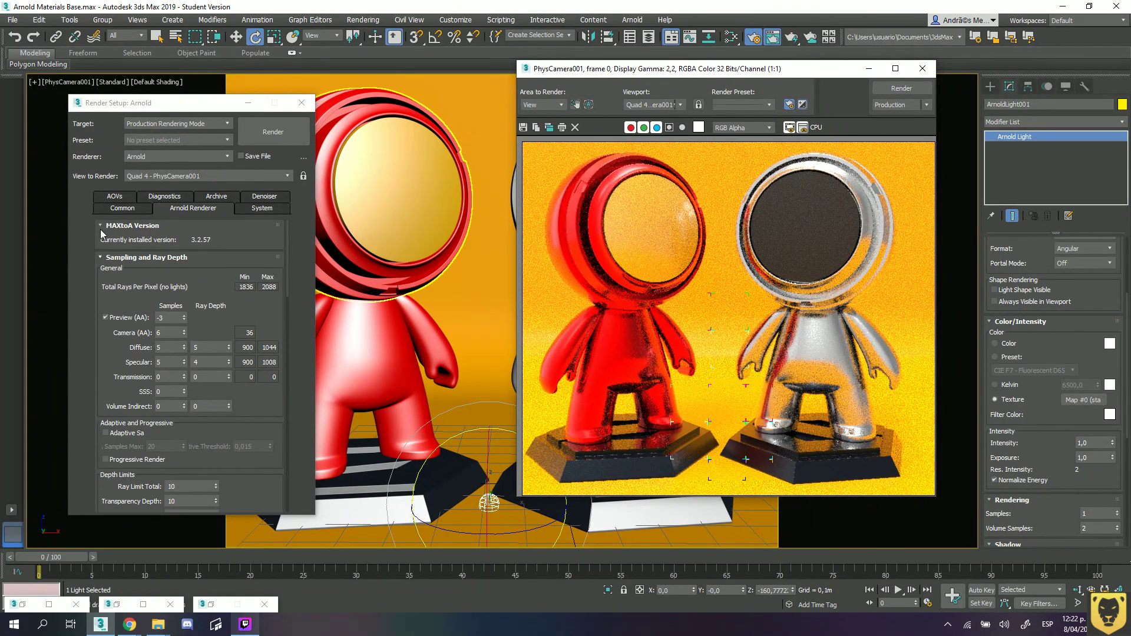
# Open the common render settings' output file selection and browse to the Render folder inside ARNOLD on the desktop.
pyautogui.click(122, 210)
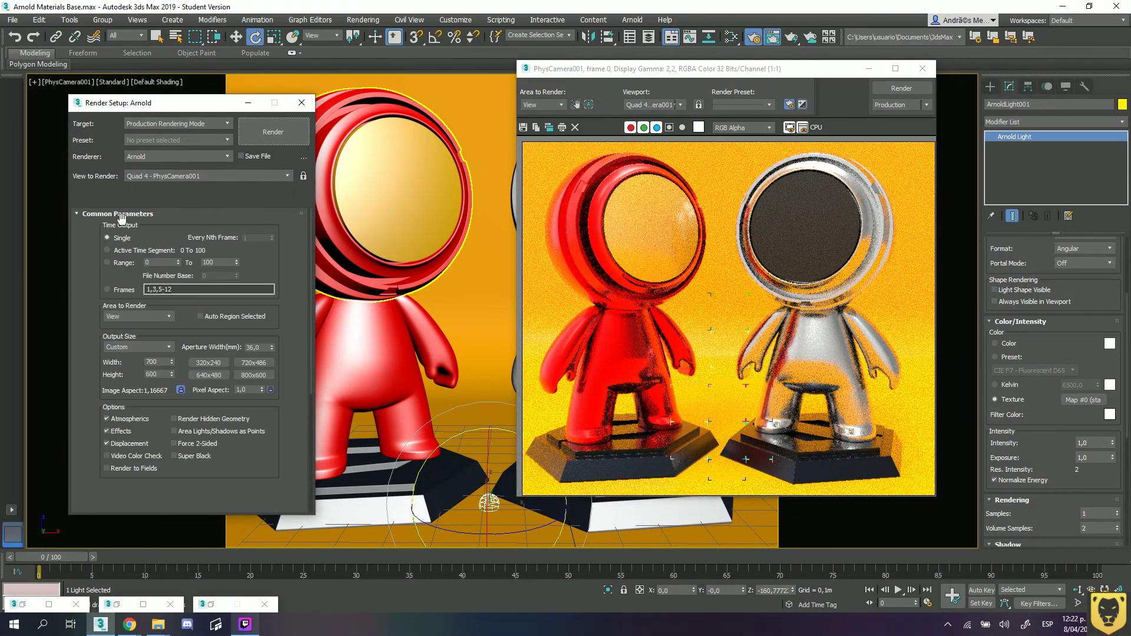
pyautogui.moveTo(128, 376); pyautogui.dragTo(172, 218)
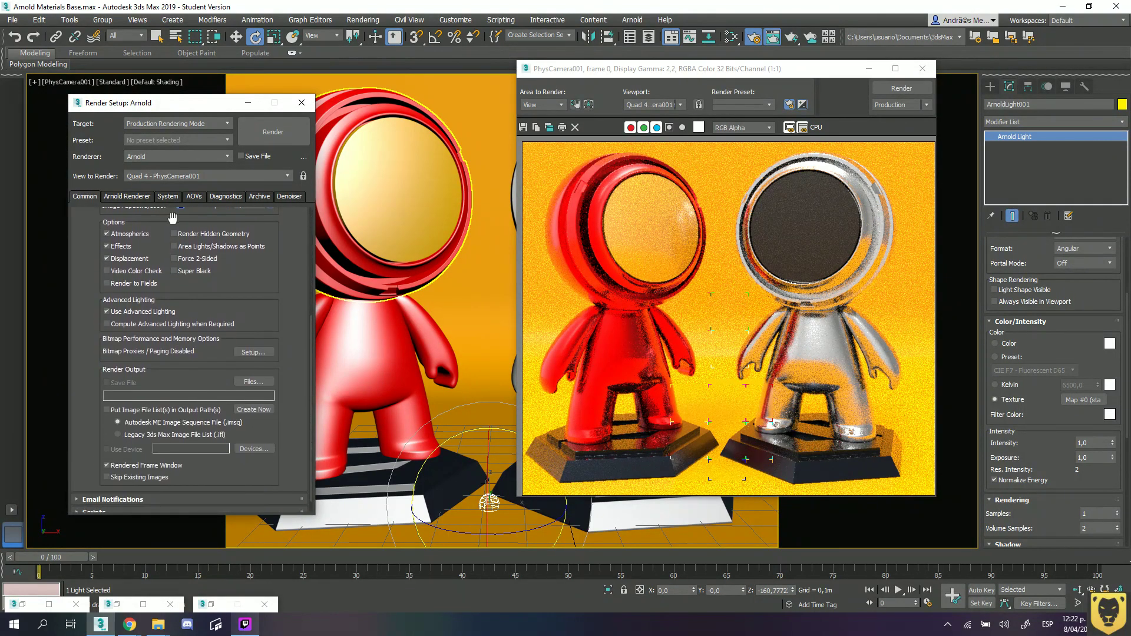
pyautogui.moveTo(176, 369); pyautogui.dragTo(183, 351)
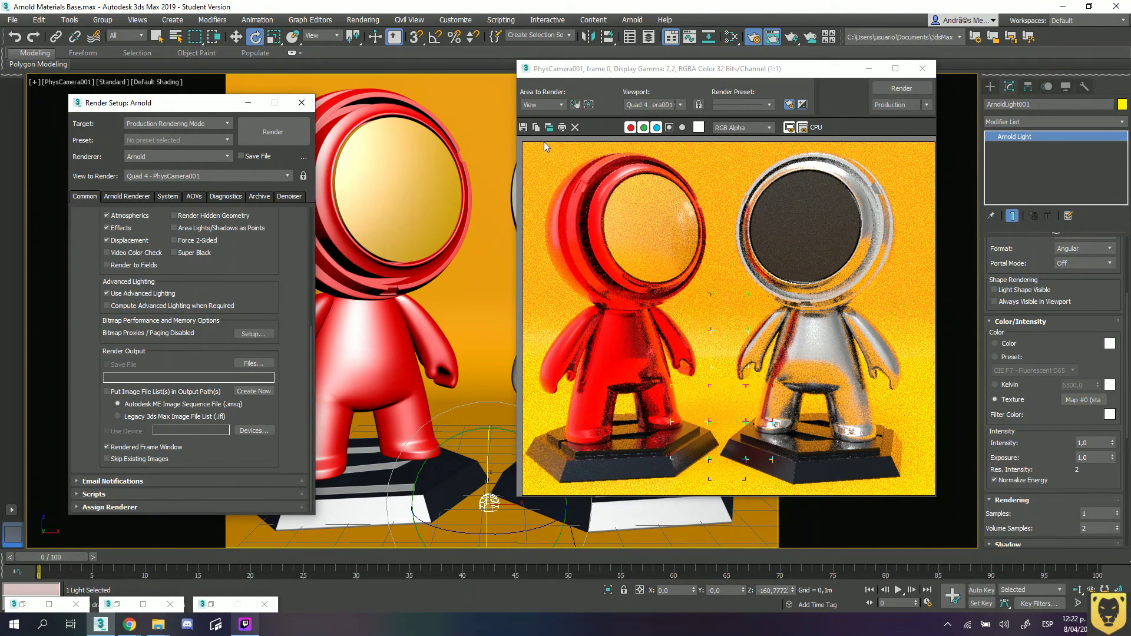
pyautogui.click(523, 127)
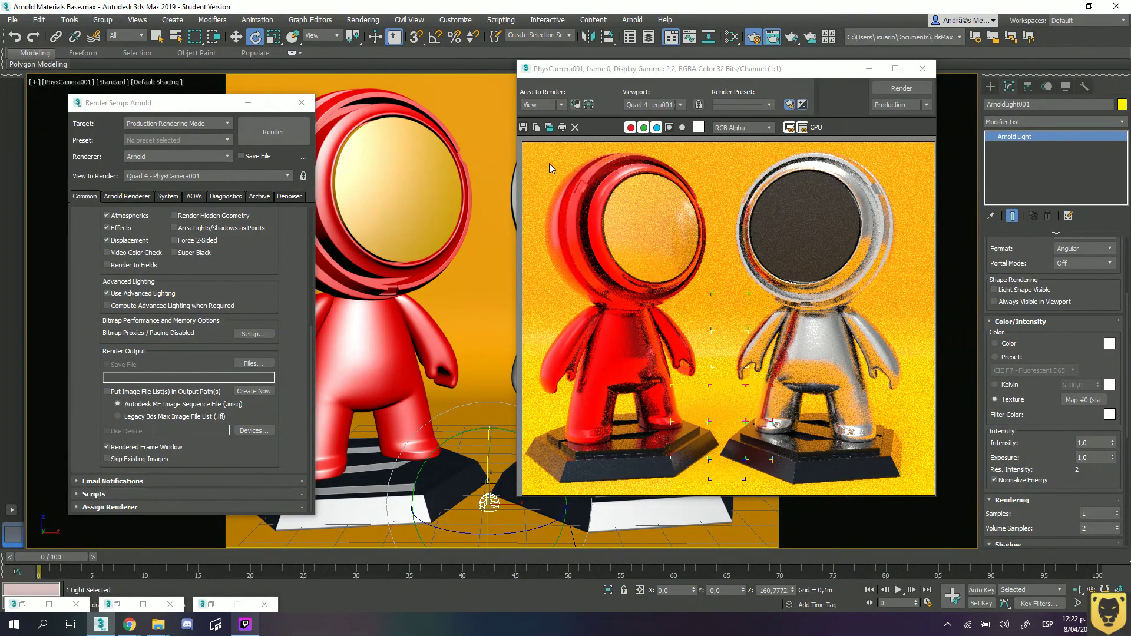
pyautogui.click(1025, 86)
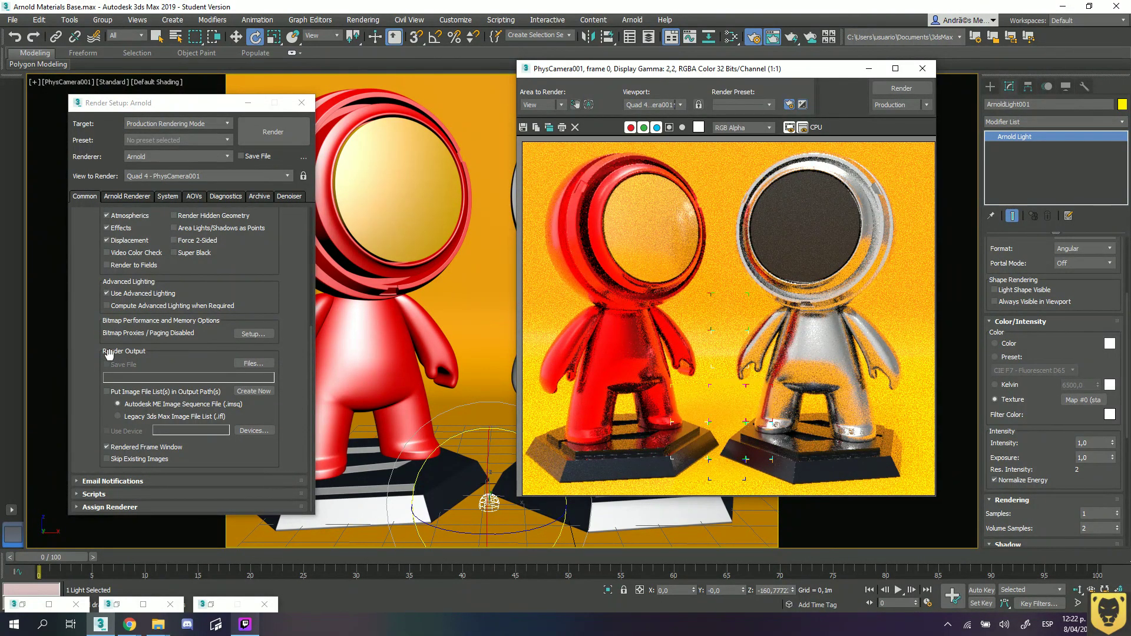
pyautogui.click(259, 363)
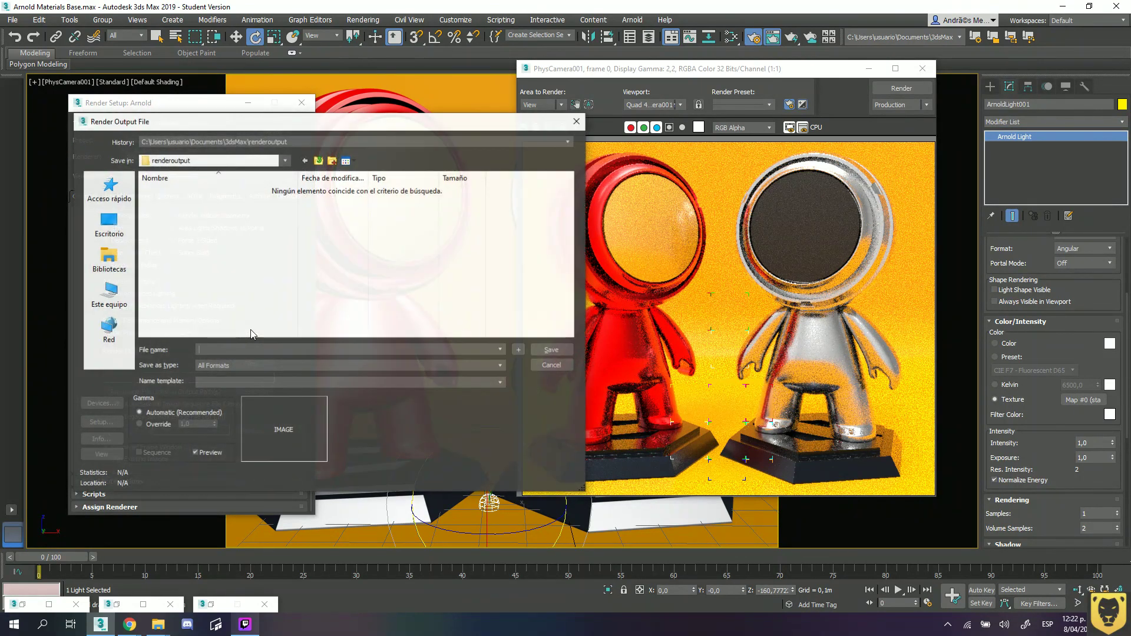
pyautogui.click(109, 223)
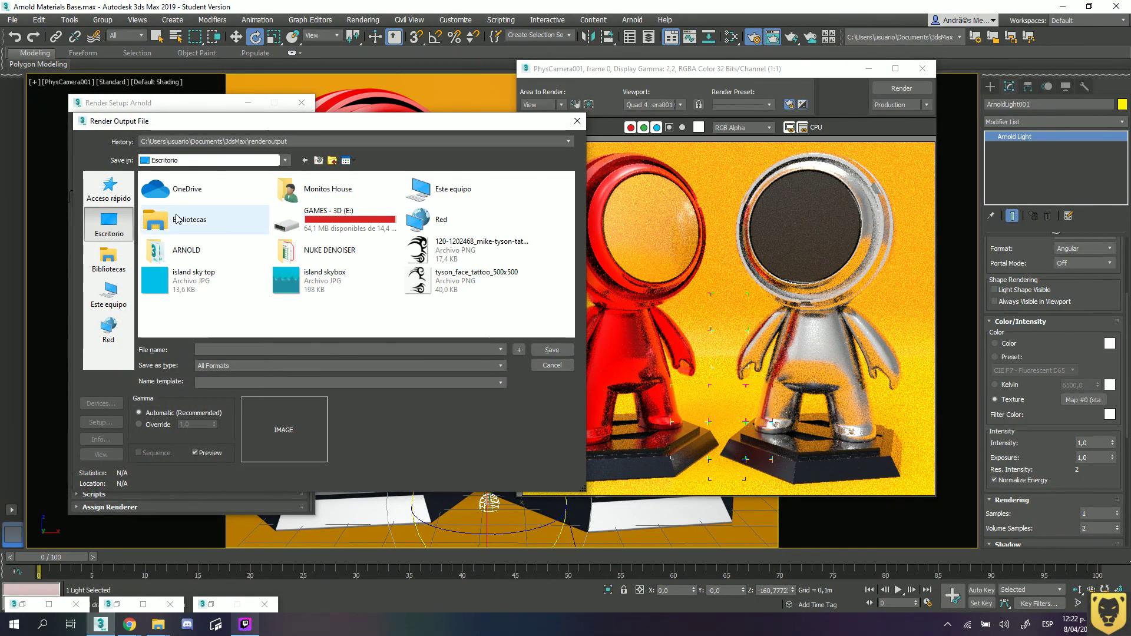
pyautogui.doubleClick(175, 254)
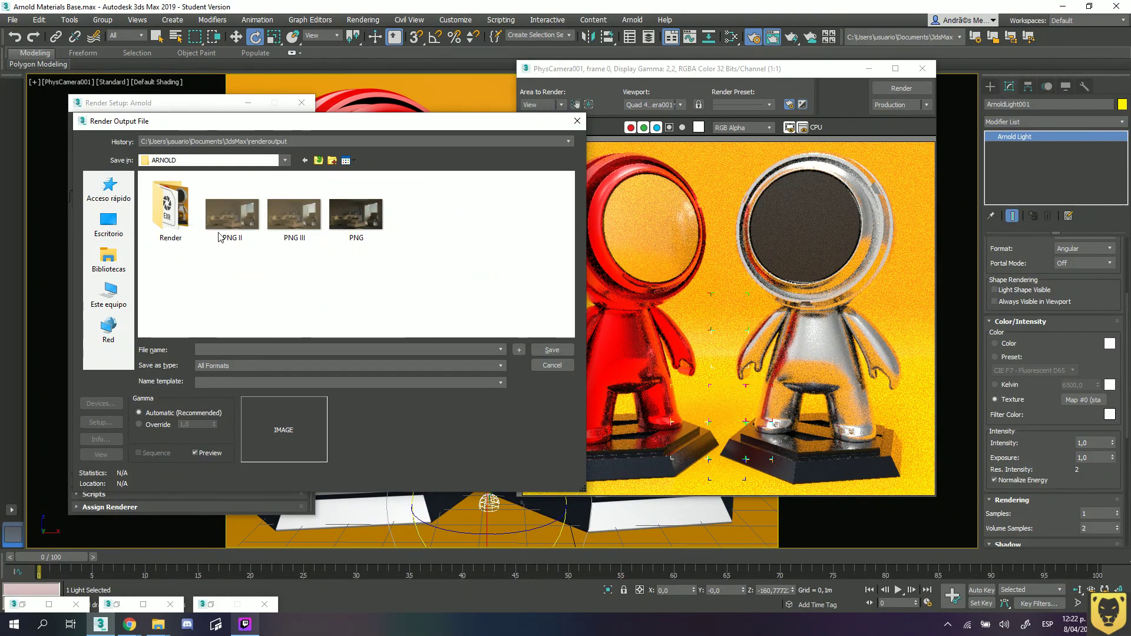
pyautogui.doubleClick(182, 222)
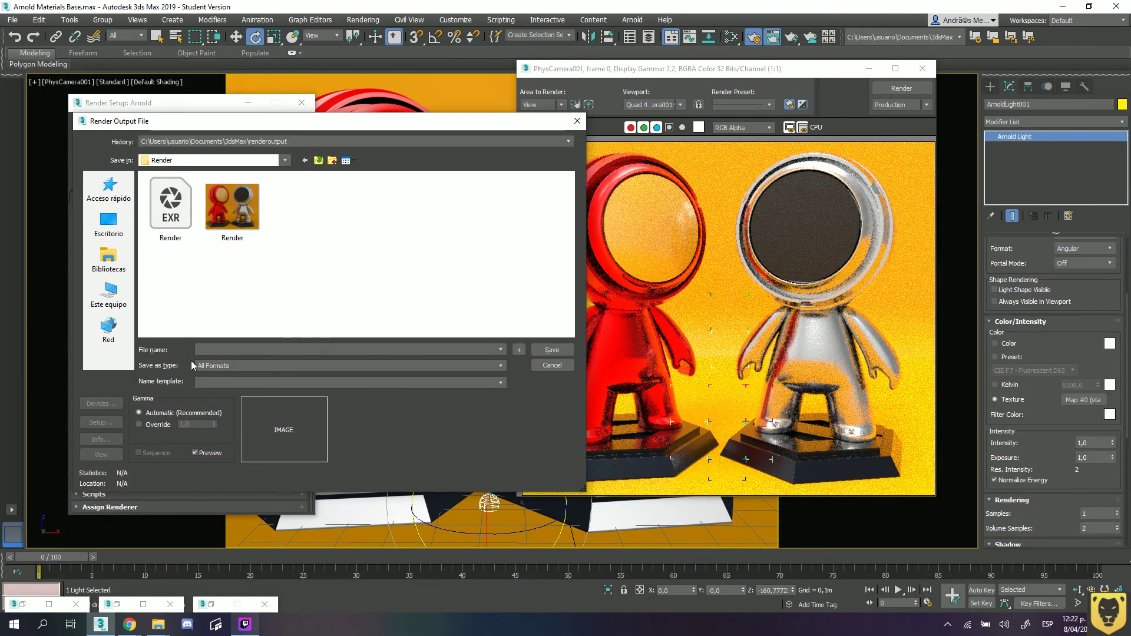
# Try PNG as the output format, switch it to TIF Image File, and name the output file 23.
pyautogui.click(210, 367)
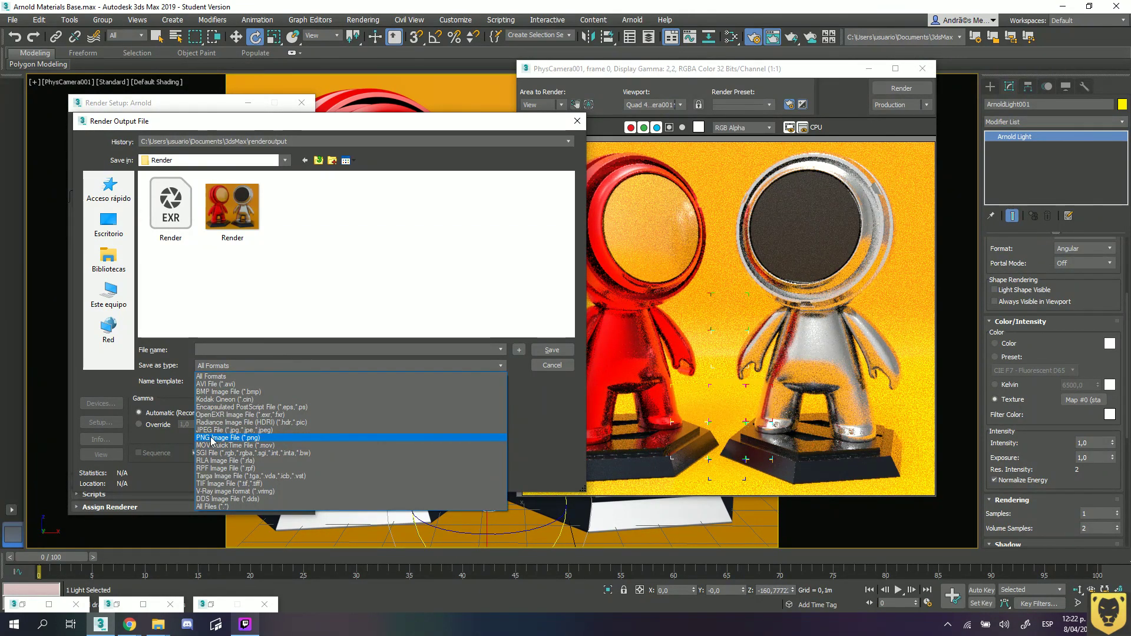
pyautogui.click(212, 438)
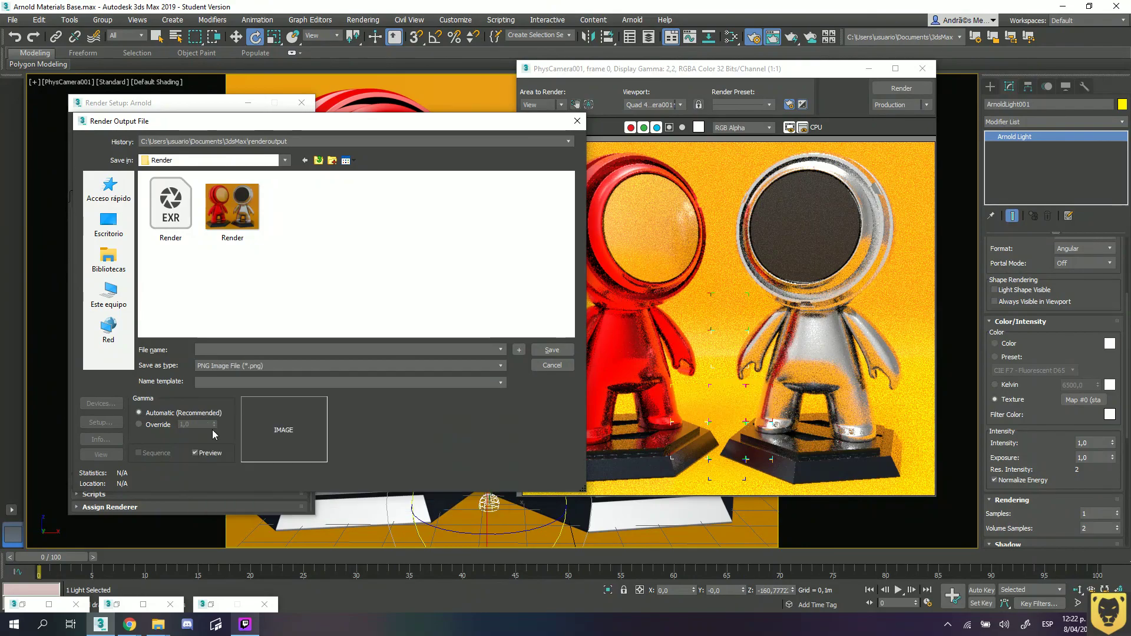
pyautogui.click(229, 368)
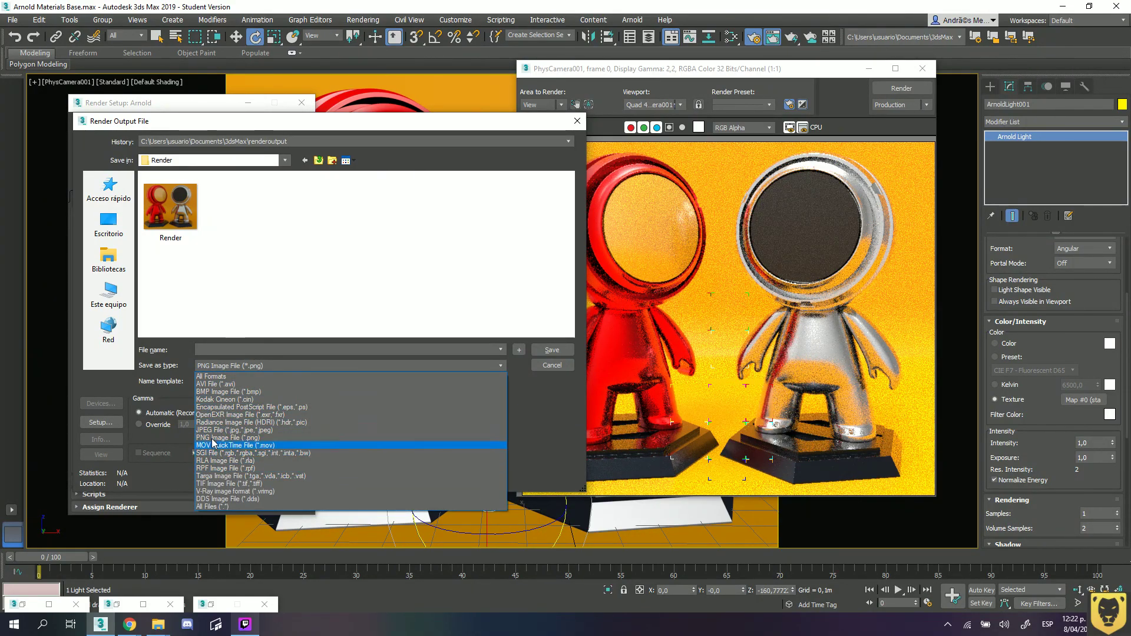
pyautogui.click(217, 483)
pyautogui.click(279, 350)
pyautogui.write('23')
# Examine the TIF resolution options and the Targa bit depth options, cancelling both option dialogs.
pyautogui.click(549, 351)
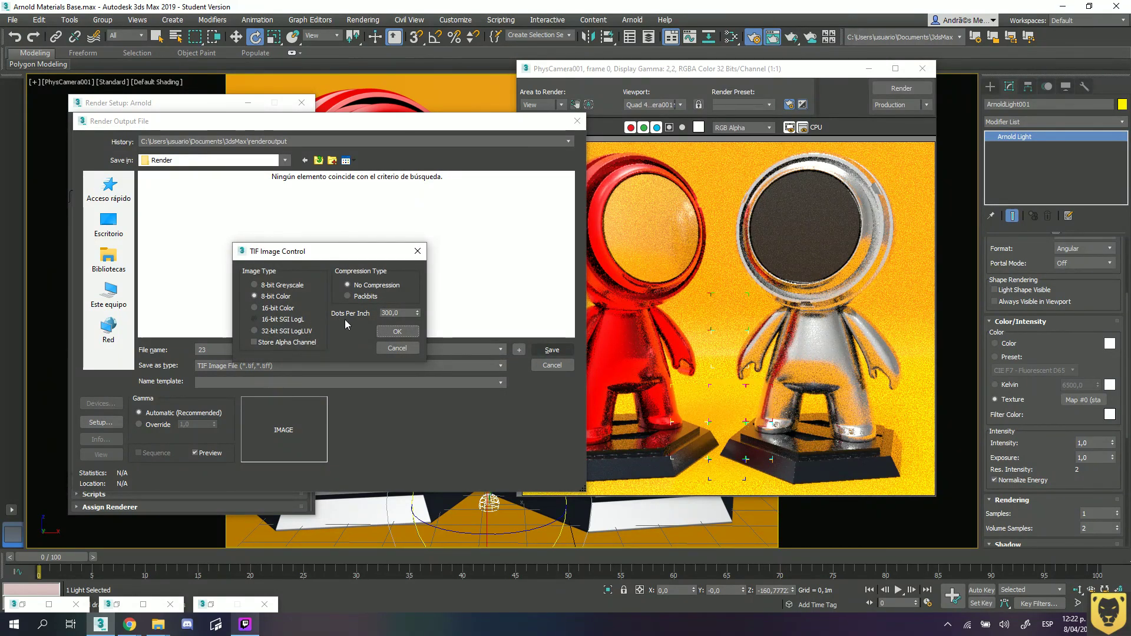
pyautogui.moveTo(400, 313); pyautogui.dragTo(357, 313)
pyautogui.click(417, 251)
pyautogui.click(229, 365)
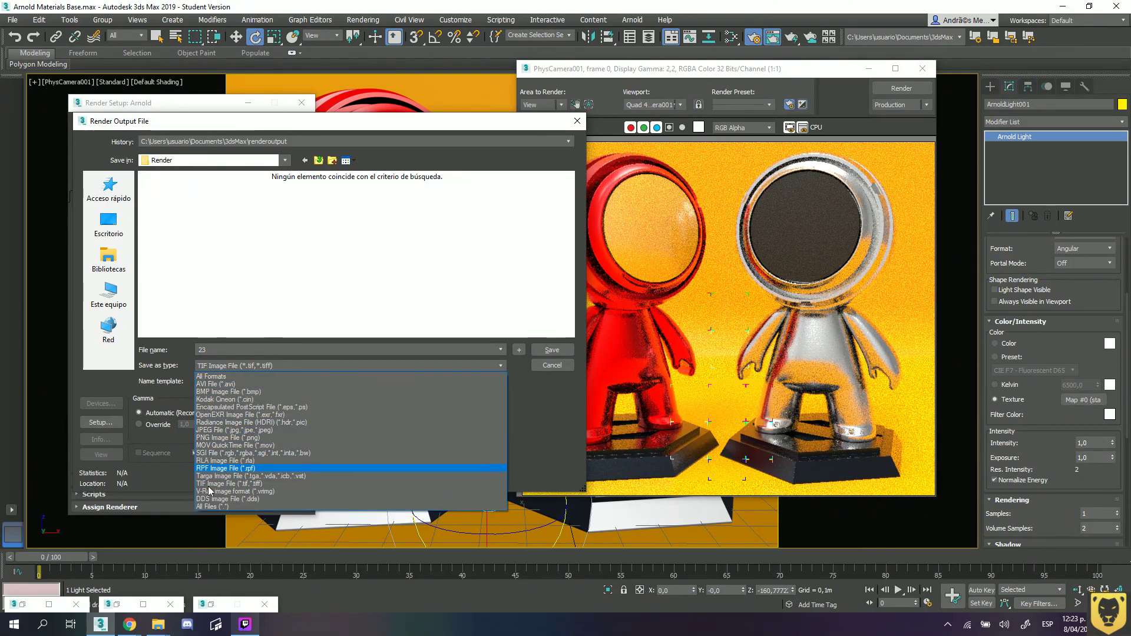
pyautogui.click(224, 476)
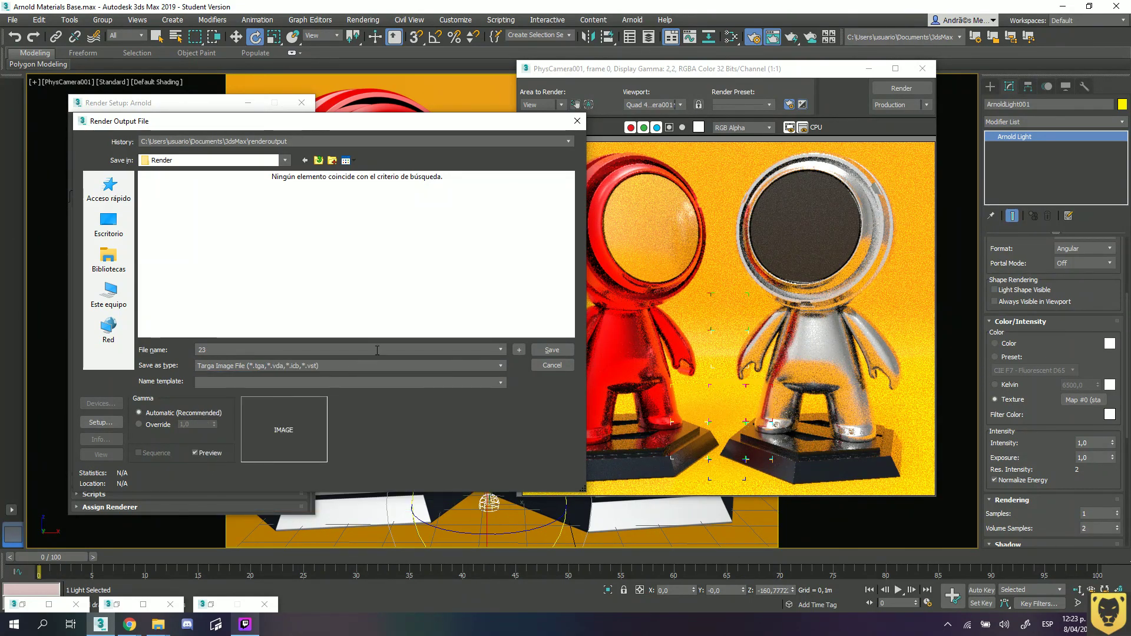
pyautogui.click(552, 350)
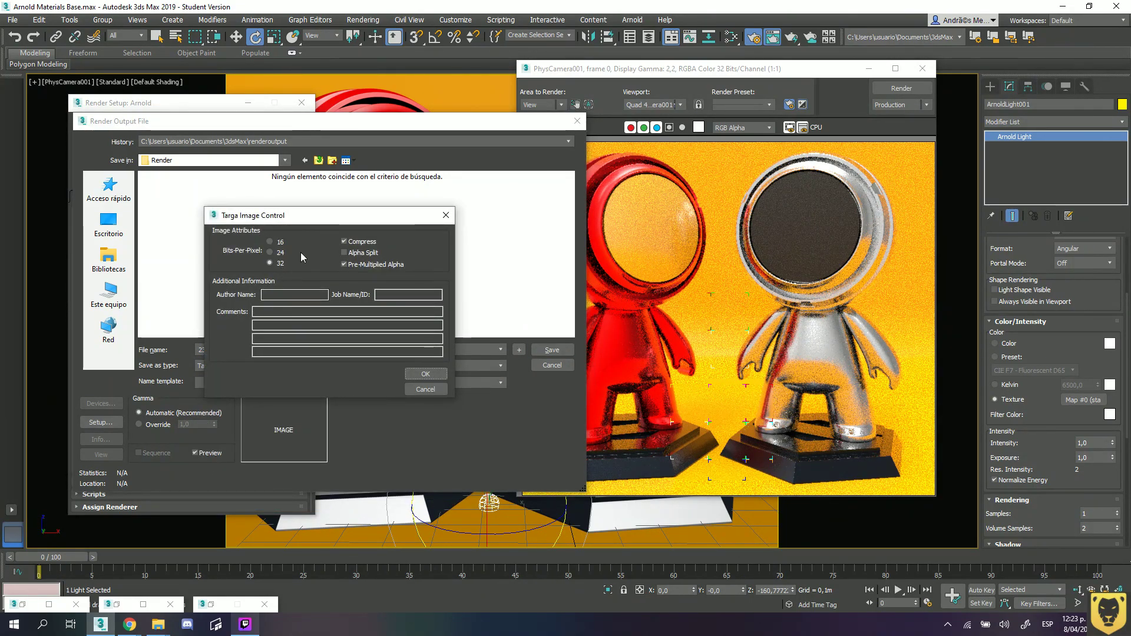
pyautogui.click(446, 215)
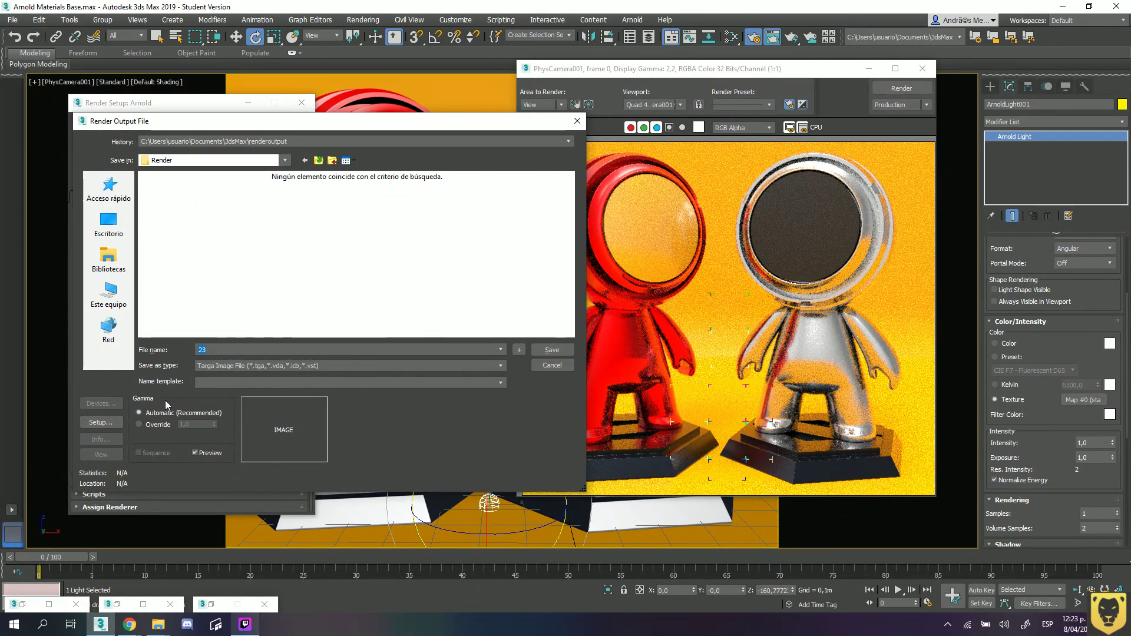
# Set the output format to OpenEXR Image File, accept the OpenEXR configuration and save the output file setting.
pyautogui.click(219, 365)
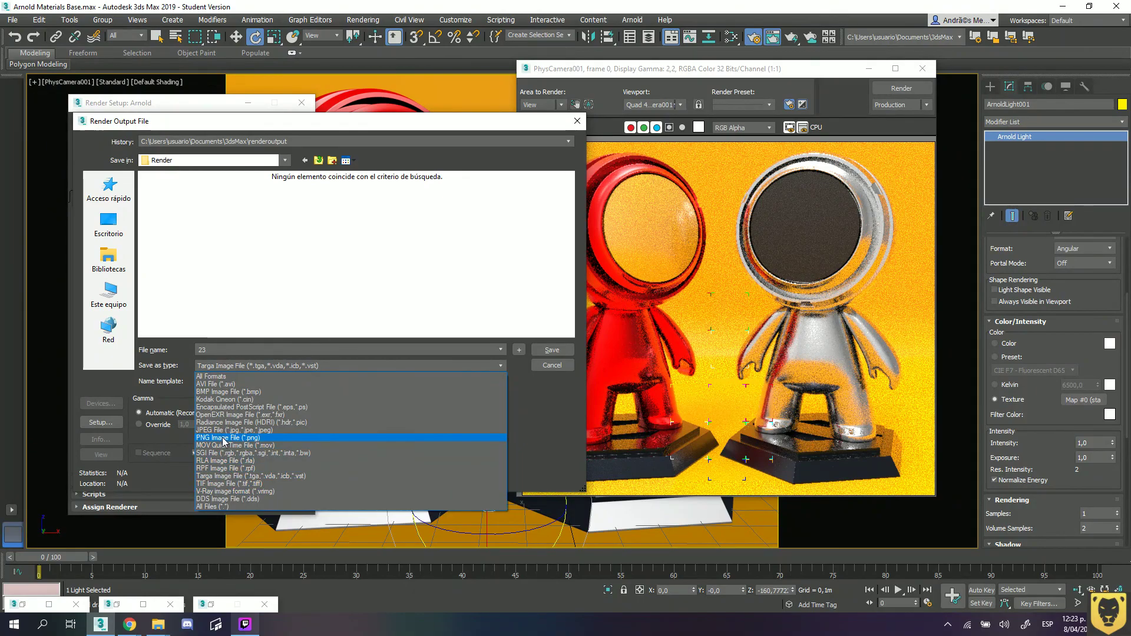
pyautogui.click(234, 415)
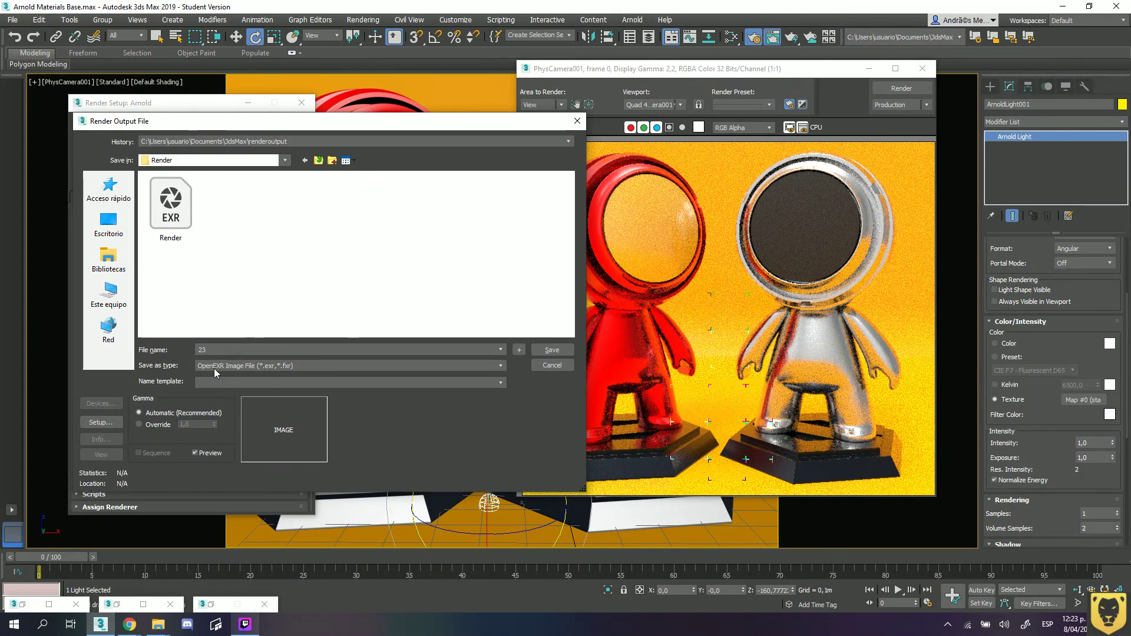
pyautogui.click(561, 349)
pyautogui.moveTo(264, 55); pyautogui.dragTo(534, 111)
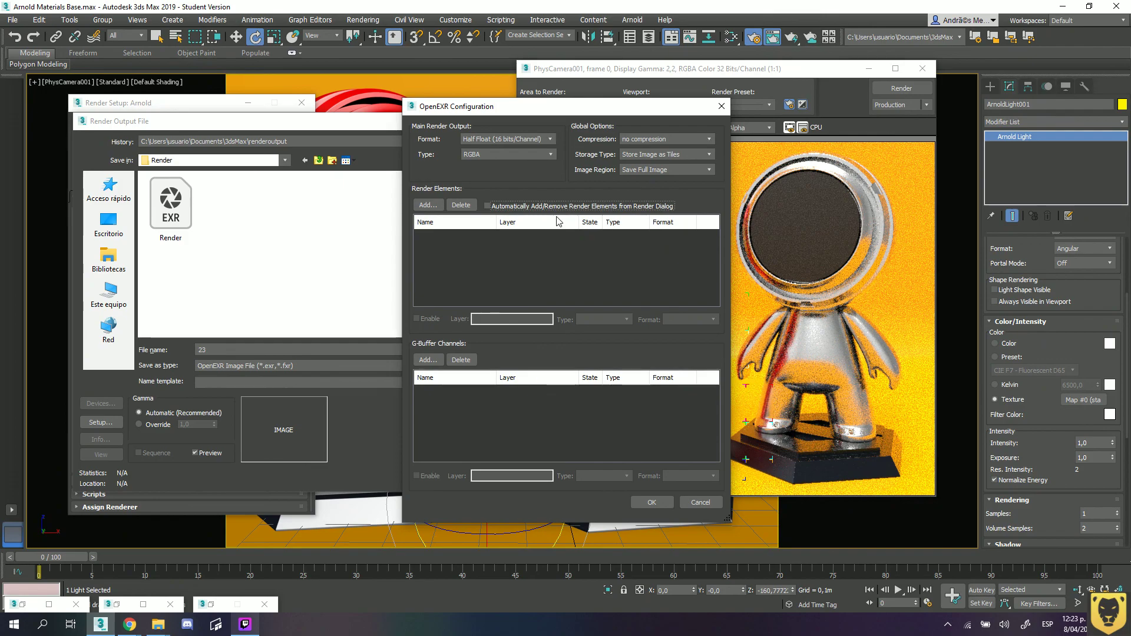
pyautogui.click(657, 503)
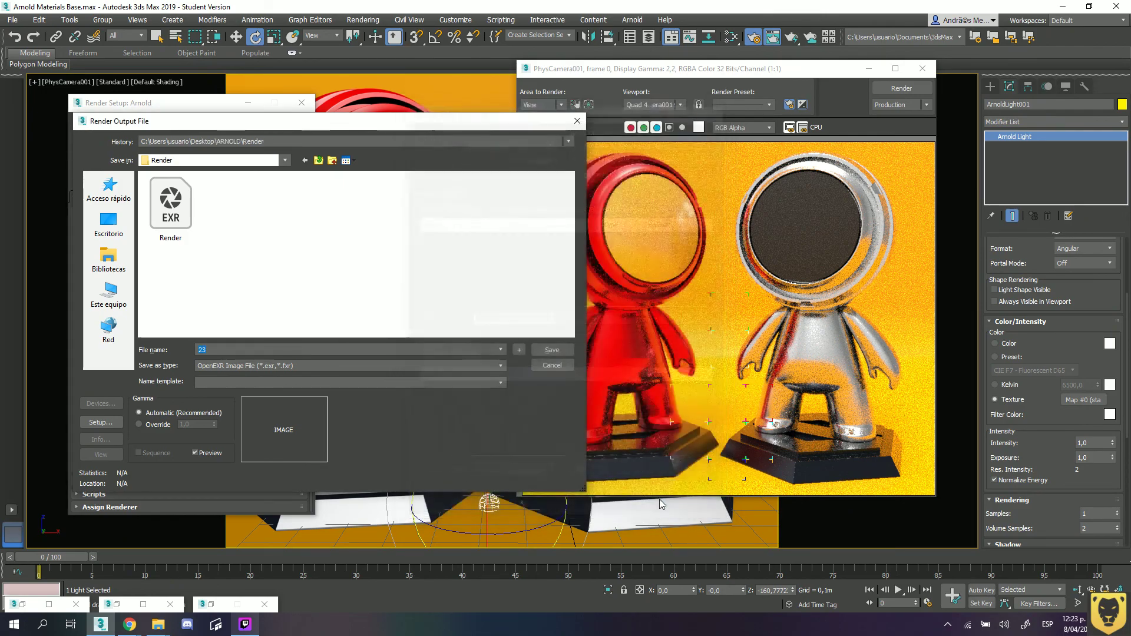
pyautogui.press('Return')
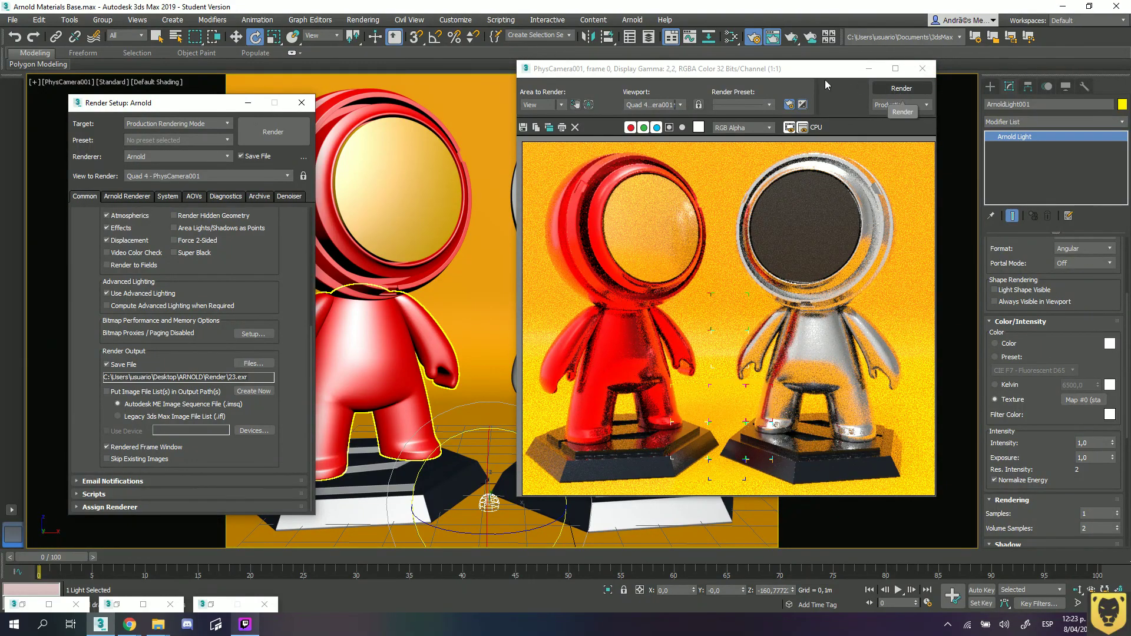
# Restore the minimized Render.exr frame viewer and place it beside the current render to compare the two images.
pyautogui.moveTo(827, 68)
pyautogui.mouseDown()
pyautogui.moveTo(808, 79)
pyautogui.moveTo(828, 88)
pyautogui.mouseUp()
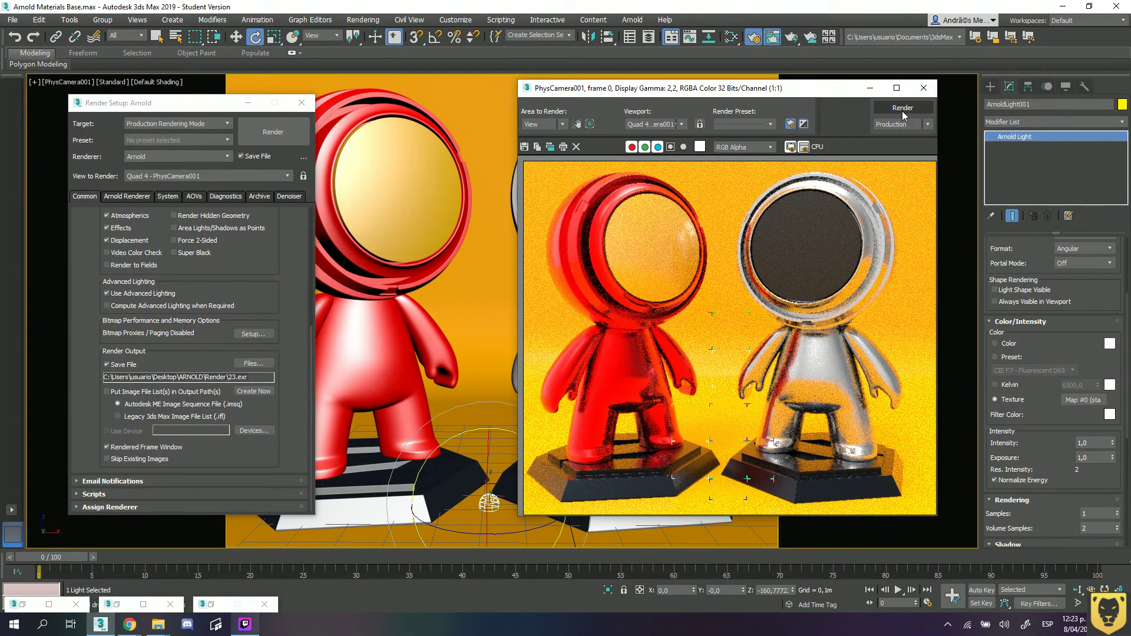
pyautogui.click(902, 109)
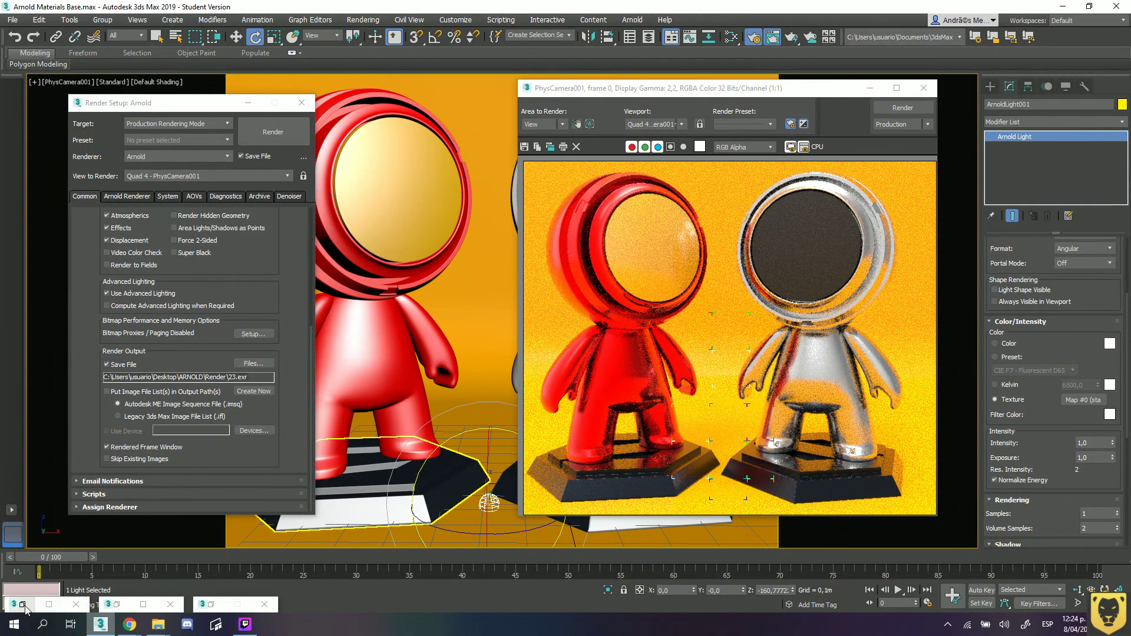
pyautogui.press('m')
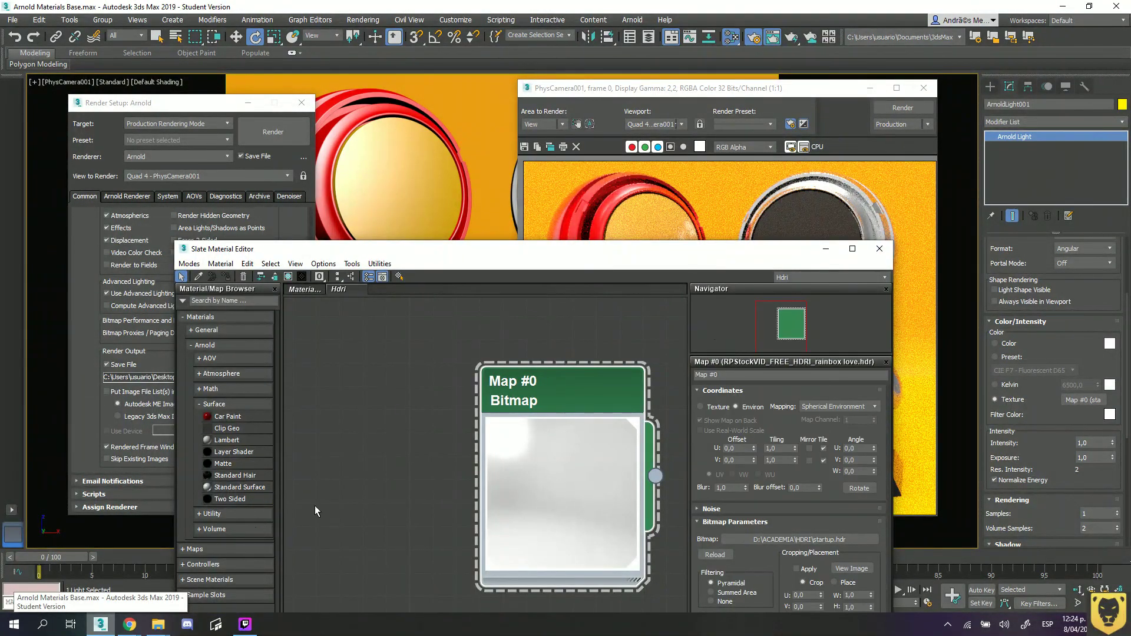
pyautogui.click(880, 248)
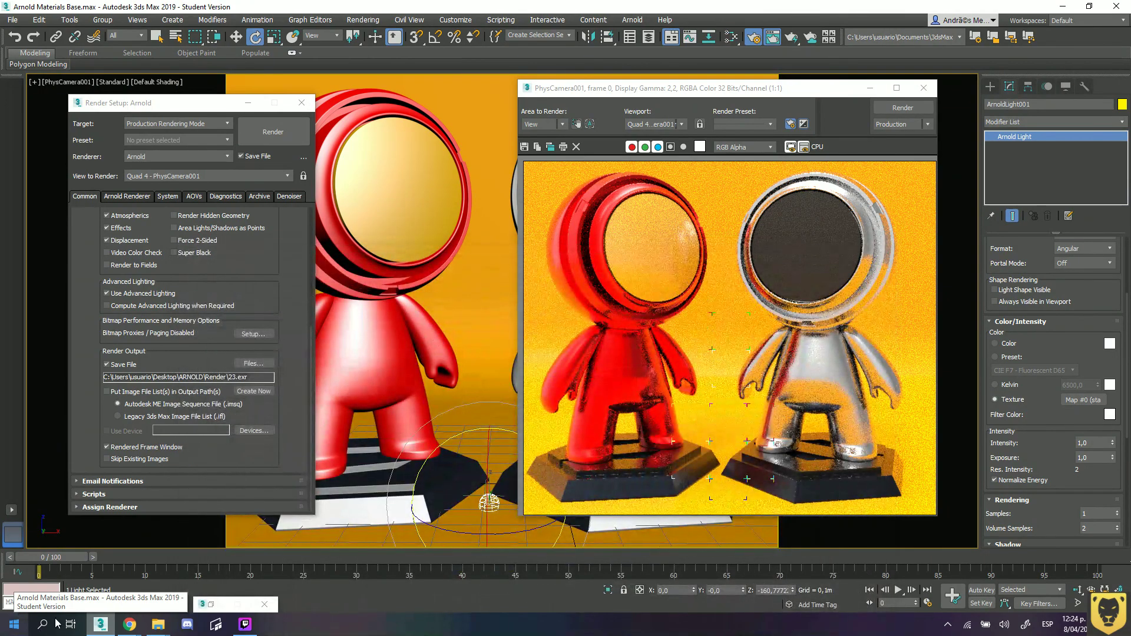
pyautogui.click(234, 604)
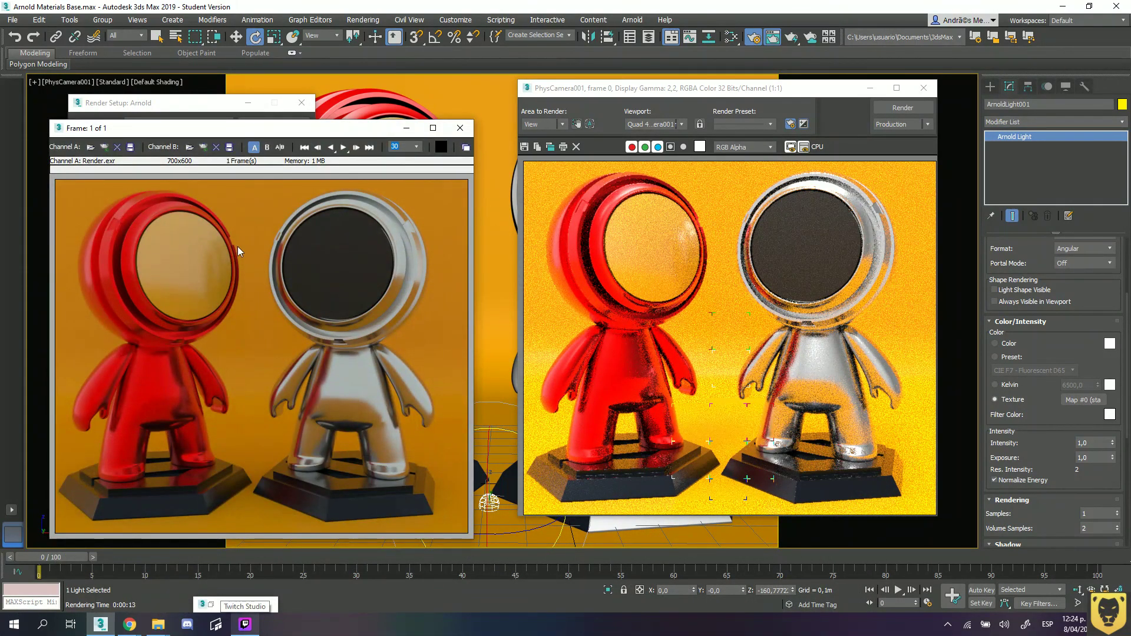
pyautogui.moveTo(267, 133); pyautogui.dragTo(323, 115)
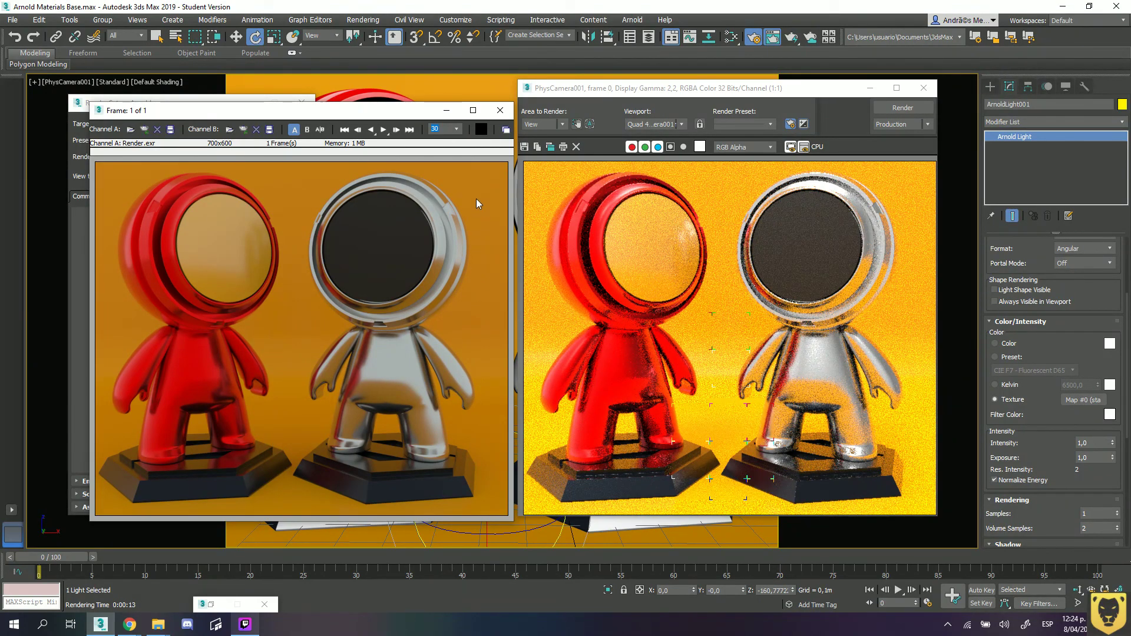
# Minimize the noisy rendered frame window and place the Render.exr viewer beside the Render Setup dialog.
pyautogui.moveTo(321, 112); pyautogui.dragTo(891, 139)
pyautogui.moveTo(766, 89); pyautogui.dragTo(347, 59)
pyautogui.click(402, 44)
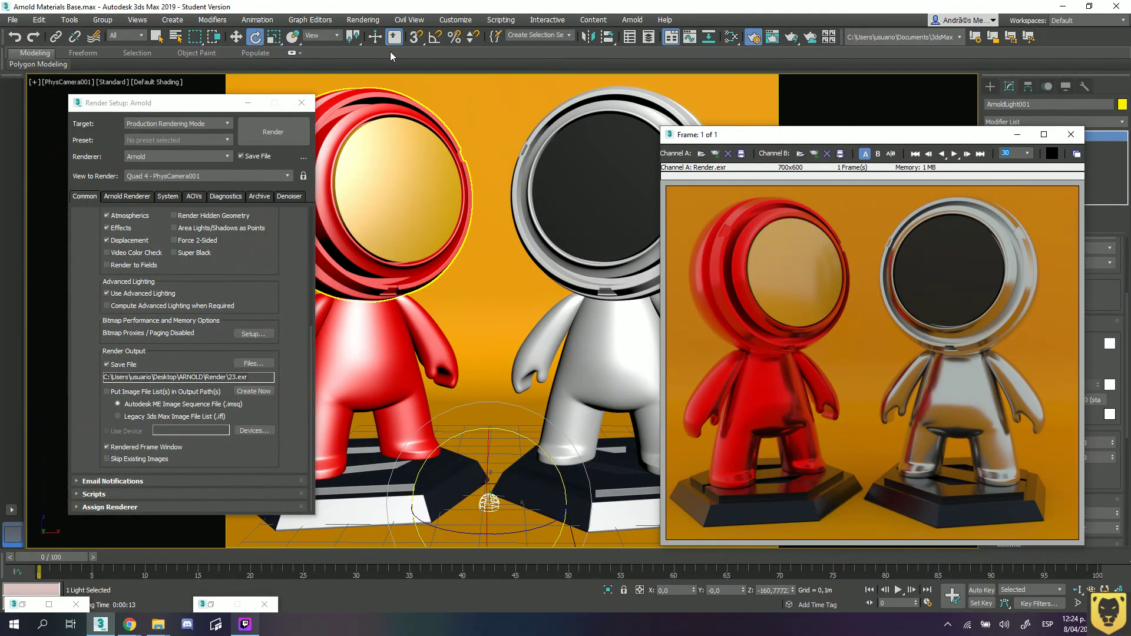
pyautogui.moveTo(765, 142); pyautogui.dragTo(650, 116)
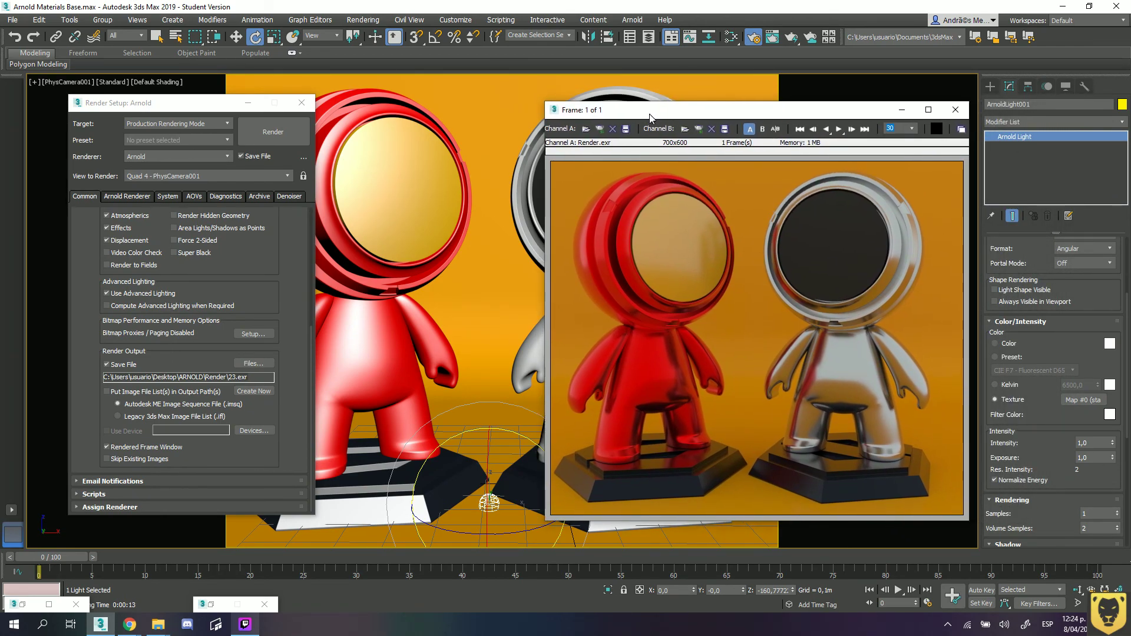